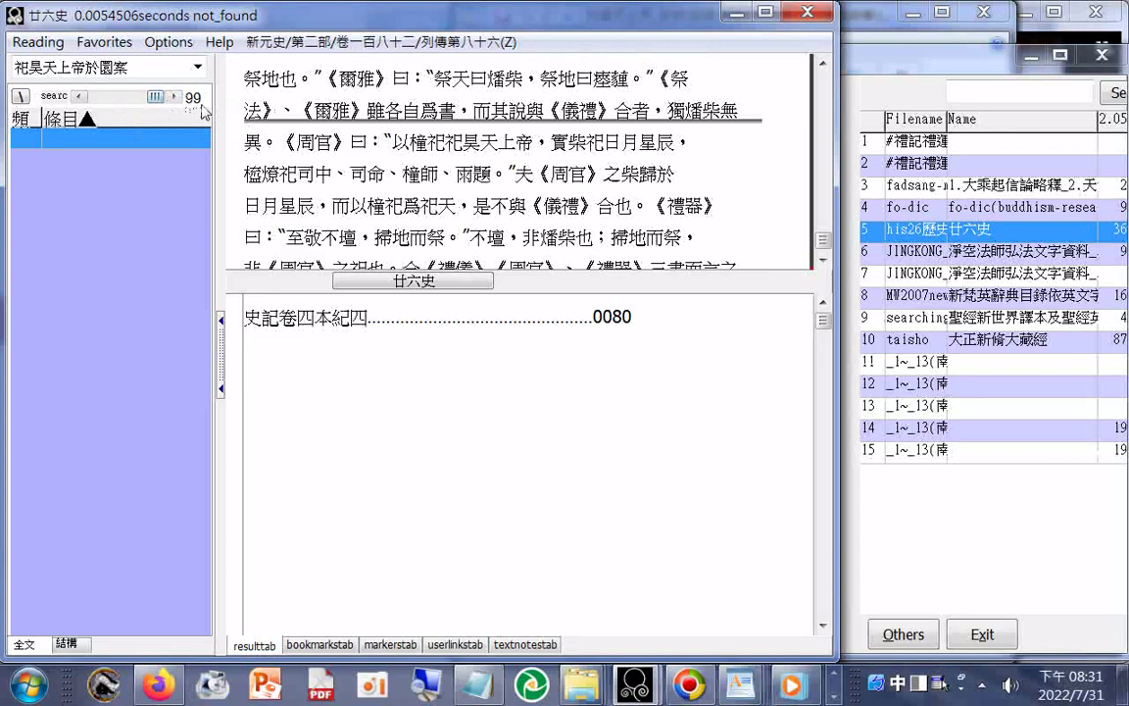
# Step: Browse the structure outline of the 廿六史 database from 史記上 through to 舊唐書 第一部
pyautogui.click(106, 244)
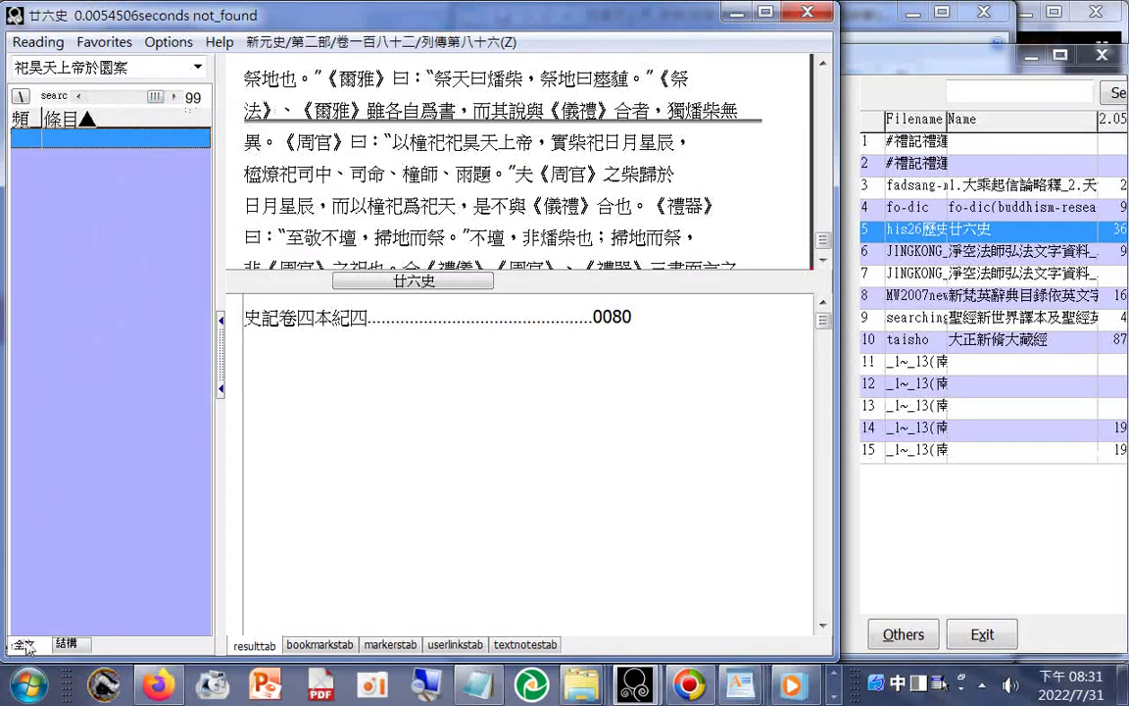
pyautogui.click(66, 644)
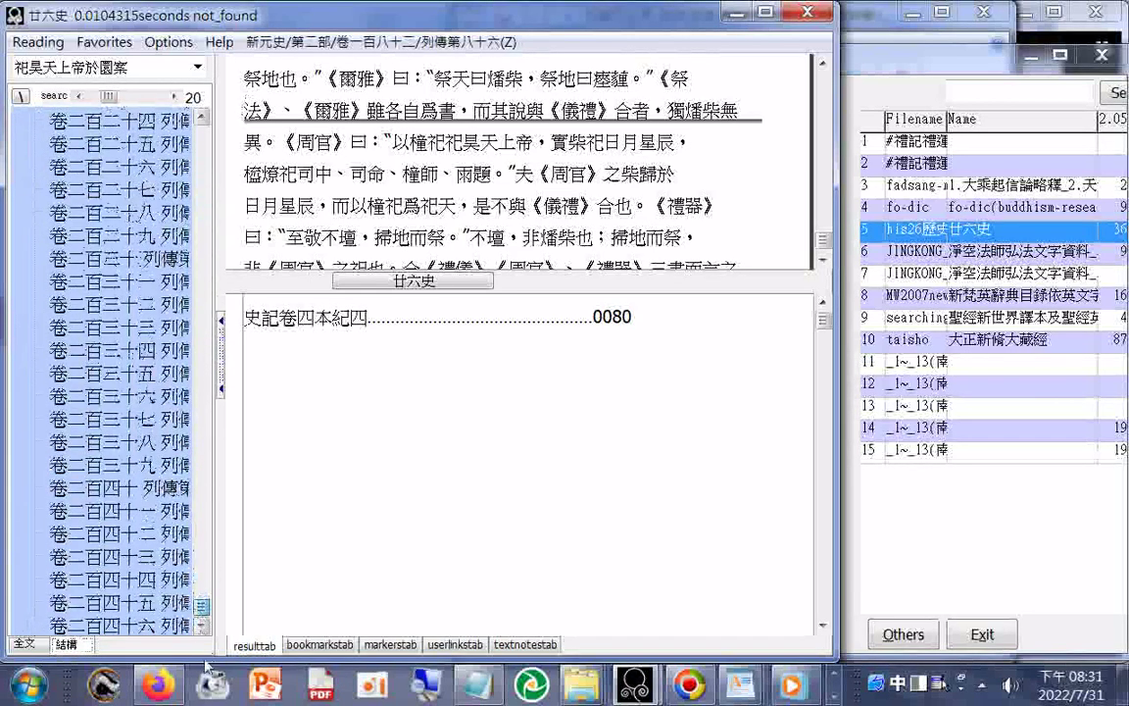
pyautogui.moveTo(106, 96); pyautogui.dragTo(93, 100)
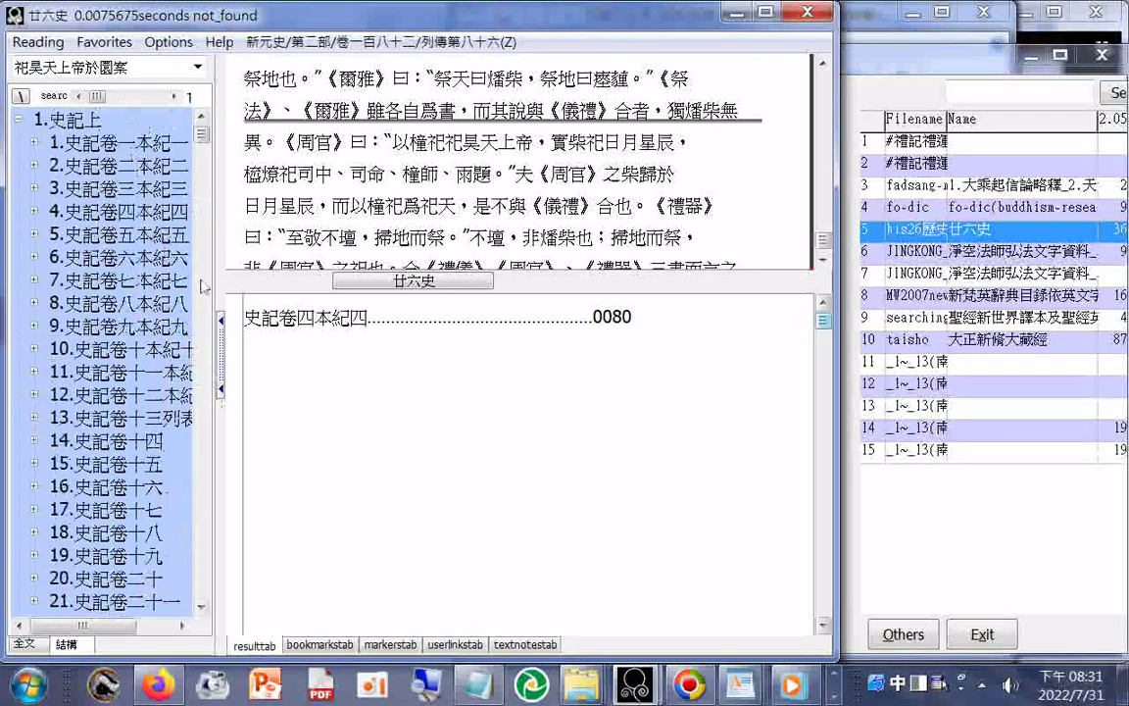
pyautogui.click(142, 96)
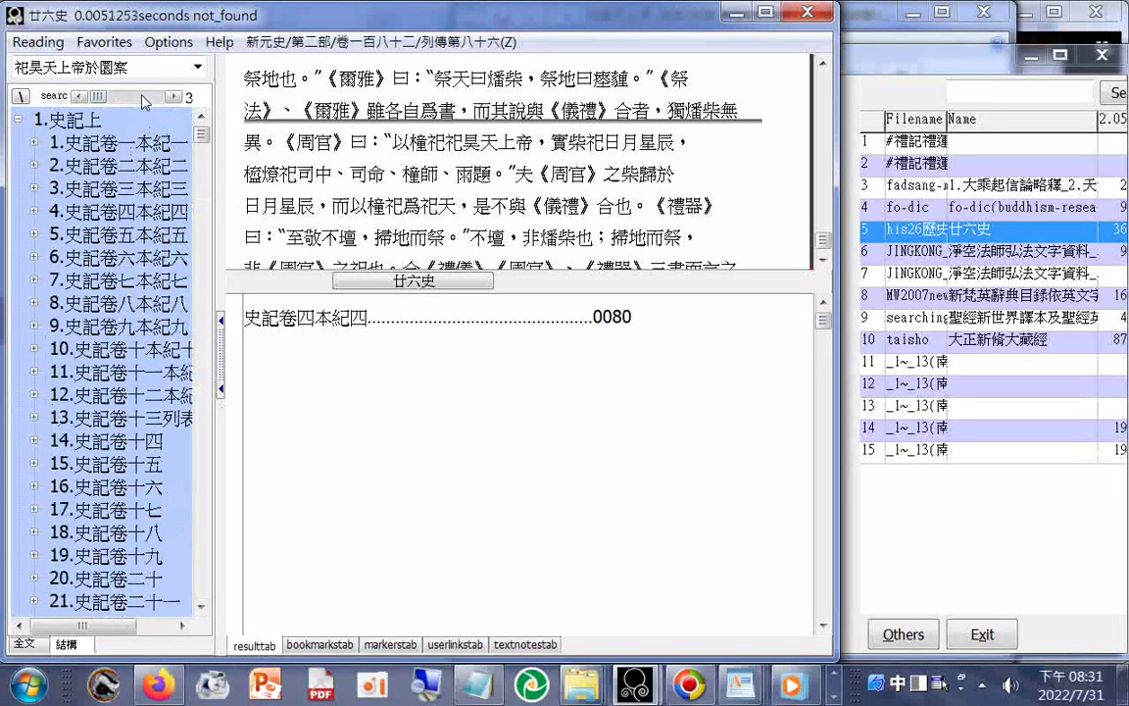
pyautogui.click(98, 98)
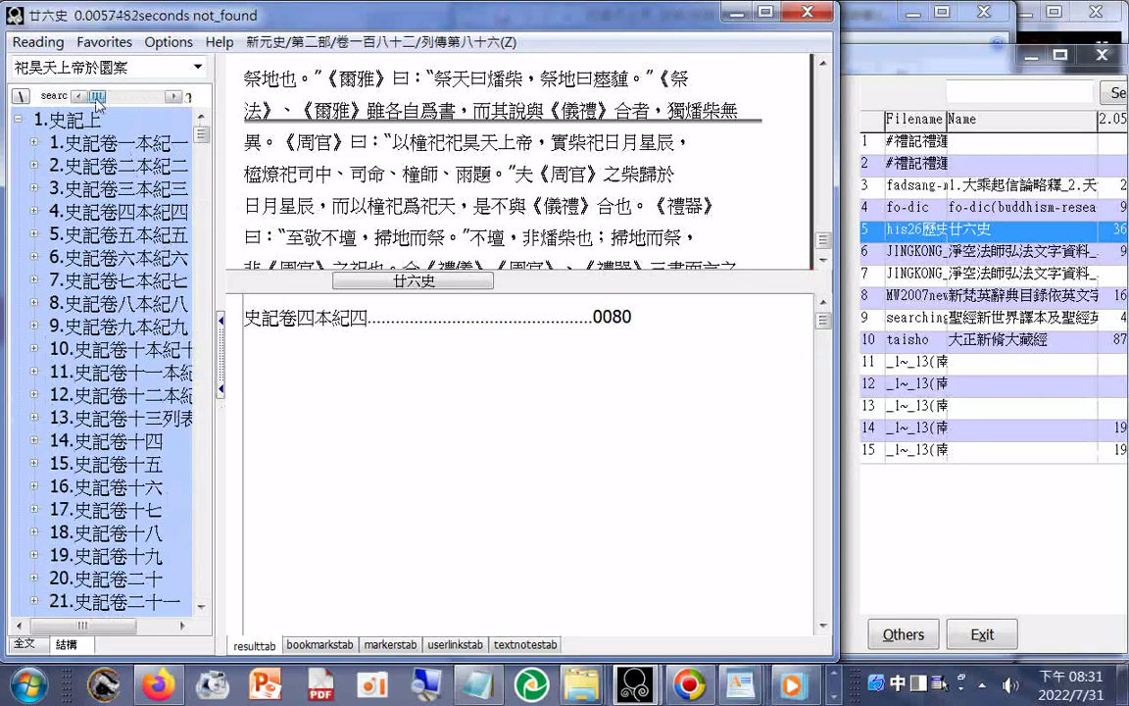
pyautogui.scroll(-15, 147, 392)
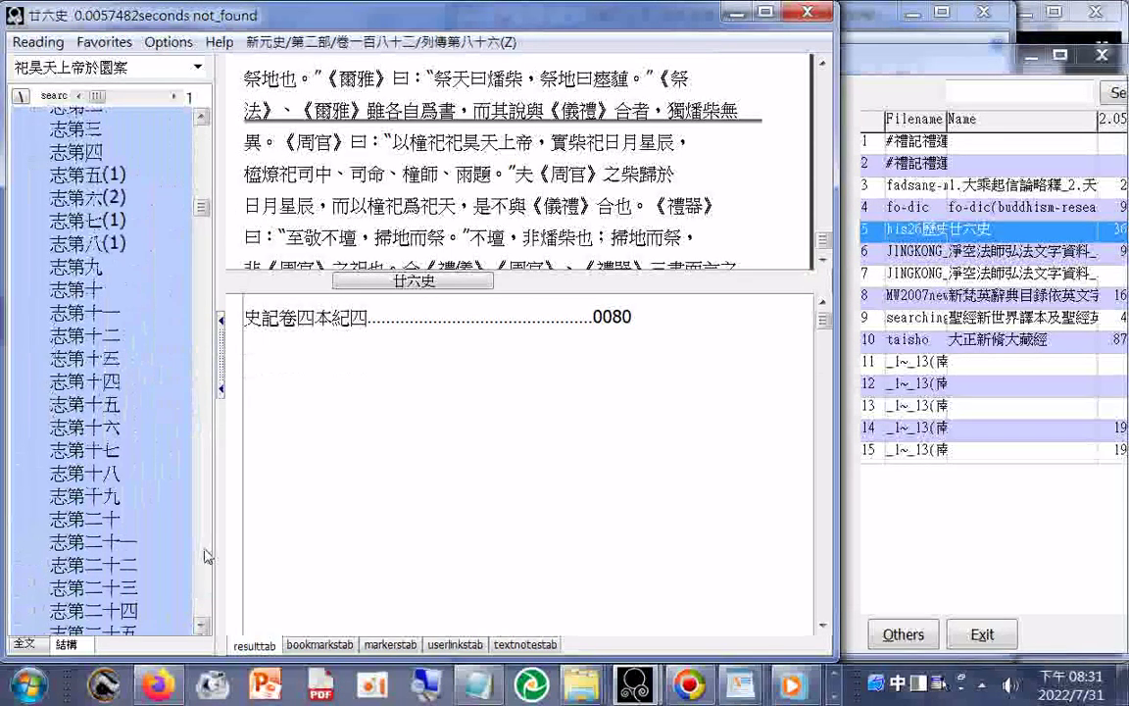
pyautogui.scroll(-10, 206, 556)
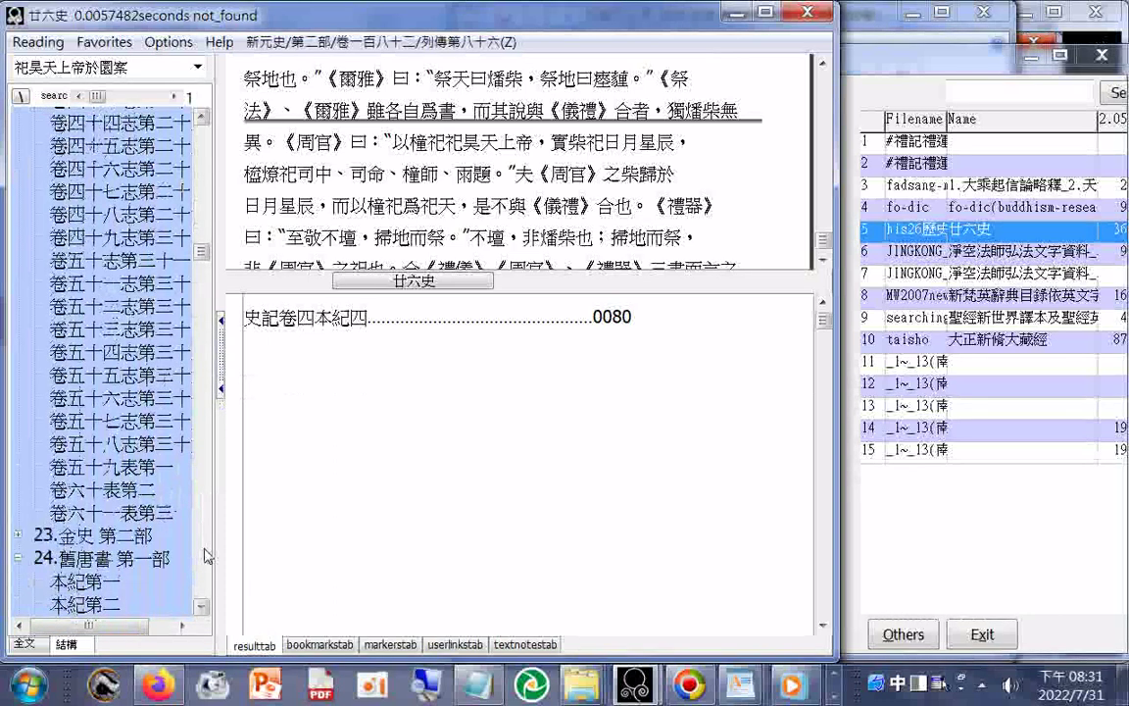
# Step: Clear the old search phrase, list the full-text entries, and search the database for 南史
pyautogui.click(154, 73)
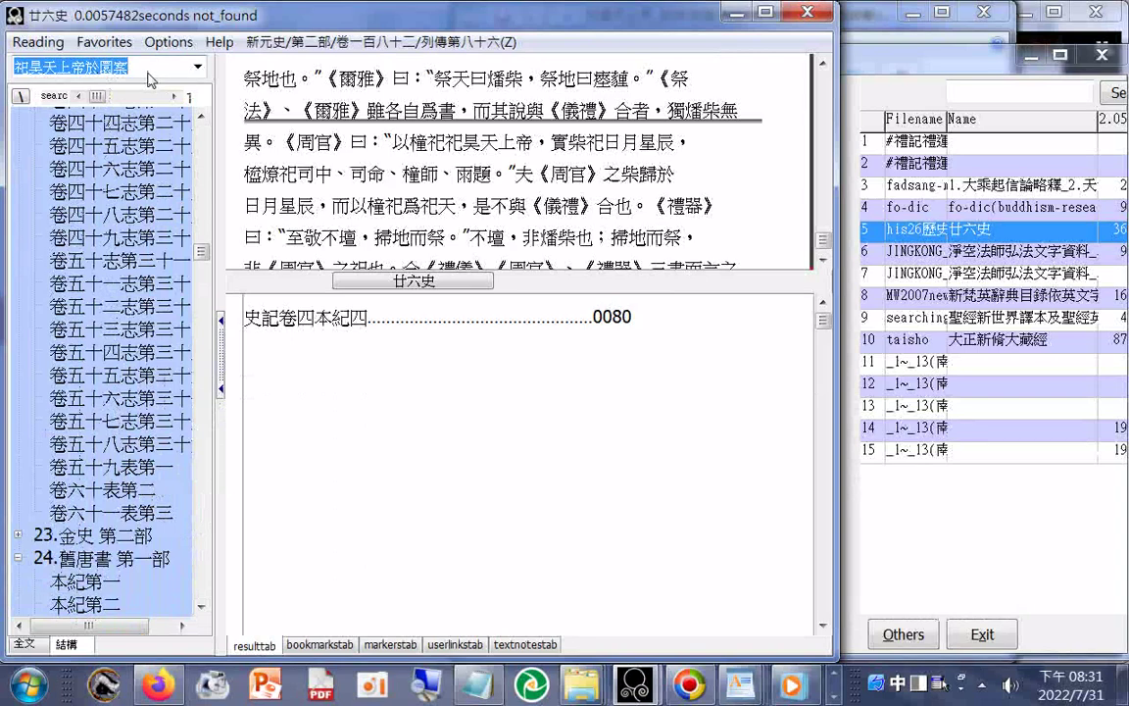
pyautogui.press('BackSpace')
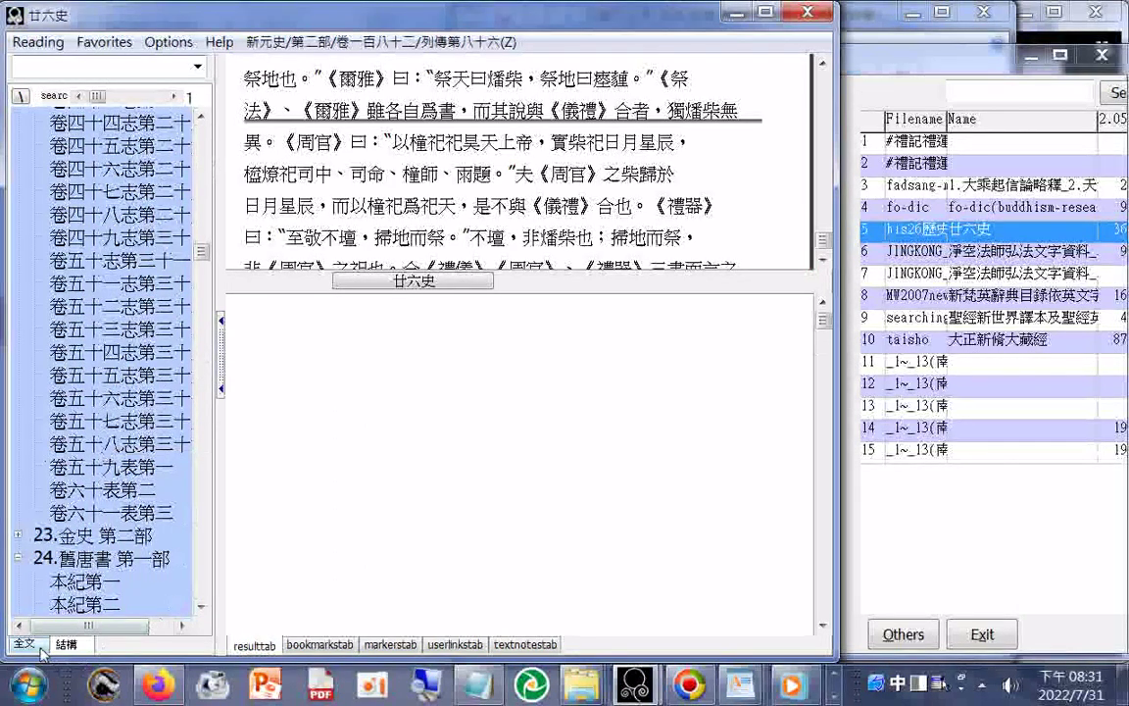
pyautogui.press('Return')
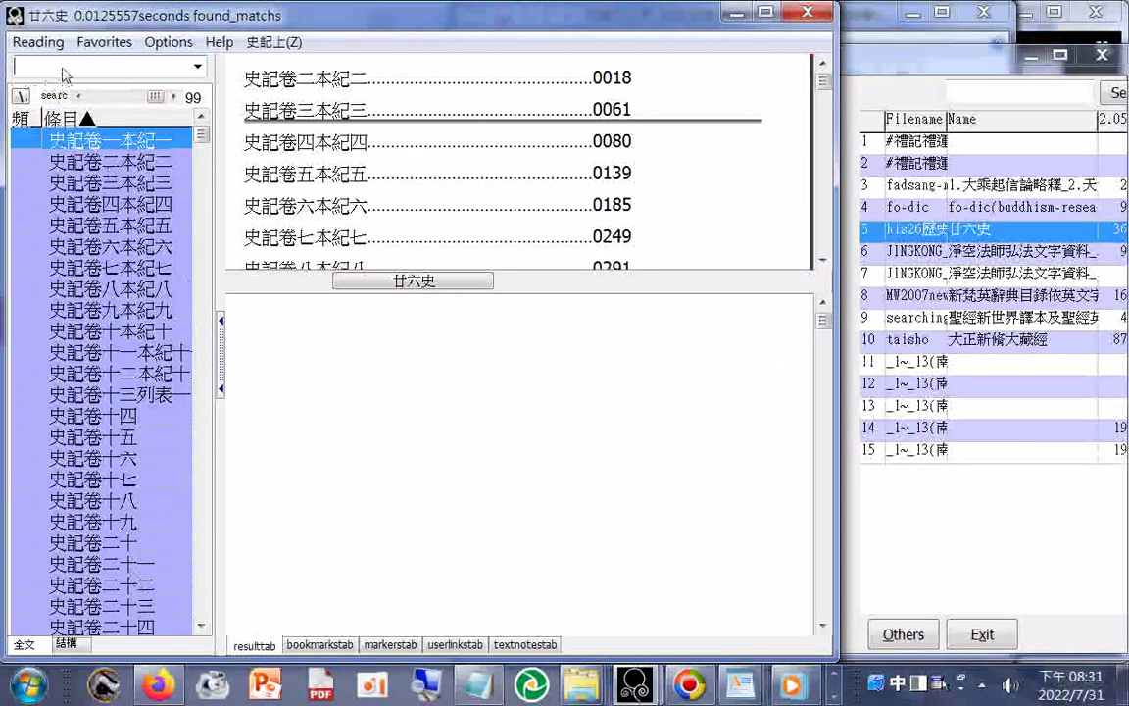
pyautogui.write('ㄋ')
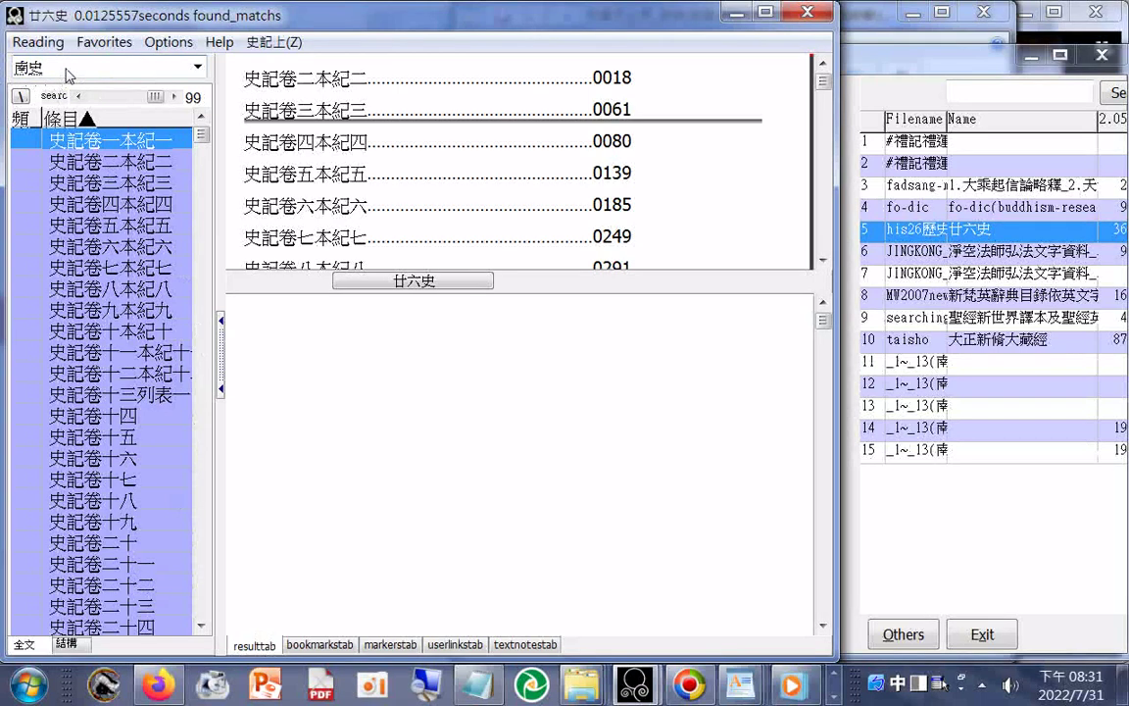
pyautogui.press('Return')
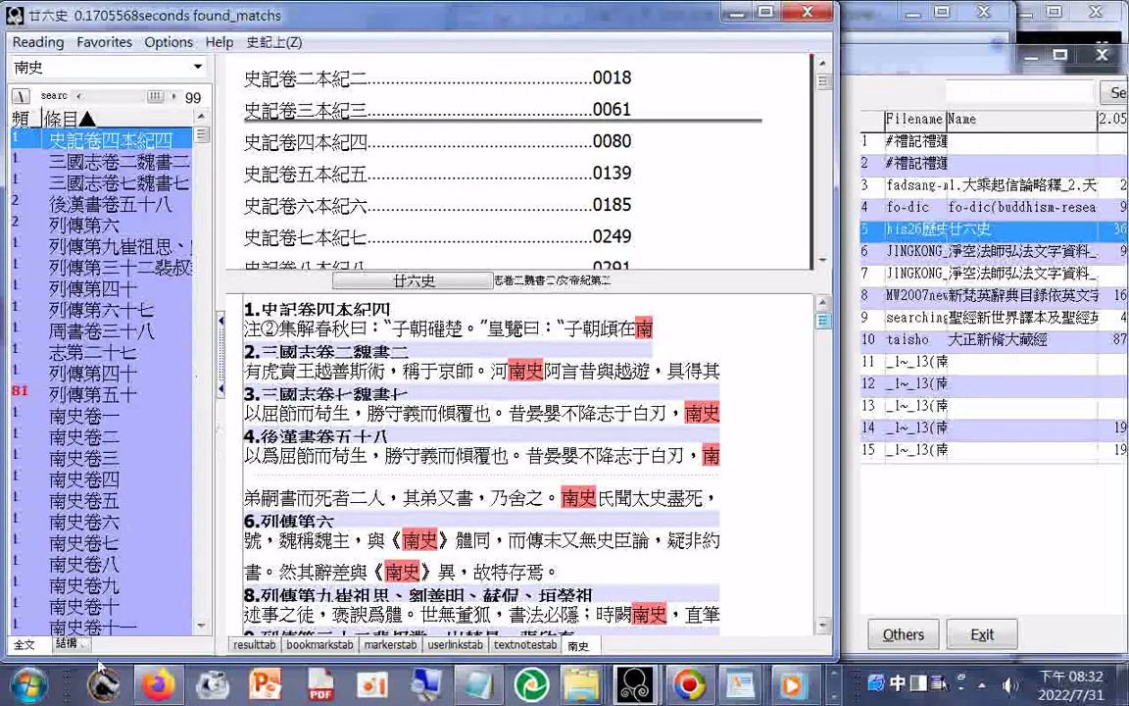
# Step: Find the 南史 title line under 列傳第五十 in the search results and open the text at that place
pyautogui.click(823, 528)
pyautogui.click(824, 529)
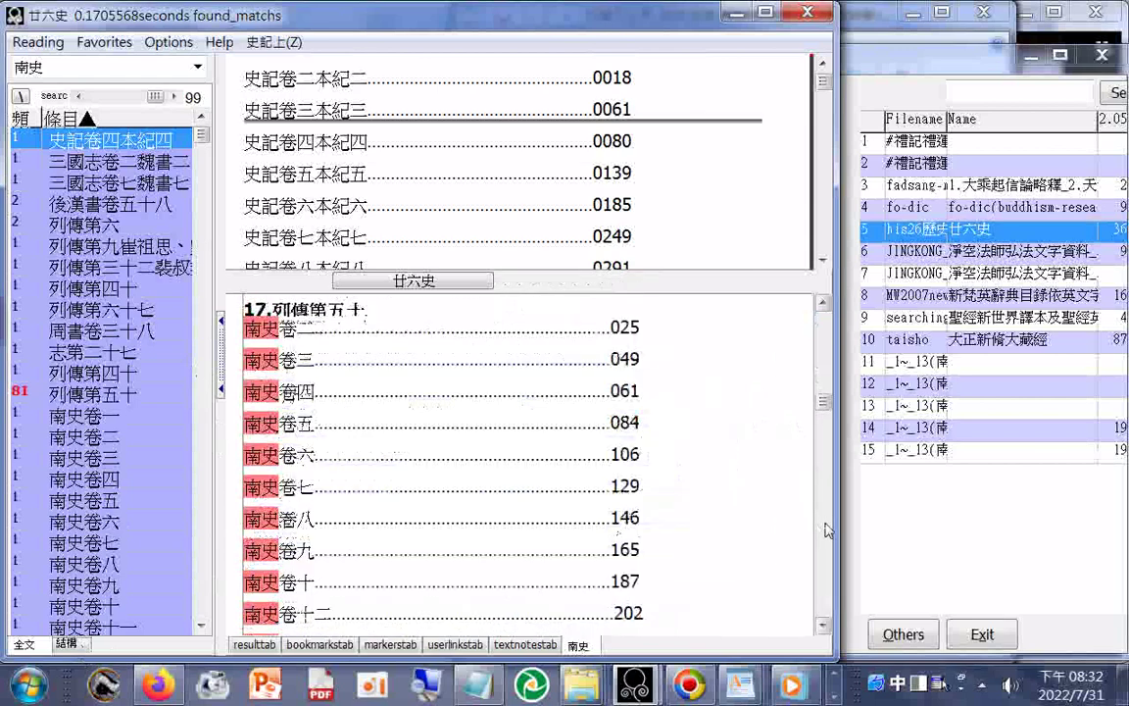
pyautogui.click(826, 529)
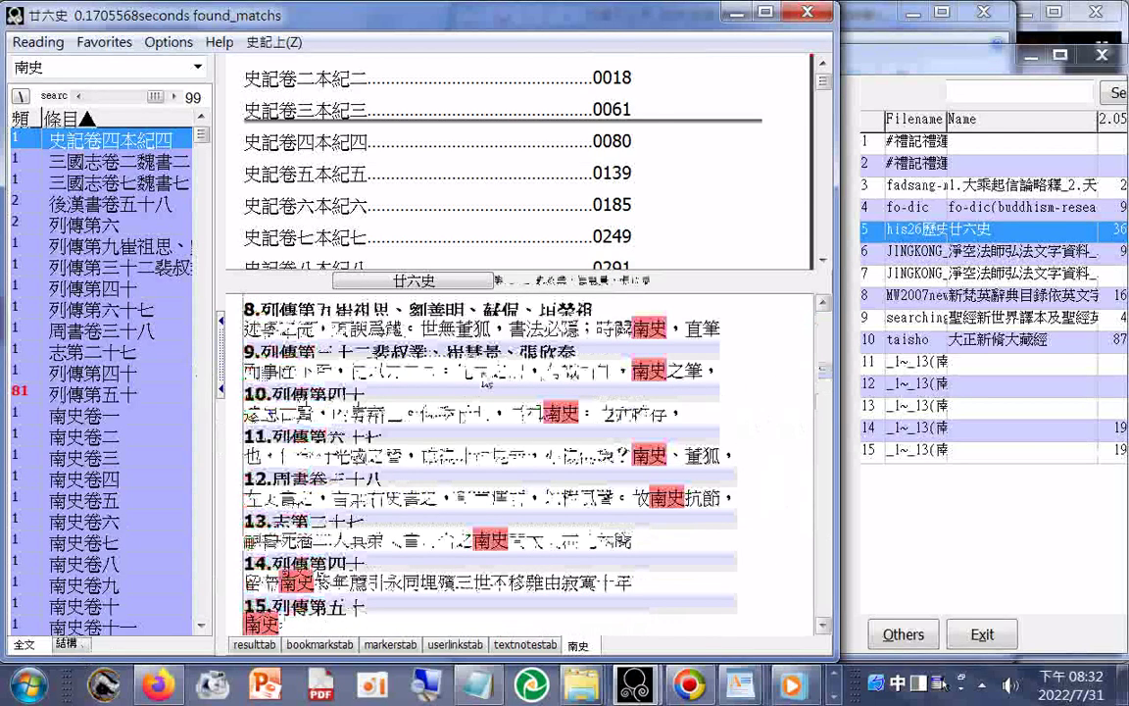
pyautogui.scroll(-3, 485, 382)
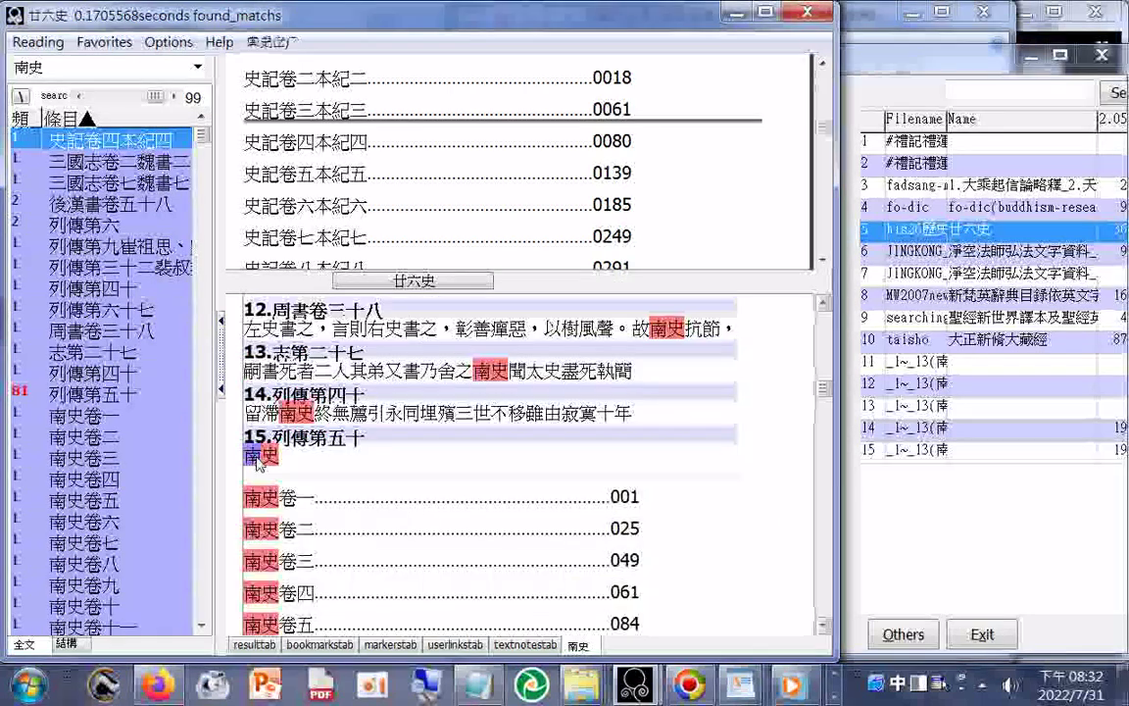
pyautogui.click(257, 456)
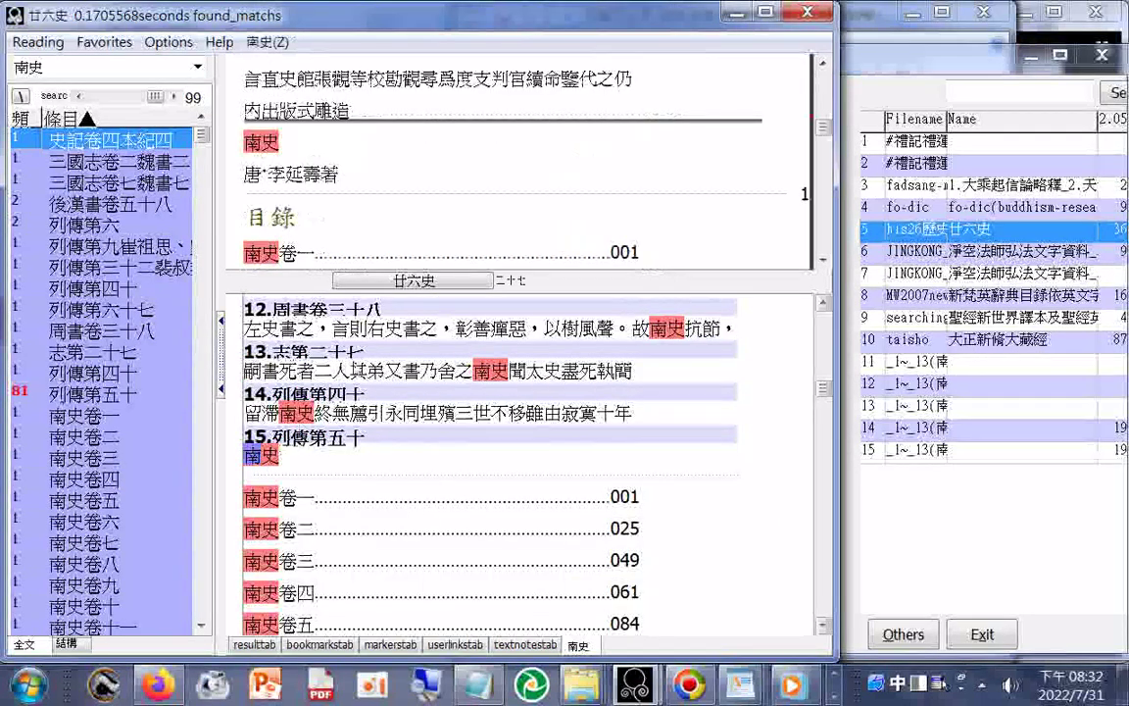
pyautogui.click(822, 260)
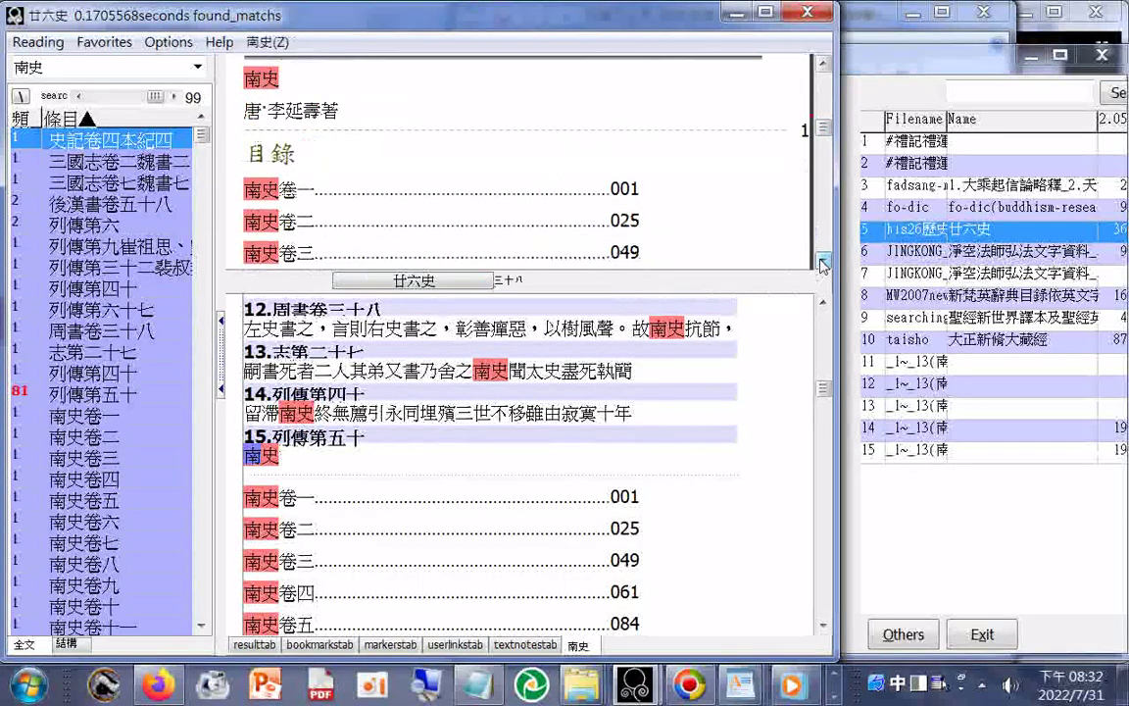
# Step: Start a TXT export of the 南史 text and enter 南史 01 as the file name
pyautogui.click(44, 44)
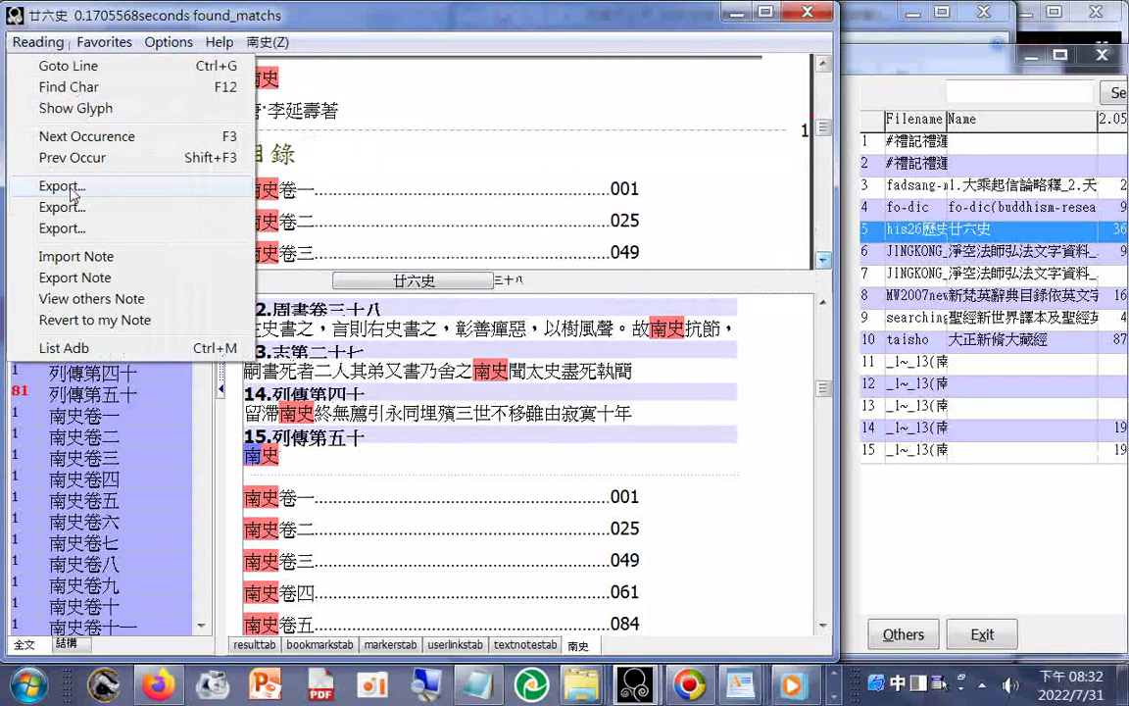
pyautogui.click(71, 186)
pyautogui.write('南史')
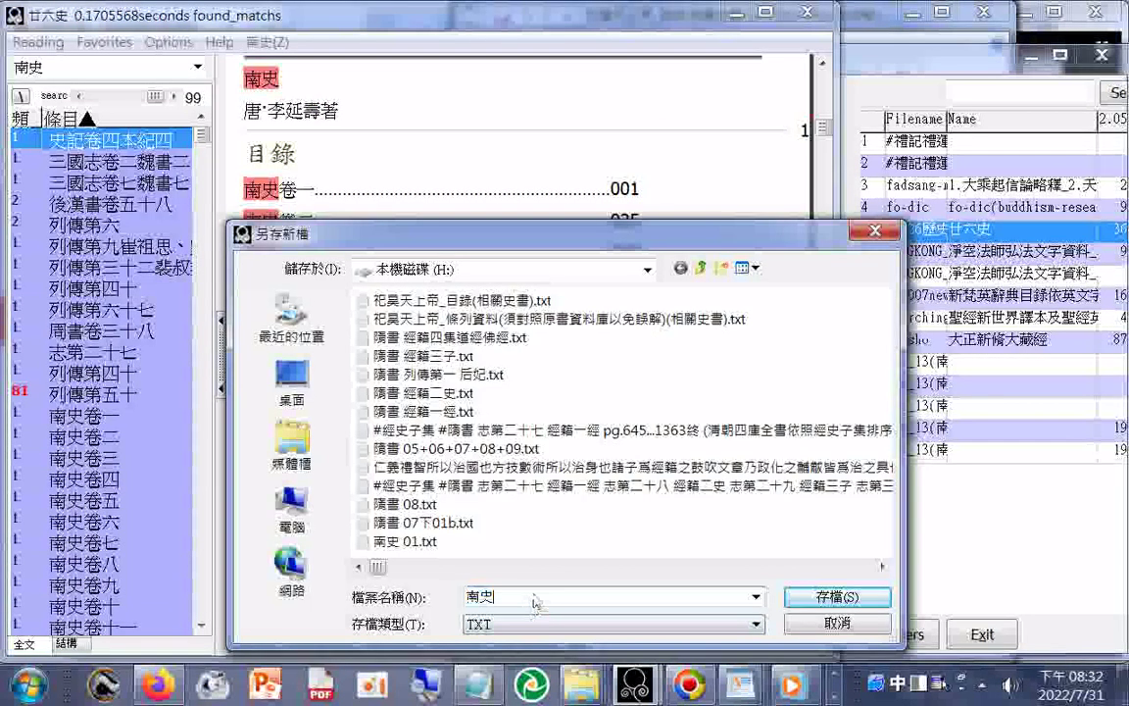
pyautogui.write(' 0')
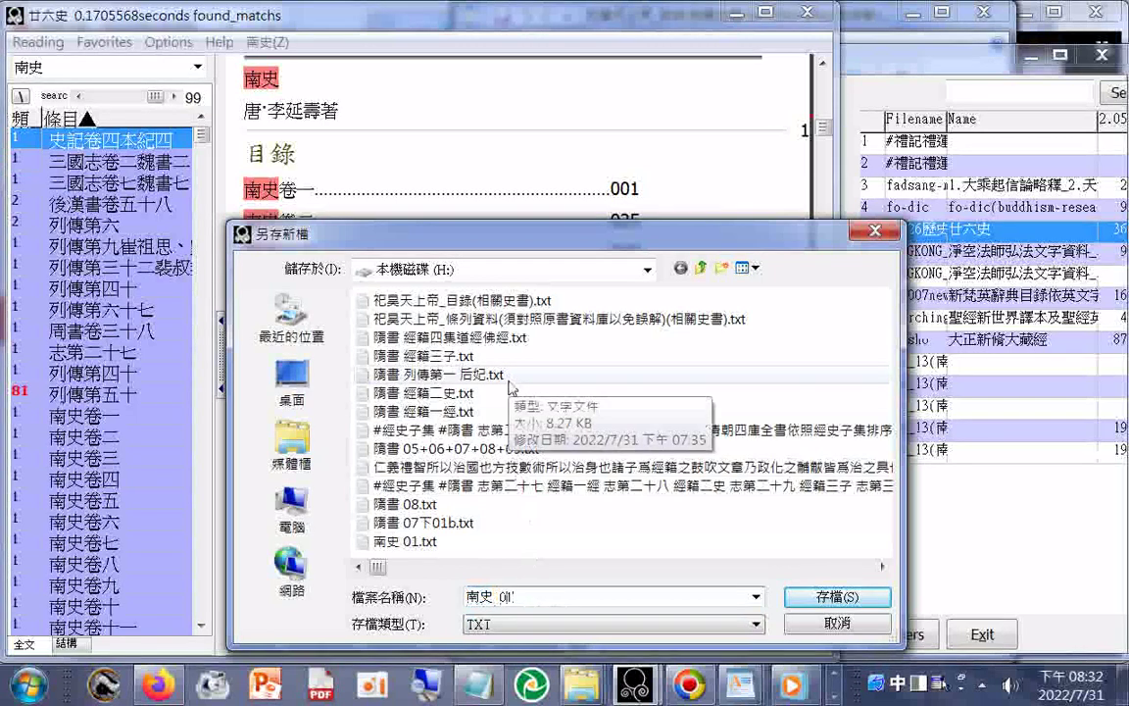
pyautogui.write('1')
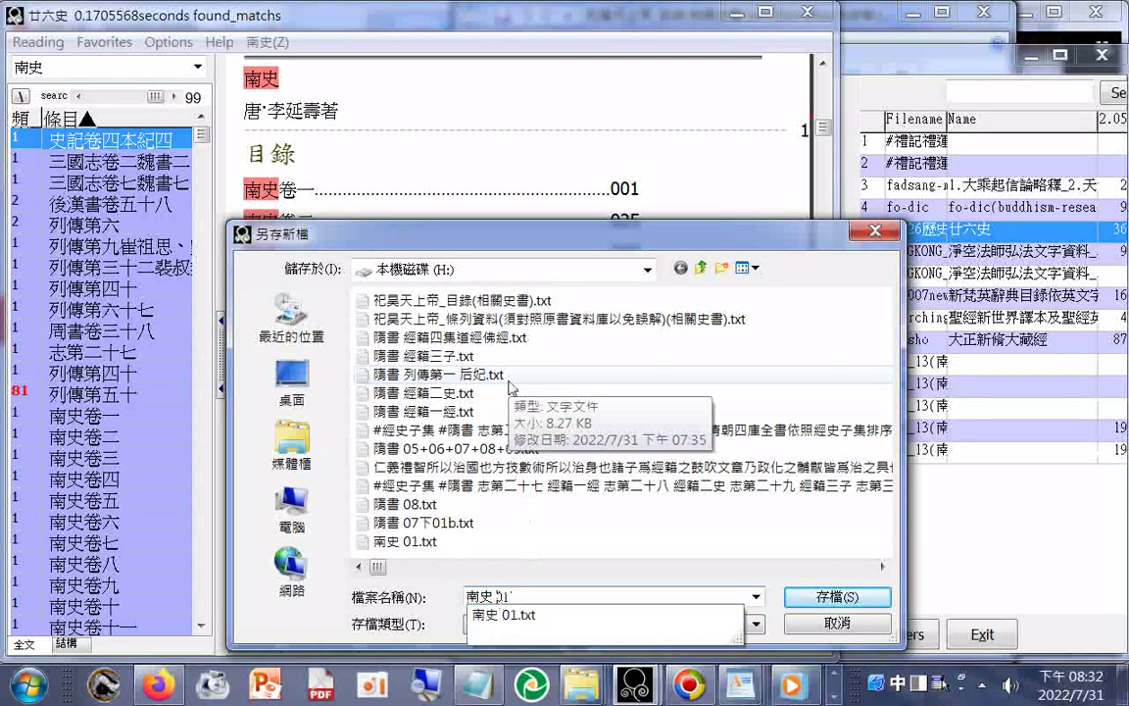
pyautogui.moveTo(546, 251); pyautogui.dragTo(528, 157)
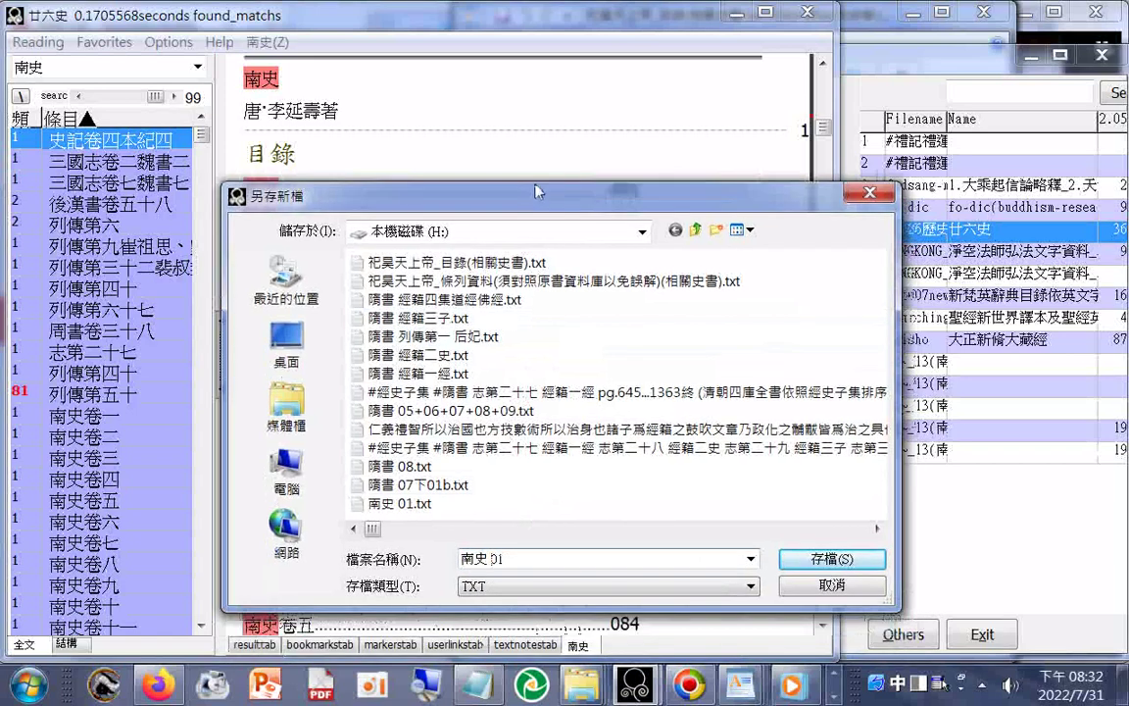
# Step: Review the existing export 南史 01.txt in WordPad from beginning to end and cancel the pending export
pyautogui.click(403, 451)
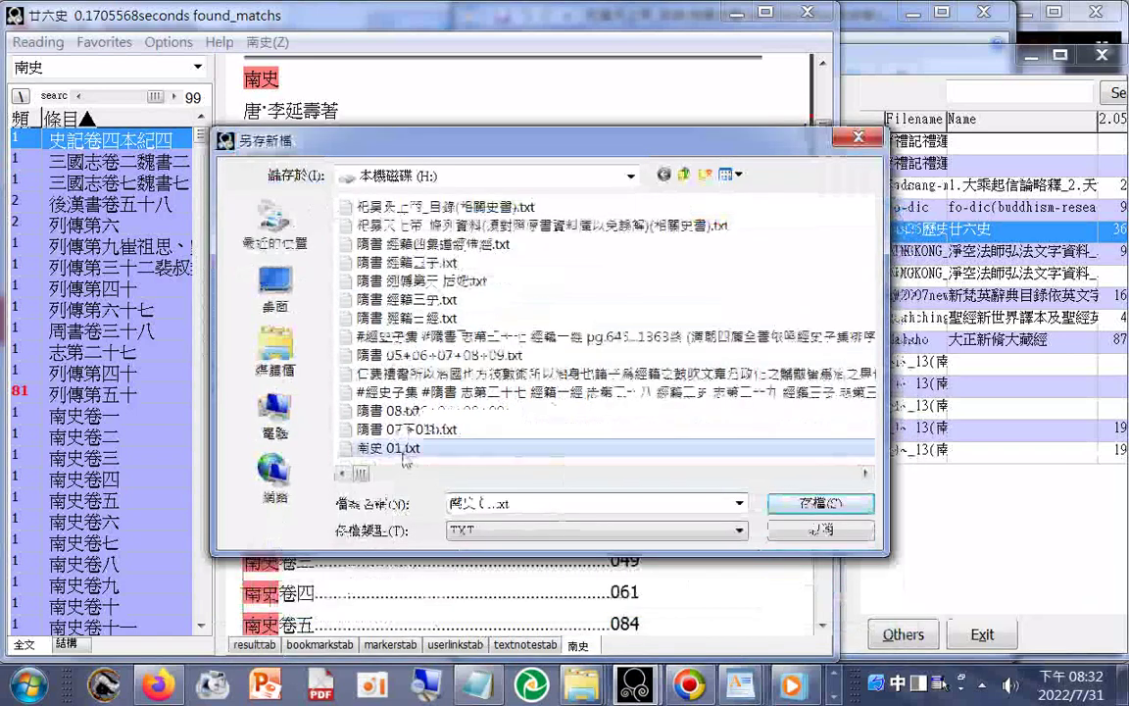
pyautogui.rightClick(495, 448)
pyautogui.moveTo(503, 366)
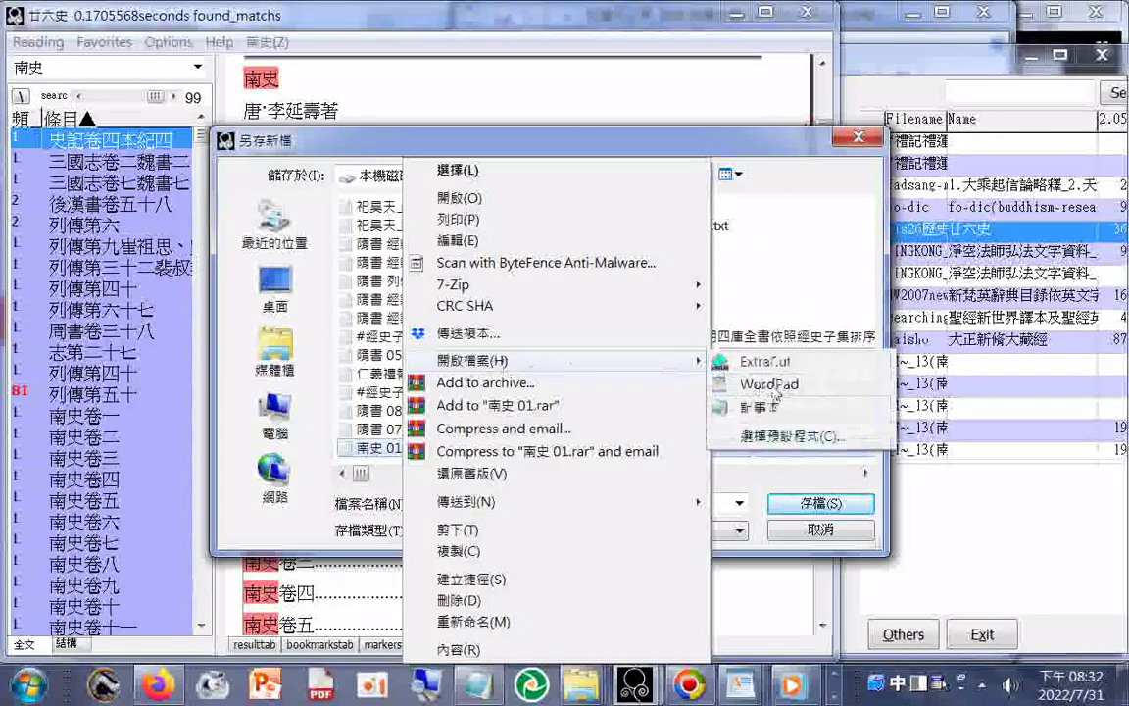
pyautogui.click(843, 397)
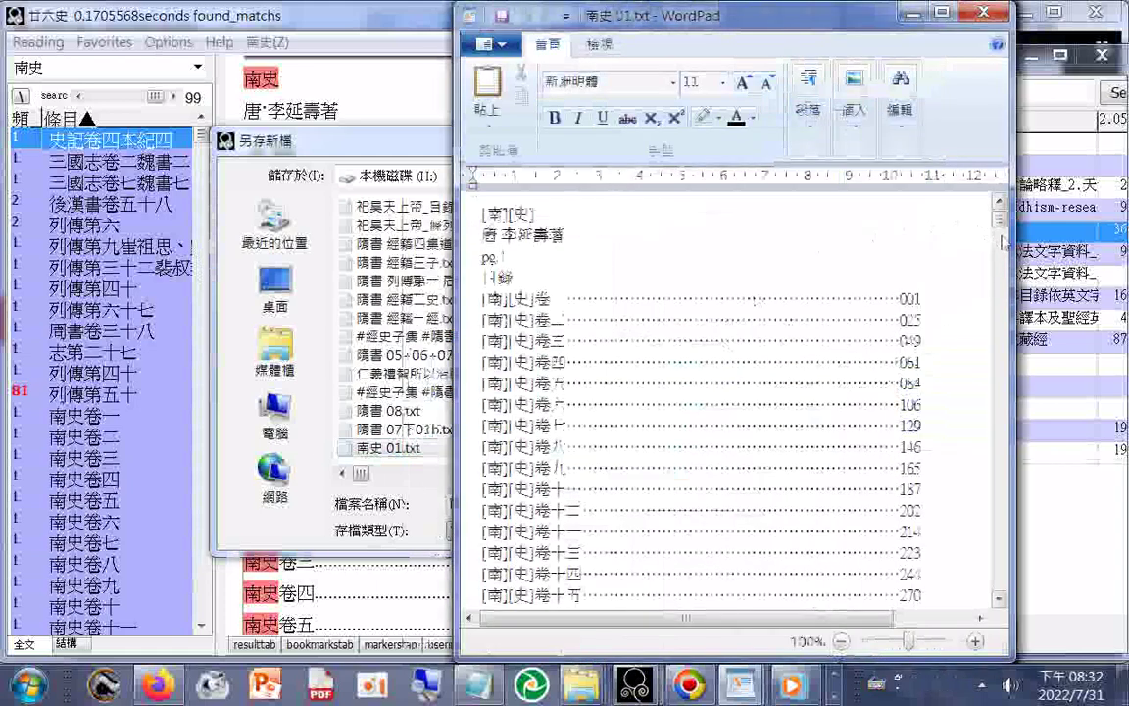
pyautogui.moveTo(1000, 220); pyautogui.dragTo(998, 602)
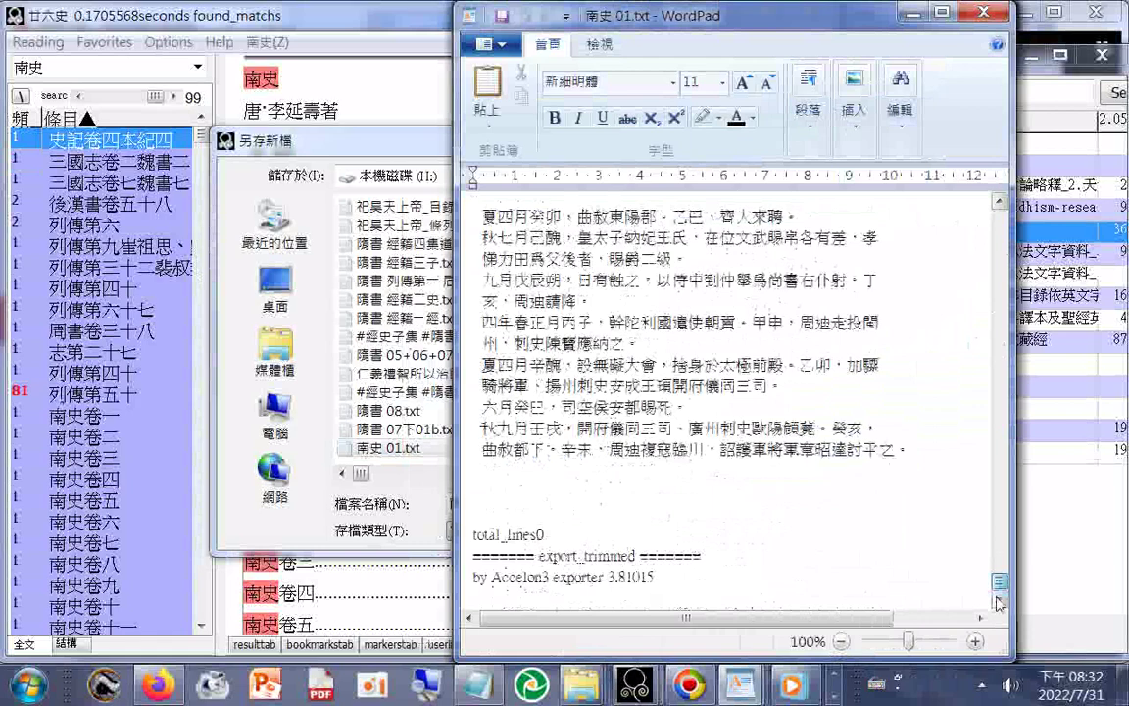
pyautogui.moveTo(997, 584); pyautogui.dragTo(999, 216)
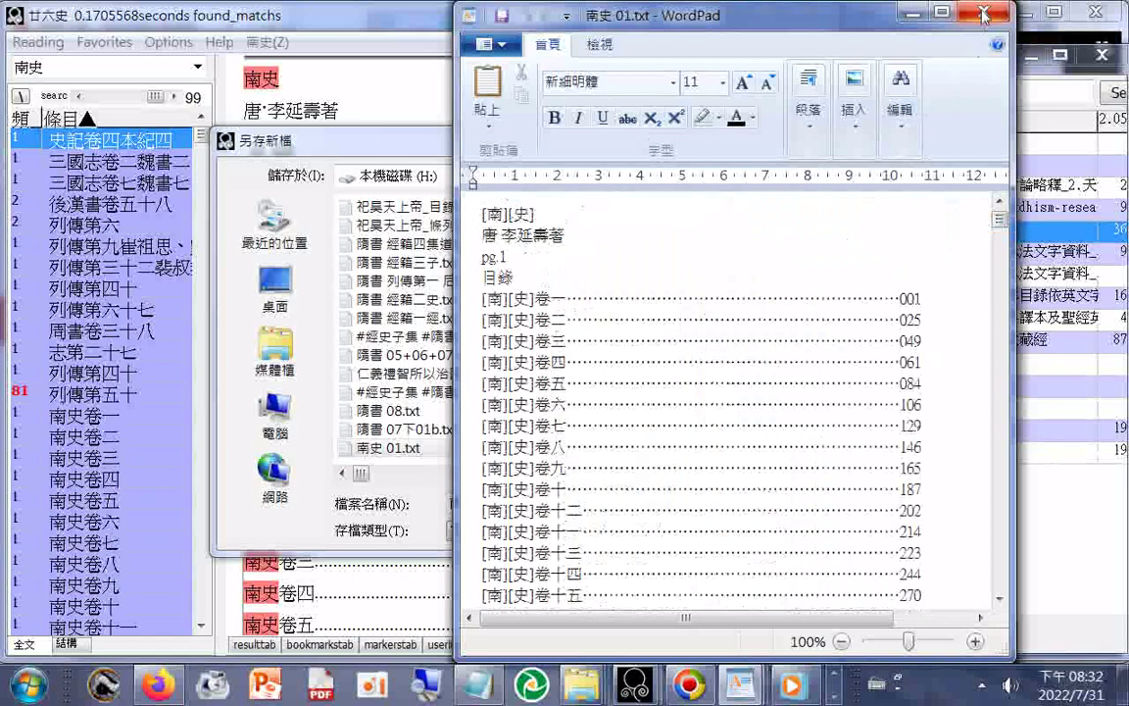
pyautogui.click(911, 13)
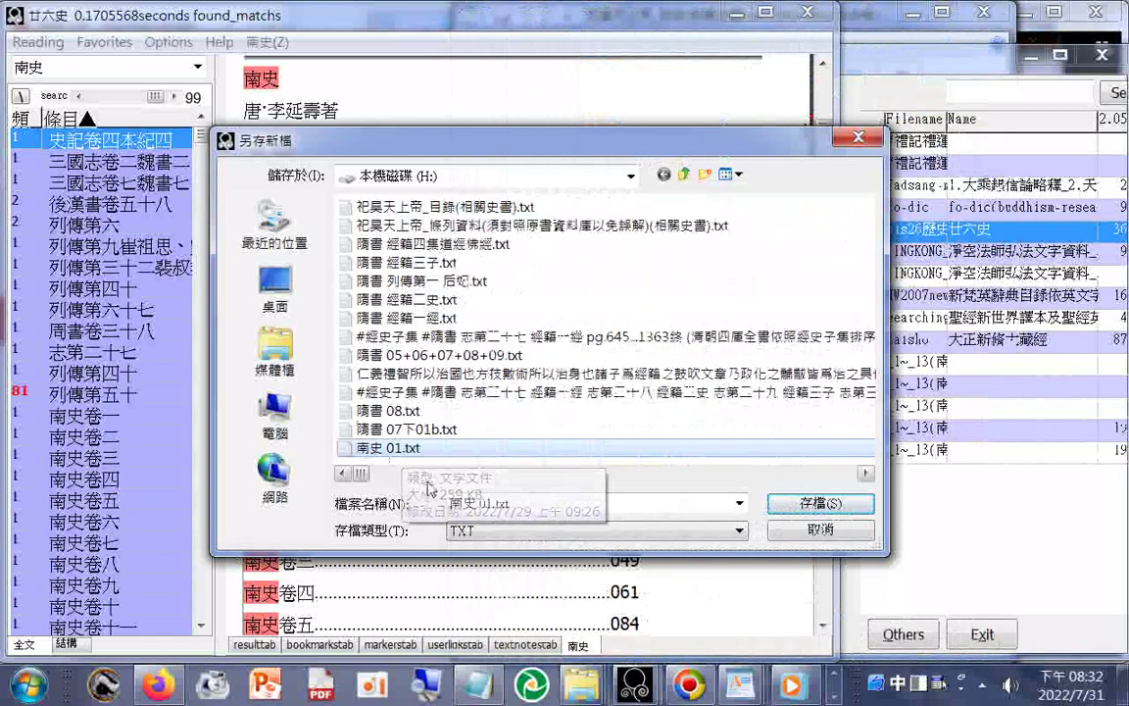
pyautogui.click(819, 529)
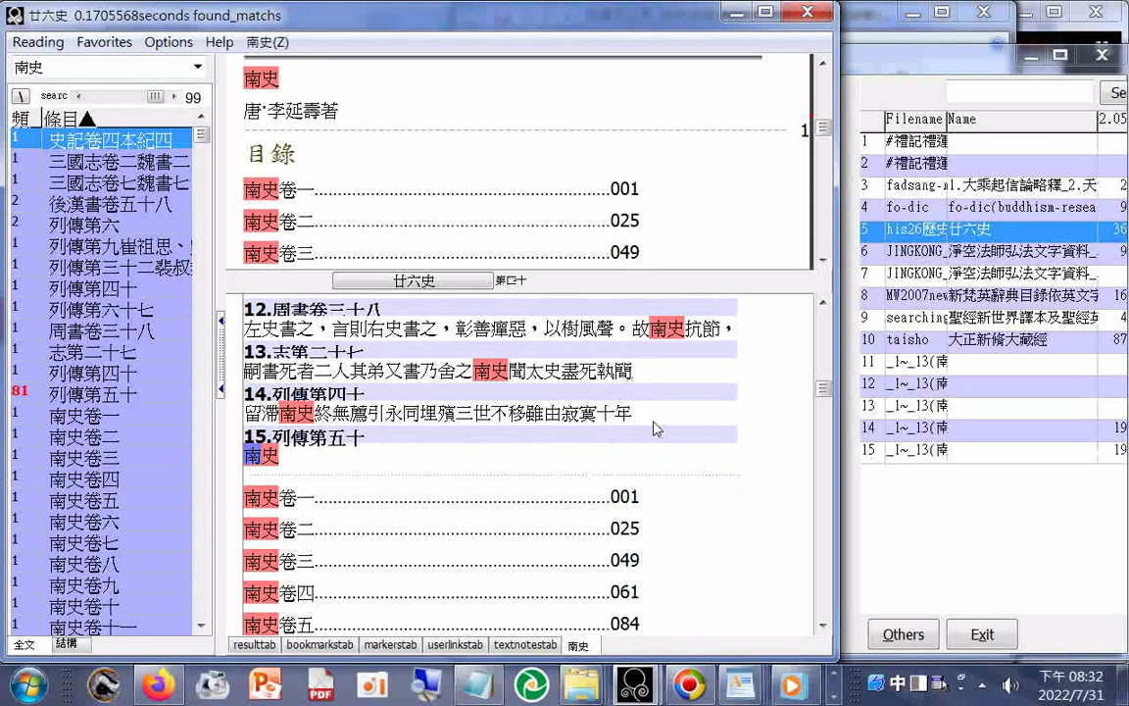
# Step: Clear the 南史 search term and export the text to drive H: as a TXT file named 南史01
pyautogui.doubleClick(57, 68)
pyautogui.press('BackSpace')
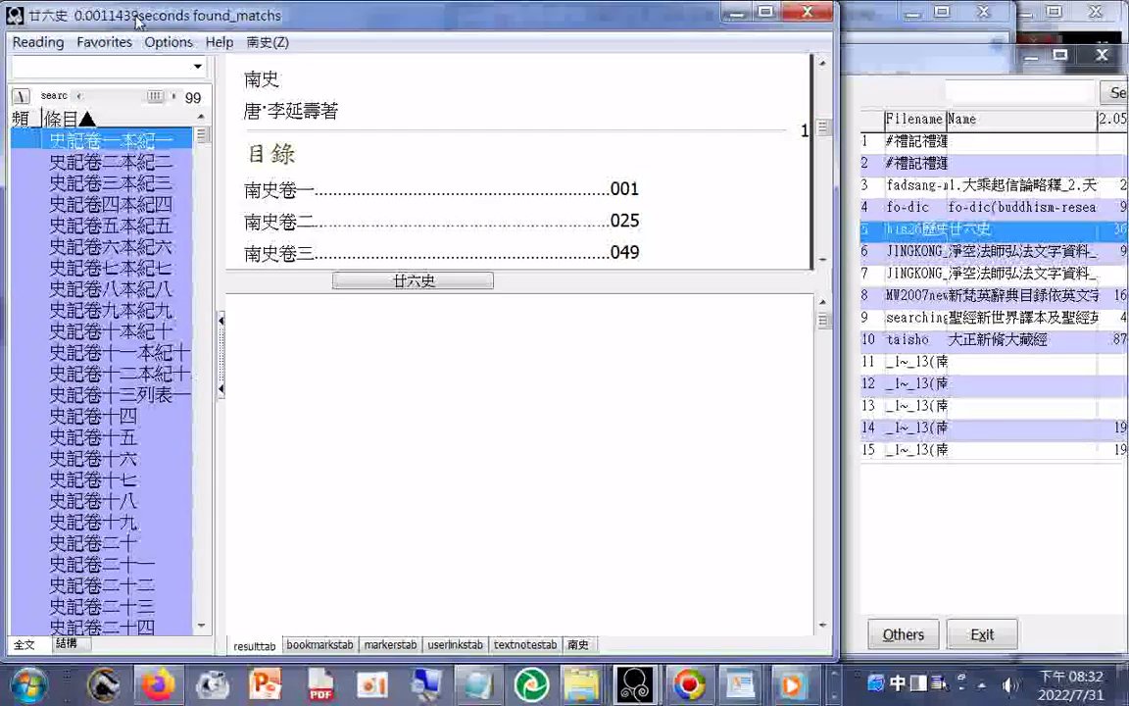
pyautogui.click(38, 42)
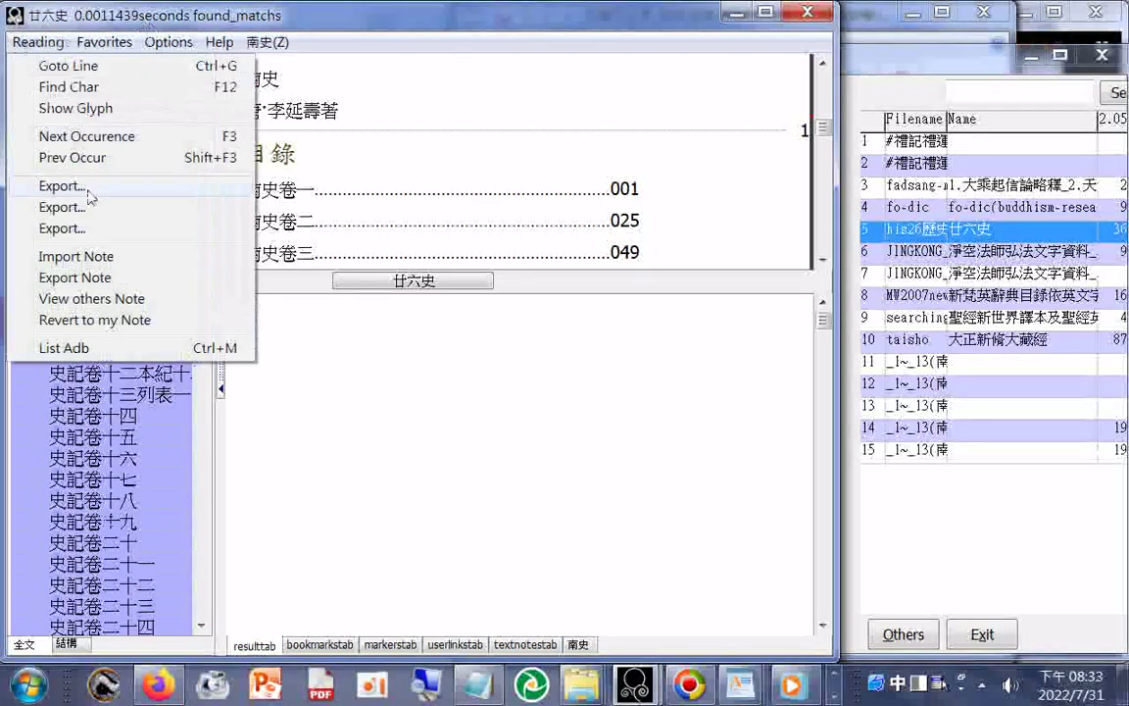
pyautogui.click(88, 188)
pyautogui.click(498, 507)
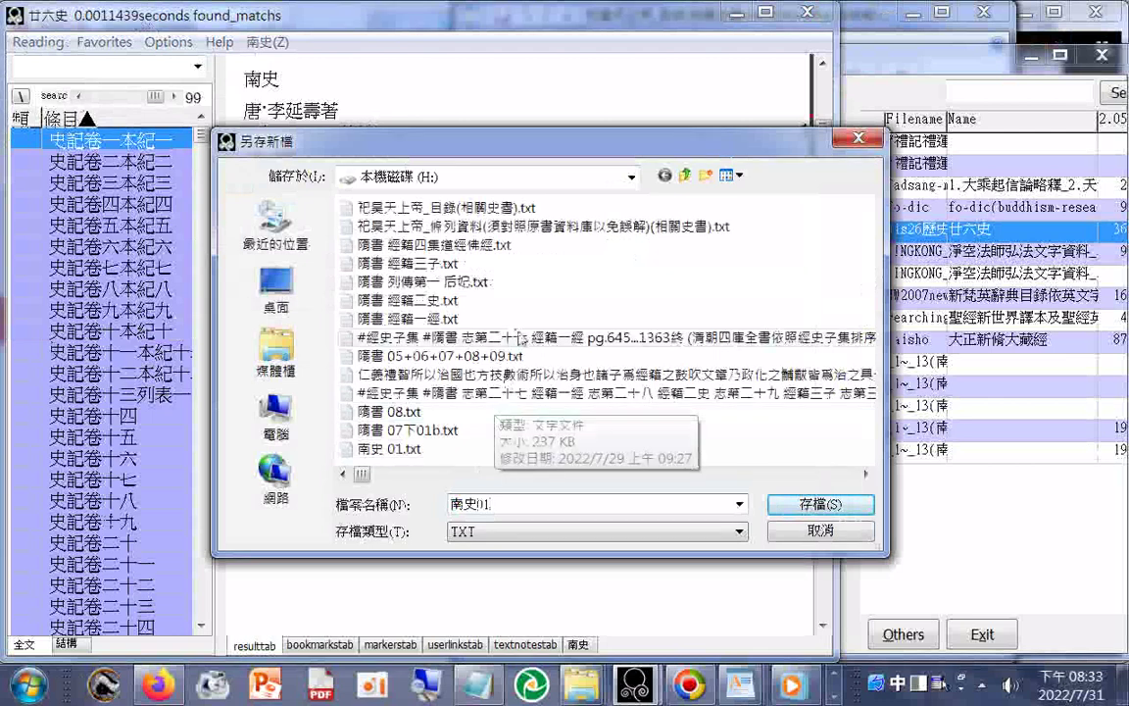
pyautogui.press('Return')
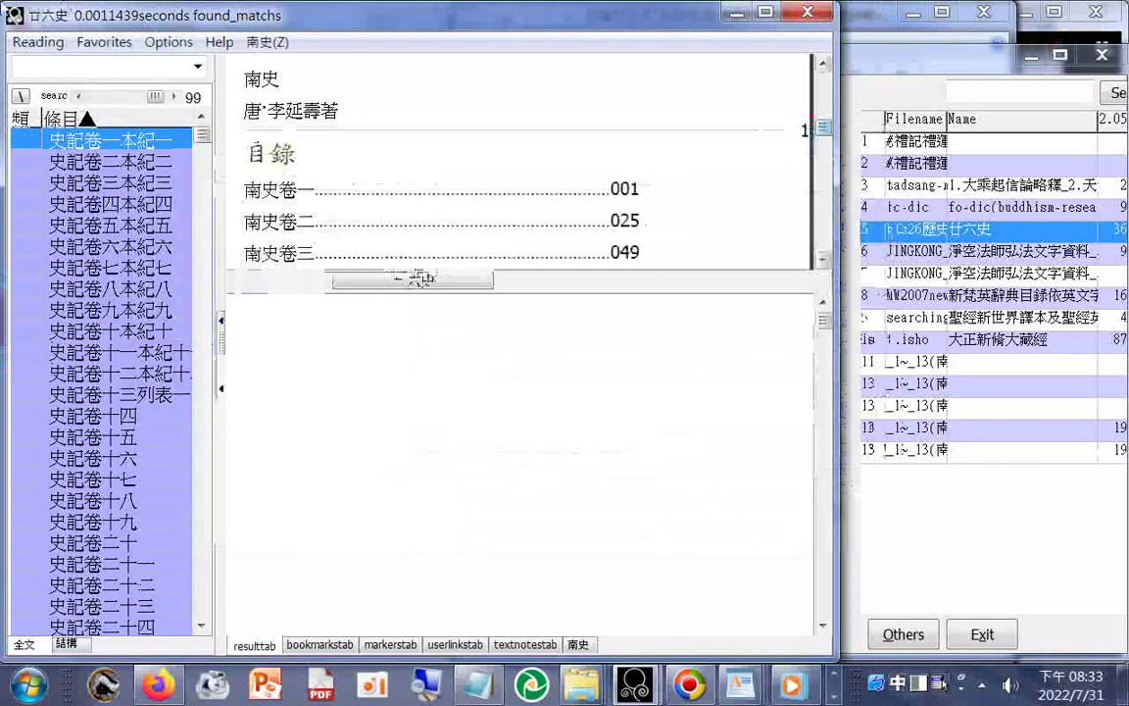
# Step: Open the exported 南史01.txt from drive H: in WordPad and go to the end of its text
pyautogui.click(37, 42)
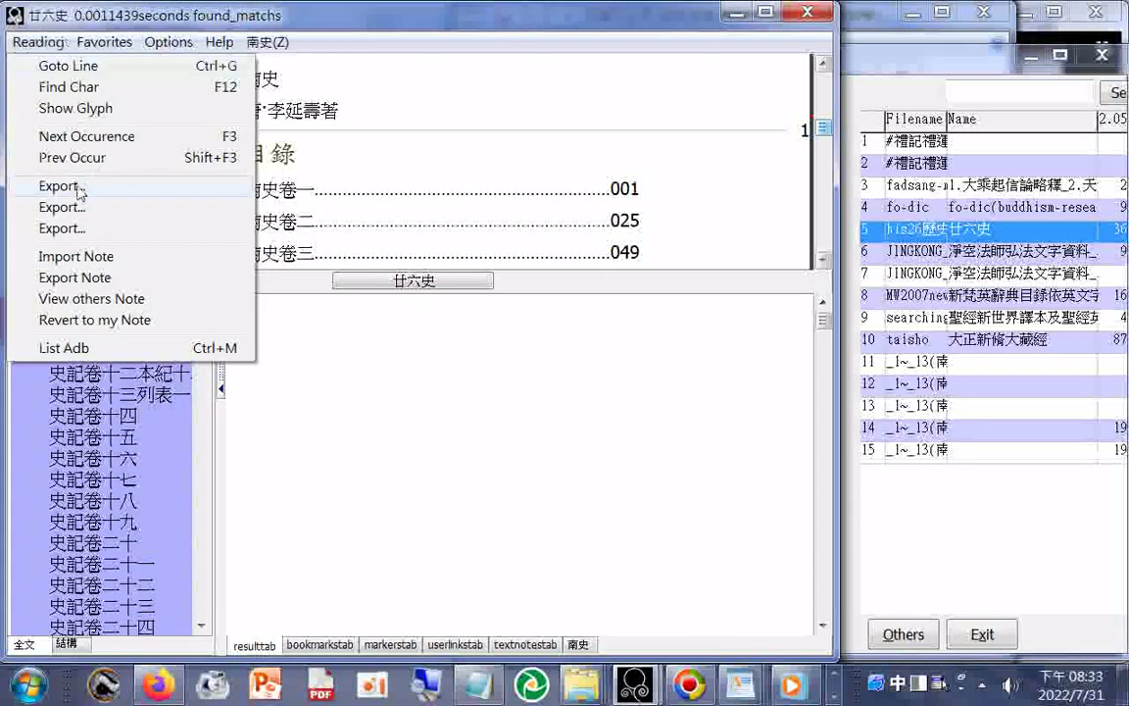
pyautogui.click(81, 192)
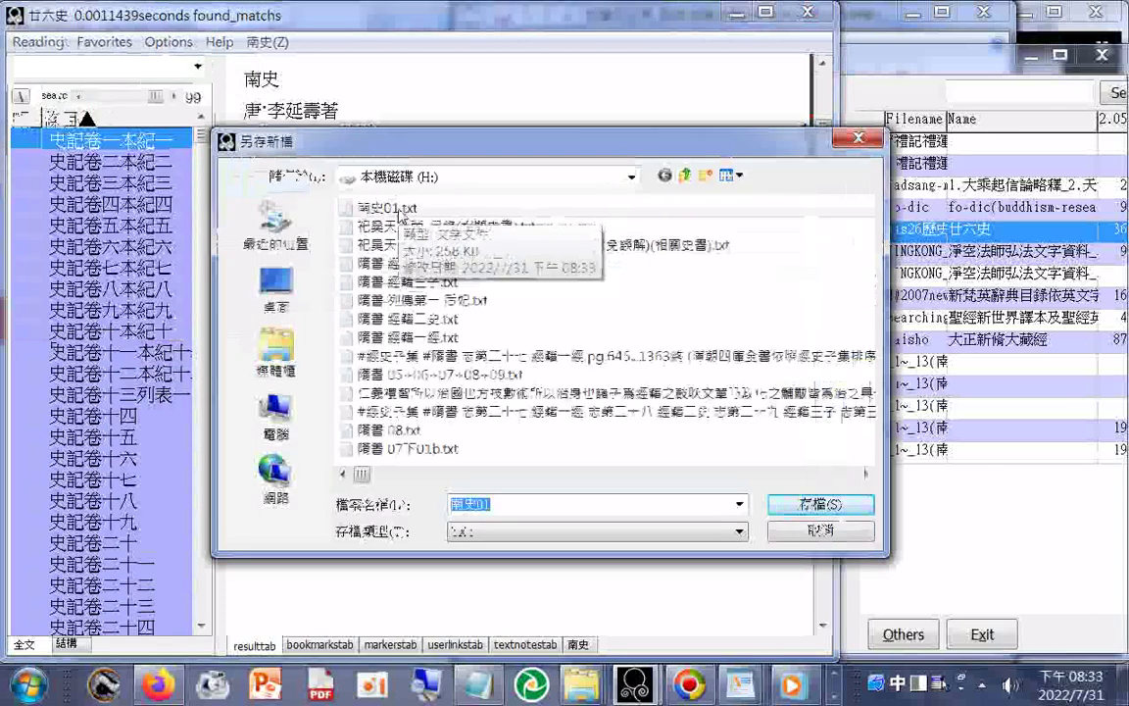
pyautogui.rightClick(400, 209)
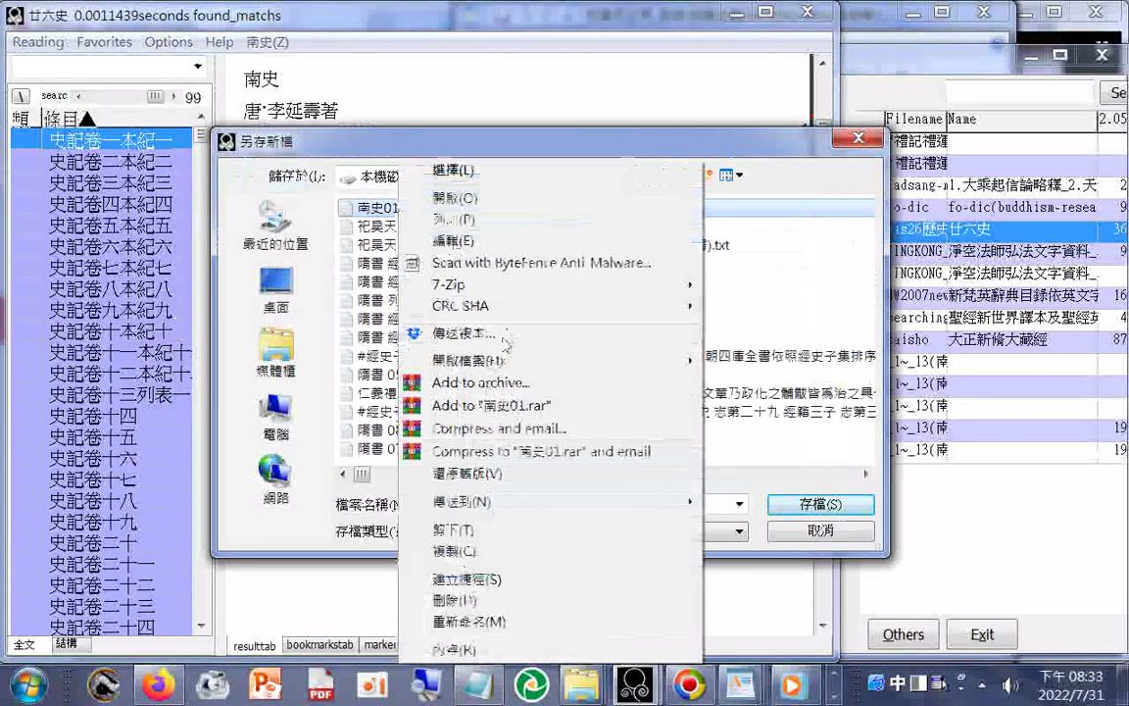
pyautogui.moveTo(505, 360)
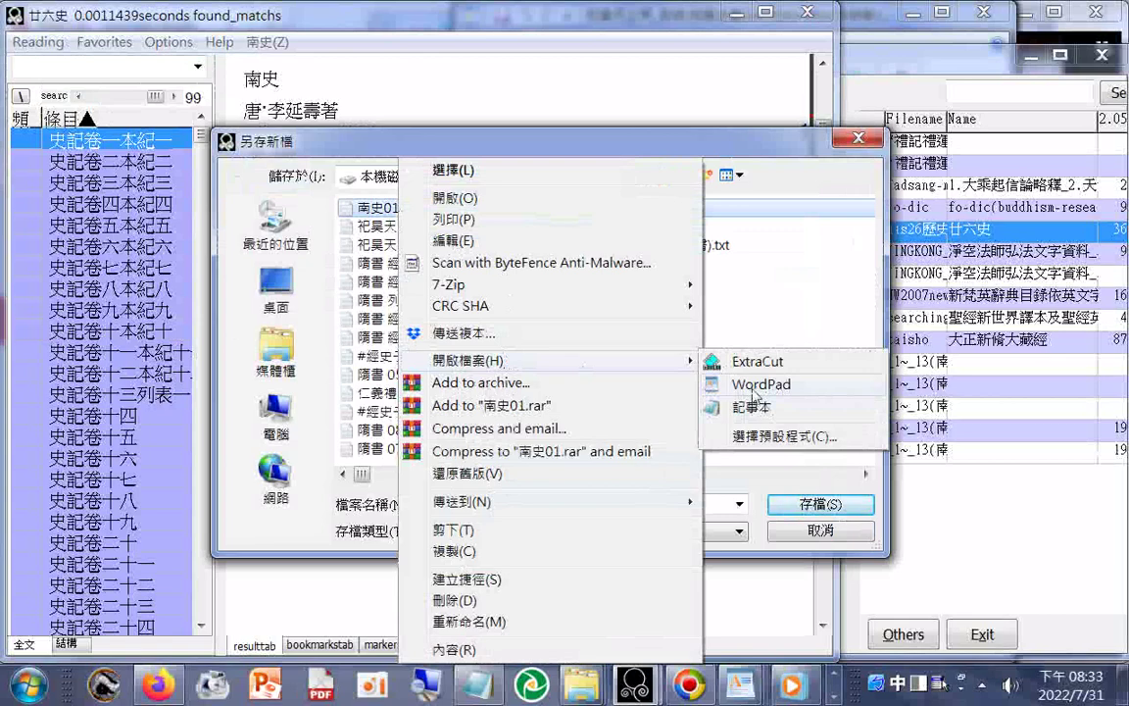
pyautogui.click(754, 392)
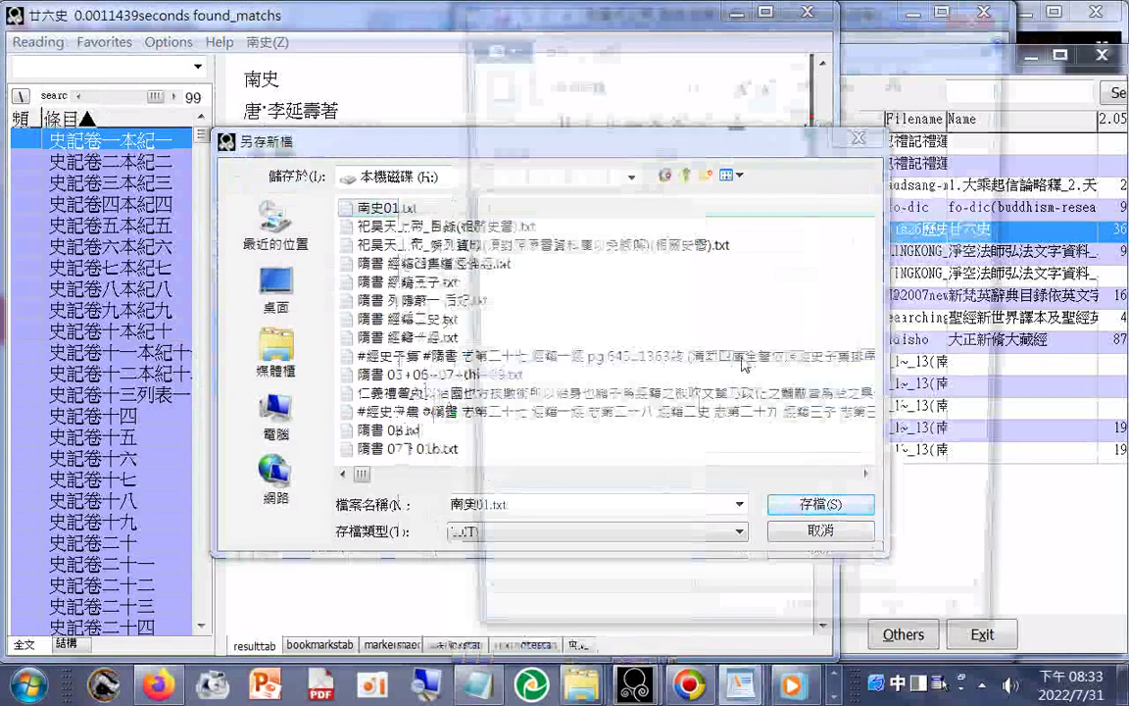
pyautogui.scroll(-20, 898, 257)
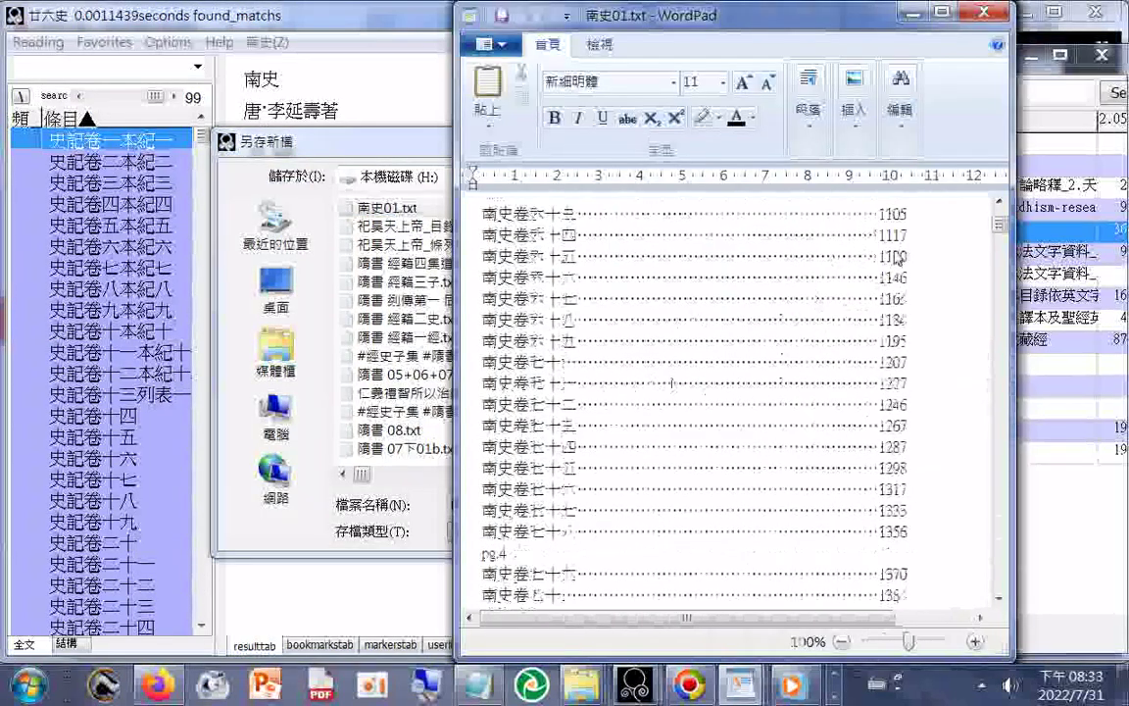
pyautogui.scroll(-10, 898, 212)
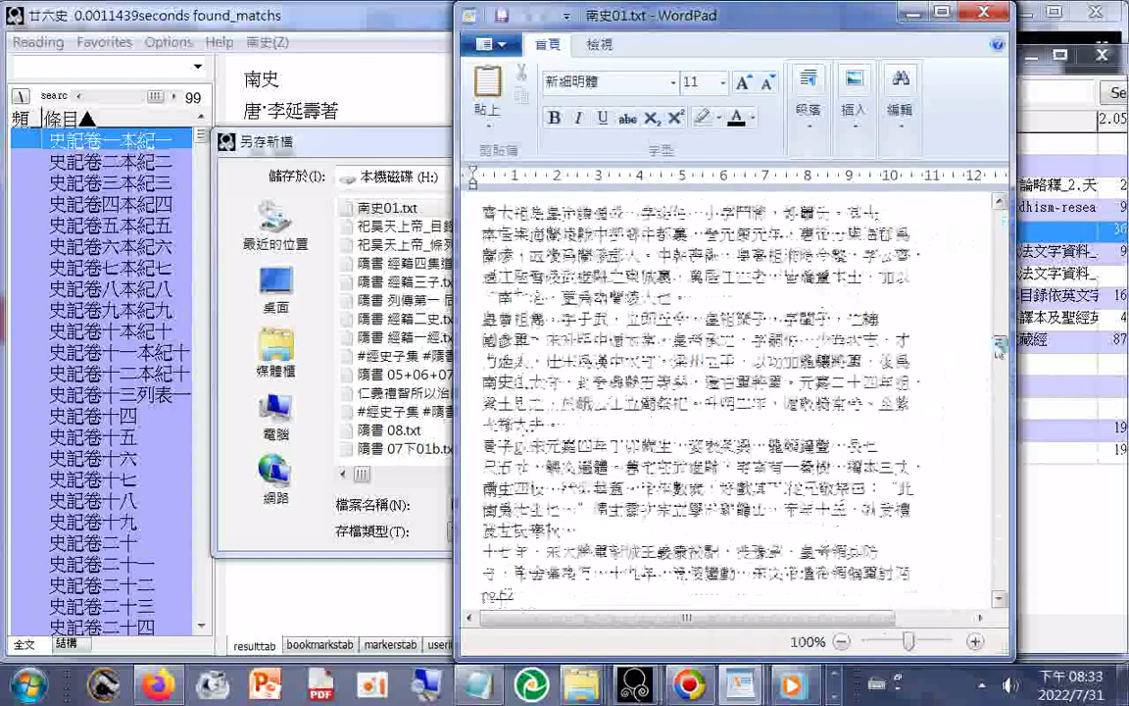
pyautogui.scroll(-15, 740, 525)
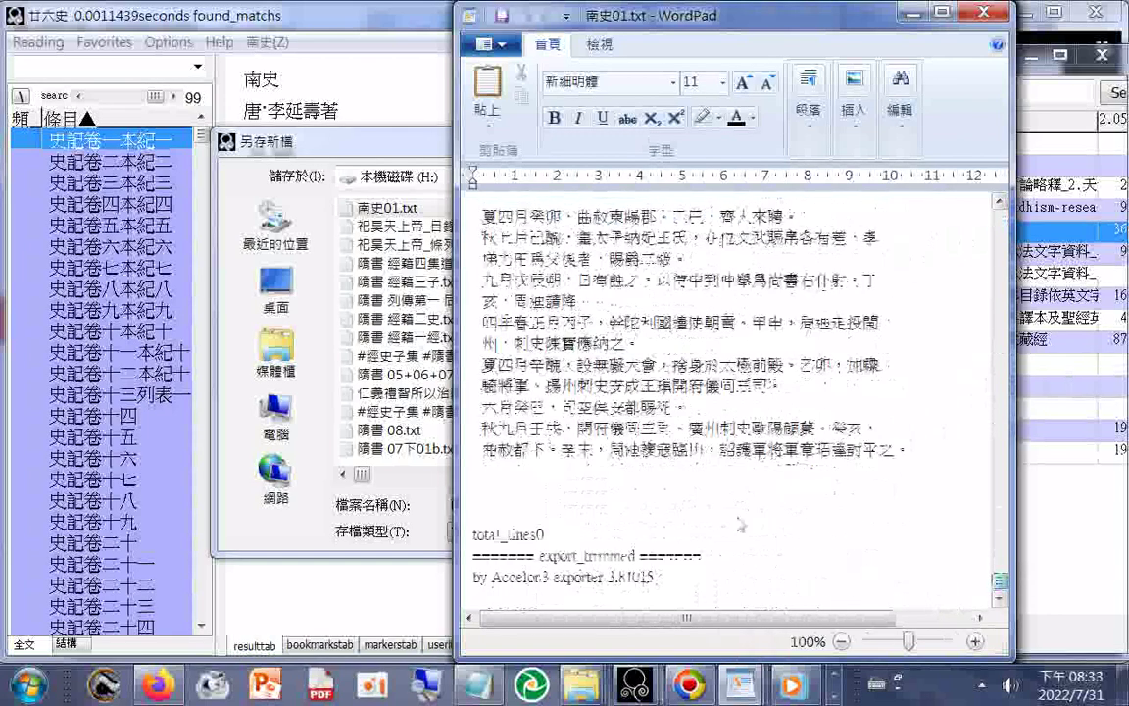
# Step: Copy the last text line of 南史01.txt, 曲赦都下。辛未，周迪複寇臨川，詔護軍將軍章昭達討平之。
pyautogui.moveTo(493, 458); pyautogui.dragTo(914, 454)
pyautogui.click(484, 458)
pyautogui.rightClick(789, 449)
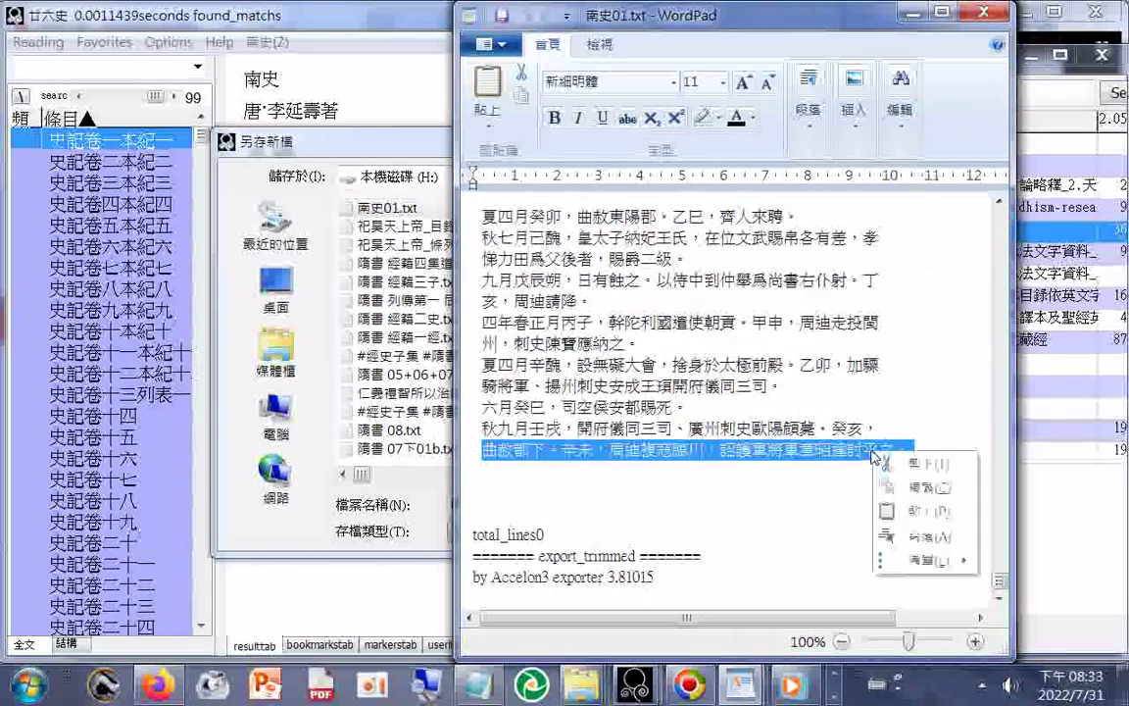
pyautogui.click(833, 483)
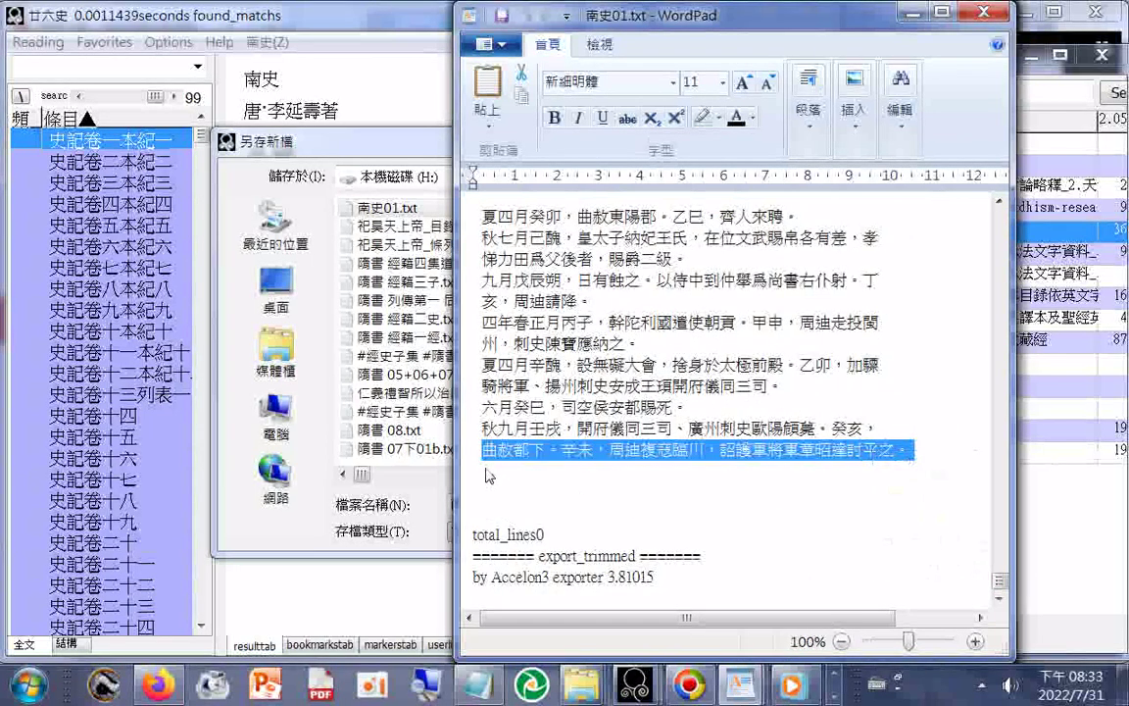
# Step: Replace the exporter footer at the end of 南史01.txt with a row of dots and minimize the document
pyautogui.moveTo(488, 475); pyautogui.dragTo(702, 588)
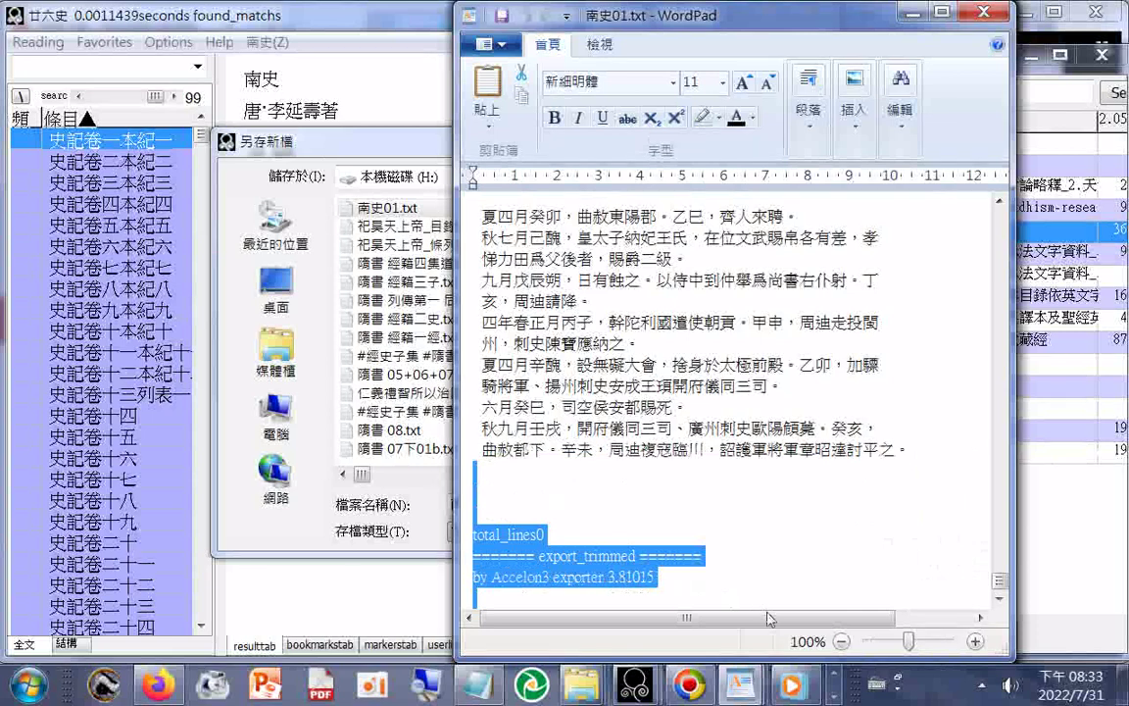
pyautogui.press('Delete')
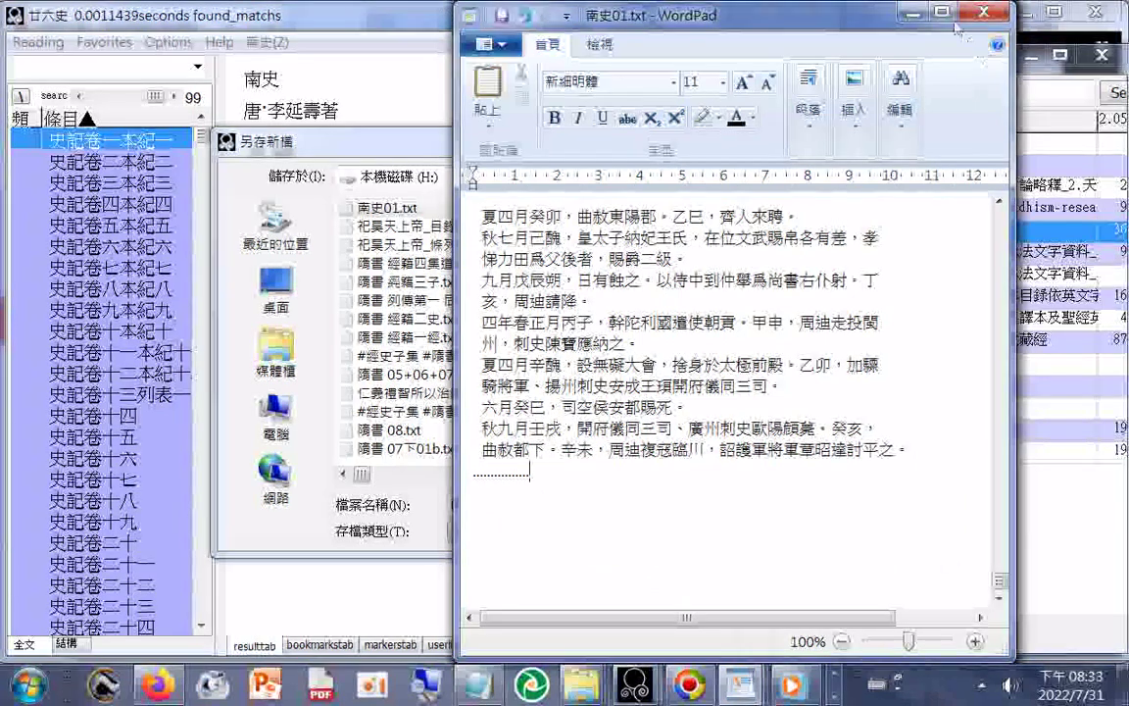
pyautogui.click(896, 12)
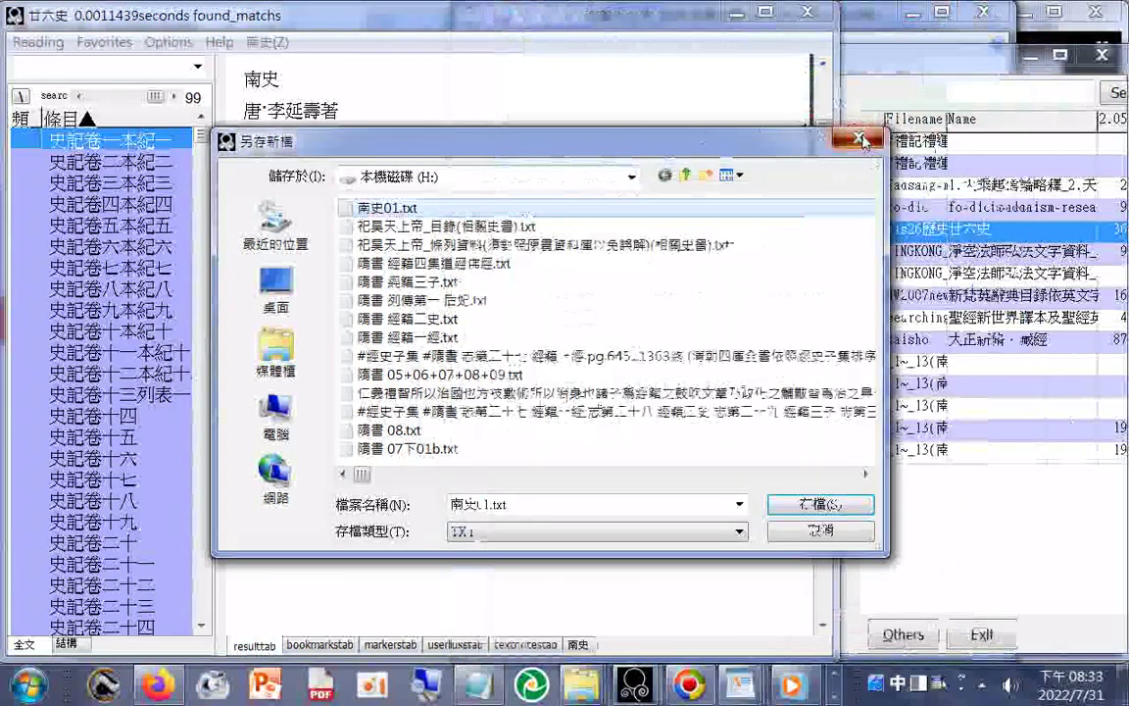
# Step: Cancel the pending export, search 廿六史 for the copied line, and open its match in 南史卷九
pyautogui.click(858, 140)
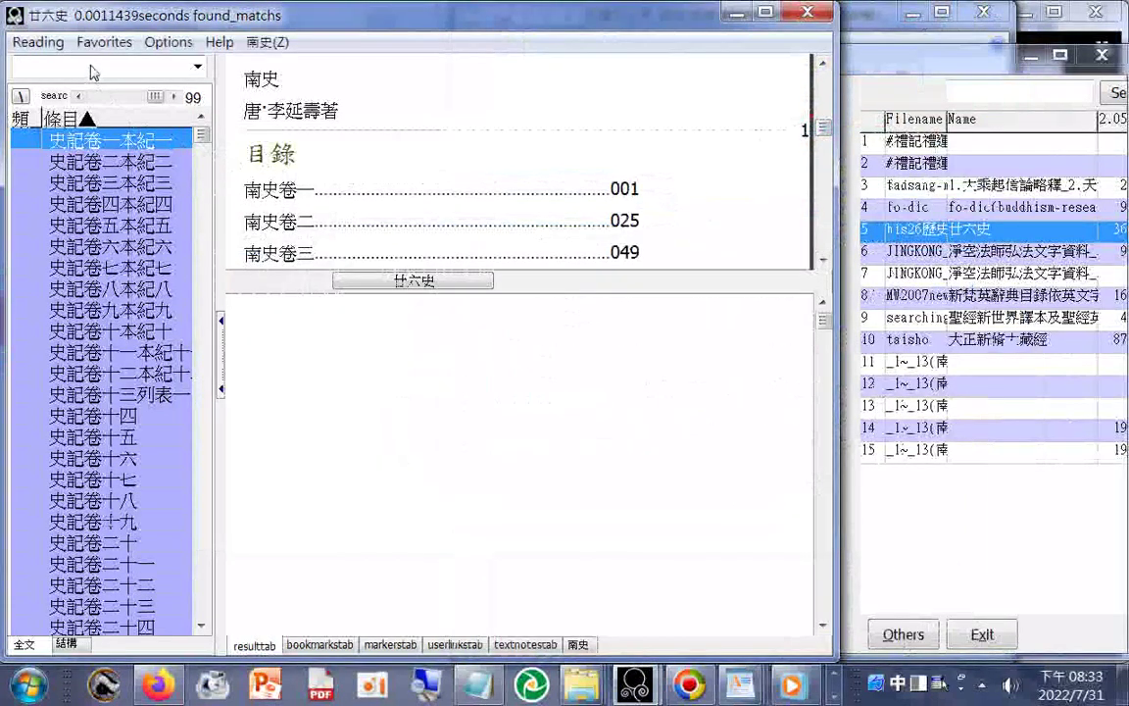
pyautogui.rightClick(91, 66)
pyautogui.click(149, 149)
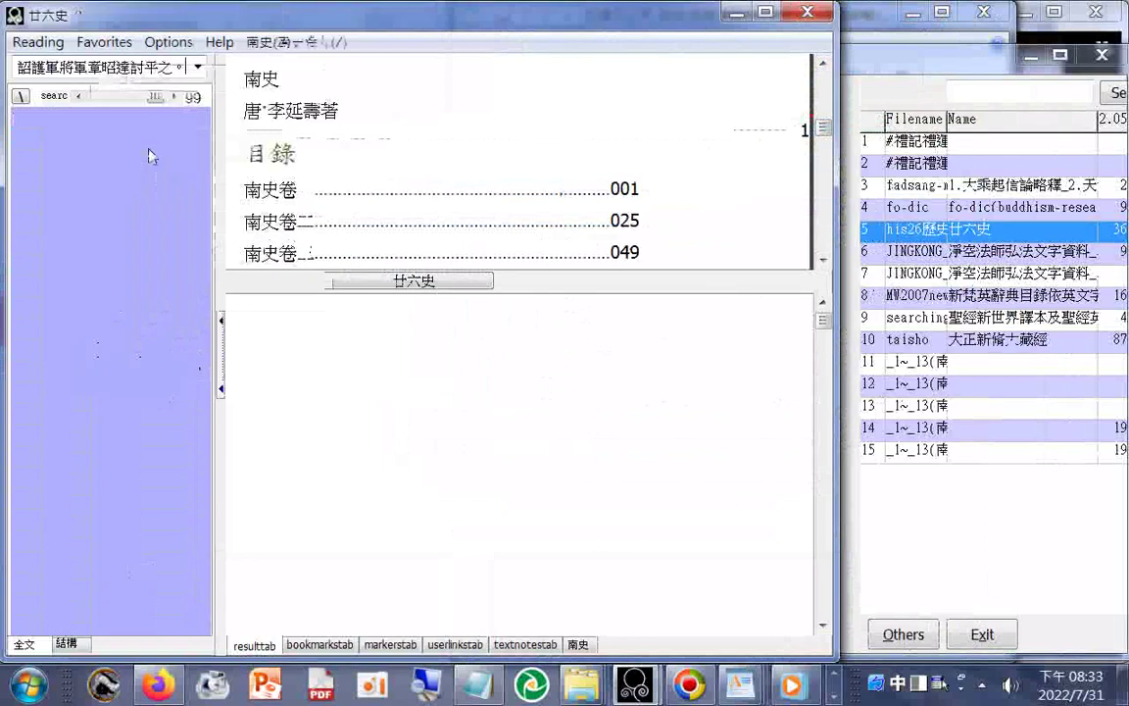
pyautogui.click(392, 330)
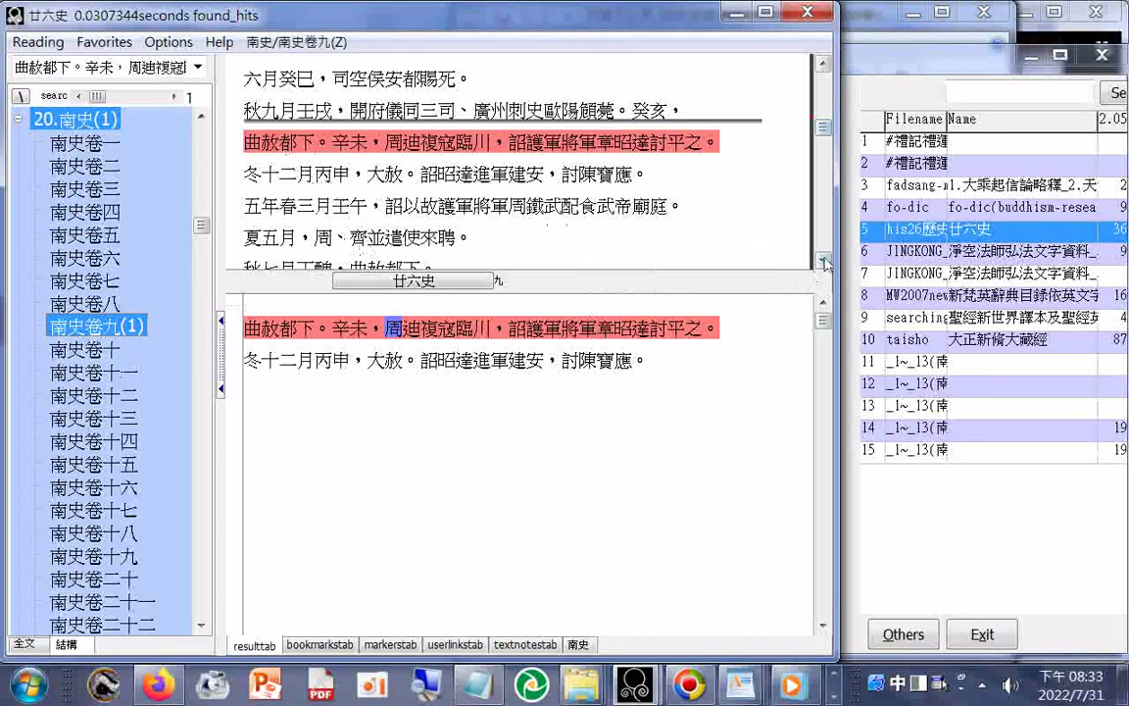
# Step: Clear the search term and export the text starting at the matched line to drive H: as a TXT file named 南史02
pyautogui.scroll(-1, 826, 263)
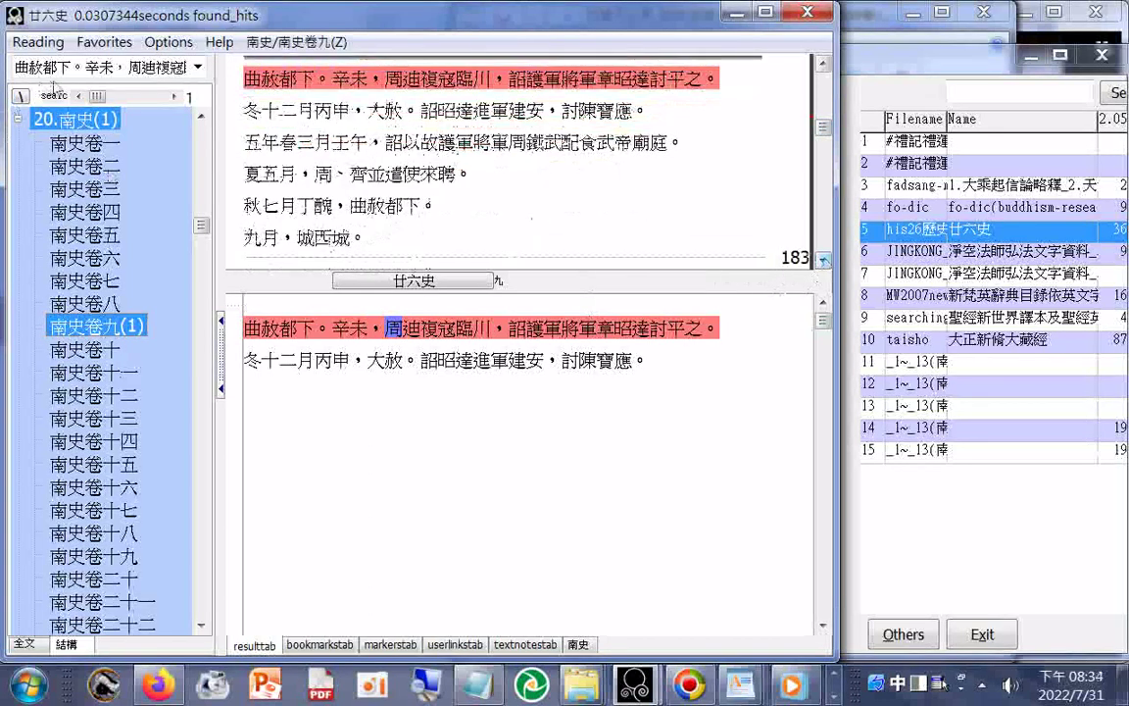
pyautogui.click(86, 70)
pyautogui.press('BackSpace')
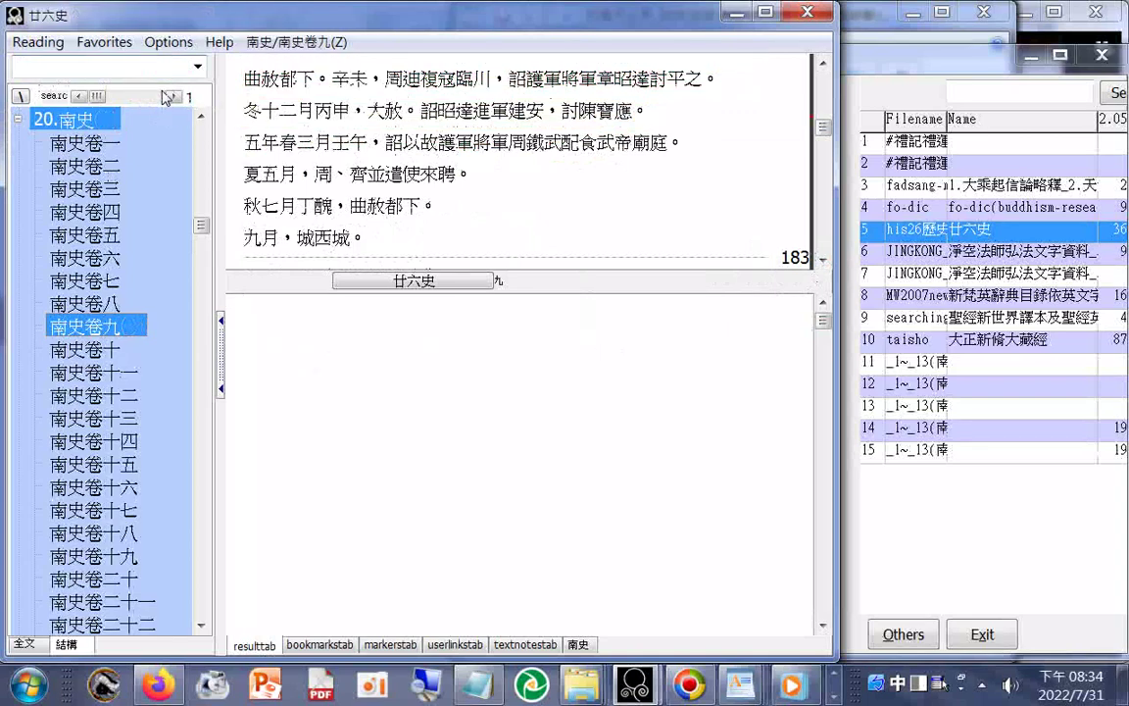
pyautogui.click(37, 42)
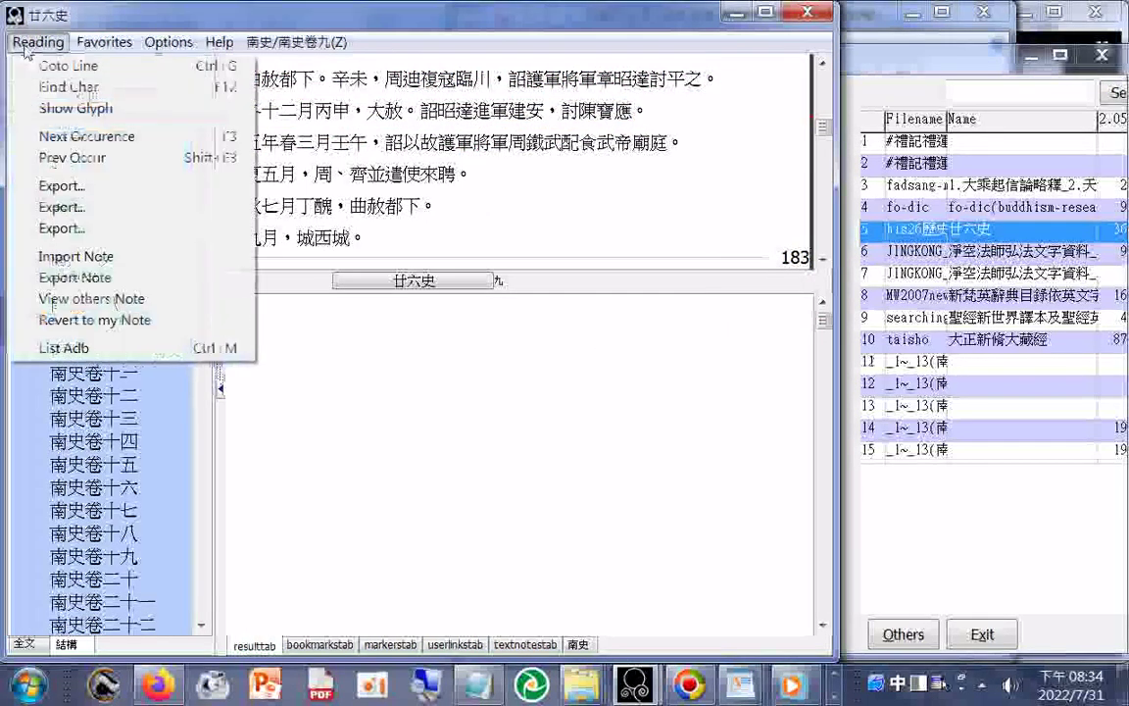
pyautogui.click(68, 188)
pyautogui.write('南史0')
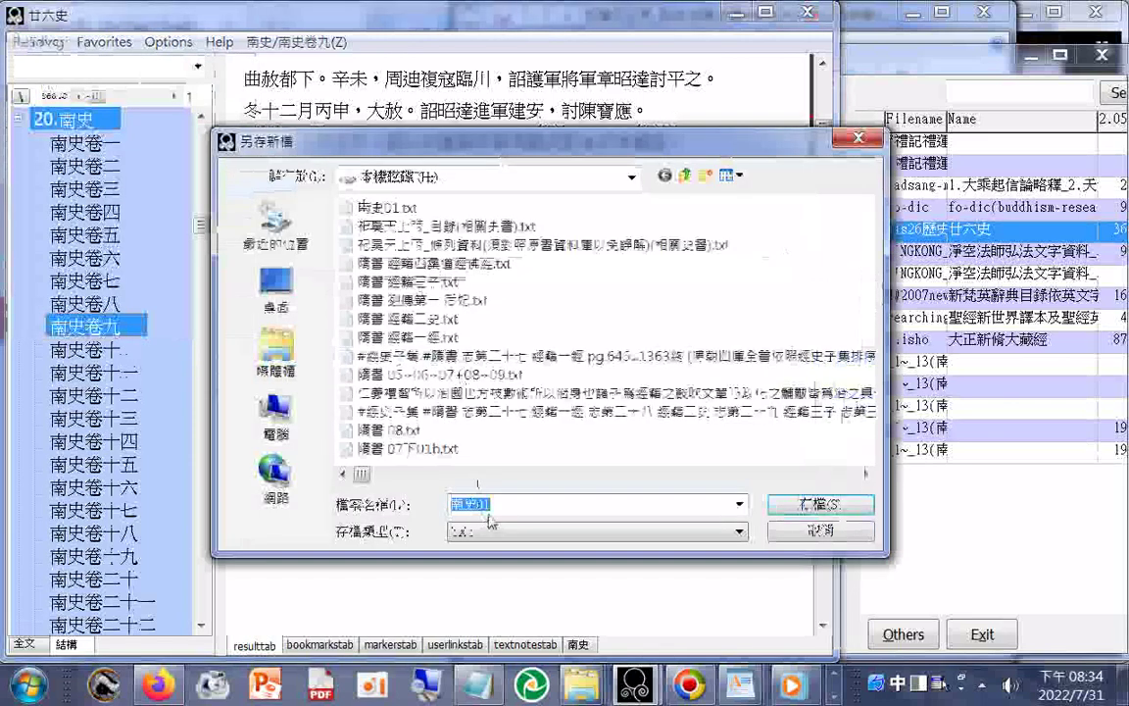
pyautogui.write('2')
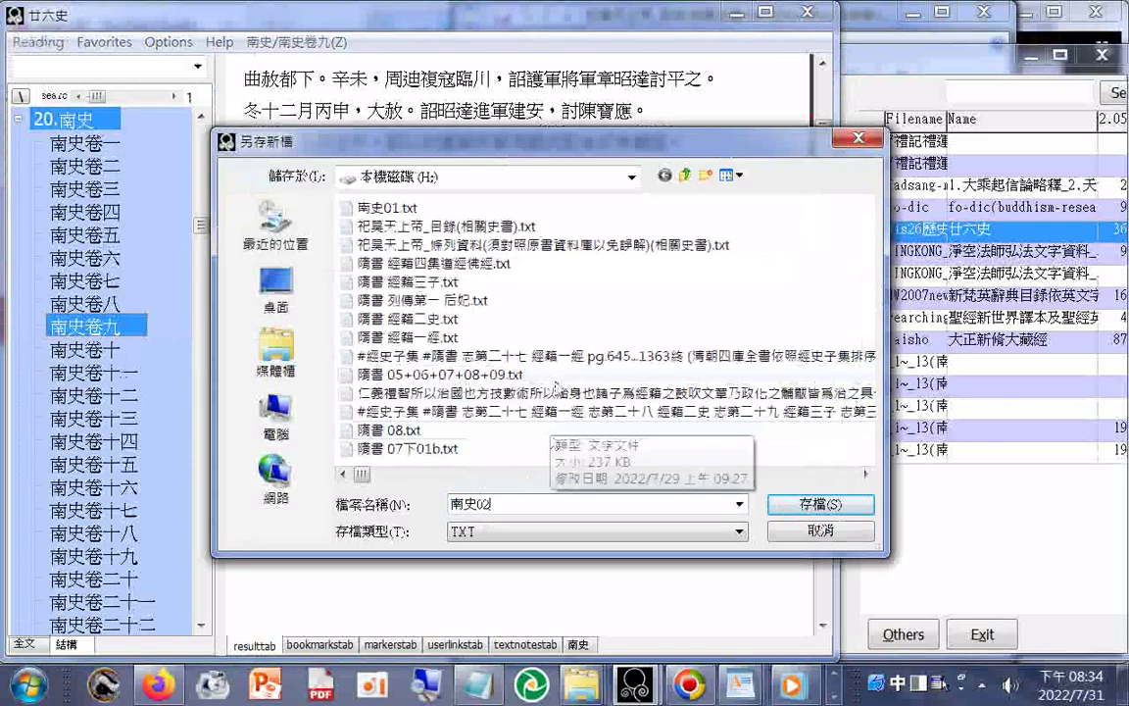
pyautogui.click(820, 504)
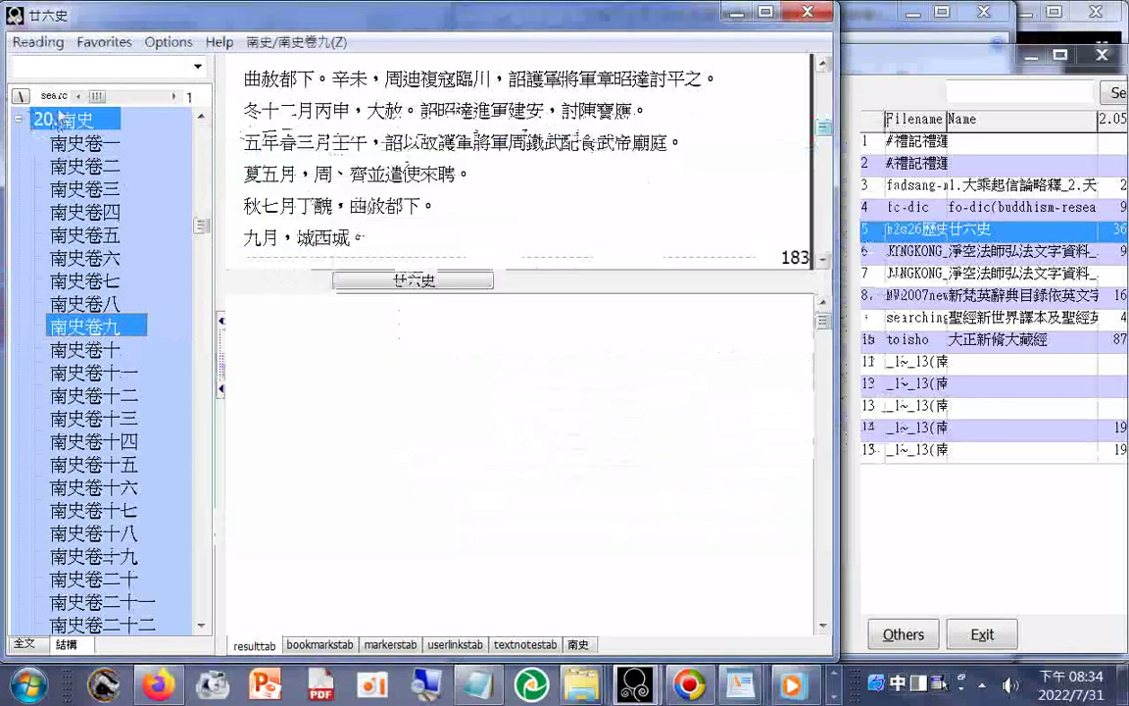
# Step: Open the exported 南史02.txt from drive H: in WordPad and go to the end of its text
pyautogui.click(37, 41)
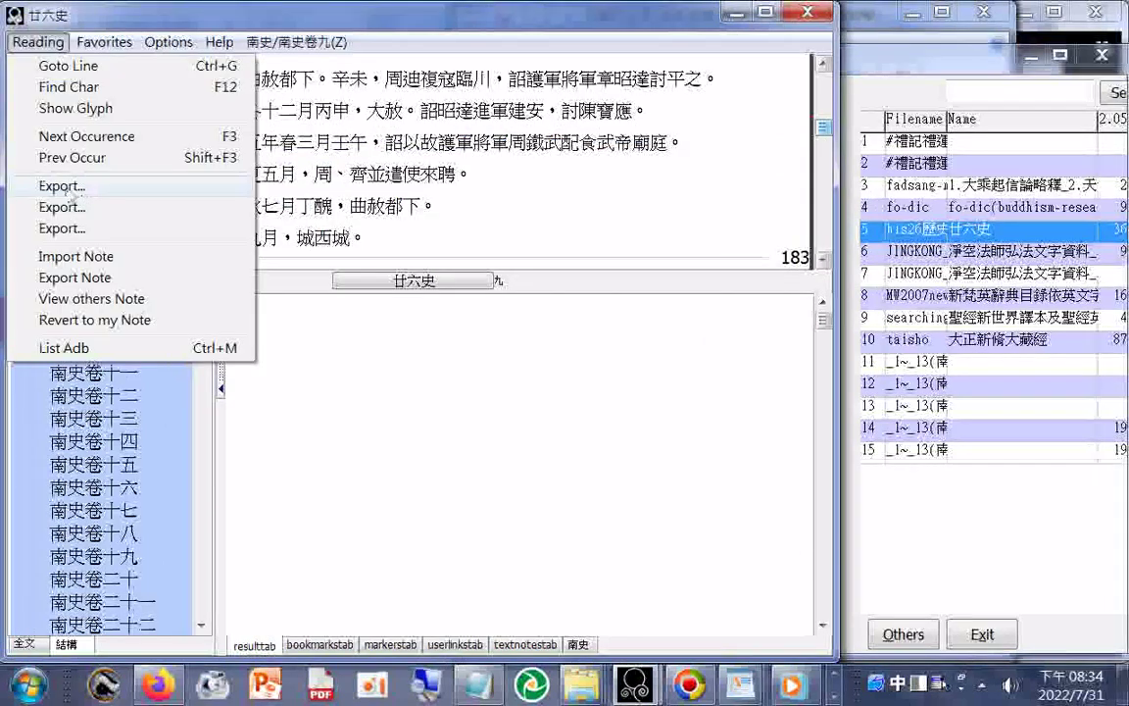
pyautogui.click(71, 195)
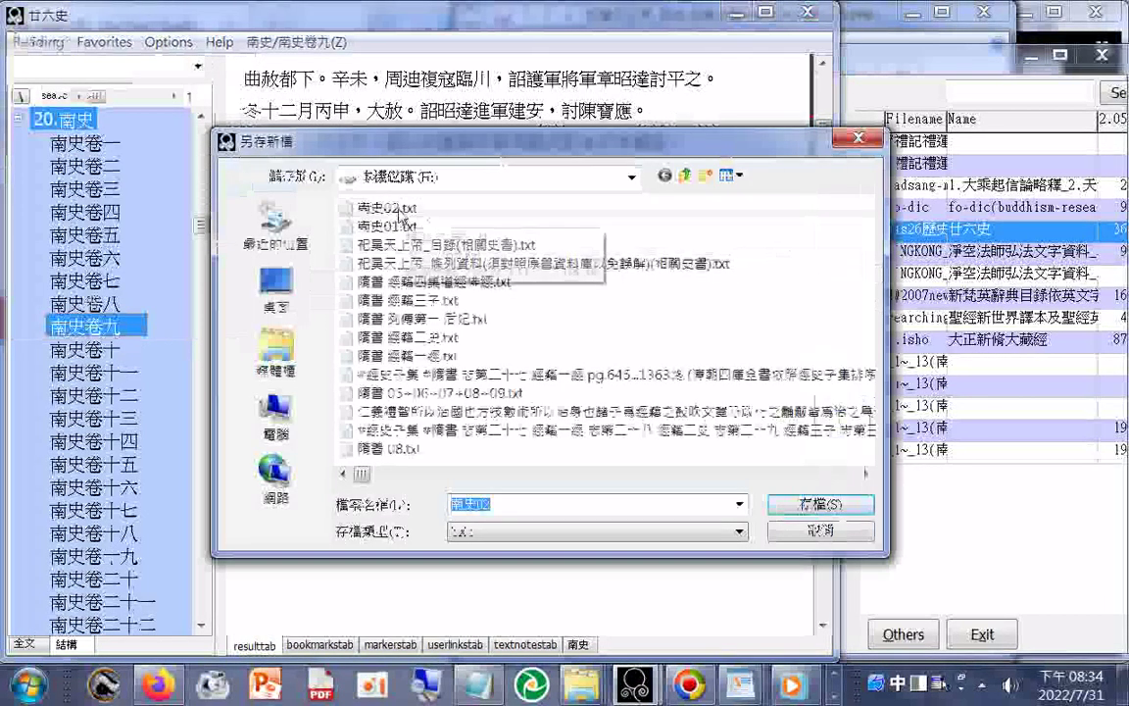
pyautogui.rightClick(400, 217)
pyautogui.moveTo(627, 361)
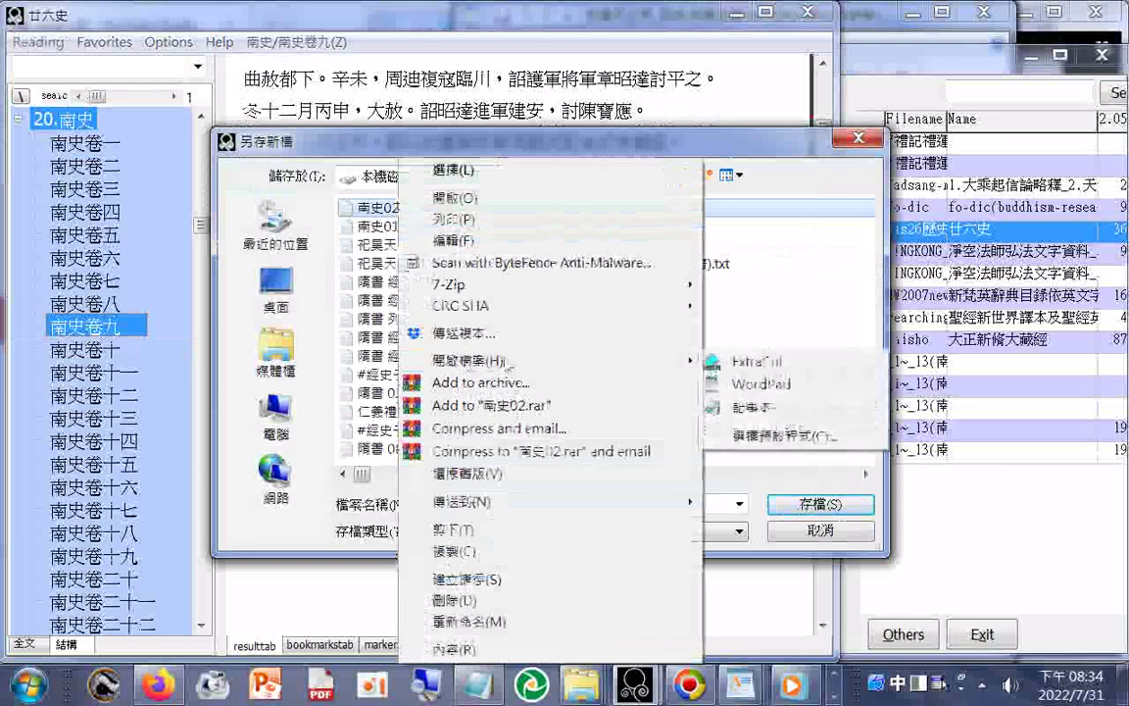
pyautogui.click(760, 385)
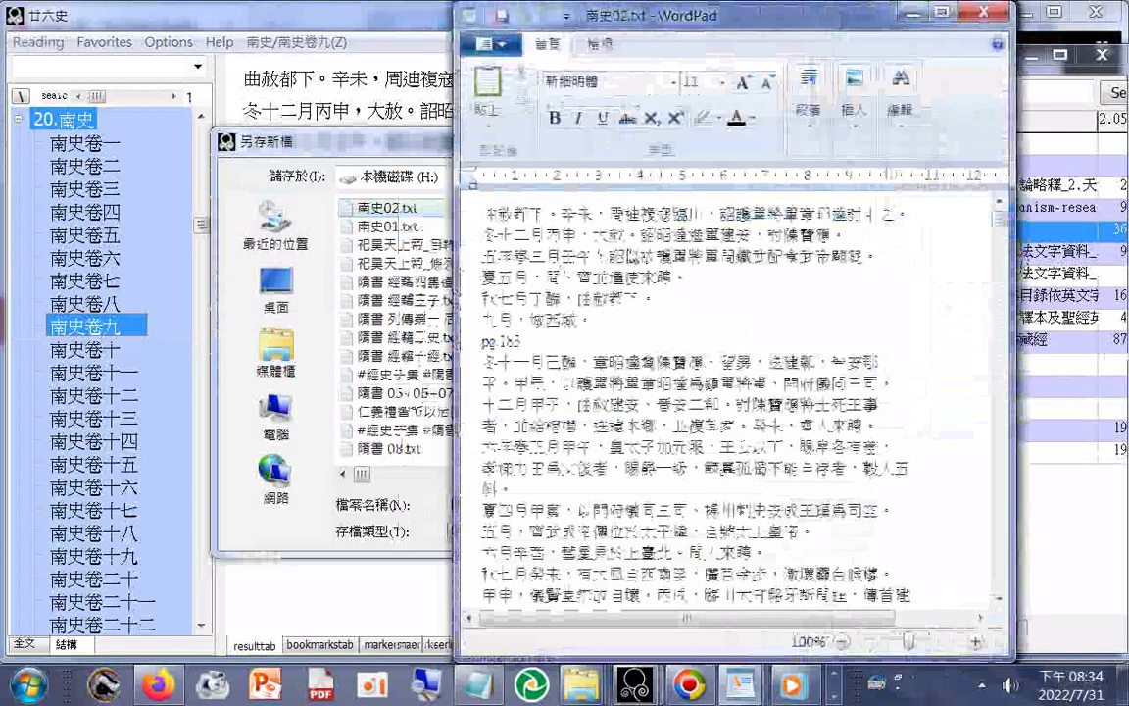
pyautogui.moveTo(1000, 218); pyautogui.dragTo(1025, 582)
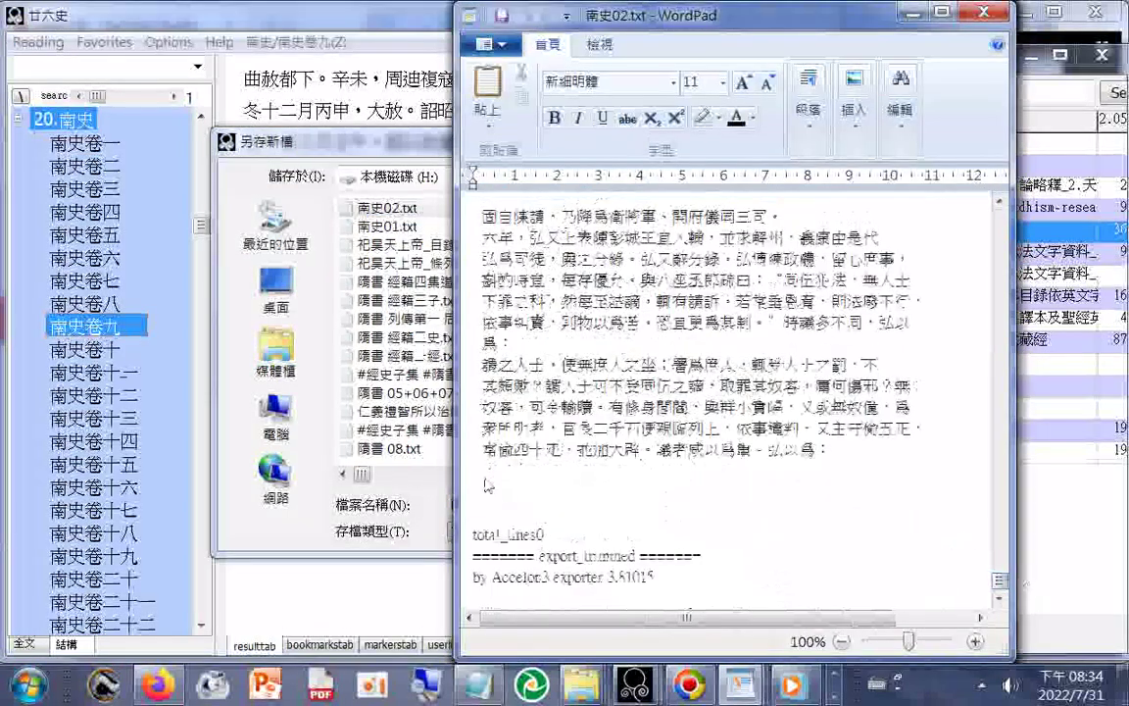
# Step: Replace the exporter footer at the end of 南史02.txt with a row of dots
pyautogui.moveTo(480, 471); pyautogui.dragTo(770, 667)
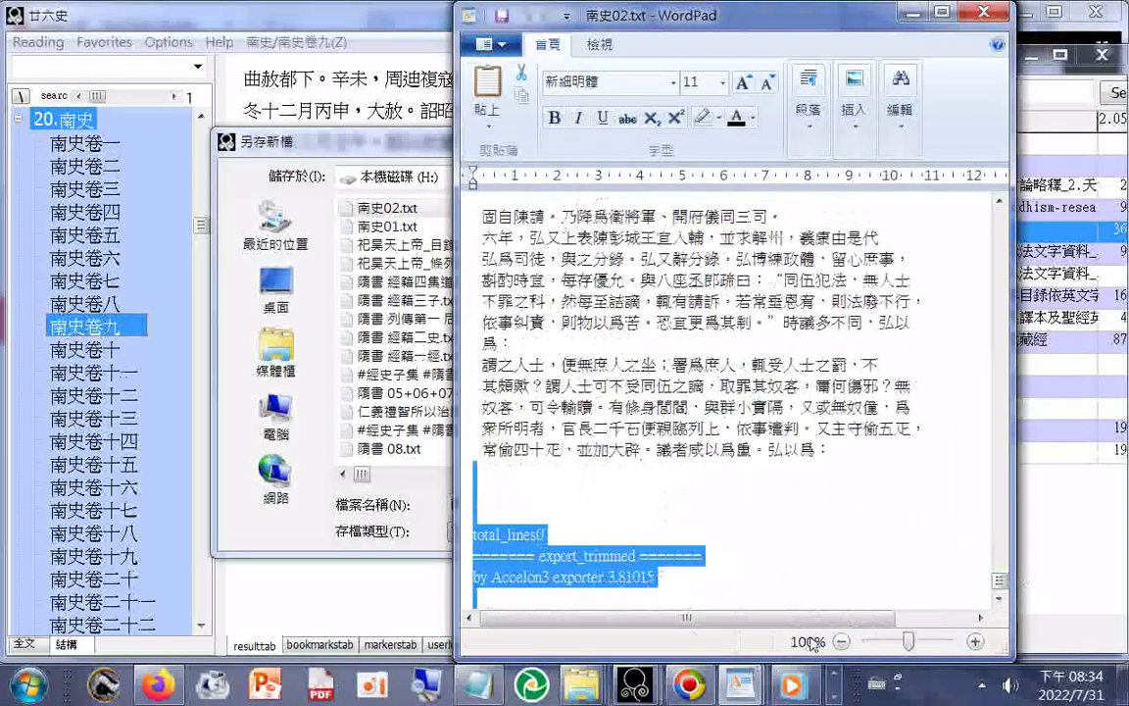
pyautogui.press('Delete')
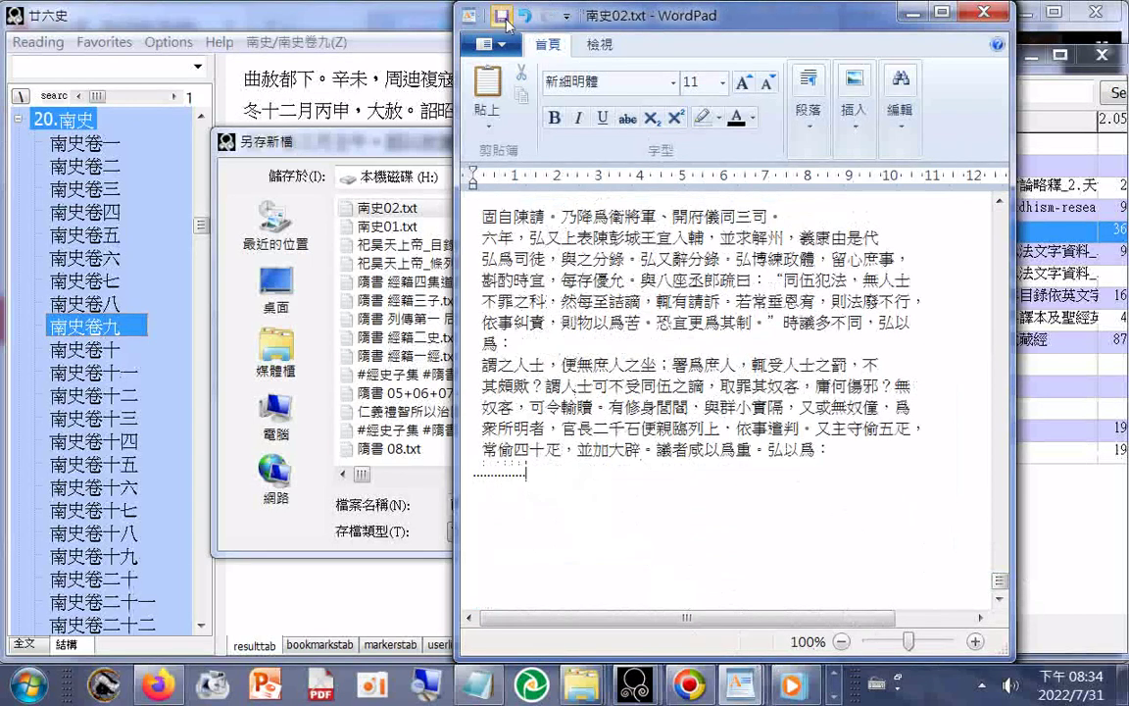
pyautogui.rightClick(578, 345)
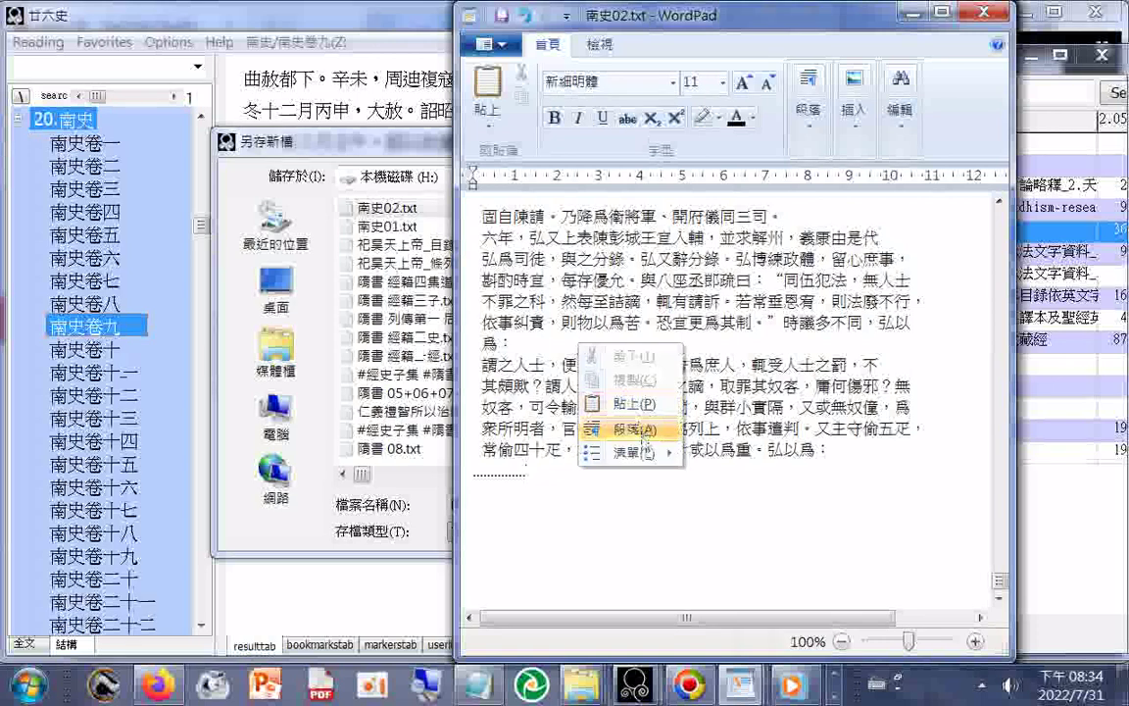
pyautogui.press('Escape')
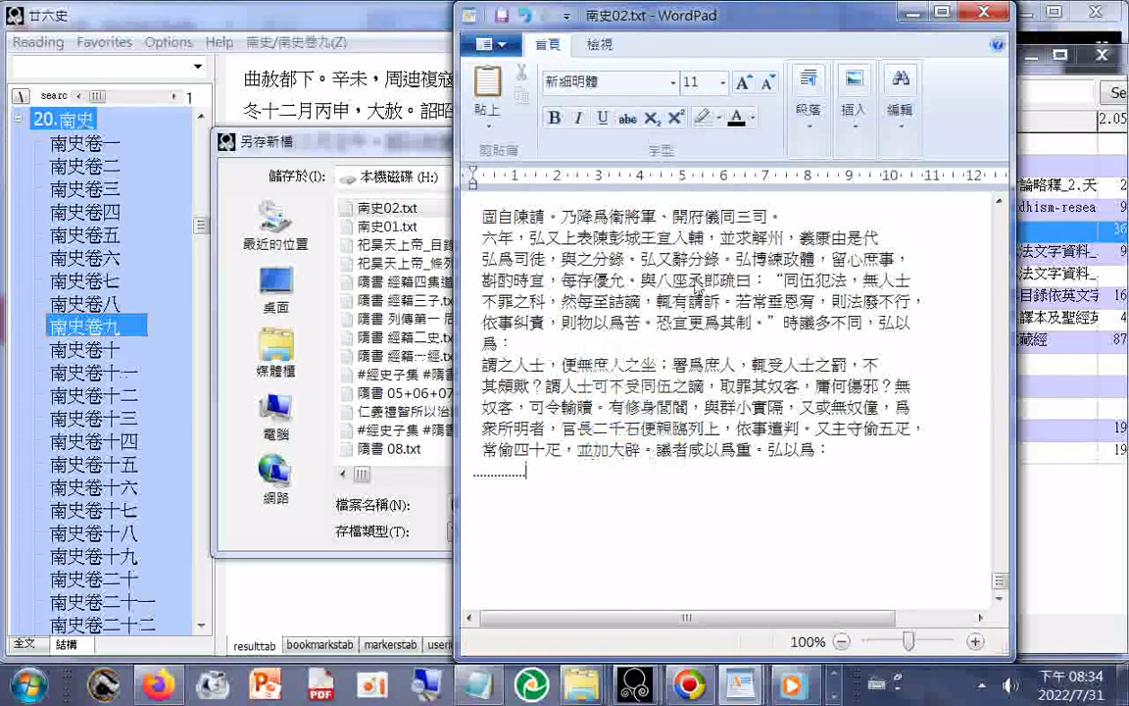
# Step: Select the entire text of 南史02.txt and copy it
pyautogui.hotkey('ctrl', 'a')
pyautogui.rightClick(558, 194)
pyautogui.click(593, 216)
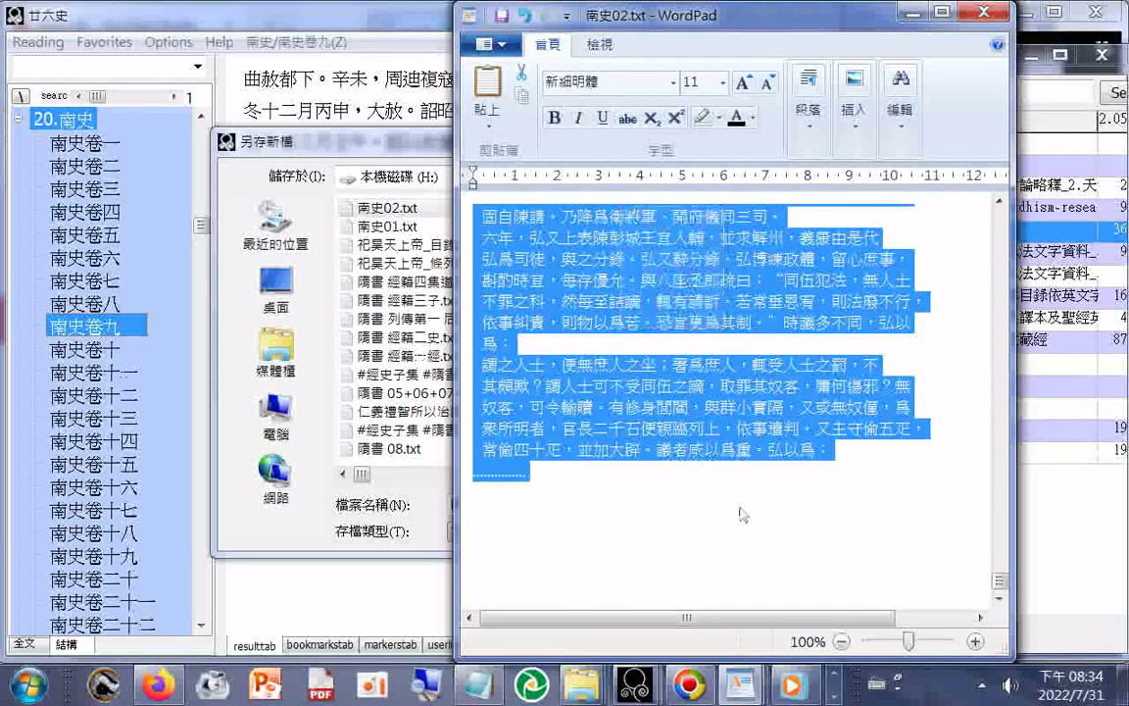
# Step: Switch to 南史01.txt and replace its last text line and row of dots with the copied 南史02.txt text
pyautogui.moveTo(742, 684)
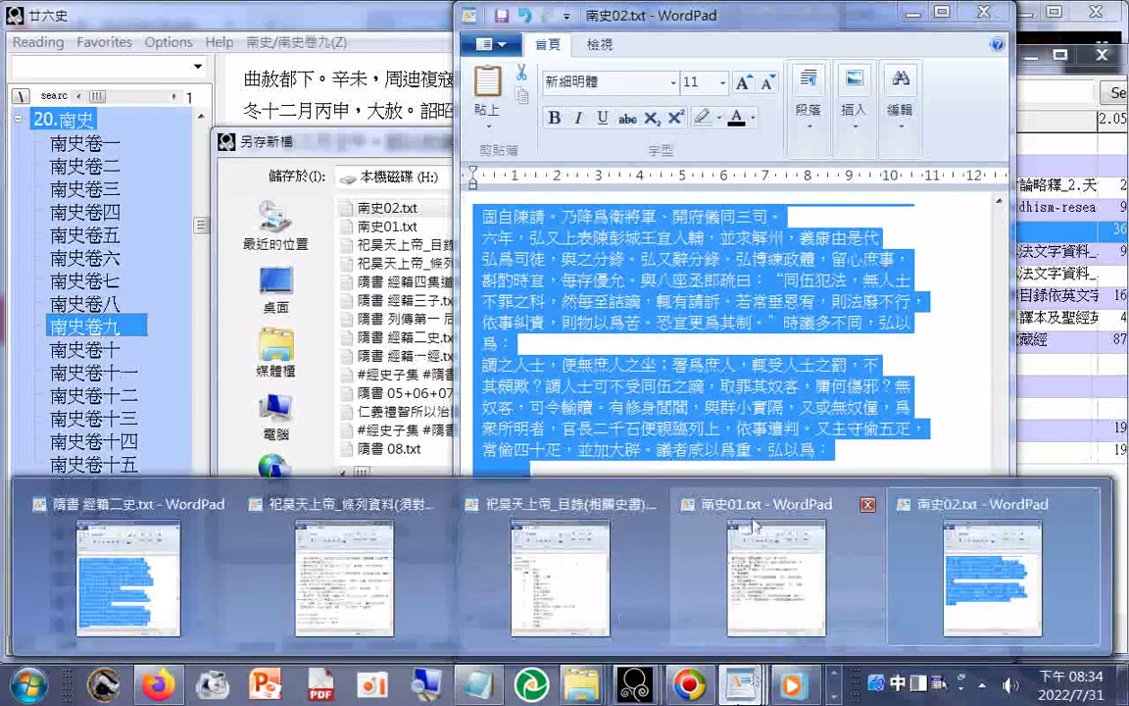
pyautogui.click(753, 548)
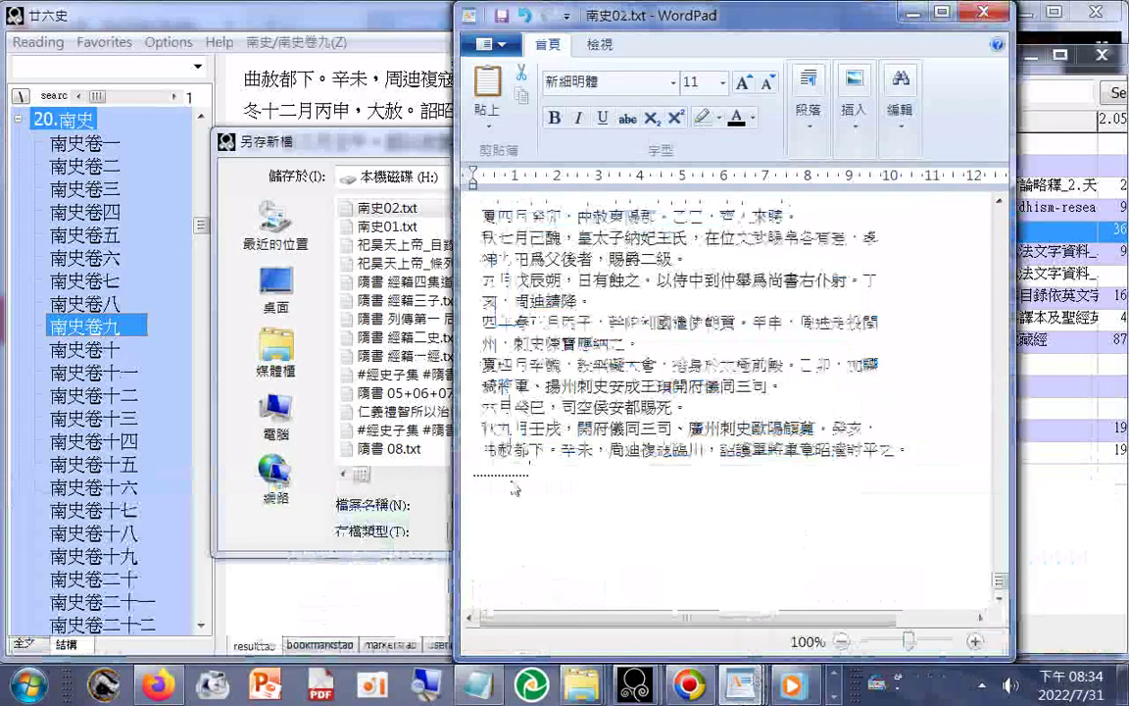
pyautogui.moveTo(476, 449); pyautogui.dragTo(576, 473)
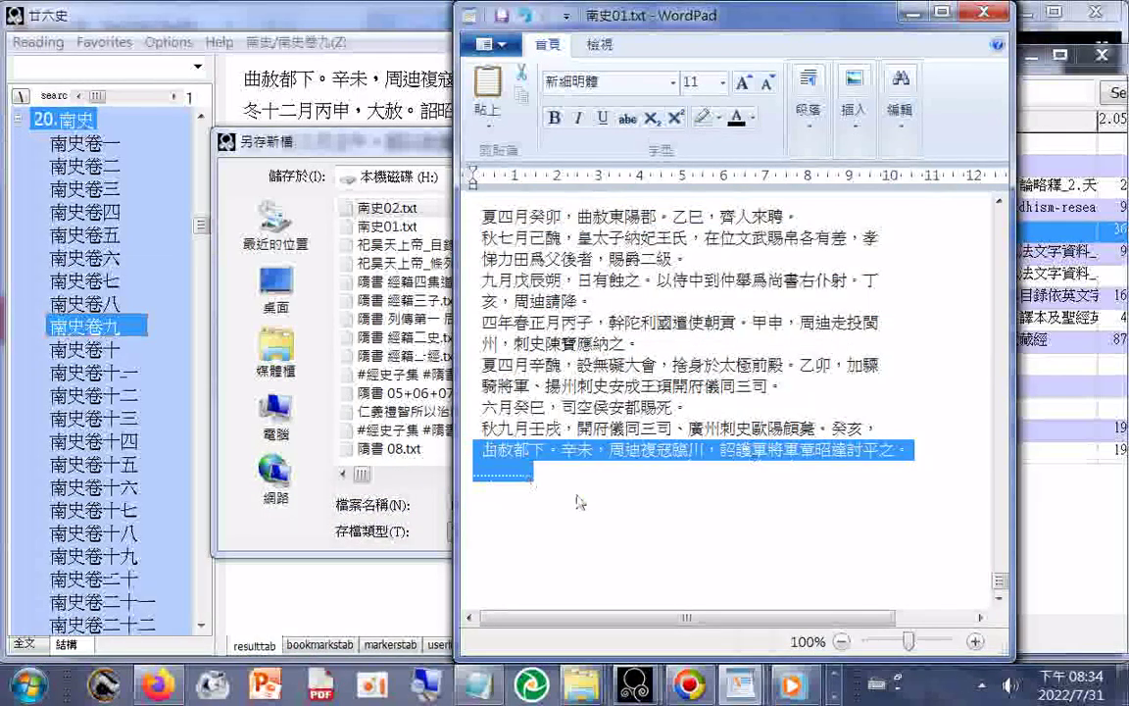
pyautogui.rightClick(576, 473)
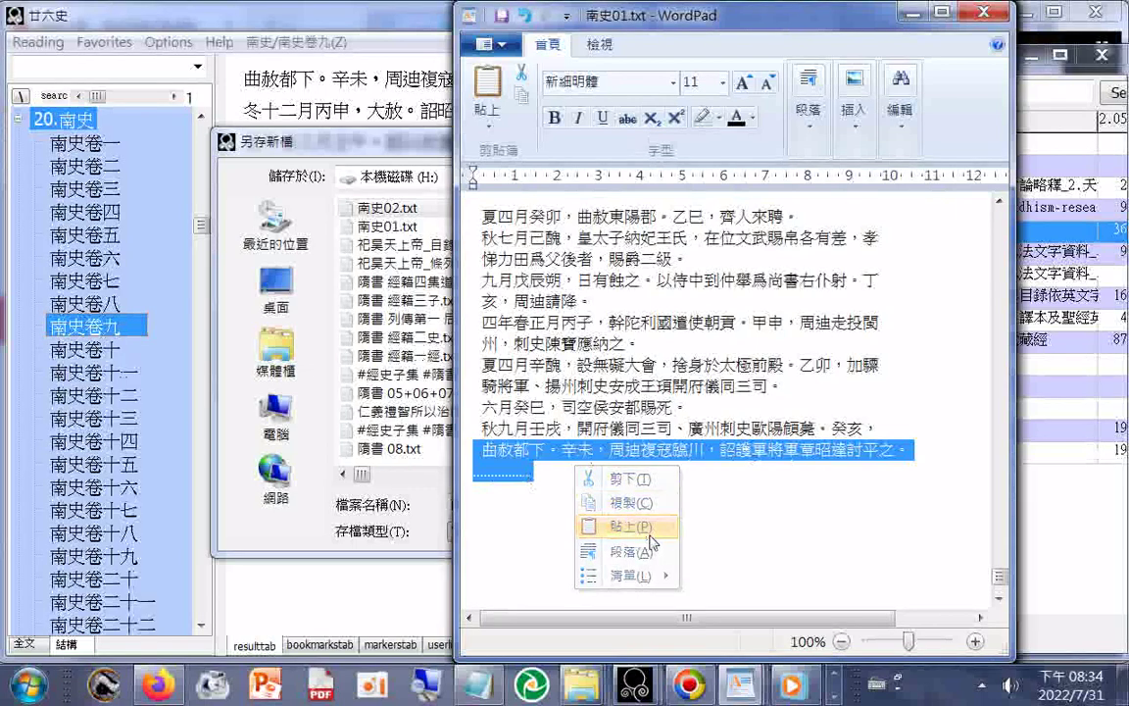
pyautogui.click(585, 482)
# Step: Copy the last text line above the dots in 南史01.txt, 常偷四十疋，並加大辟。議者咸以爲重。弘以爲：
pyautogui.moveTo(482, 553); pyautogui.dragTo(824, 559)
pyautogui.rightClick(789, 561)
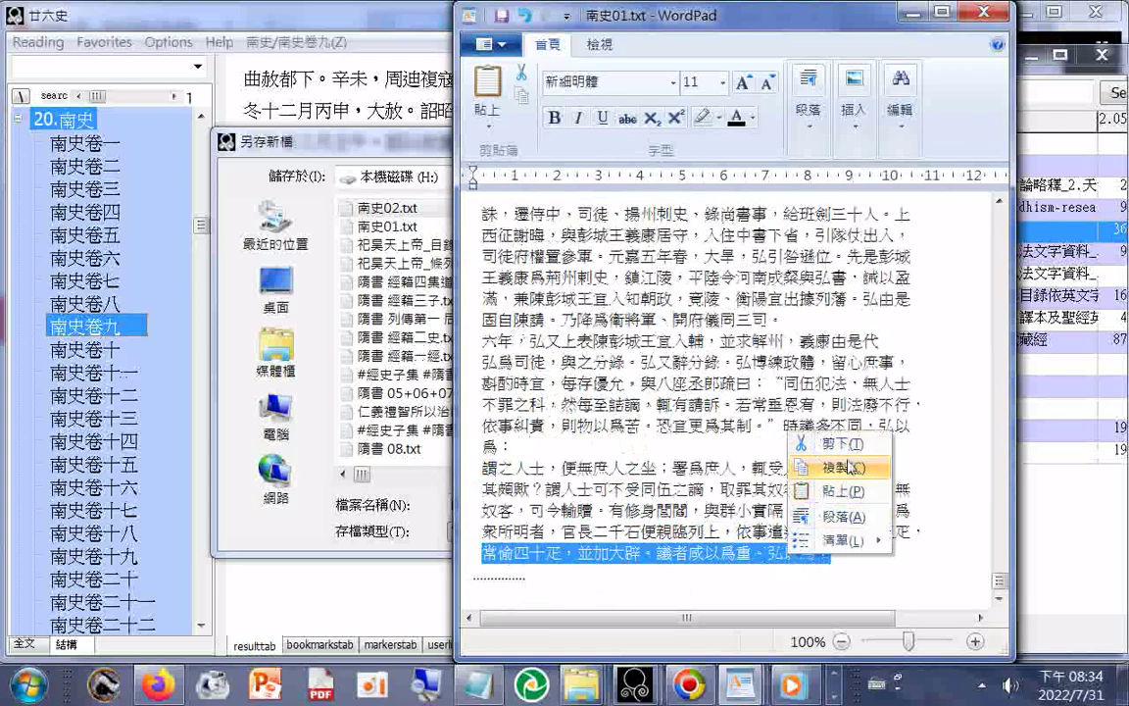
pyautogui.click(784, 456)
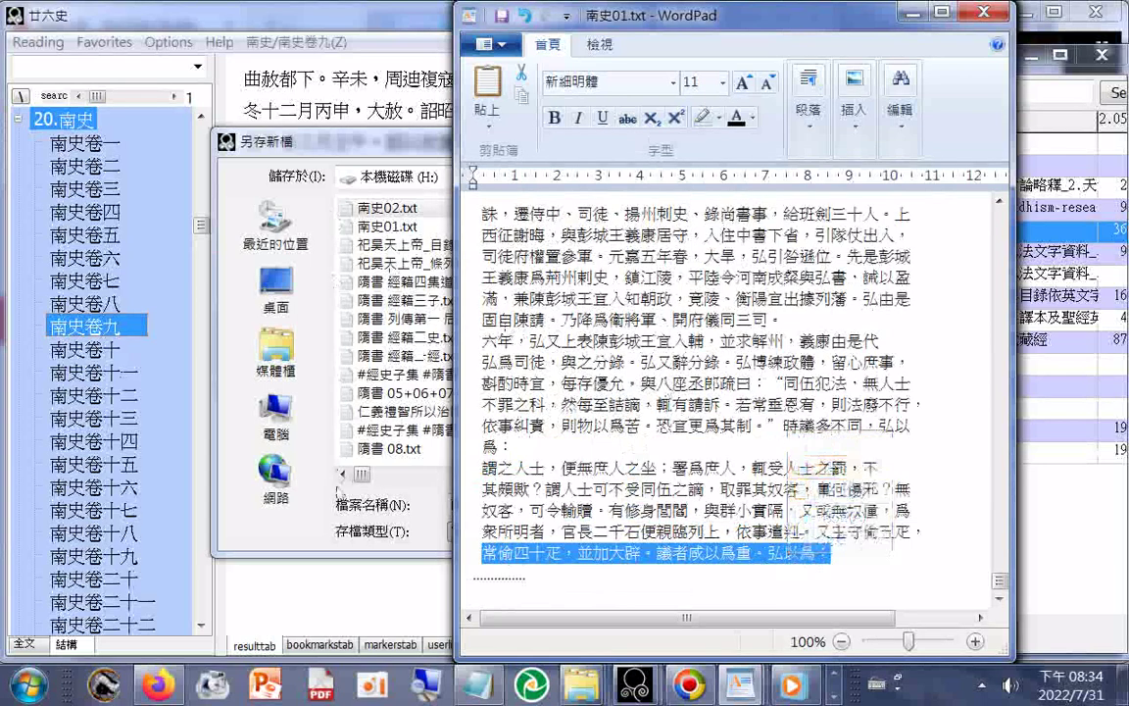
# Step: Return to 廿六史, cancel the save dialog, search for the copied line and bring its match to the start of the reading view
pyautogui.click(338, 490)
pyautogui.press('Escape')
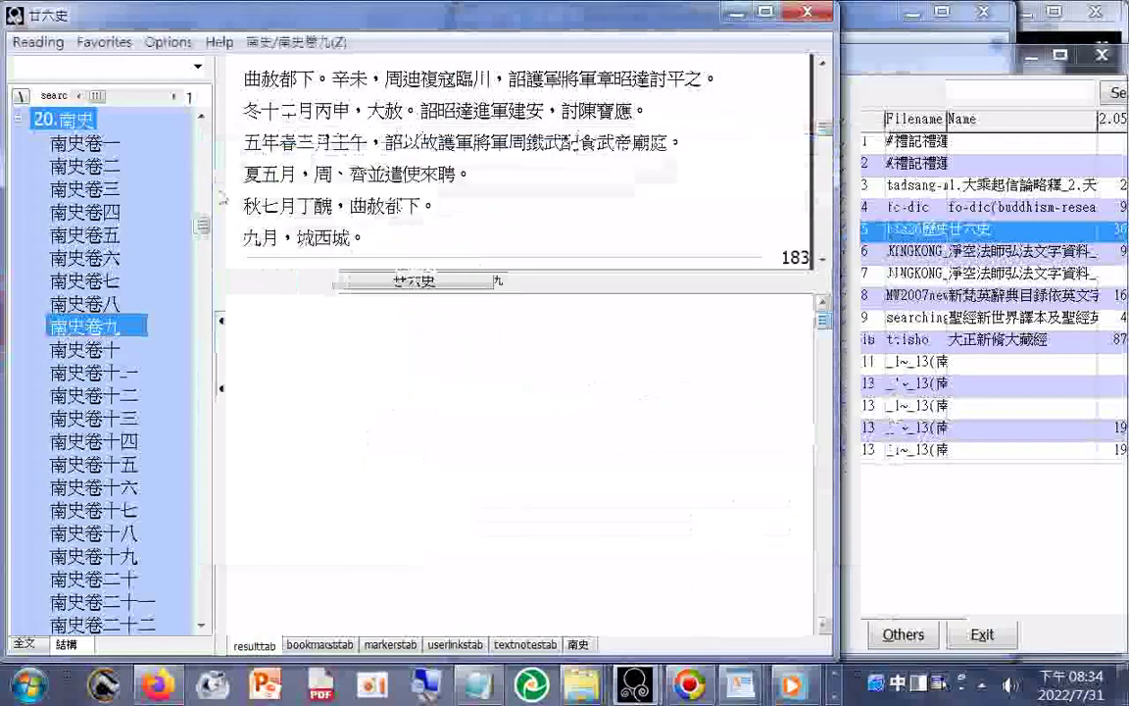
pyautogui.rightClick(108, 72)
pyautogui.click(158, 144)
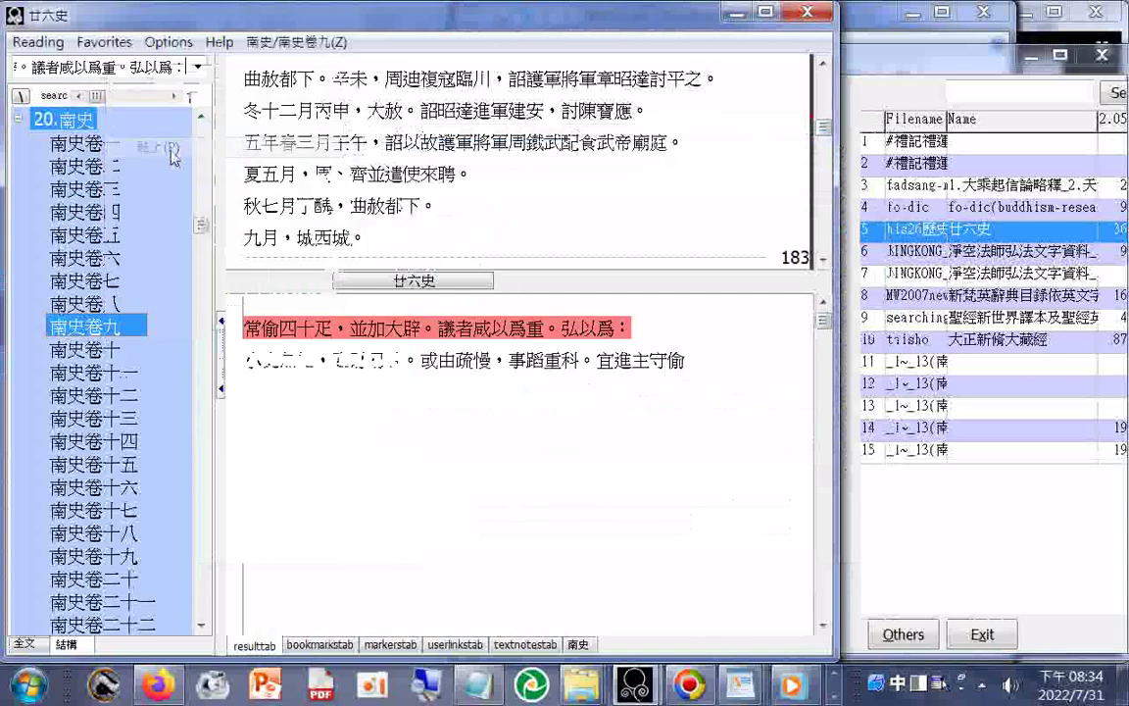
pyautogui.click(527, 336)
pyautogui.keyDown('shift'); pyautogui.click(365, 141); pyautogui.keyUp('shift')
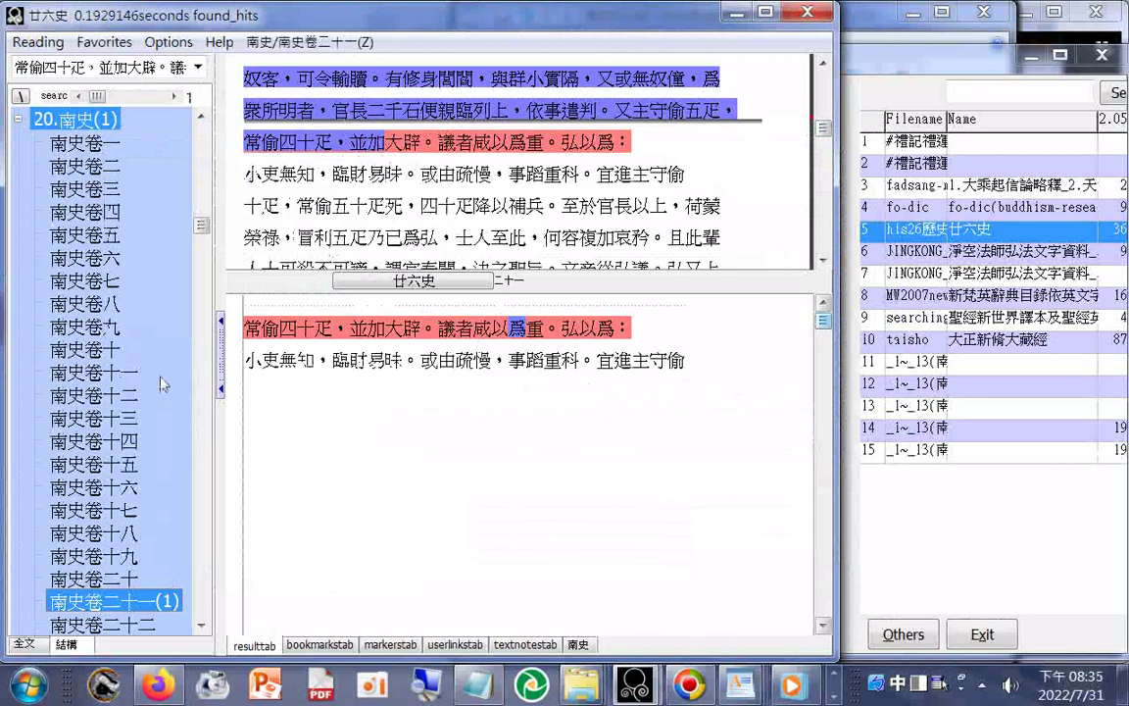
pyautogui.click(823, 267)
pyautogui.click(823, 267)
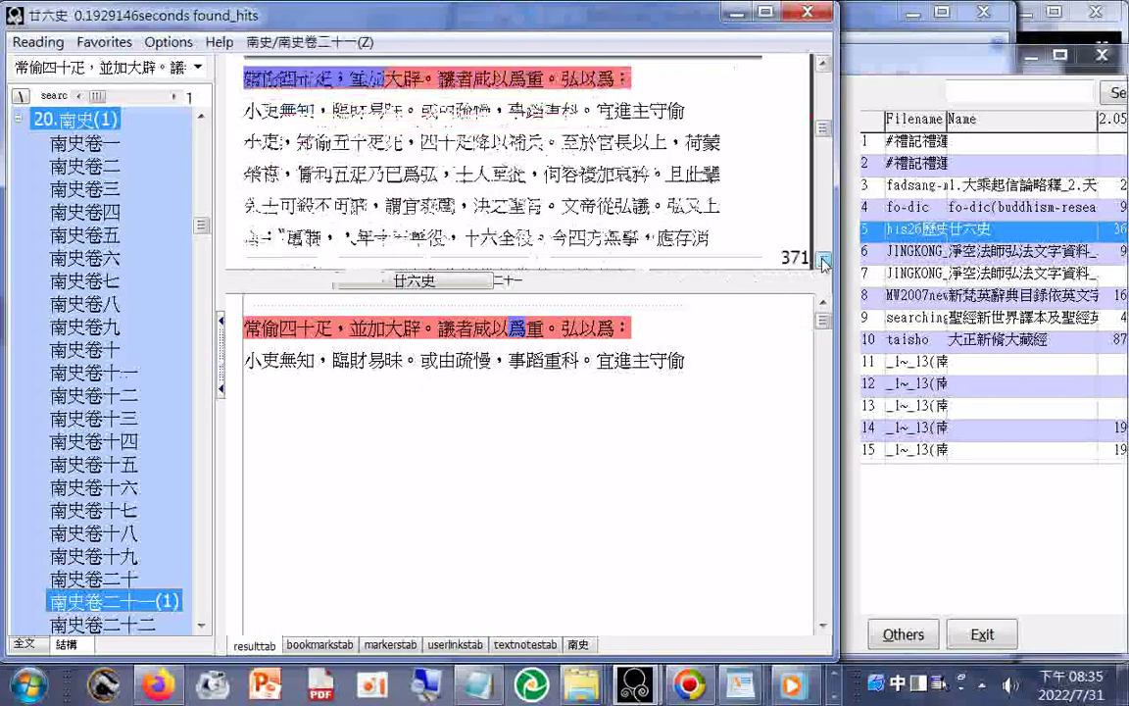
# Step: Clear the search term and export the text starting at the matched line to drive H: as a TXT file named 南史03
pyautogui.click(179, 71)
pyautogui.press('BackSpace')
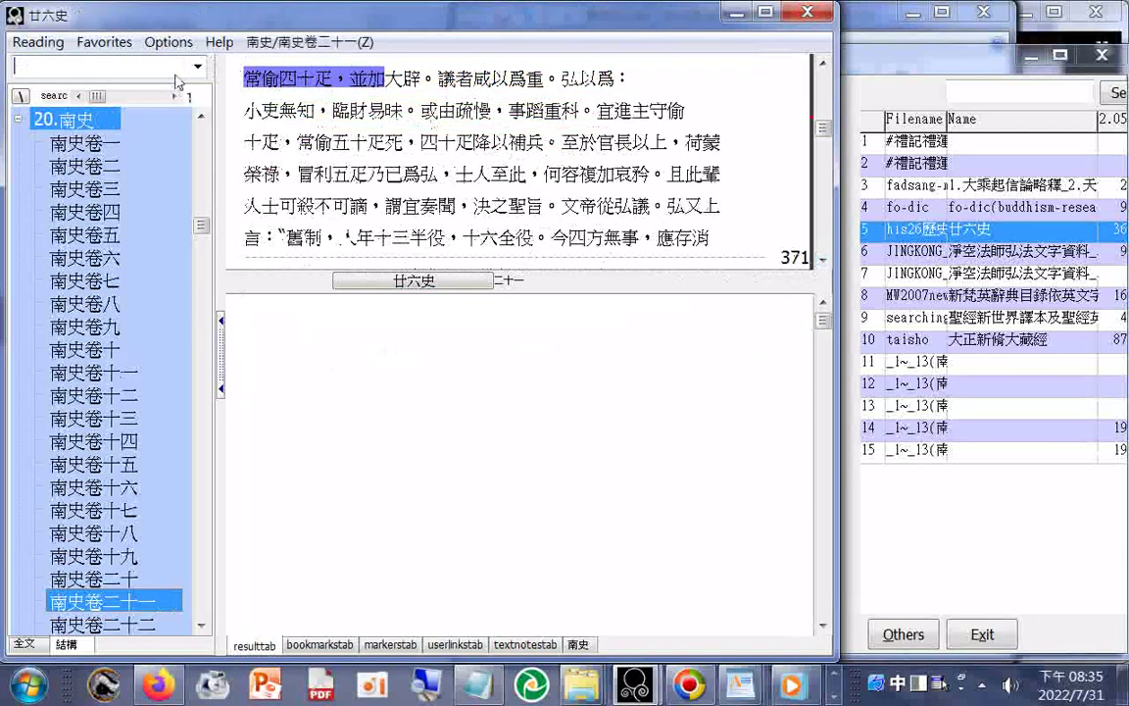
pyautogui.click(369, 78)
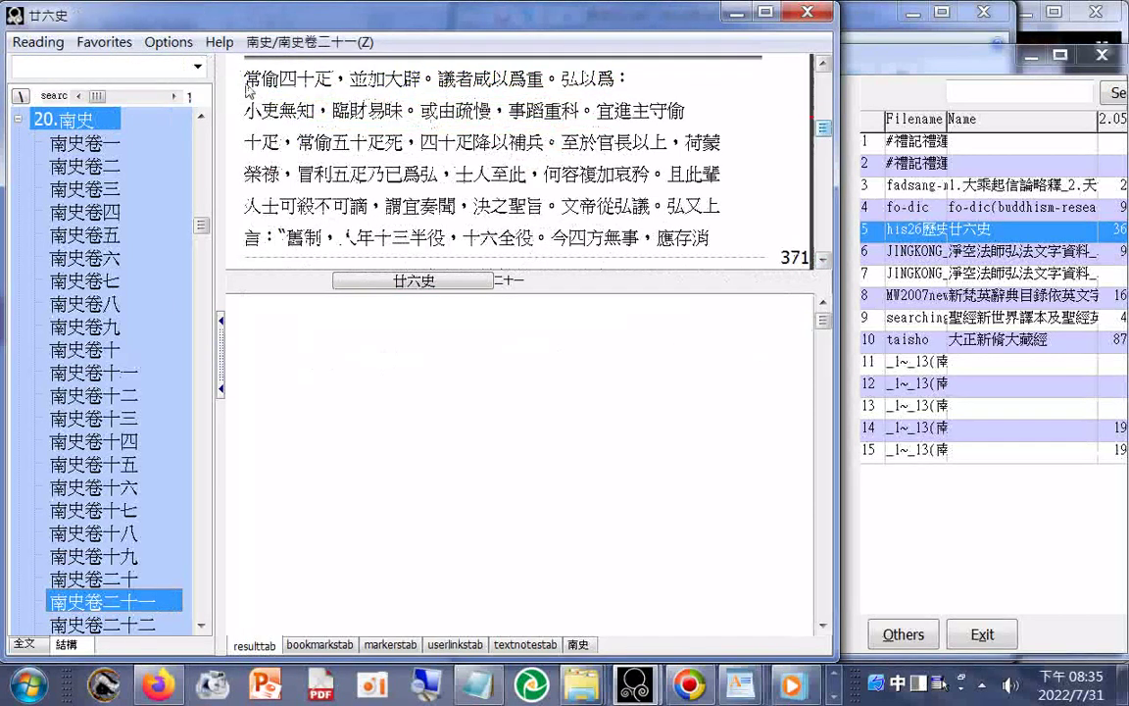
pyautogui.click(37, 42)
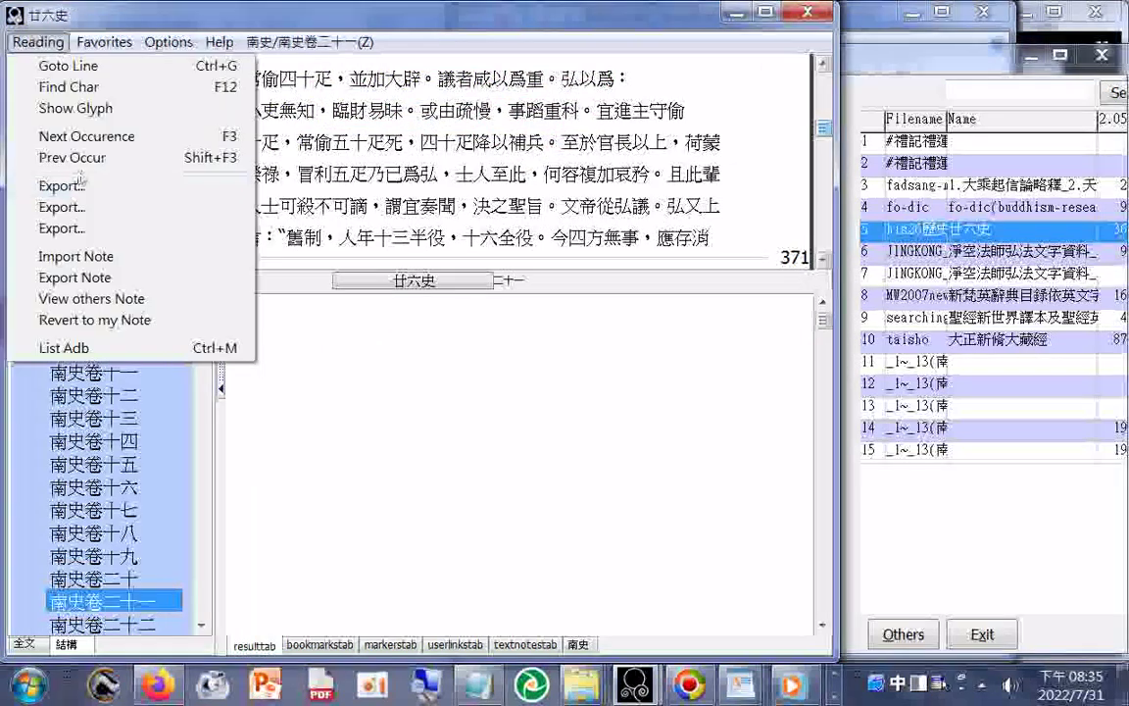
pyautogui.click(44, 184)
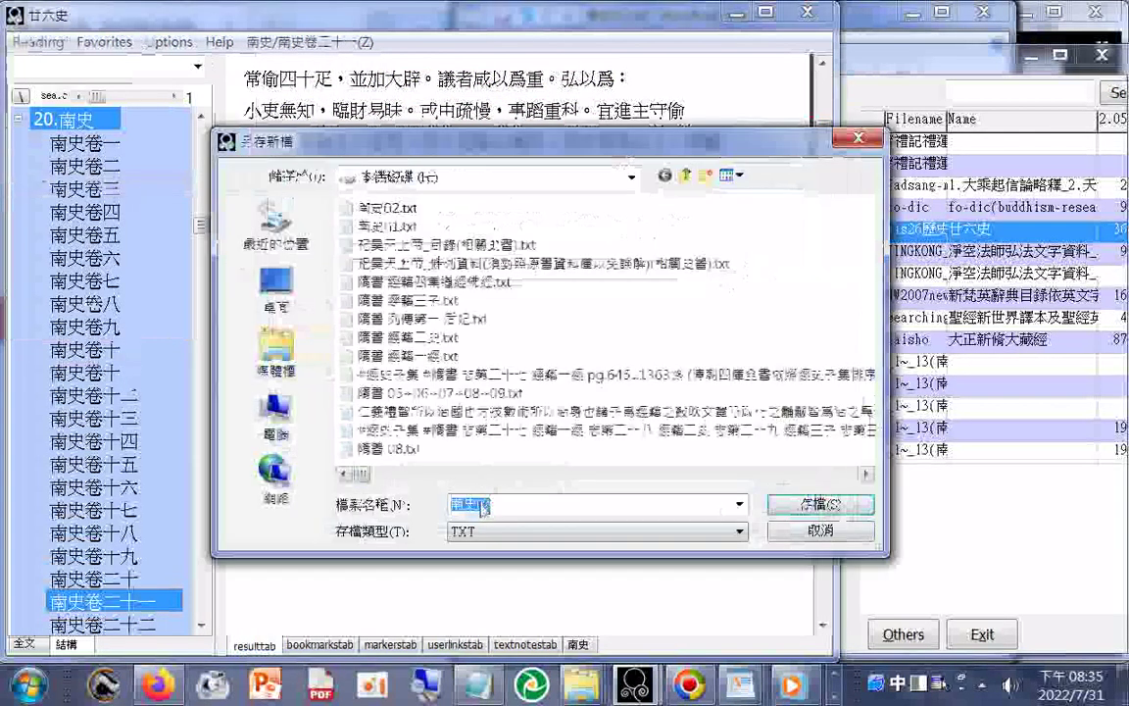
pyautogui.click(569, 502)
pyautogui.write('03')
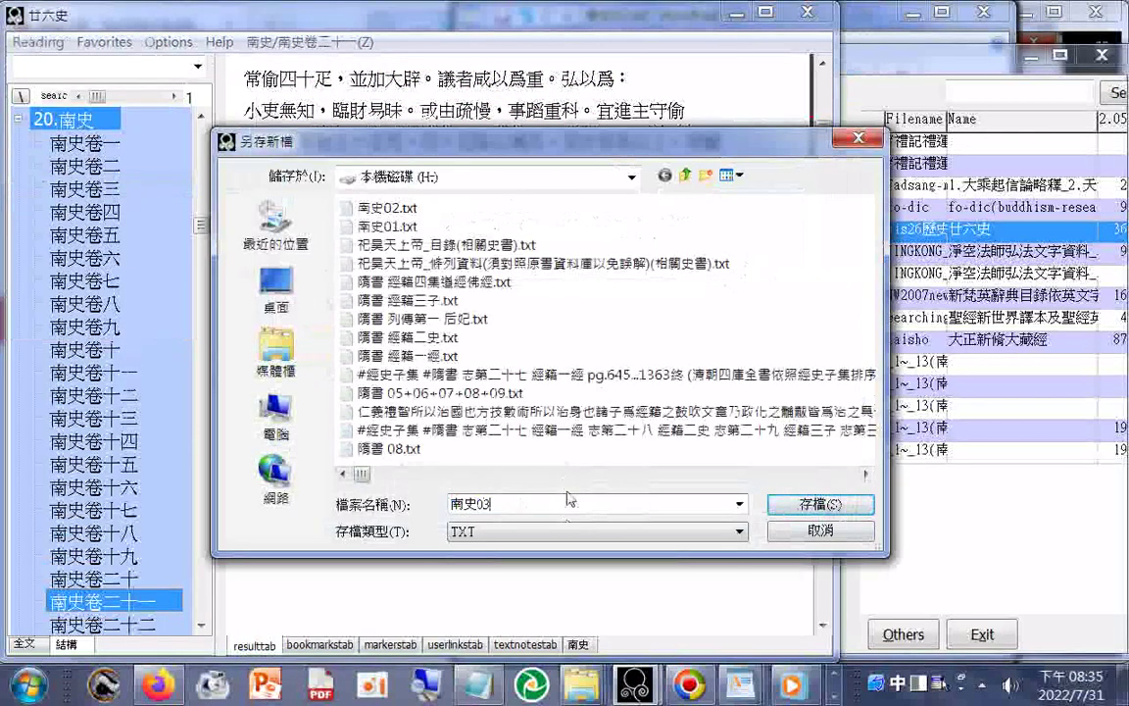
pyautogui.press('Return')
# Step: Open the exported 南史03.txt from drive H: in WordPad through the export's file browser
pyautogui.click(37, 42)
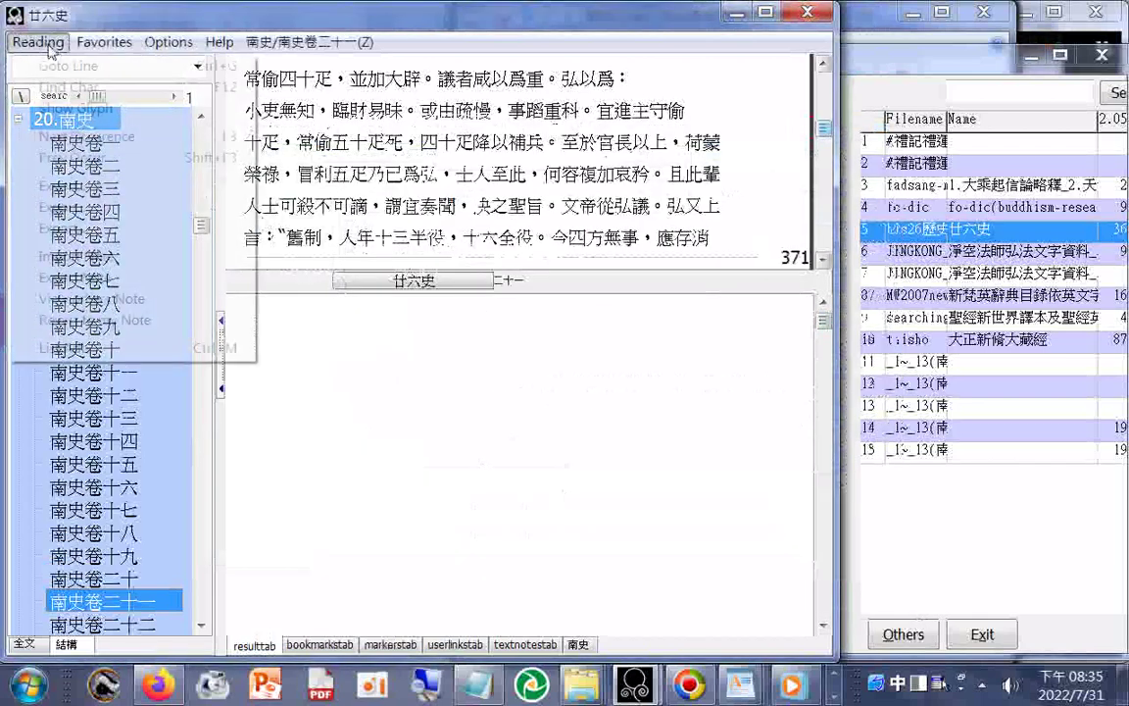
pyautogui.click(117, 186)
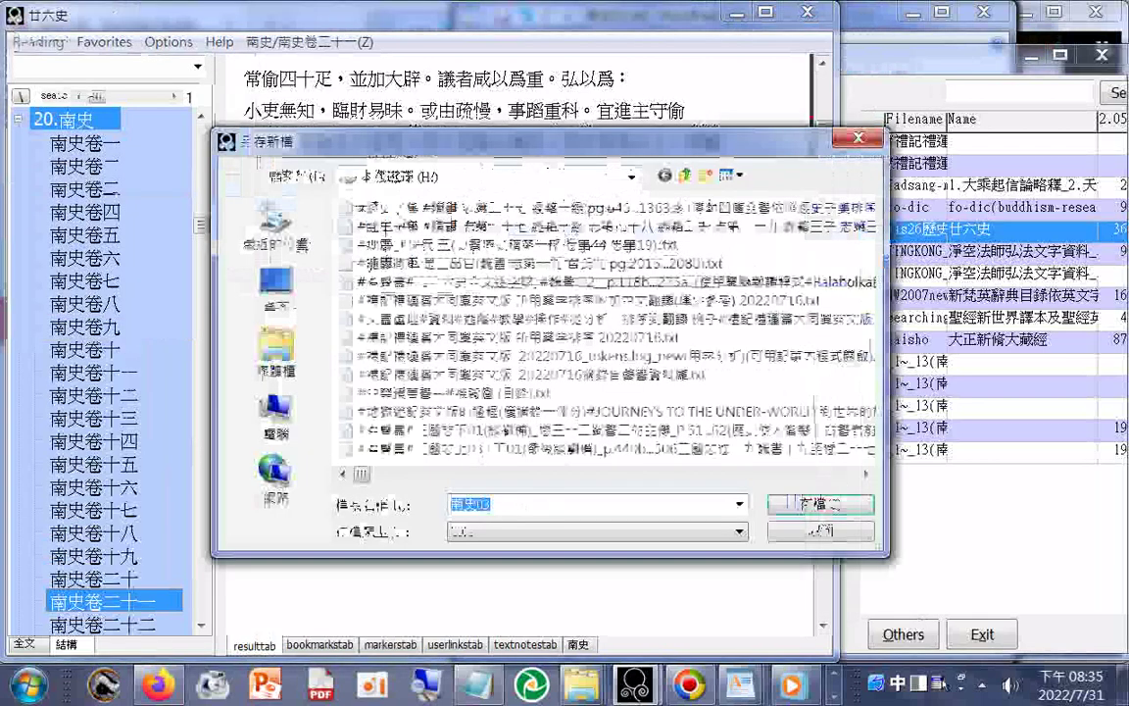
pyautogui.rightClick(398, 208)
pyautogui.moveTo(549, 361)
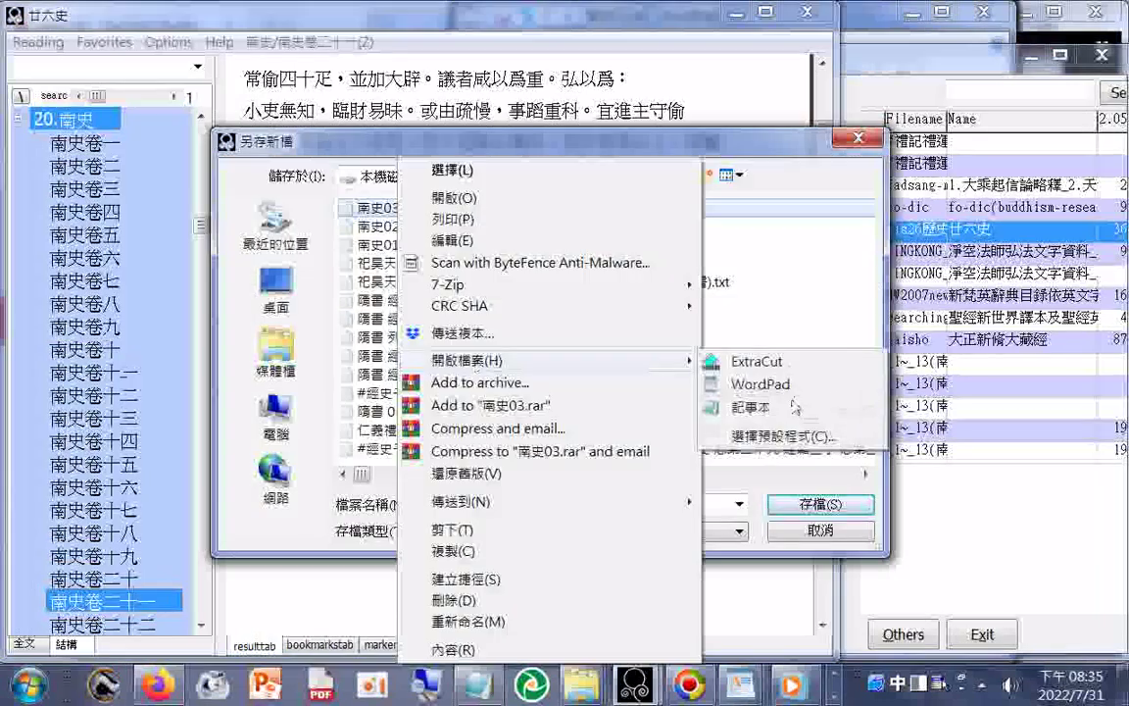
pyautogui.click(686, 403)
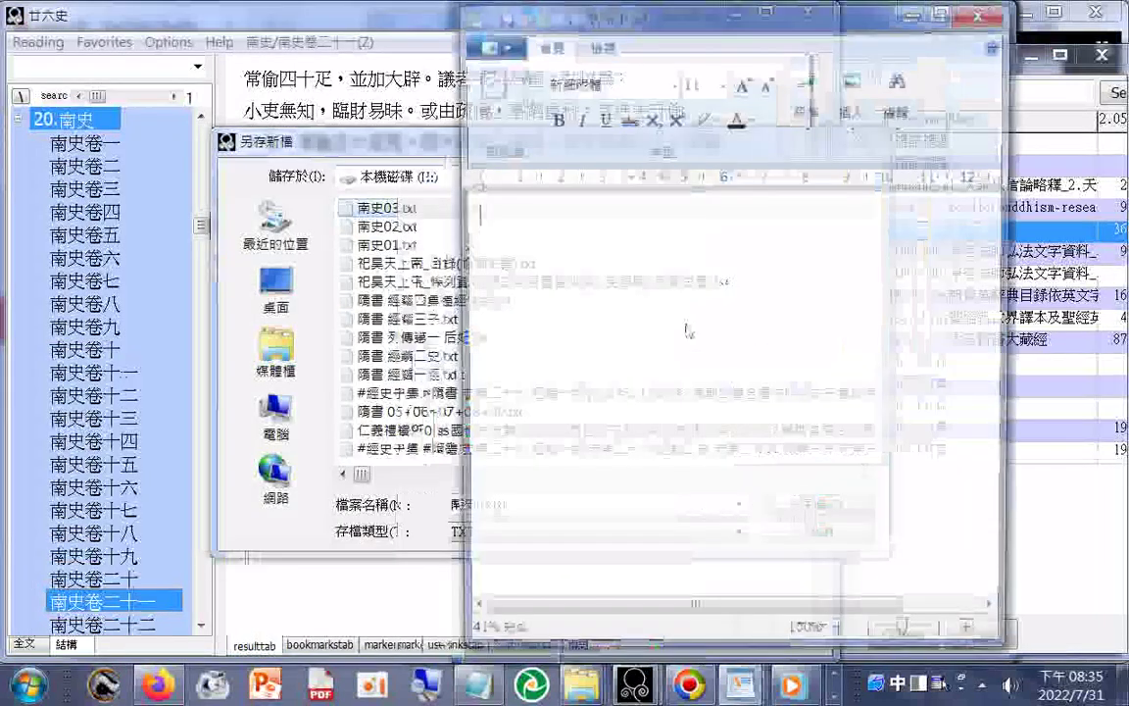
# Step: Replace the exporter footer at the end of 南史03.txt with a row of dots
pyautogui.moveTo(1000, 207); pyautogui.dragTo(1002, 580)
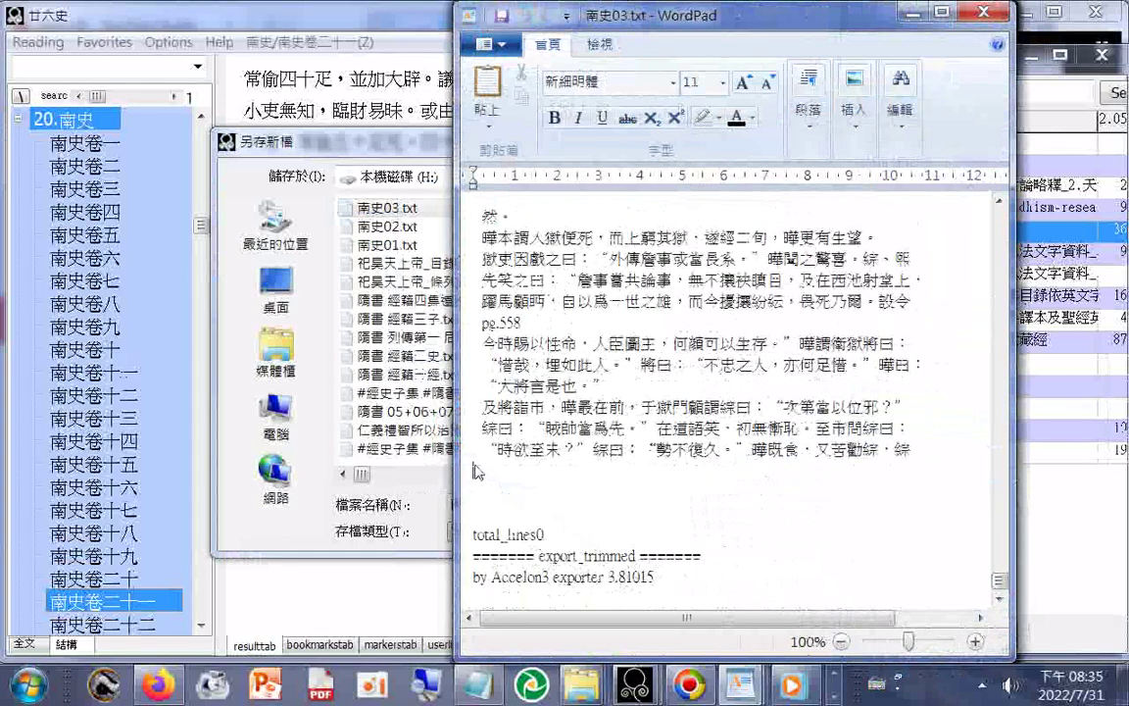
pyautogui.moveTo(477, 471); pyautogui.dragTo(667, 581)
pyautogui.press('Delete')
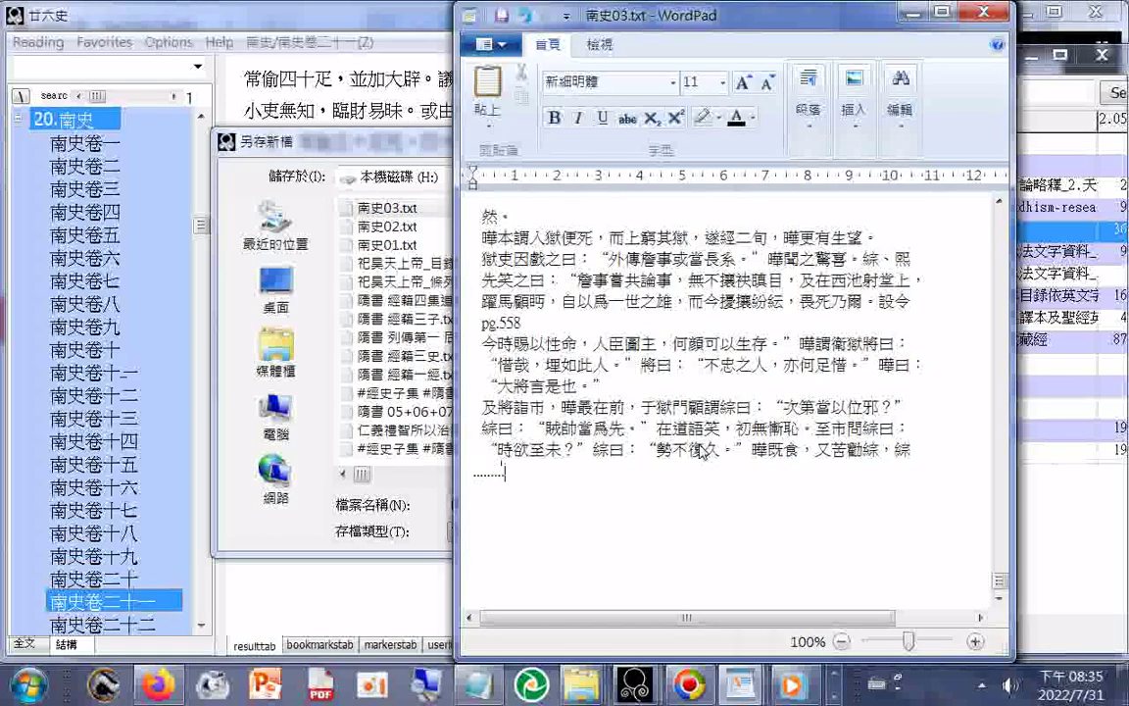
# Step: Copy the complete last text line above the dots in 南史03.txt, starting with “時欲至未？, and minimize the document
pyautogui.moveTo(481, 449); pyautogui.dragTo(988, 477)
pyautogui.moveTo(911, 449); pyautogui.dragTo(490, 464)
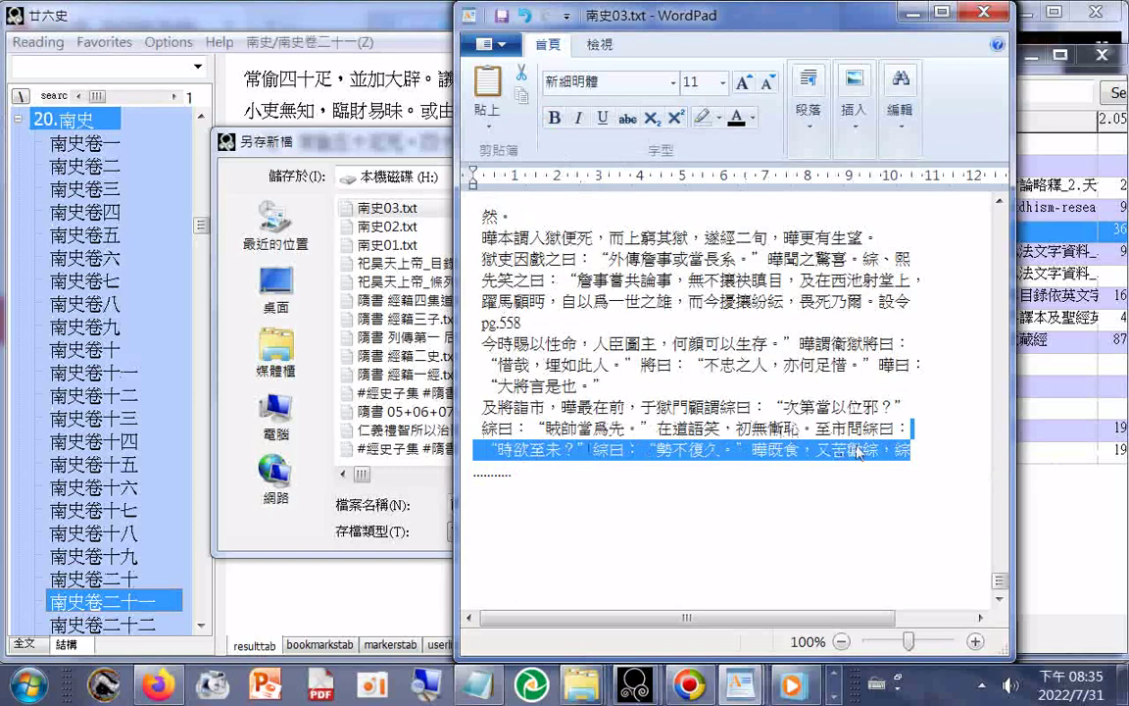
pyautogui.click(914, 451)
pyautogui.moveTo(913, 450); pyautogui.dragTo(524, 453)
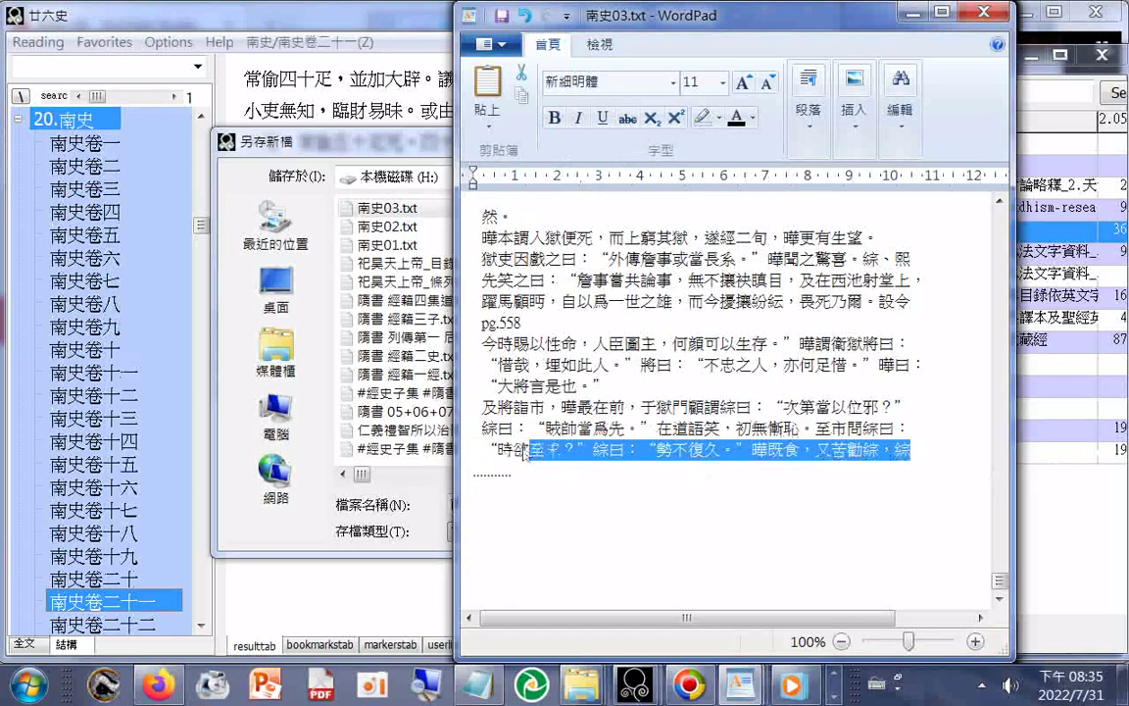
pyautogui.click(916, 459)
pyautogui.moveTo(918, 459); pyautogui.dragTo(503, 452)
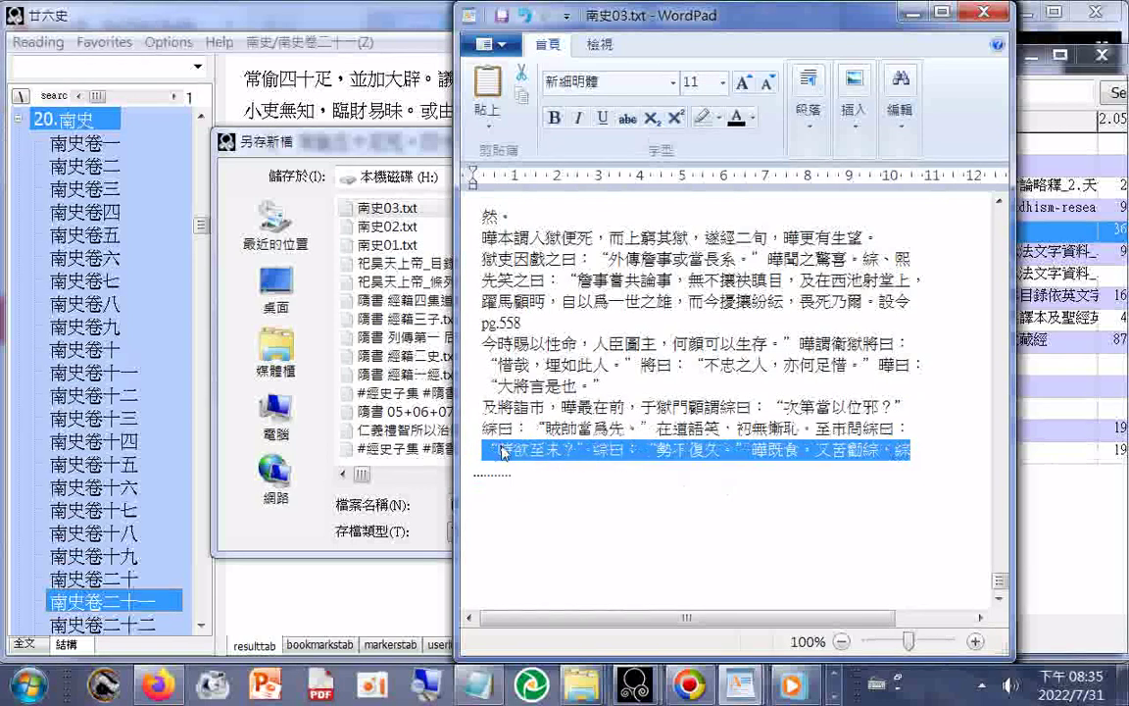
pyautogui.rightClick(512, 453)
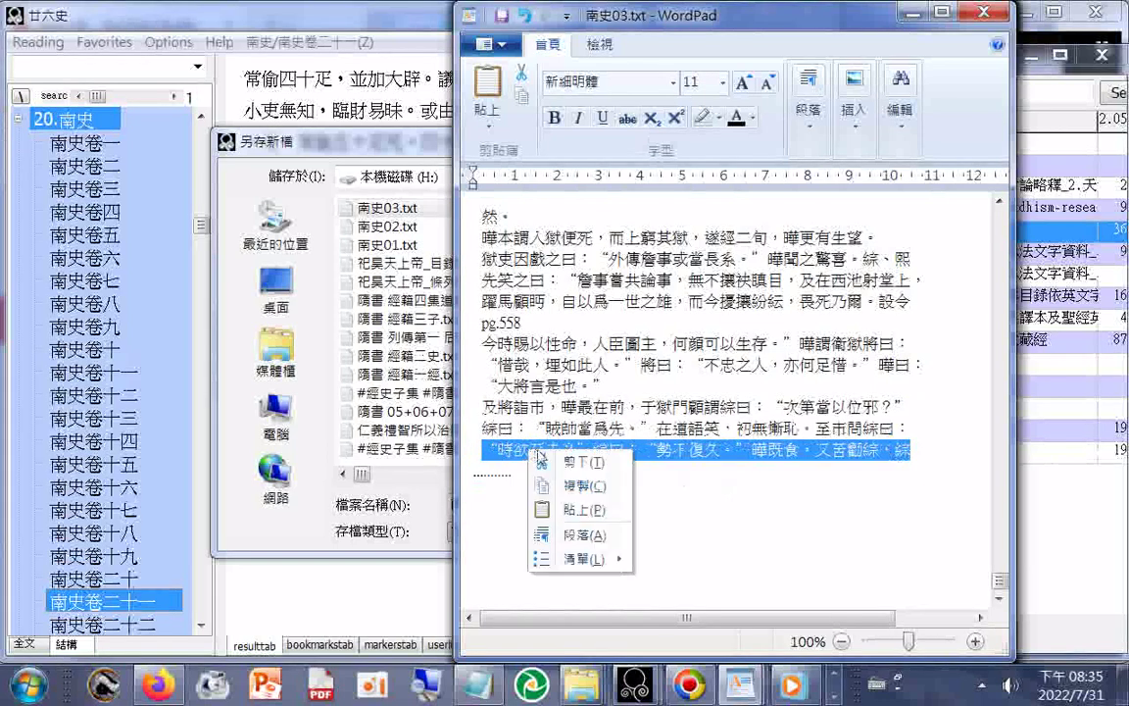
pyautogui.click(584, 486)
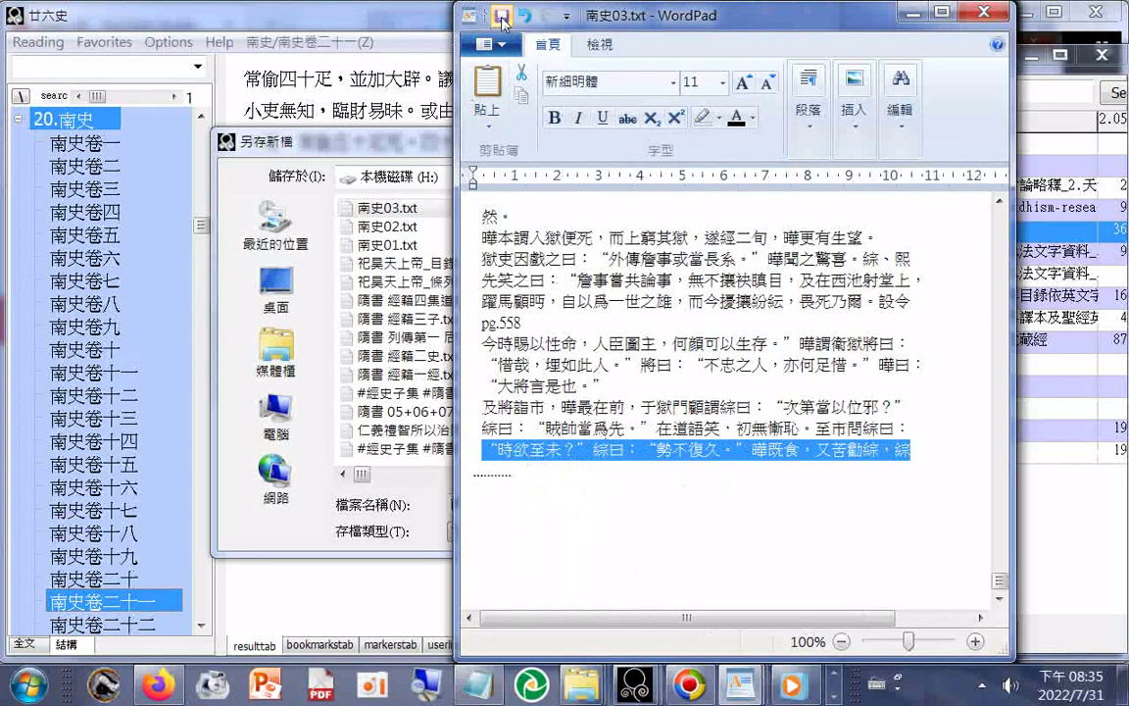
pyautogui.click(1020, 7)
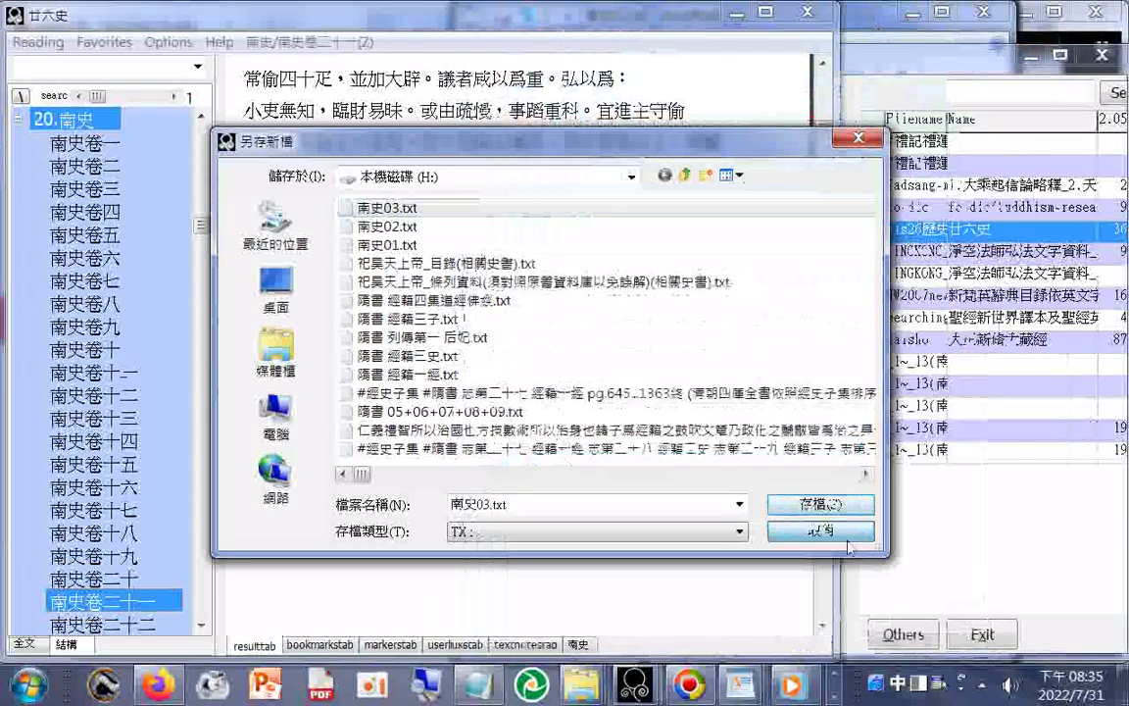
# Step: Cancel the save dialog in 廿六史, search for “時欲至未 from the copied line and open the first hit
pyautogui.click(842, 537)
pyautogui.rightClick(68, 66)
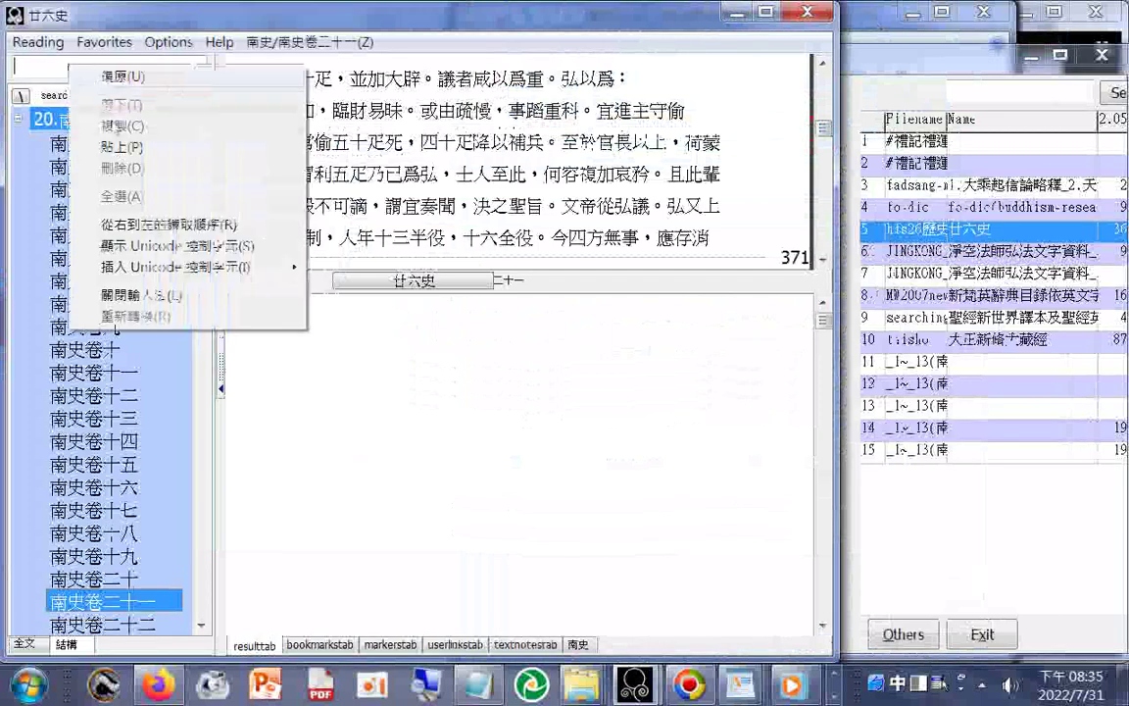
pyautogui.click(118, 146)
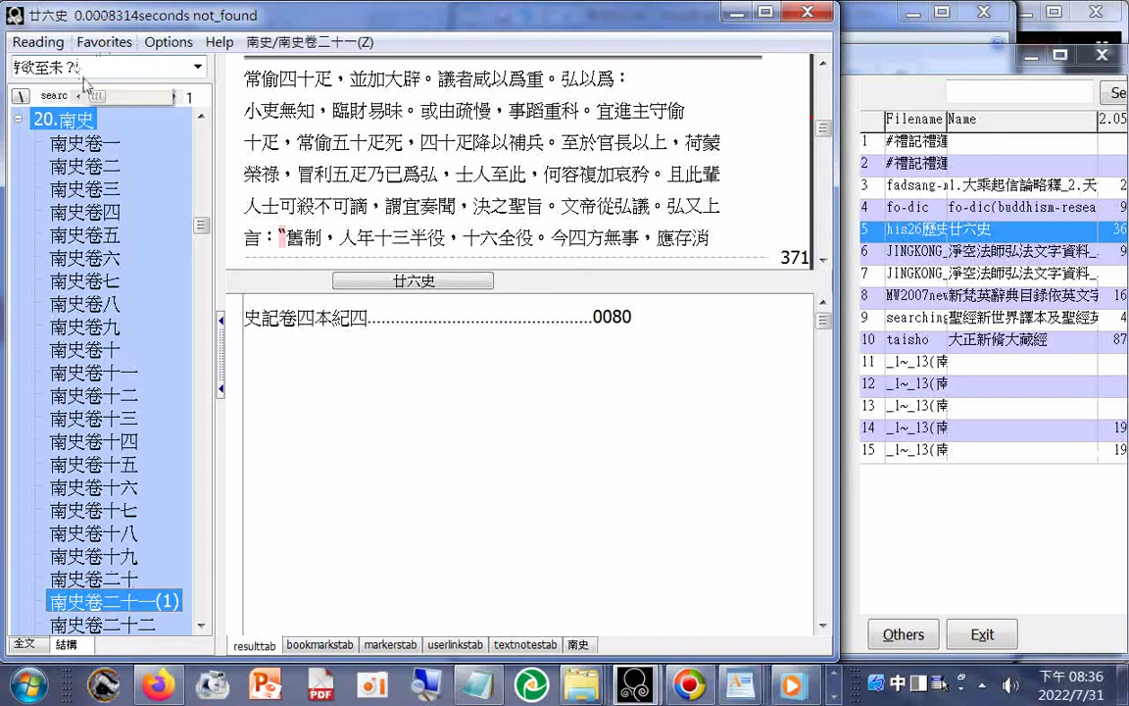
pyautogui.press('BackSpace')
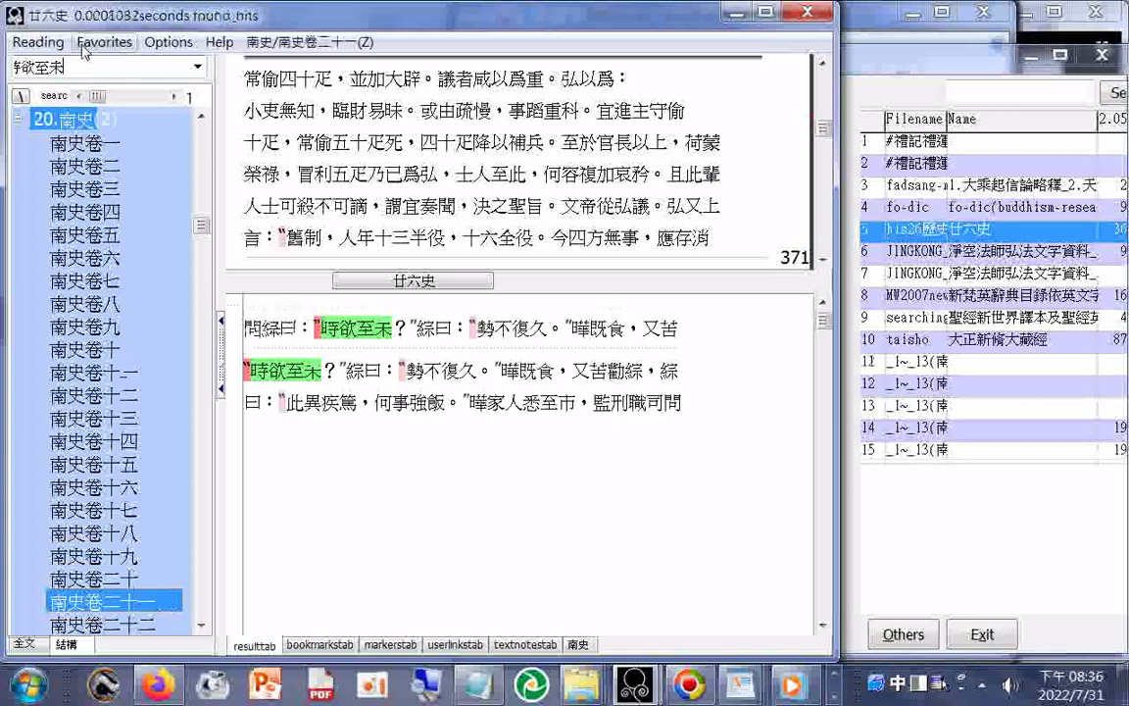
pyautogui.press('Return')
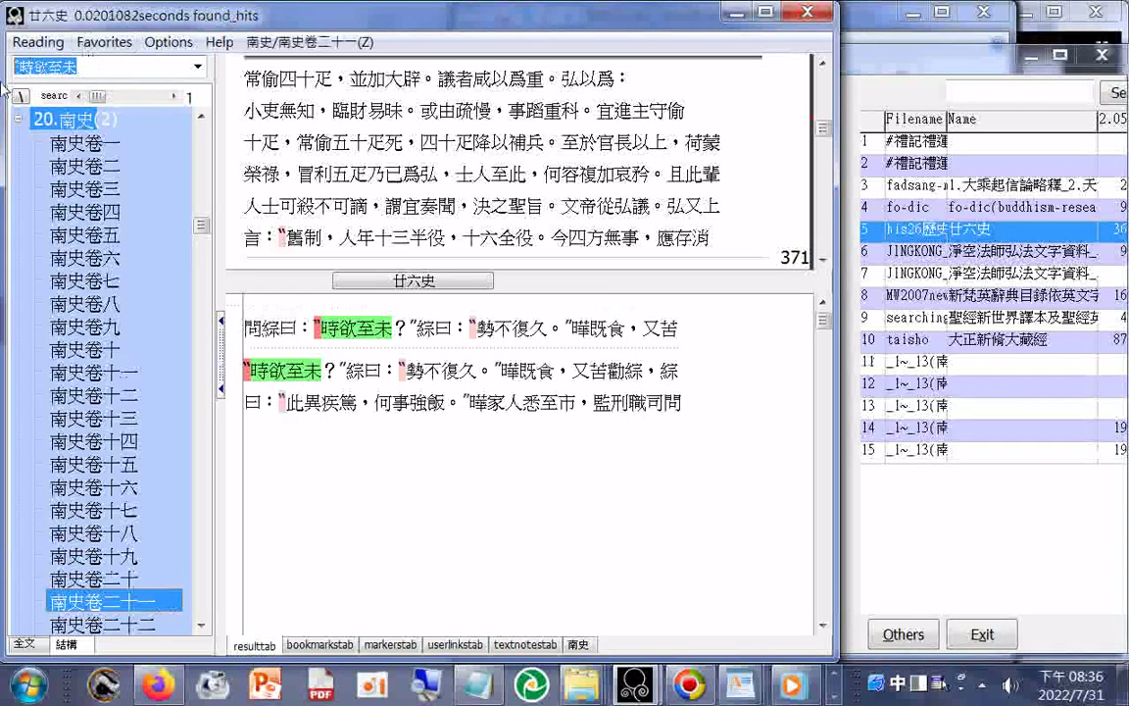
pyautogui.click(378, 340)
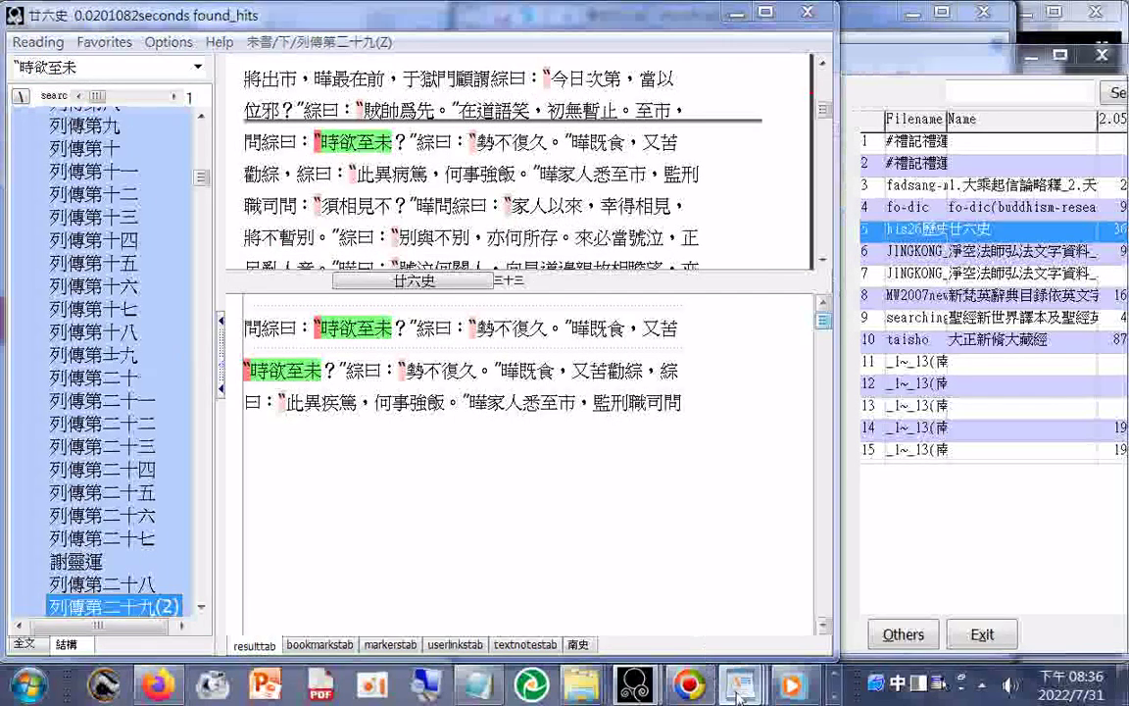
# Step: Bring 南史03.txt back in WordPad, deselect its last line and move the window aside to compare it with the search hits
pyautogui.moveTo(740, 683)
pyautogui.click(990, 561)
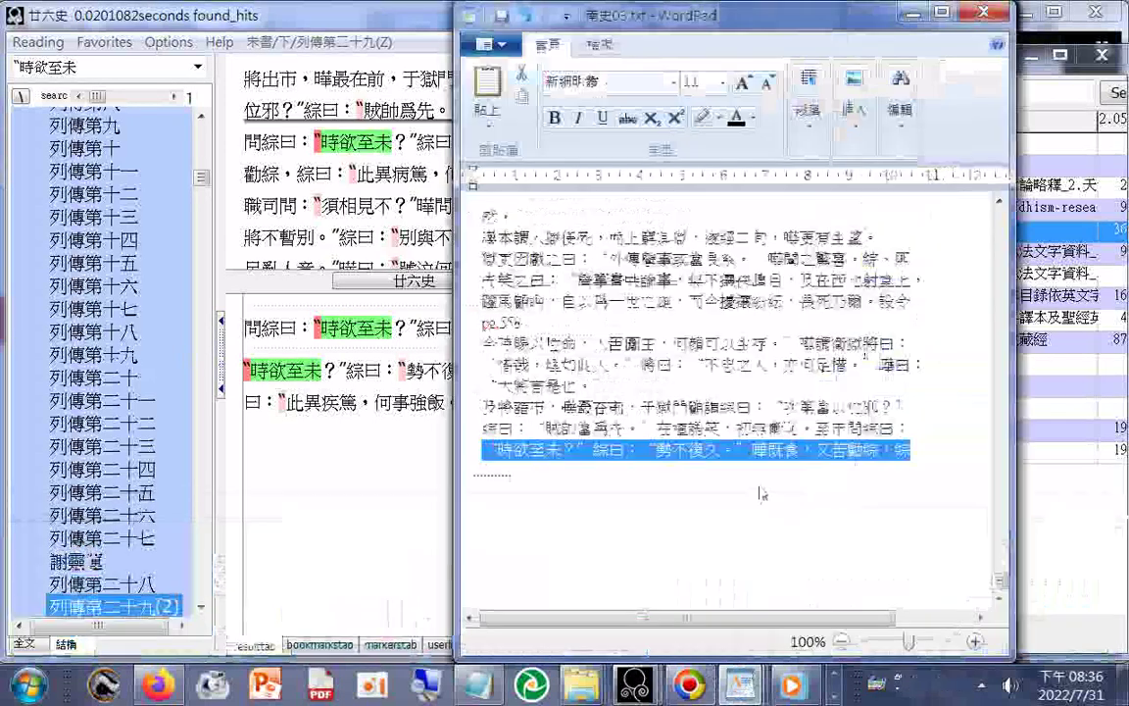
pyautogui.click(714, 468)
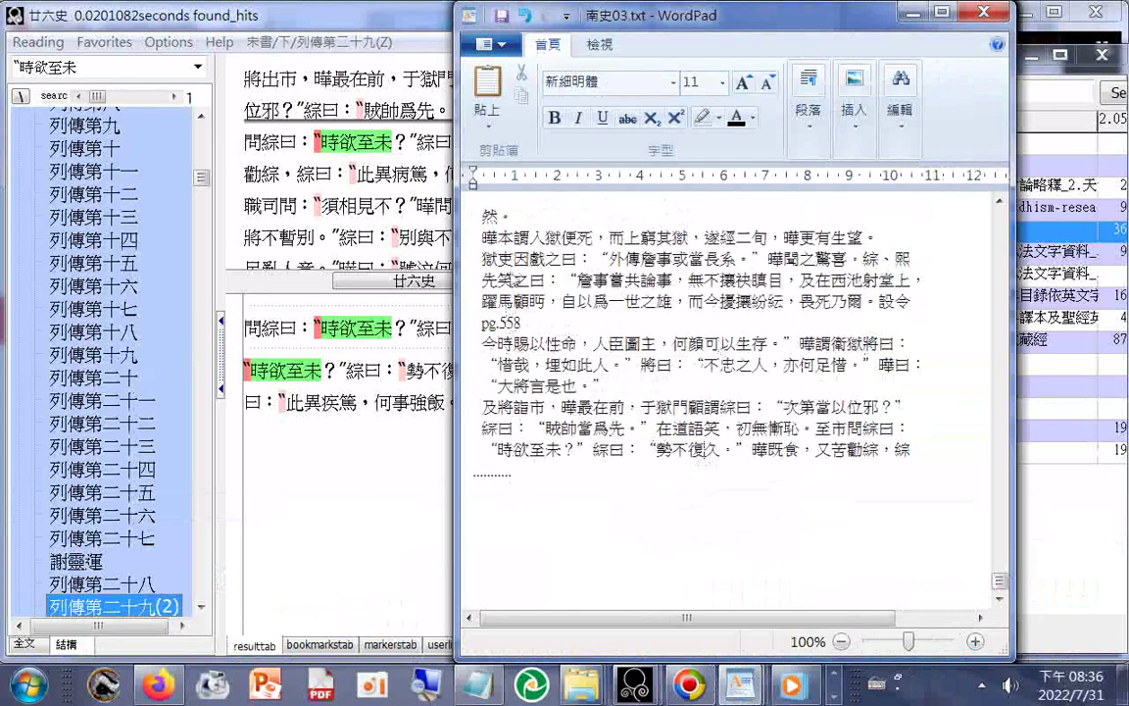
pyautogui.moveTo(635, 27); pyautogui.dragTo(885, 192)
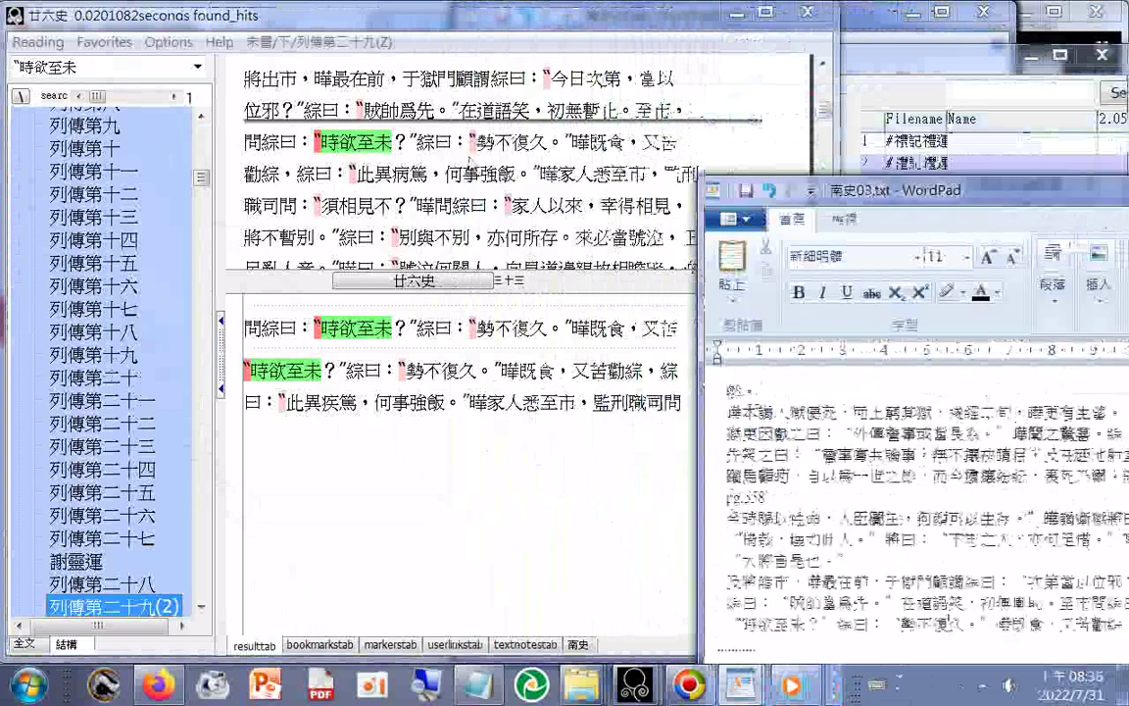
# Step: Check the first hit's passage and trace which book its chapter 列傳第二十九 belongs to in the structure tree
pyautogui.click(424, 143)
pyautogui.scroll(-2, 424, 143)
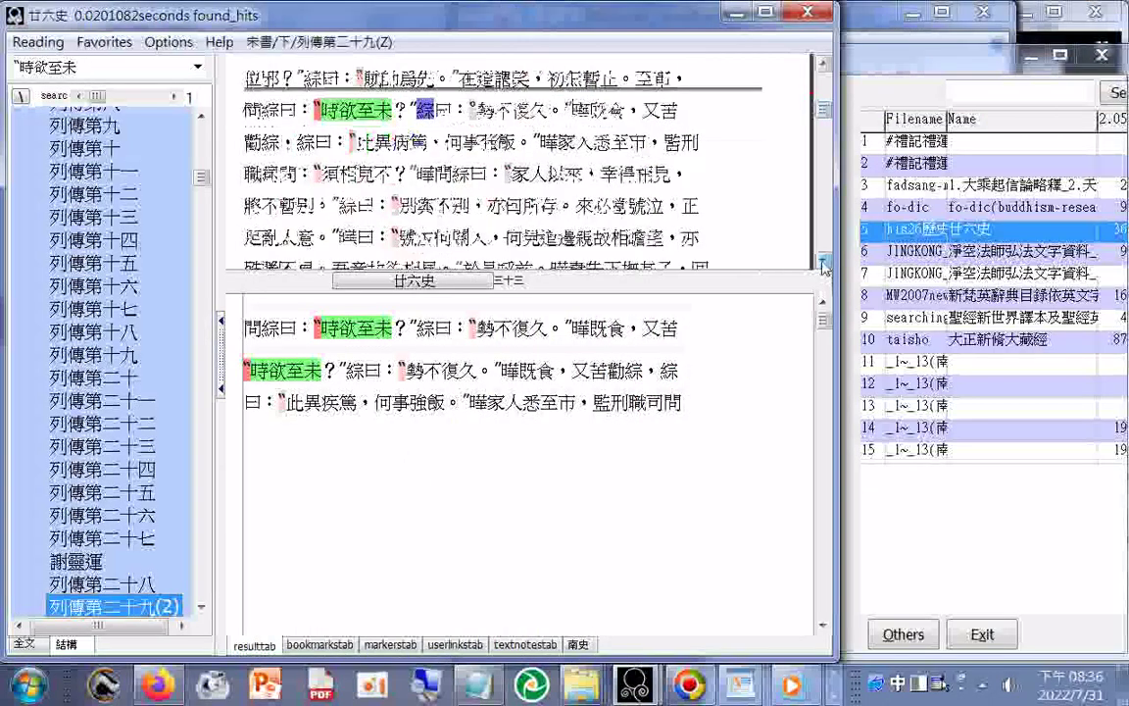
pyautogui.click(160, 66)
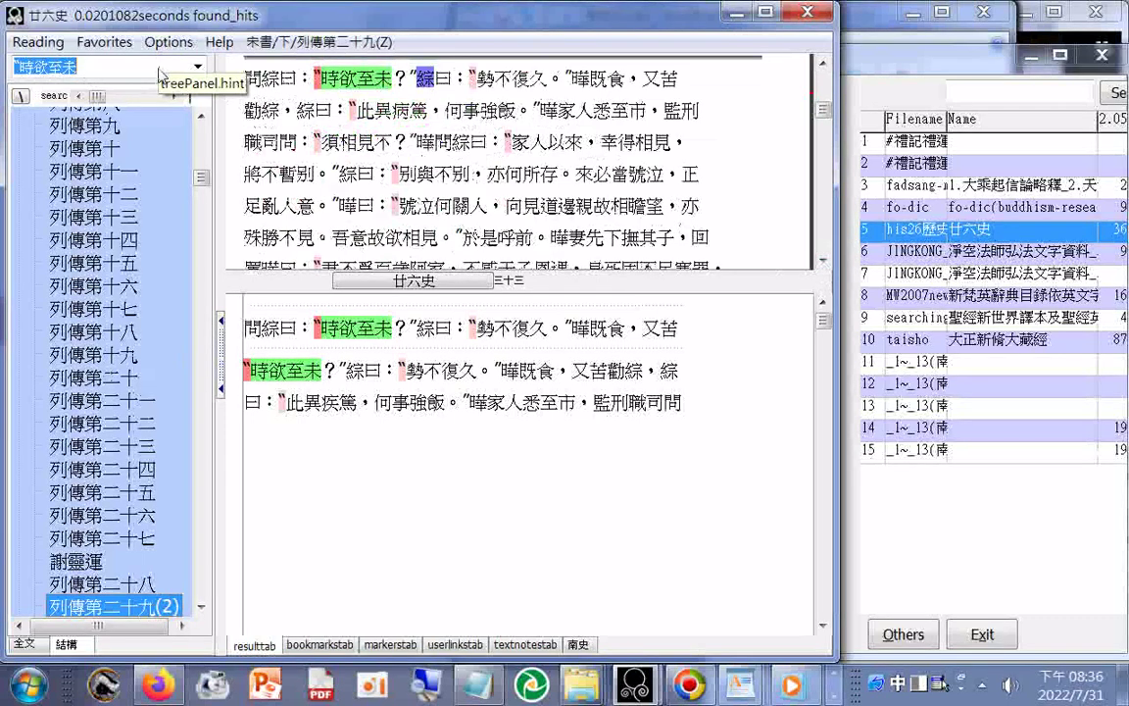
pyautogui.click(200, 118)
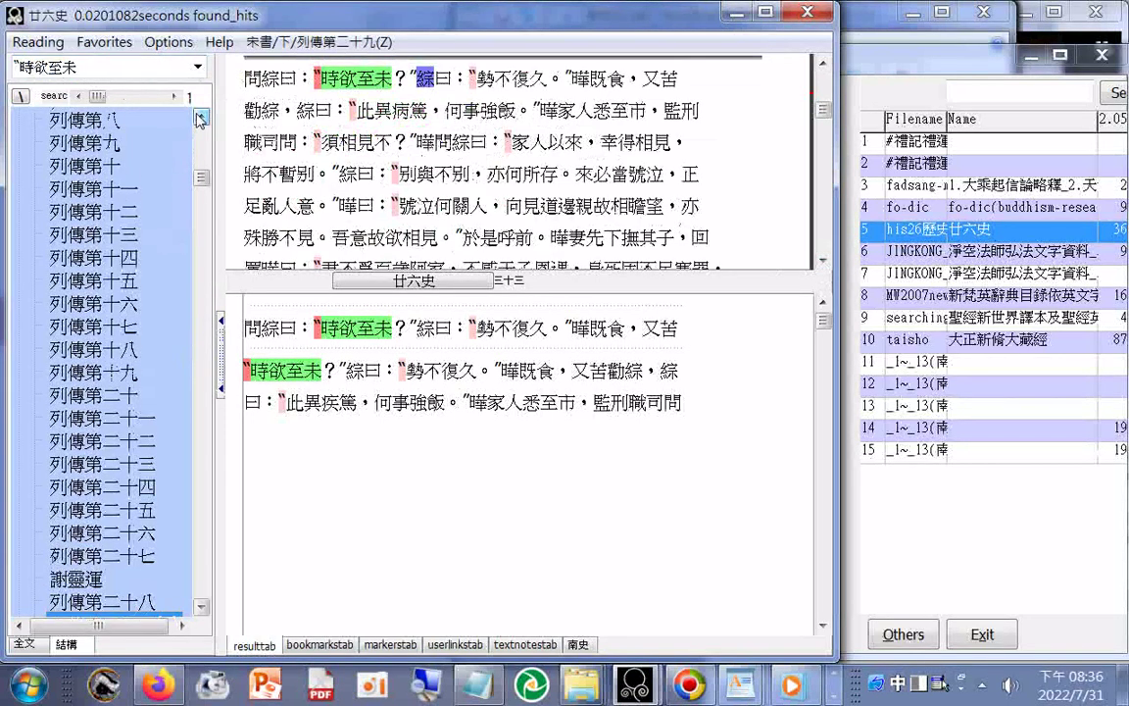
pyautogui.click(200, 119)
pyautogui.click(200, 119)
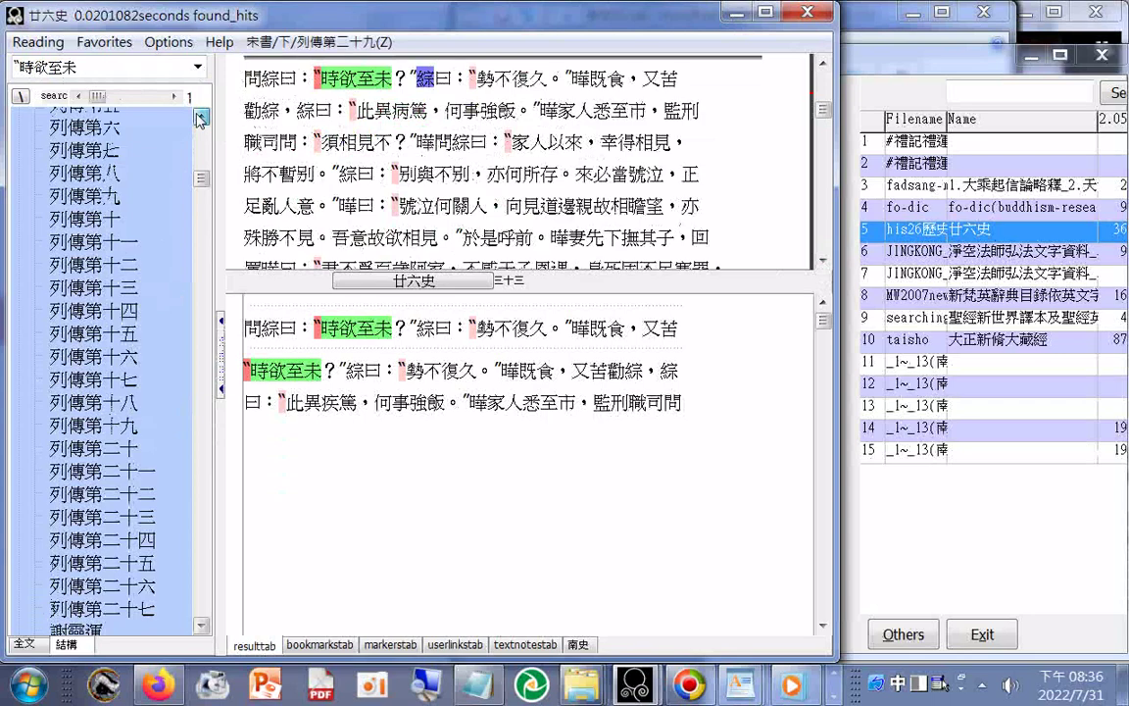
pyautogui.click(200, 118)
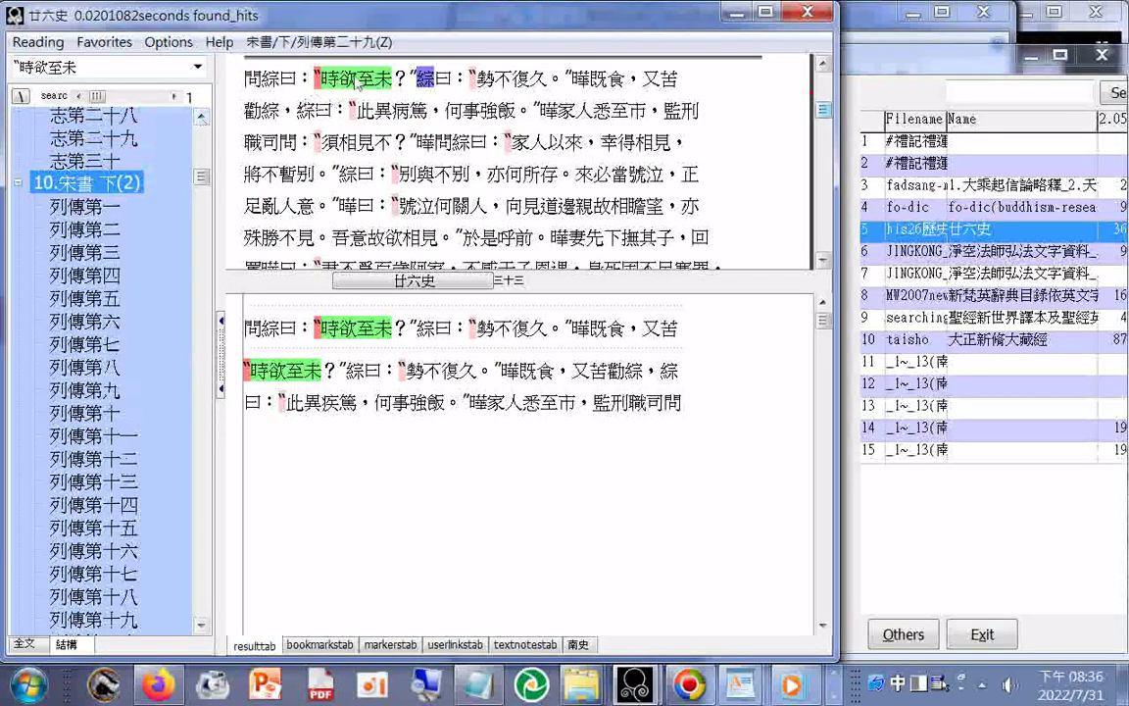
pyautogui.moveTo(416, 78); pyautogui.dragTo(357, 81)
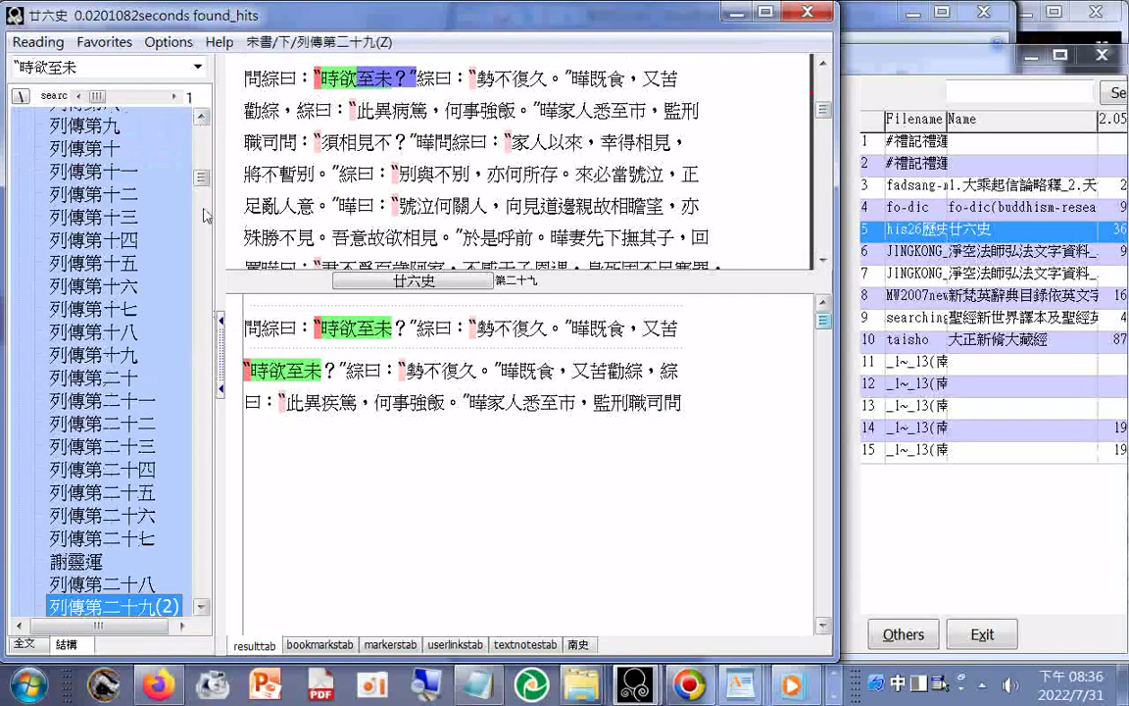
pyautogui.click(202, 157)
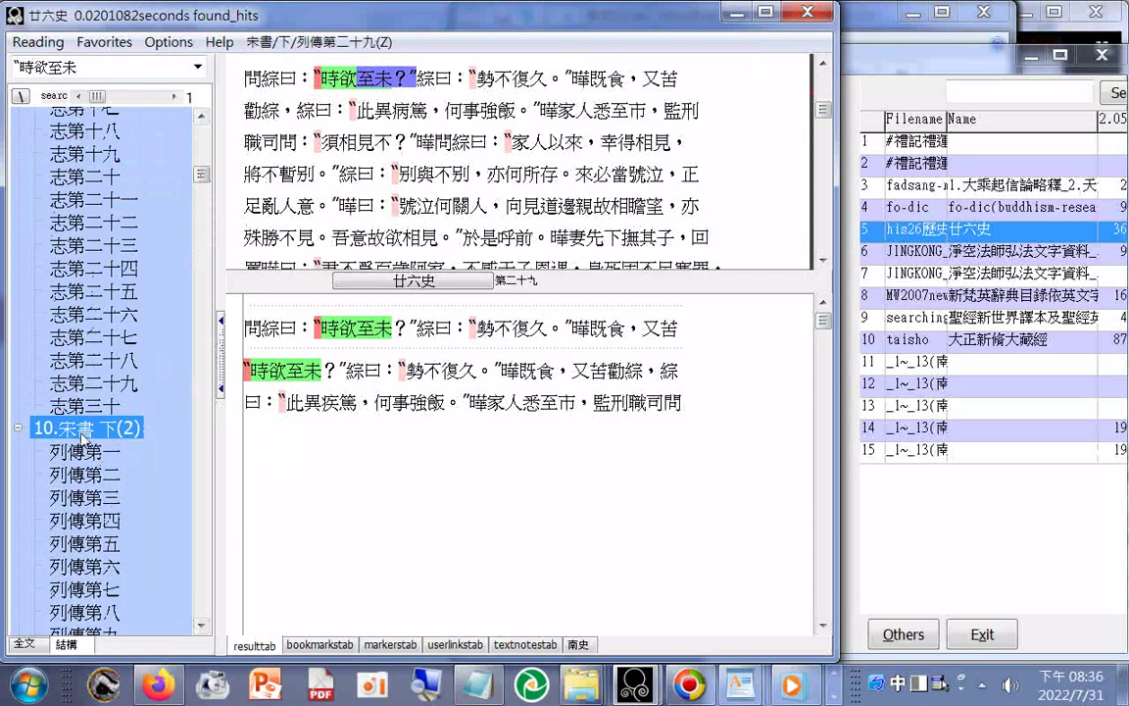
pyautogui.click(201, 626)
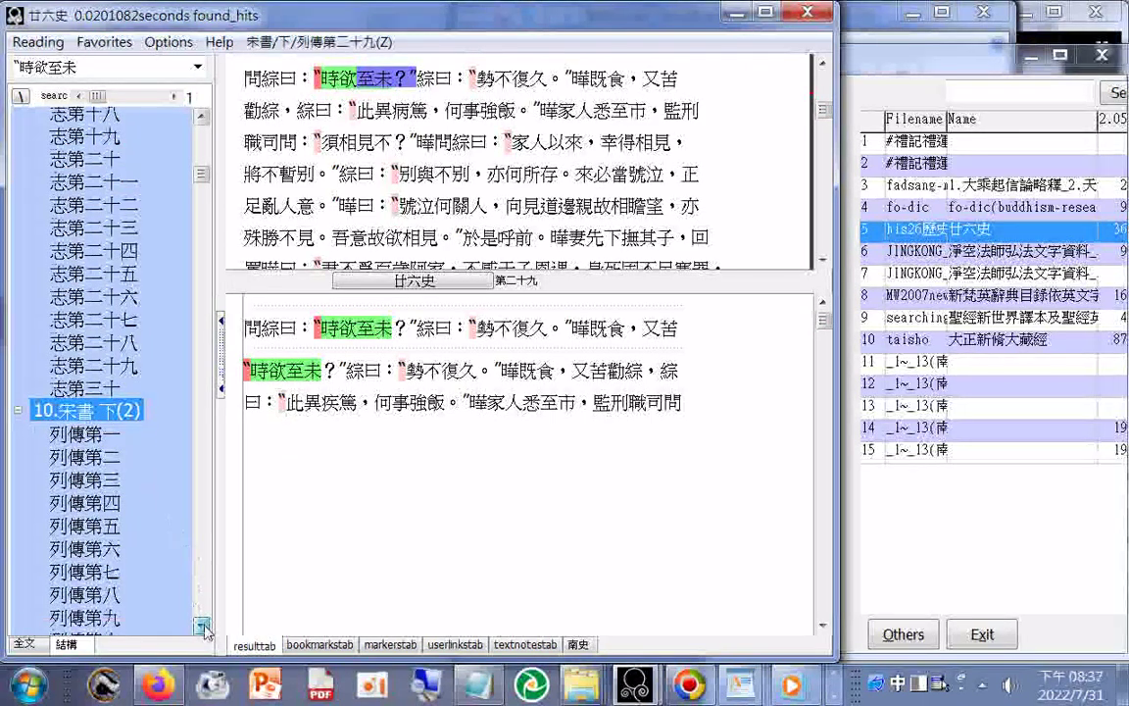
pyautogui.click(203, 627)
pyautogui.click(203, 627)
pyautogui.click(203, 627)
pyautogui.click(202, 627)
pyautogui.click(203, 627)
pyautogui.click(203, 628)
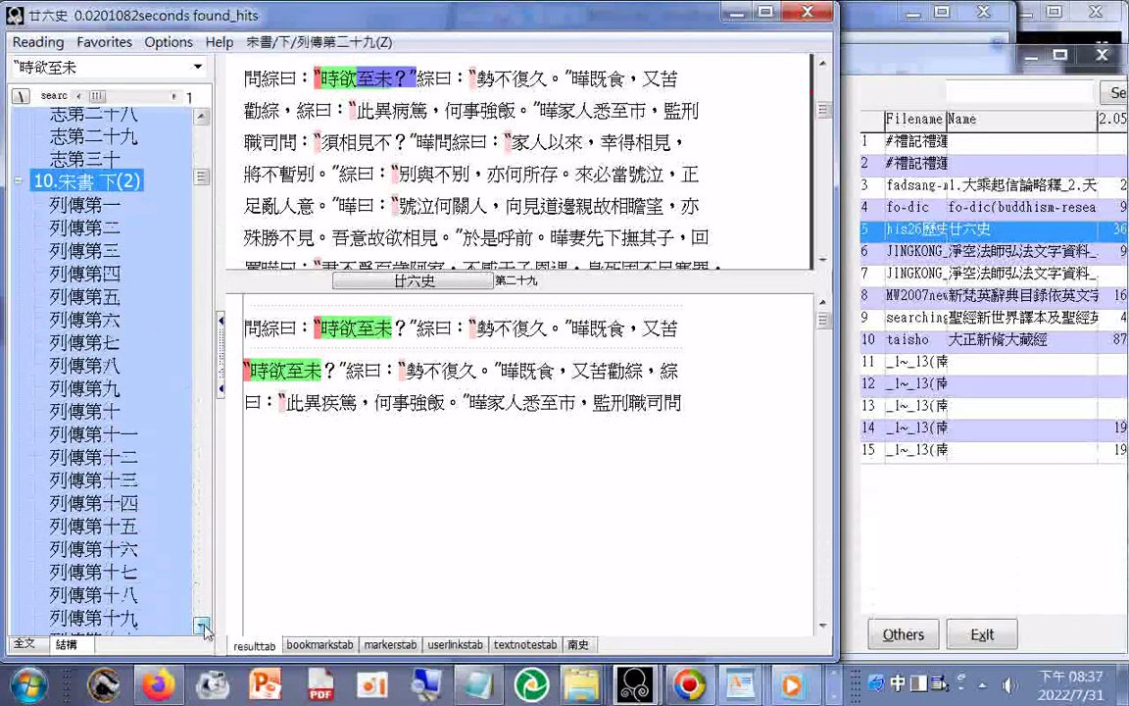
# Step: Open the second hit for “時欲至未 and trace its chapter back to the book heading in the structure tree
pyautogui.click(281, 383)
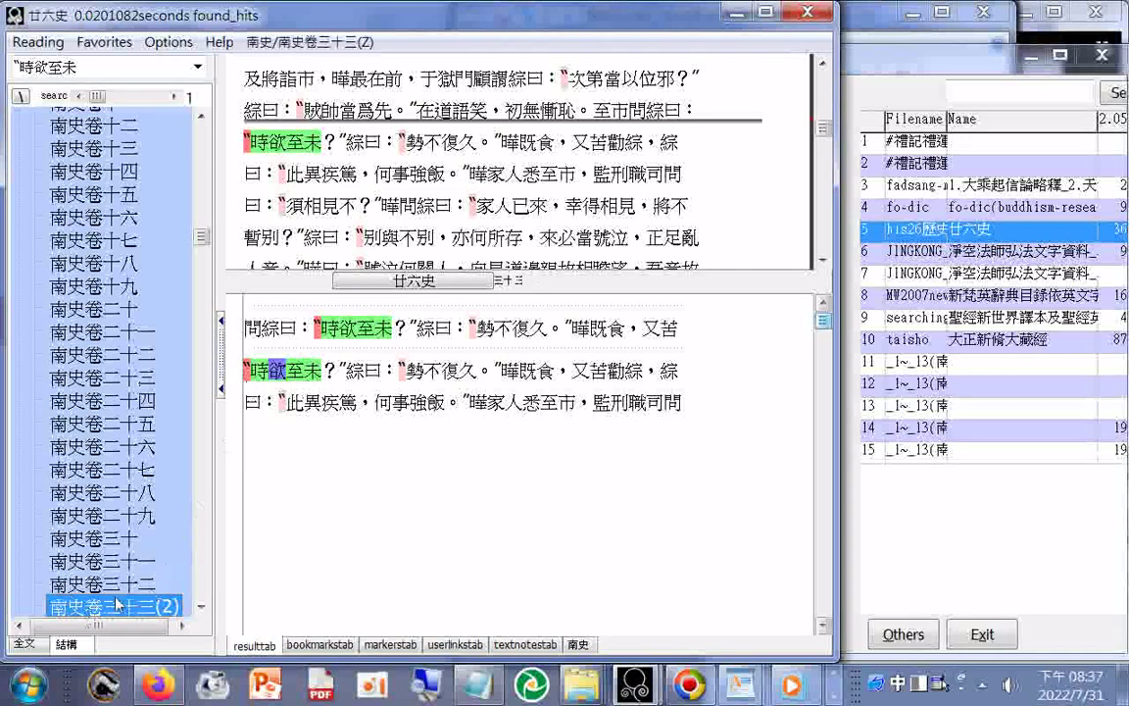
pyautogui.click(203, 118)
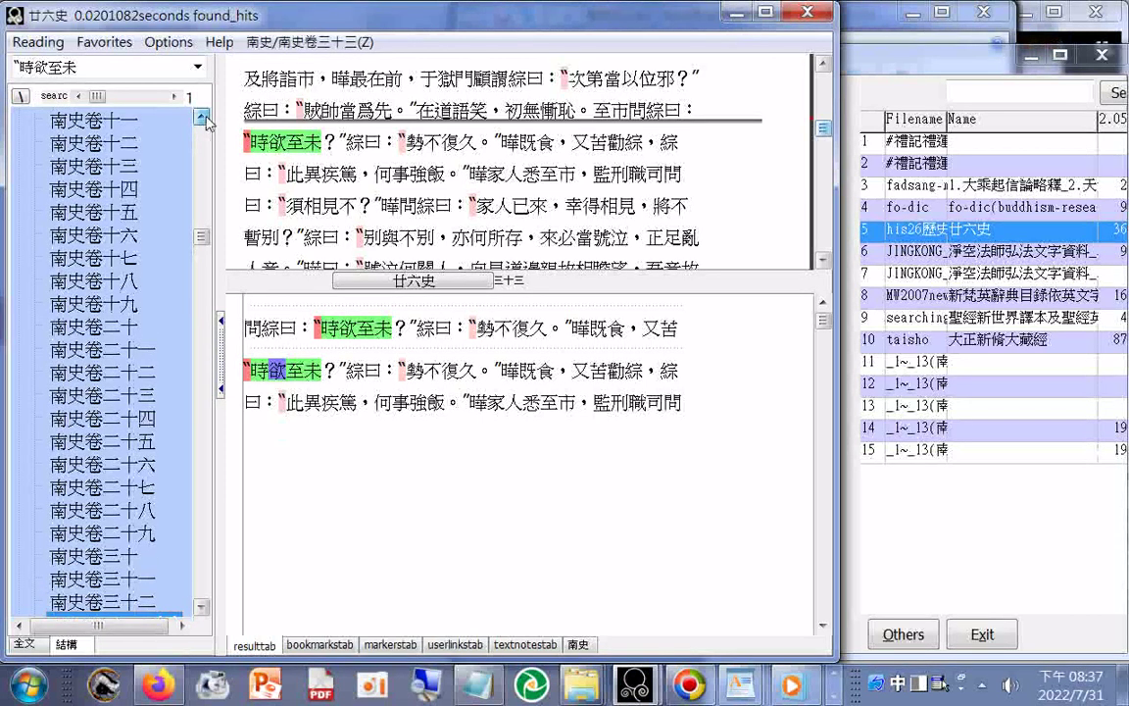
pyautogui.click(203, 118)
pyautogui.click(203, 117)
pyautogui.click(203, 118)
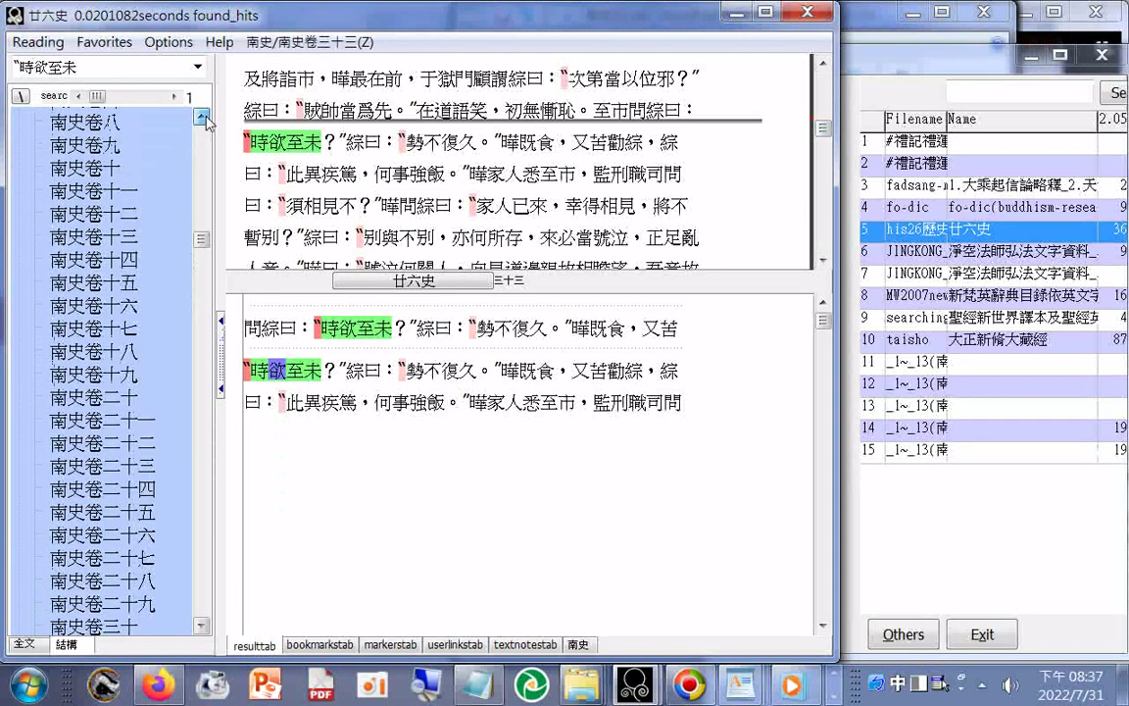
pyautogui.click(203, 118)
pyautogui.click(202, 117)
pyautogui.click(203, 117)
pyautogui.click(203, 118)
pyautogui.click(203, 118)
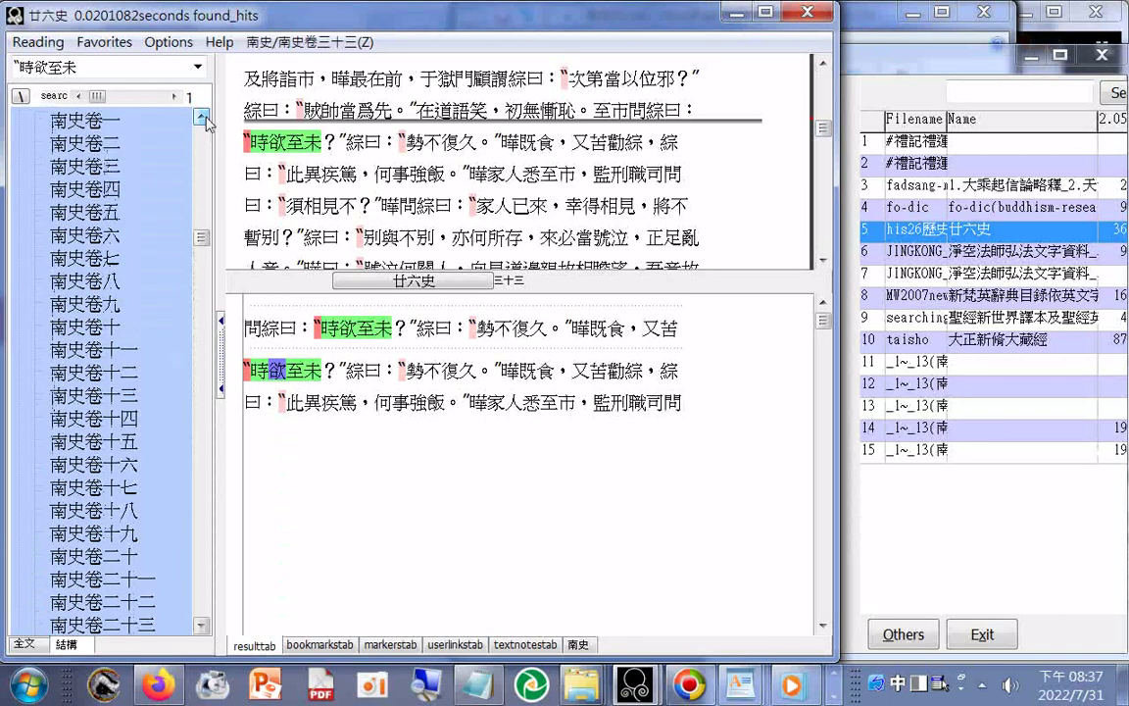
pyautogui.click(203, 118)
pyautogui.click(202, 118)
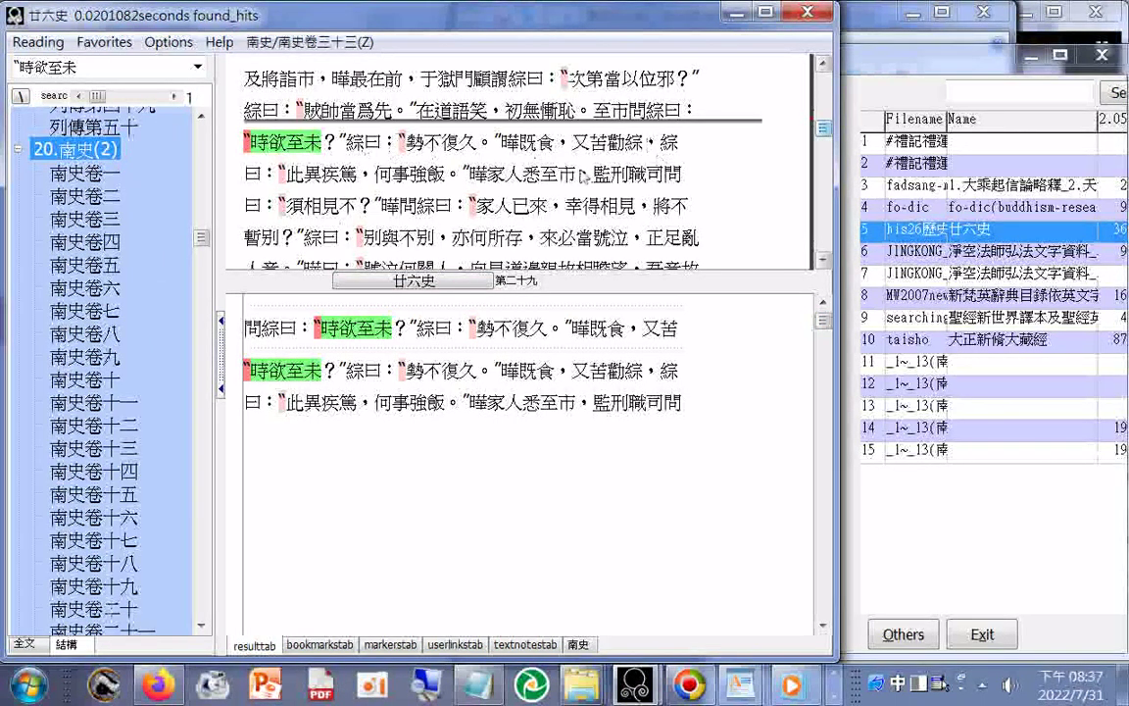
# Step: Bring the “時欲至未 line to the head of the reading text and clear the search term
pyautogui.click(826, 261)
pyautogui.click(827, 261)
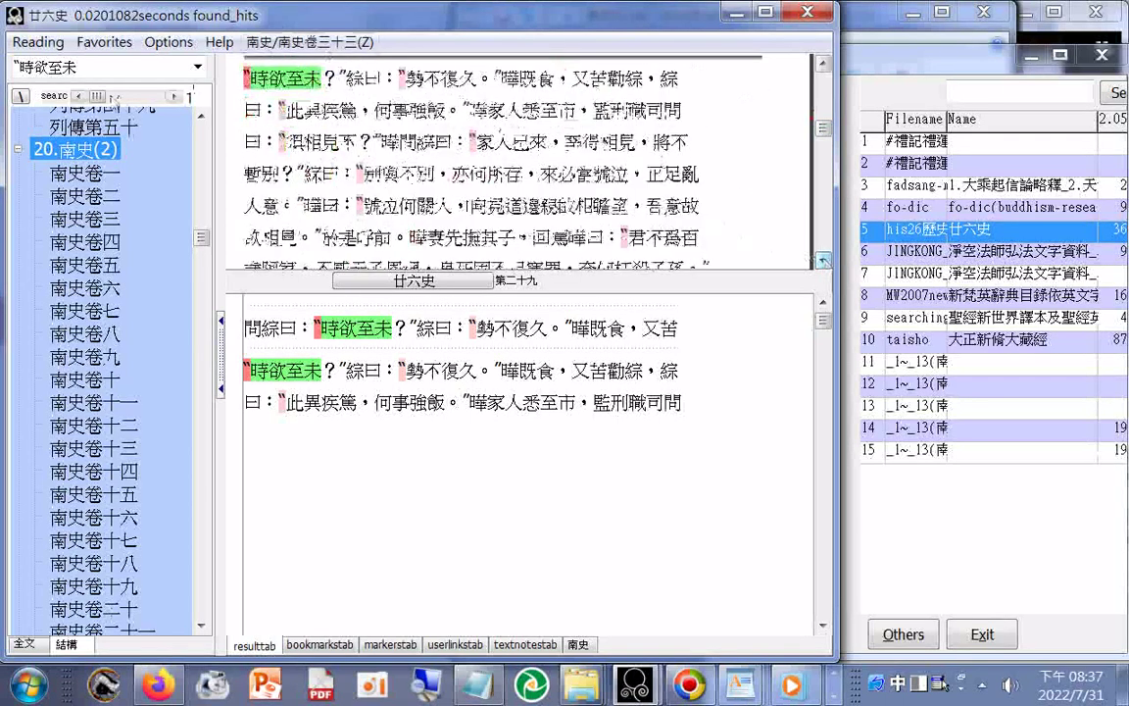
pyautogui.click(86, 74)
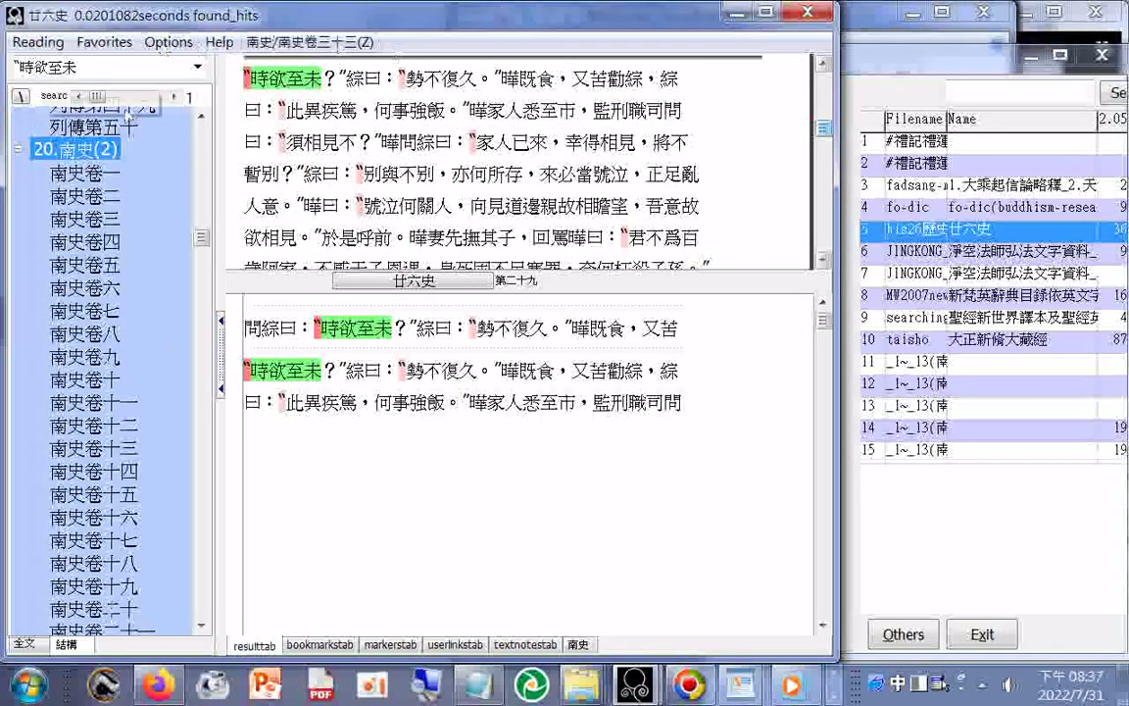
pyautogui.press('BackSpace')
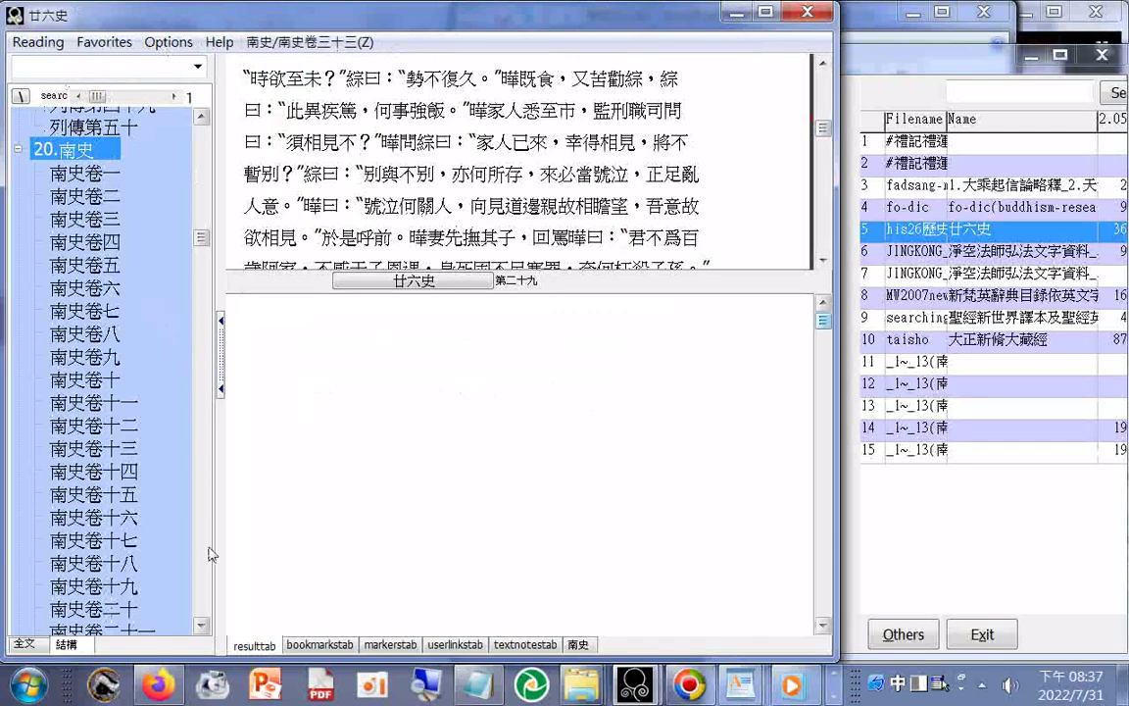
# Step: Look through the 南史 chapters in the structure tree up to 南史卷八十 and return to 南史卷三十三
pyautogui.moveTo(203, 630); pyautogui.dragTo(206, 635)
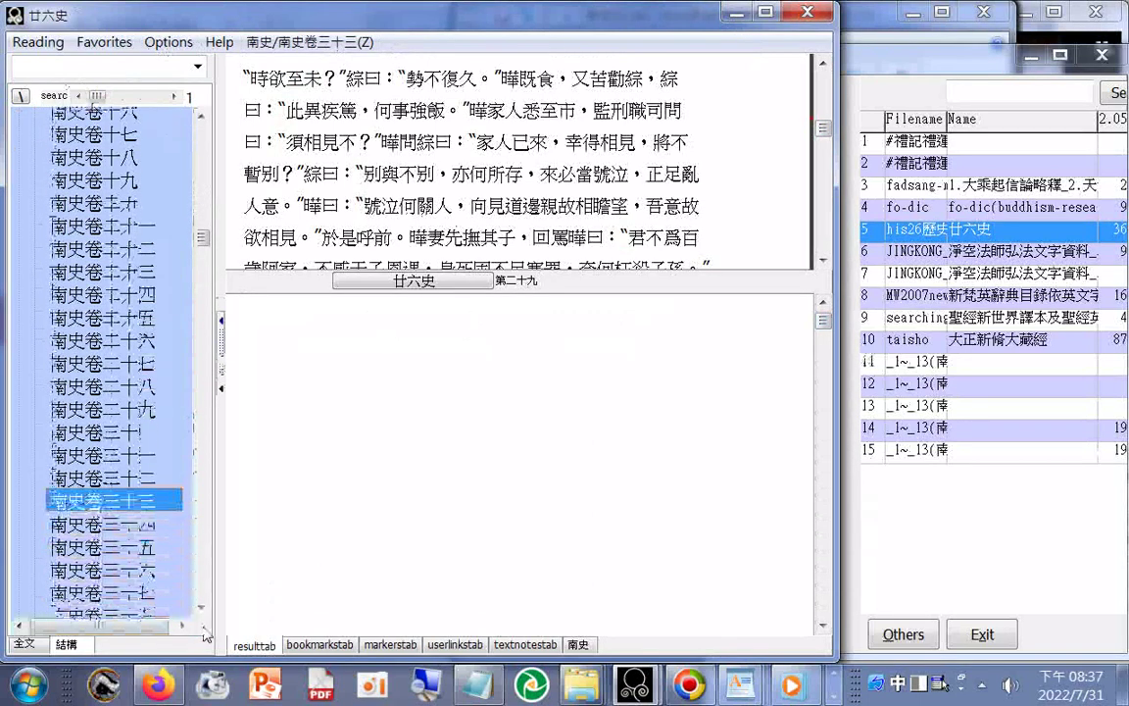
pyautogui.press('Left')
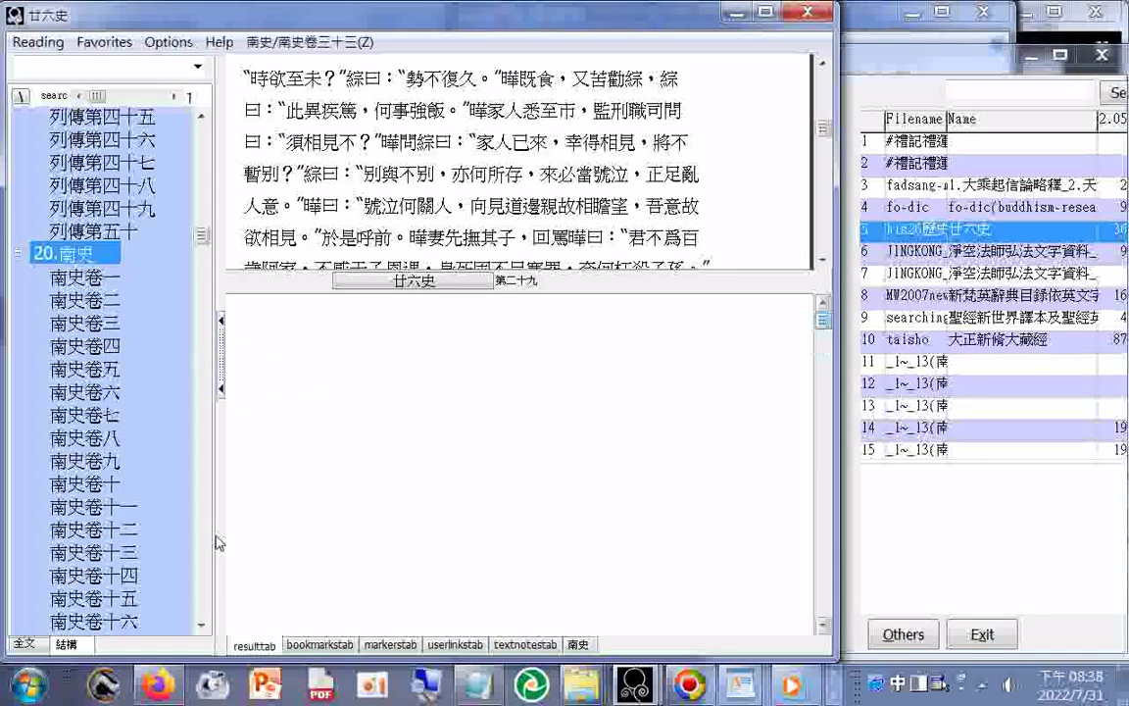
pyautogui.scroll(-8, 201, 615)
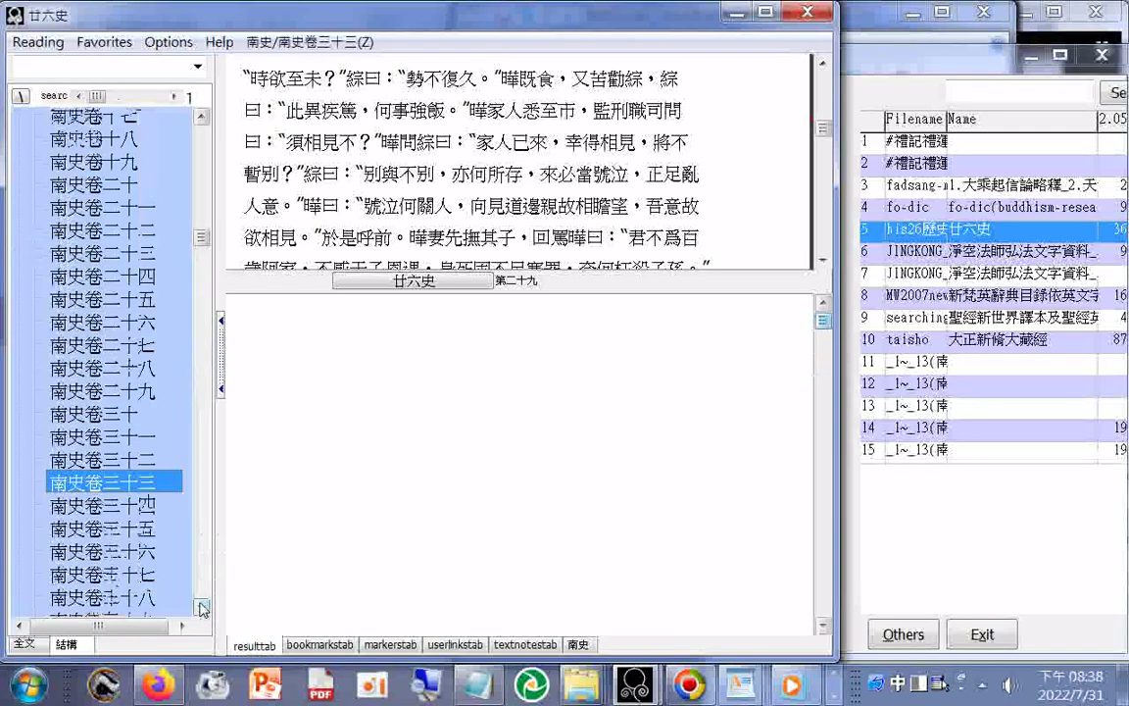
pyautogui.scroll(-5, 201, 609)
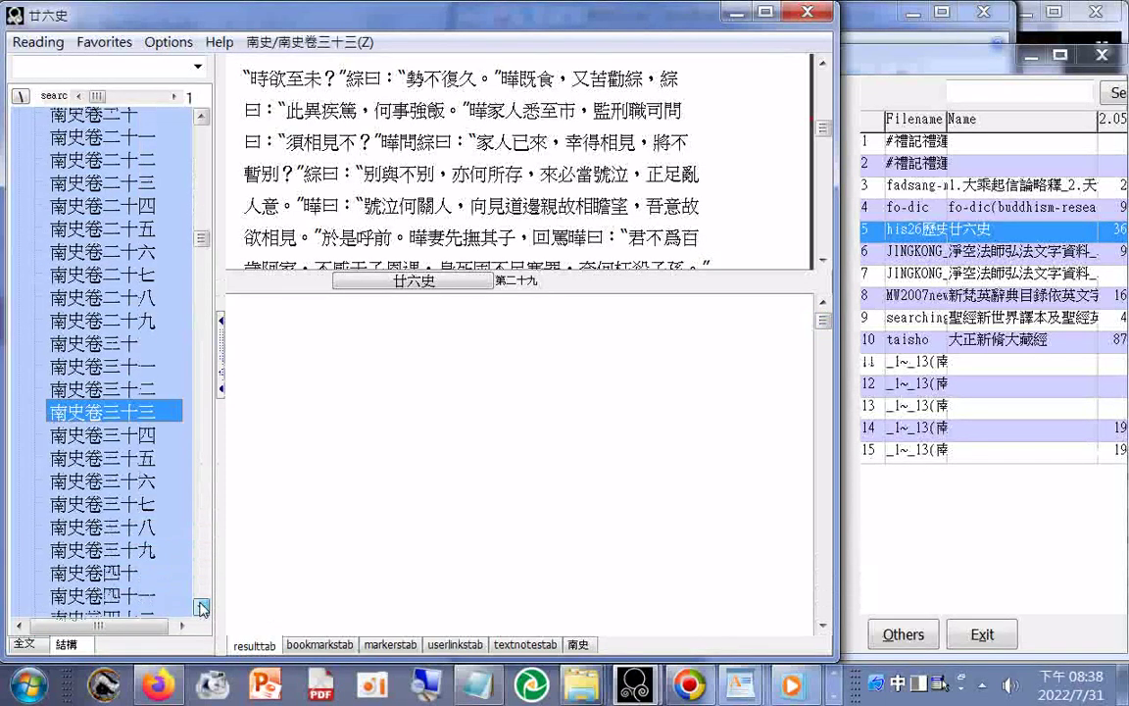
pyautogui.scroll(-8, 201, 609)
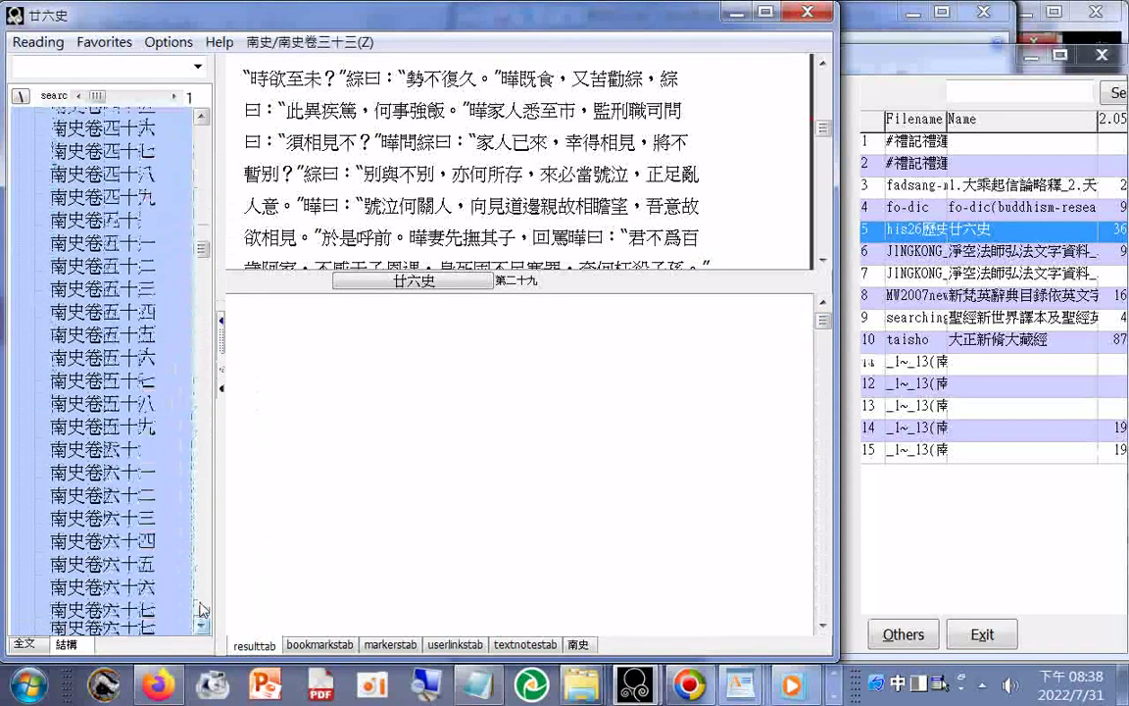
pyautogui.scroll(-3, 201, 609)
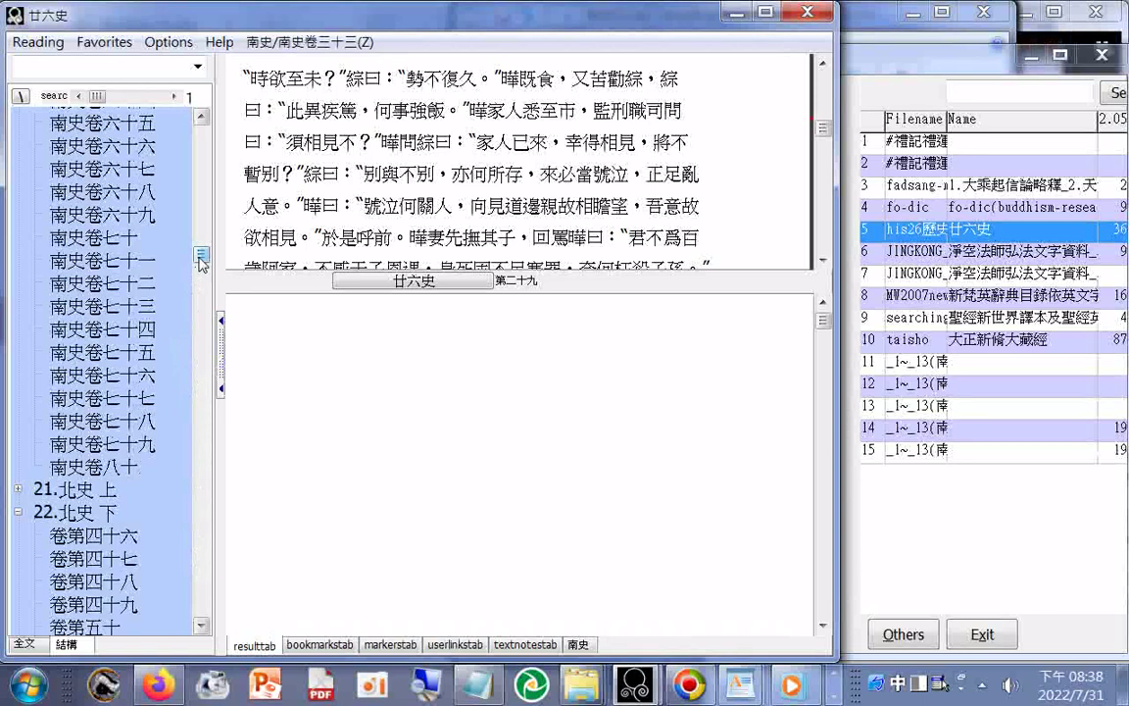
pyautogui.click(204, 222)
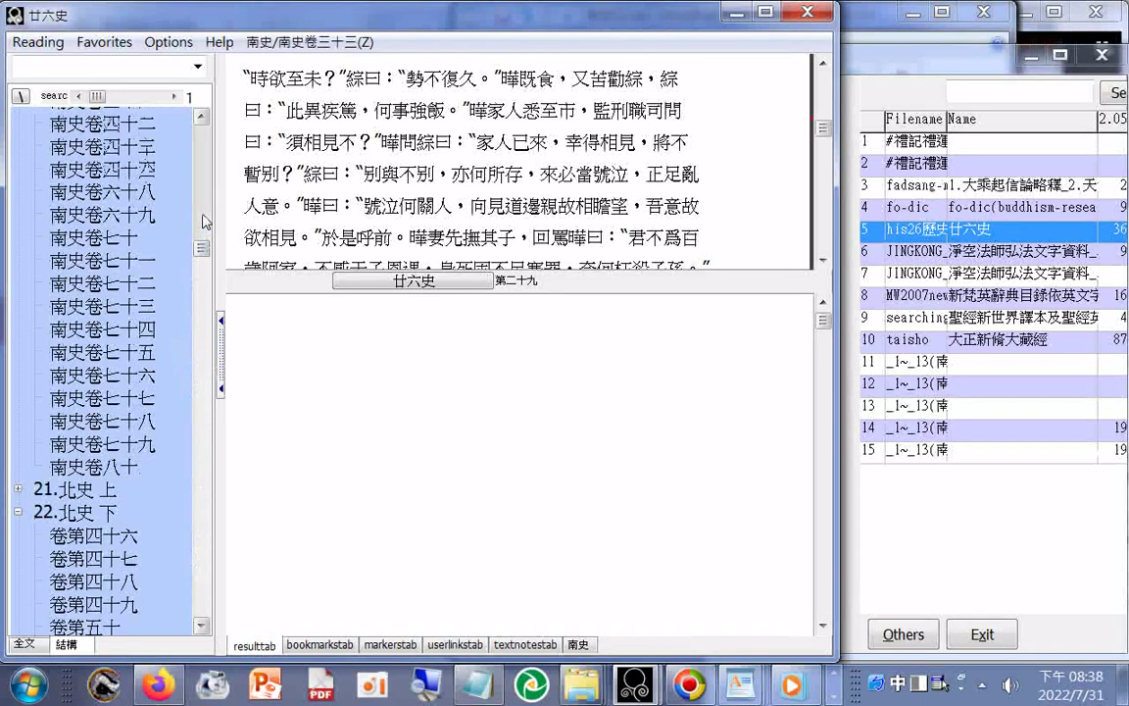
pyautogui.click(203, 222)
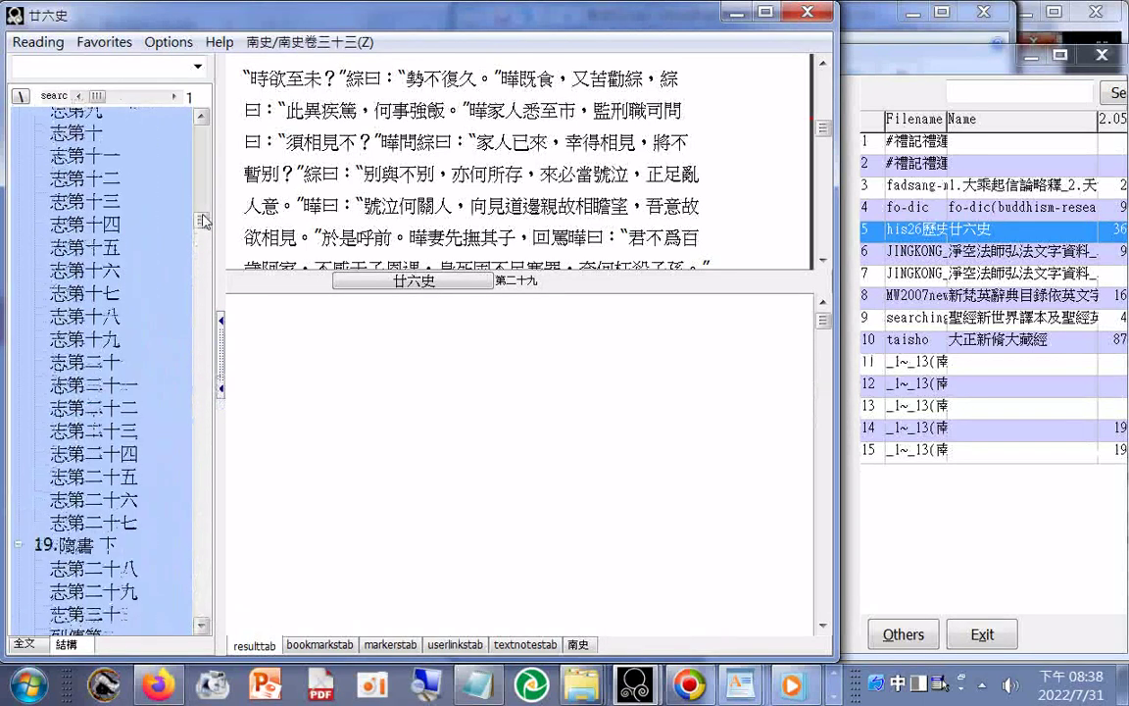
pyautogui.click(204, 316)
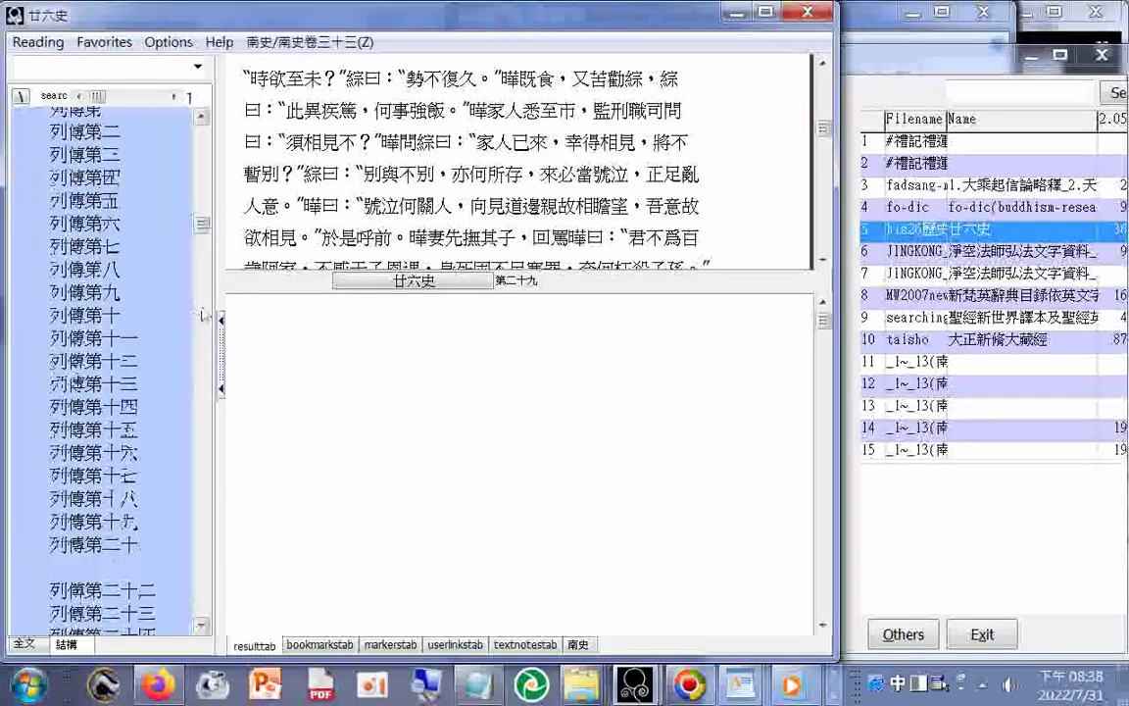
pyautogui.click(204, 315)
pyautogui.click(204, 316)
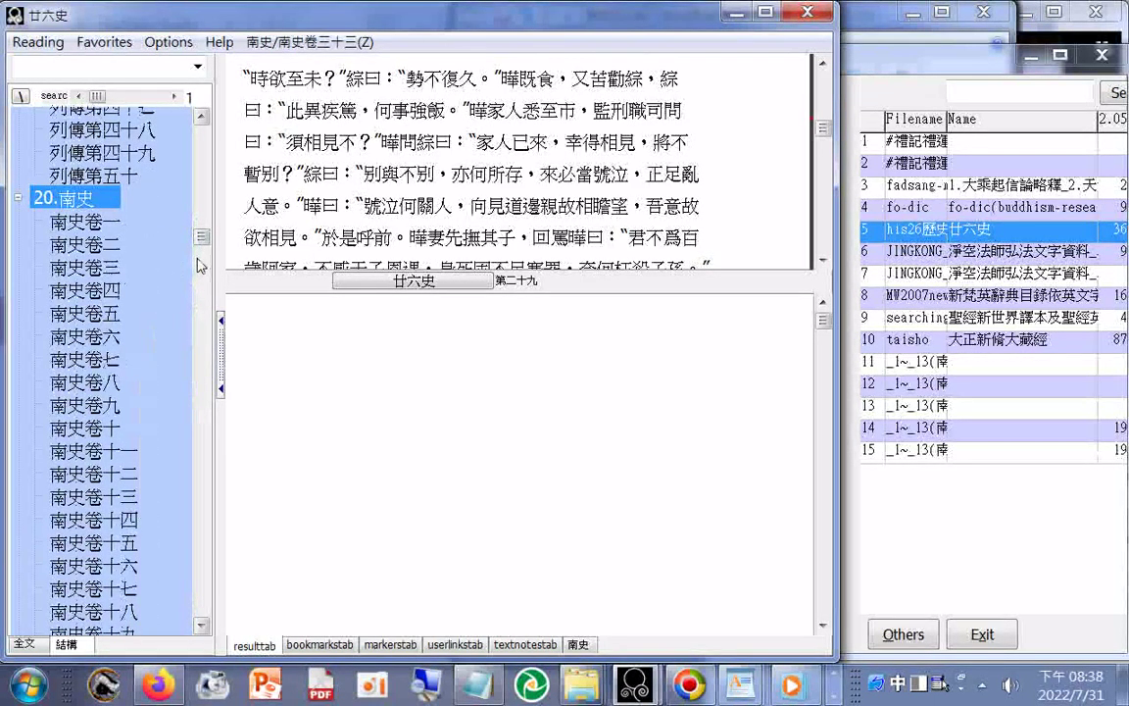
pyautogui.click(202, 444)
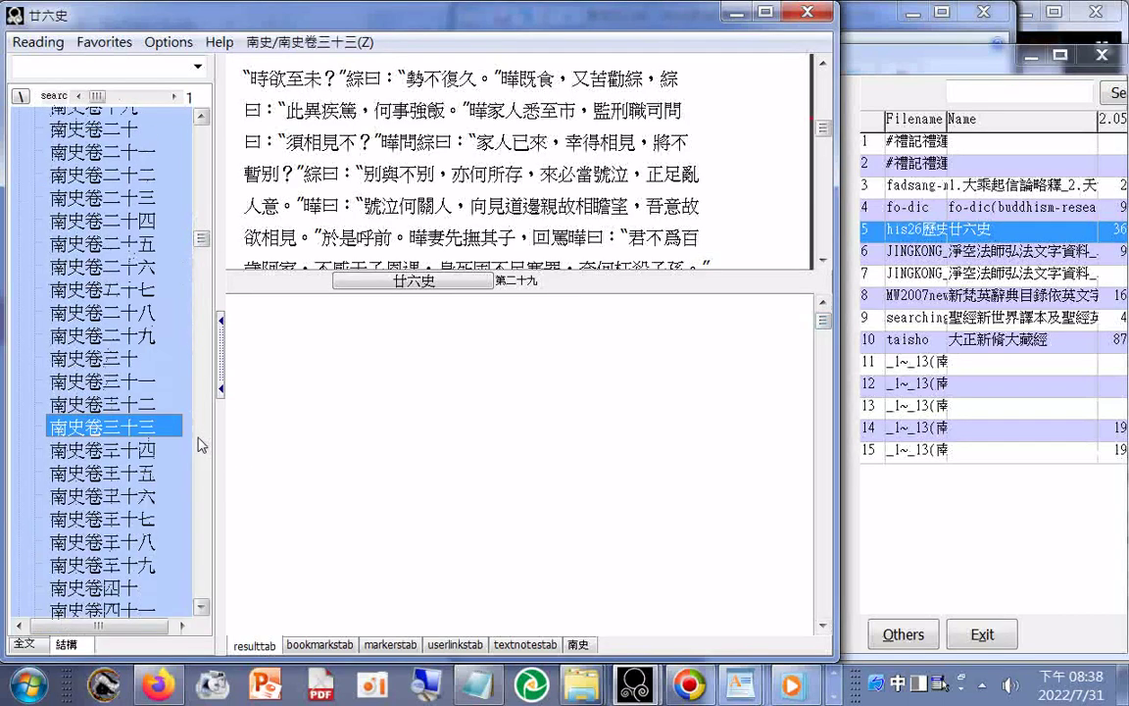
# Step: Export the text from the current 南史卷三十三 passage as a TXT file named 南史04 on drive H:
pyautogui.click(37, 42)
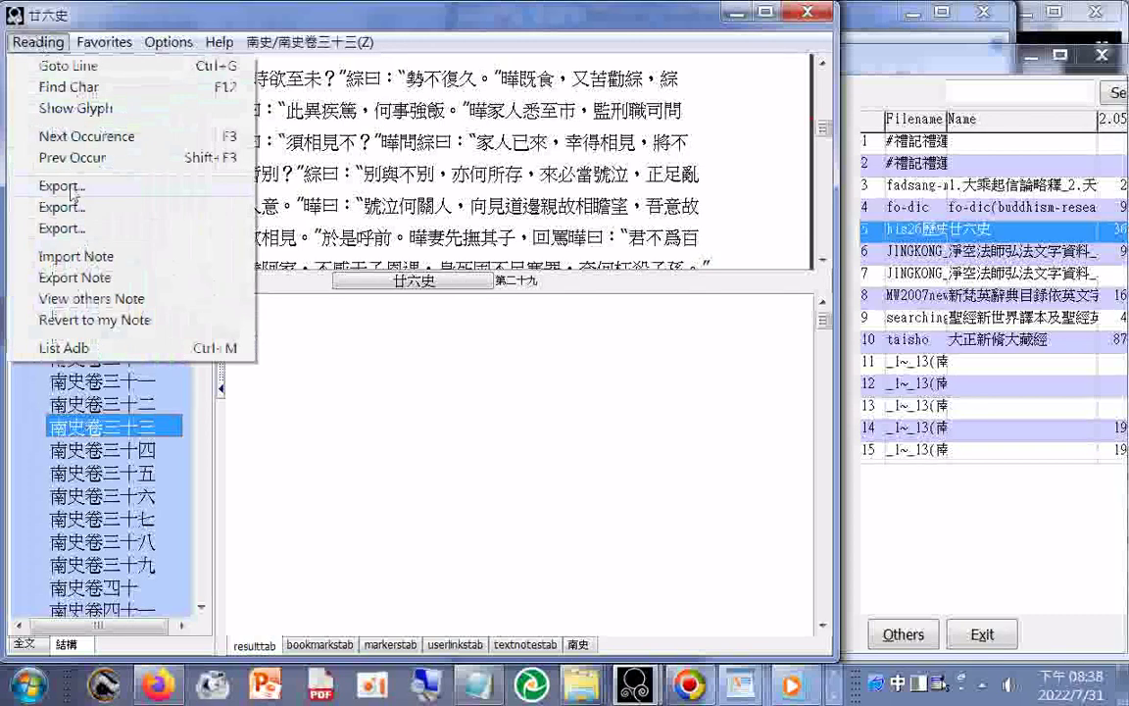
pyautogui.click(159, 208)
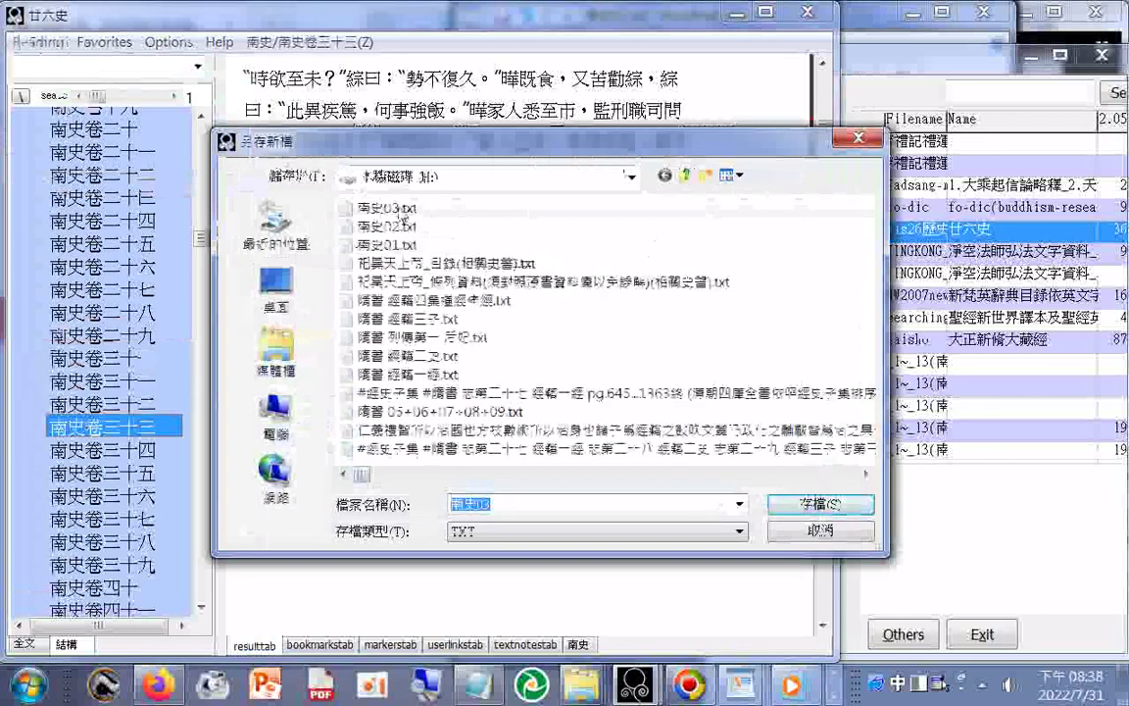
pyautogui.click(400, 210)
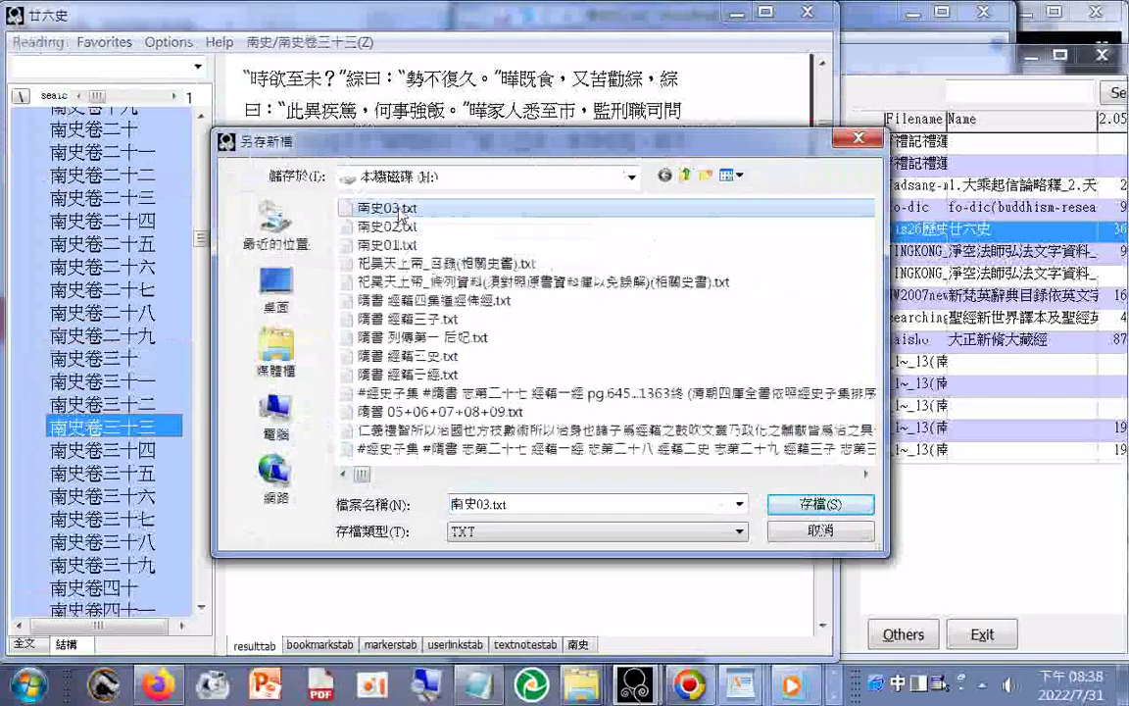
pyautogui.click(486, 512)
pyautogui.moveTo(486, 511); pyautogui.dragTo(708, 330)
pyautogui.write('4')
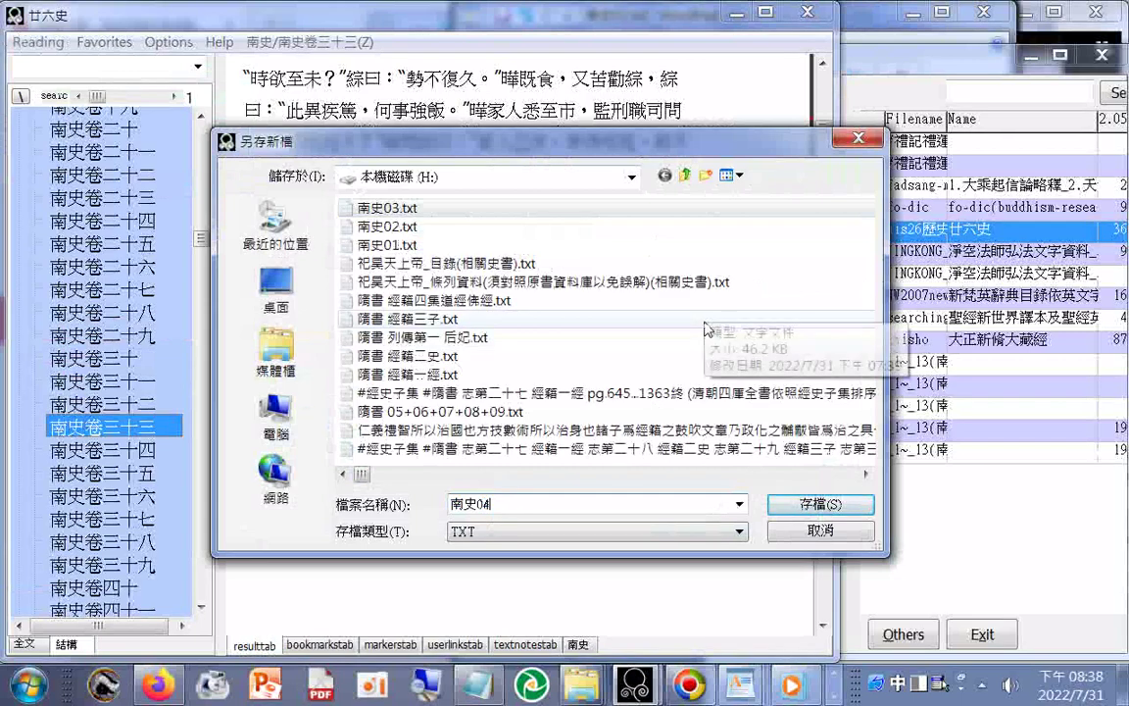
pyautogui.press('Return')
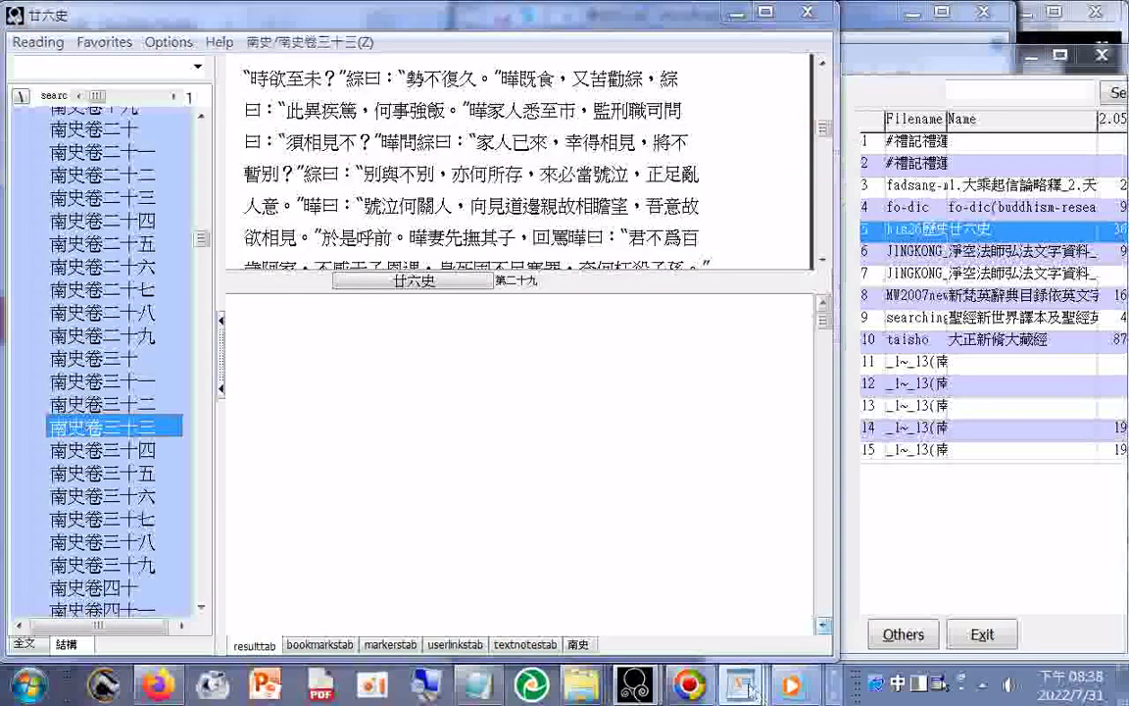
# Step: Switch back to the 南史03.txt document in WordPad
pyautogui.moveTo(740, 685)
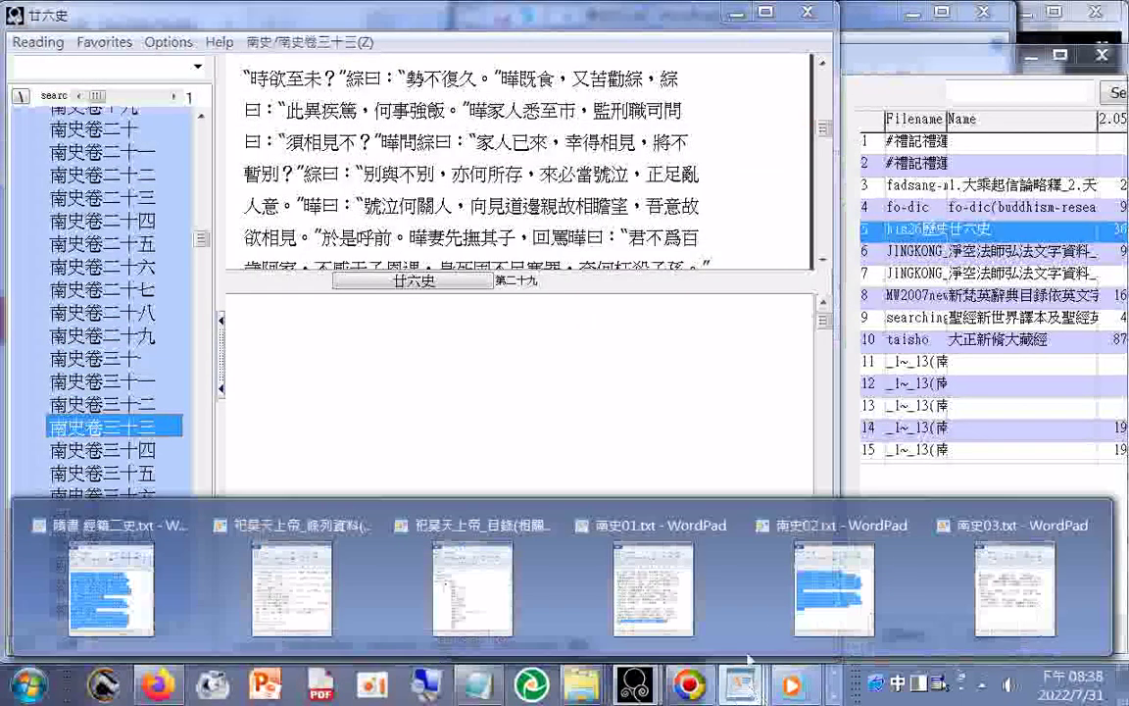
pyautogui.click(1004, 532)
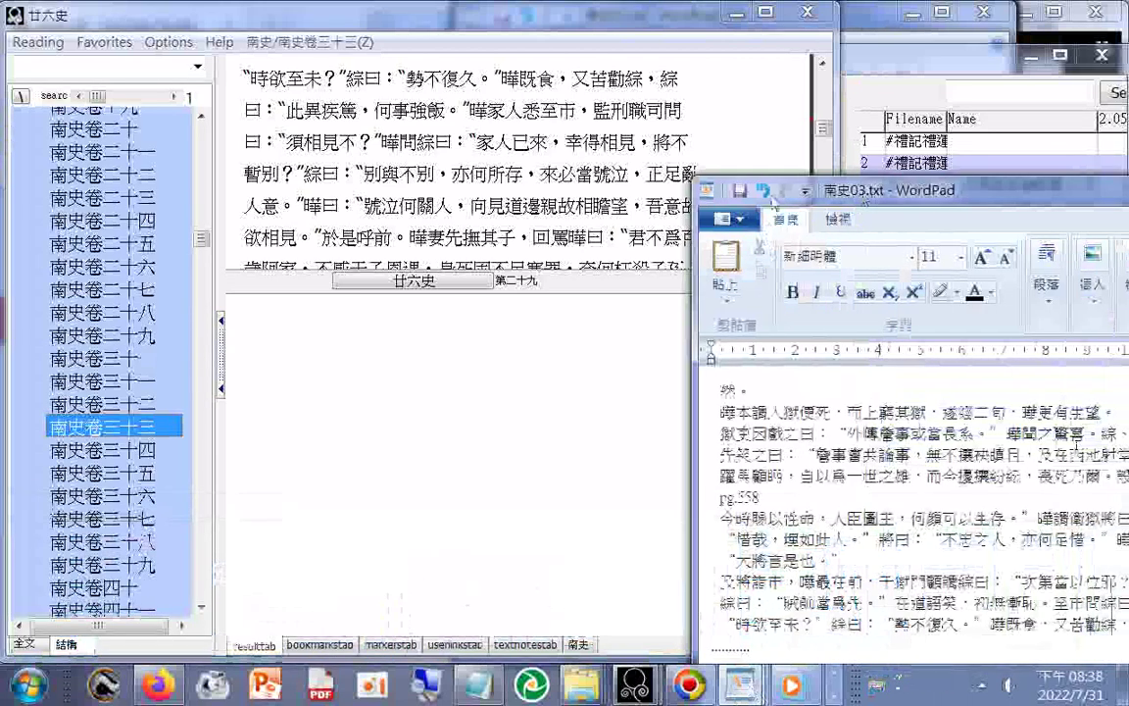
# Step: Select and copy the entire text of 南史03.txt, and return to the beginning of the document
pyautogui.moveTo(771, 199); pyautogui.dragTo(519, 137)
pyautogui.rightClick(369, 429)
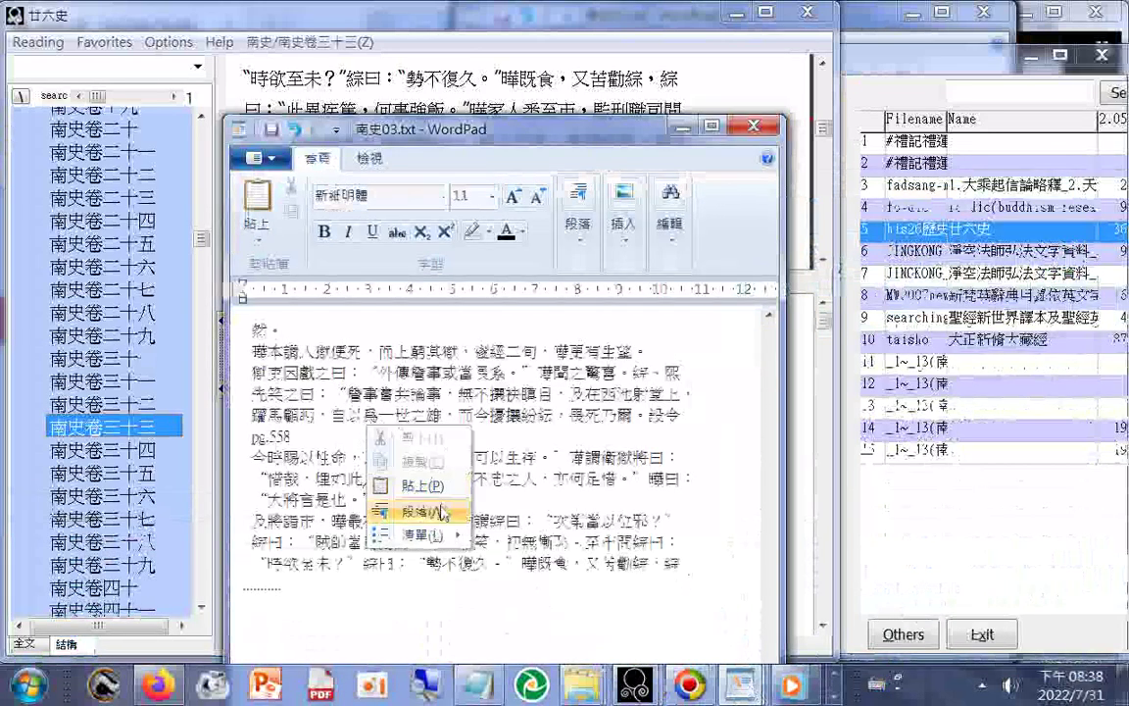
pyautogui.press('Escape')
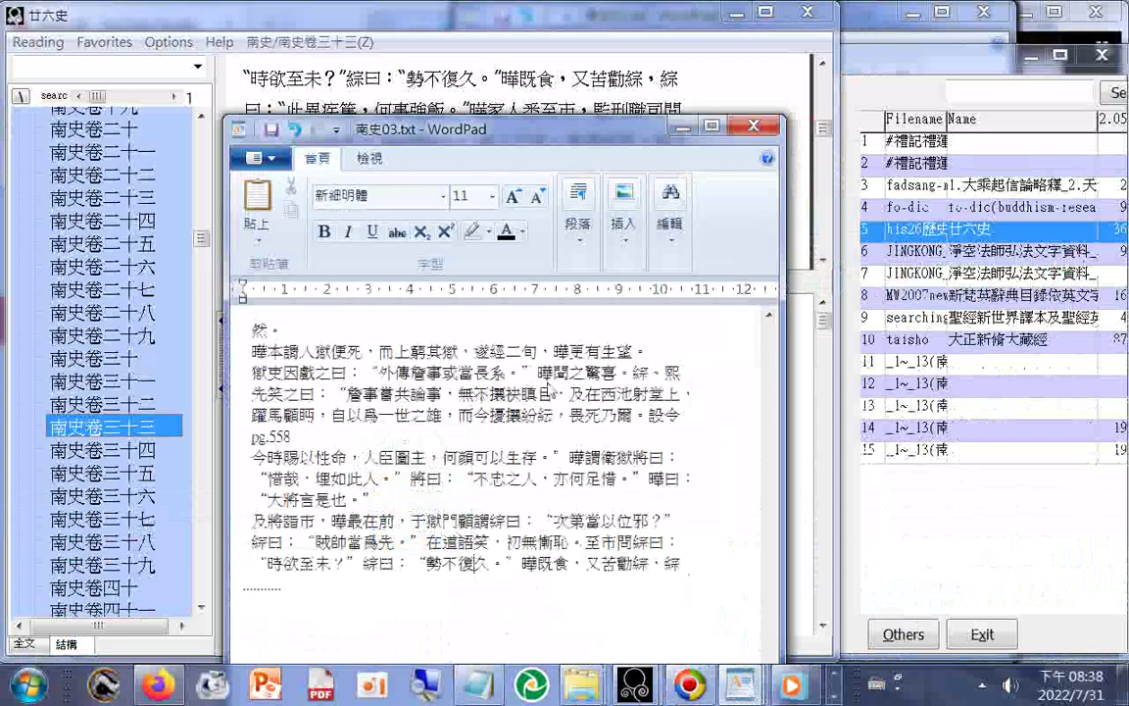
pyautogui.hotkey('ctrl', 'a')
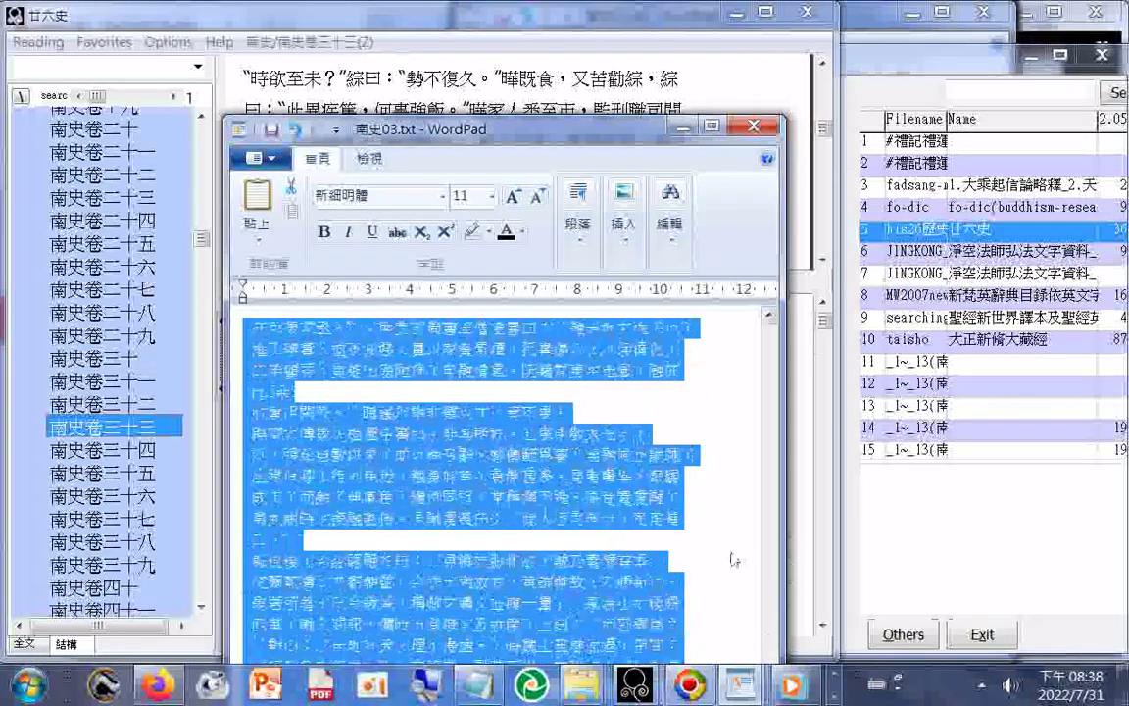
pyautogui.moveTo(633, 496); pyautogui.dragTo(646, 518)
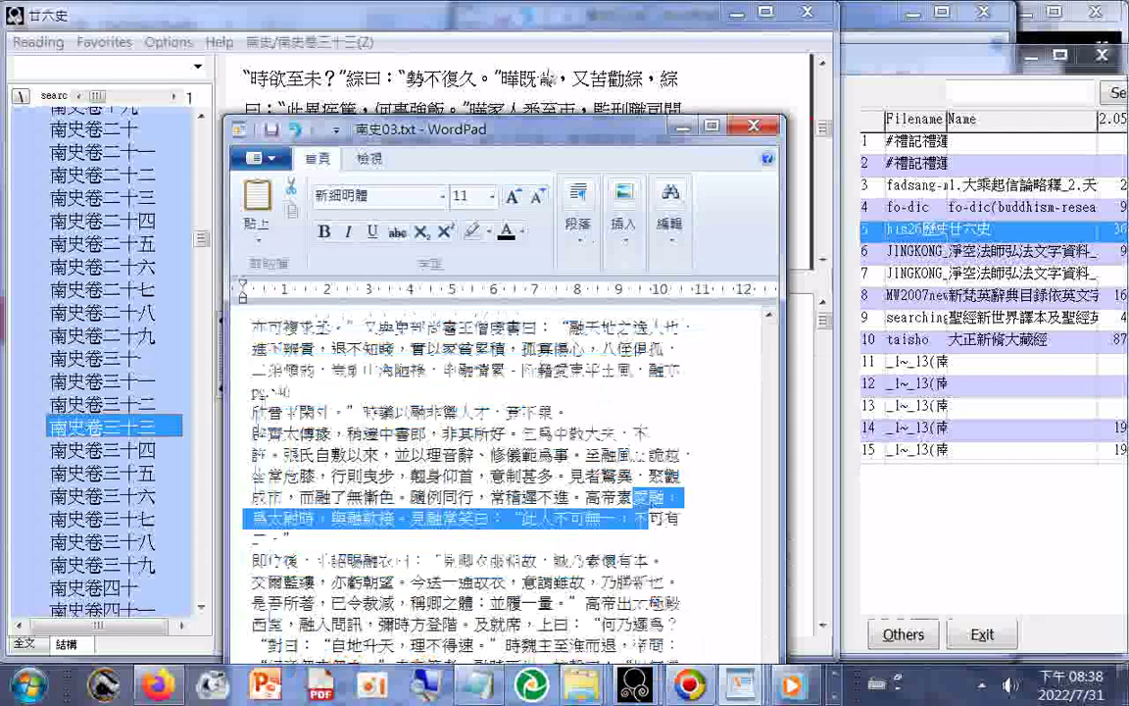
pyautogui.moveTo(601, 133); pyautogui.dragTo(540, 43)
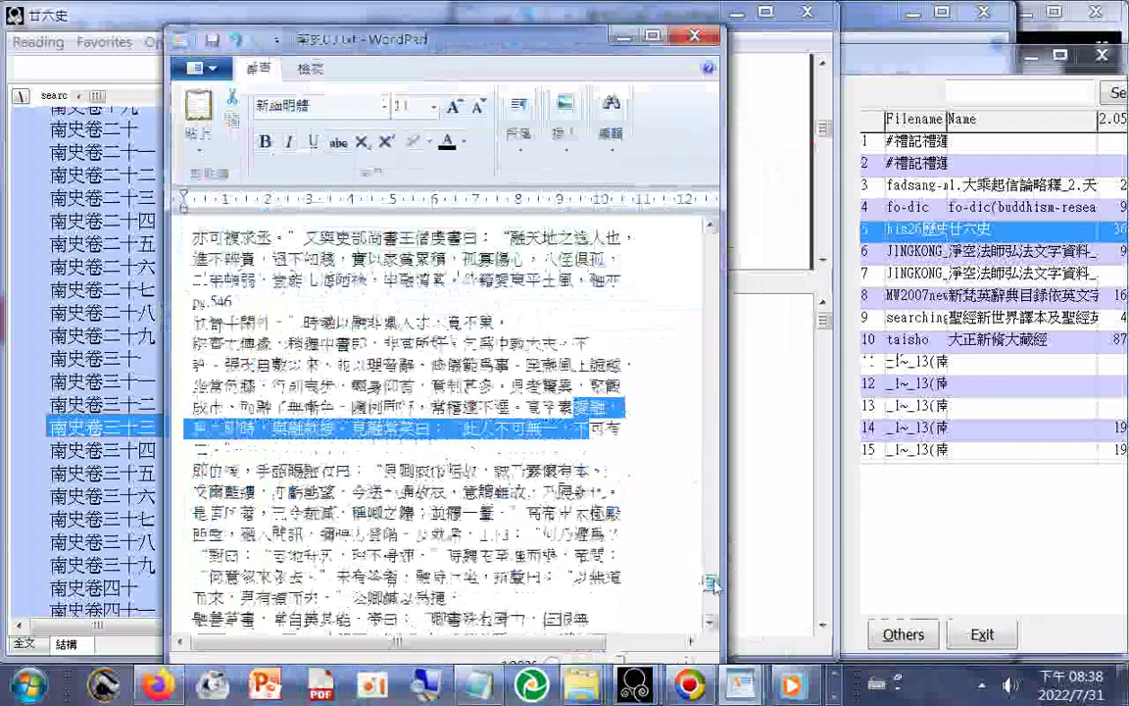
pyautogui.moveTo(710, 471); pyautogui.dragTo(710, 240)
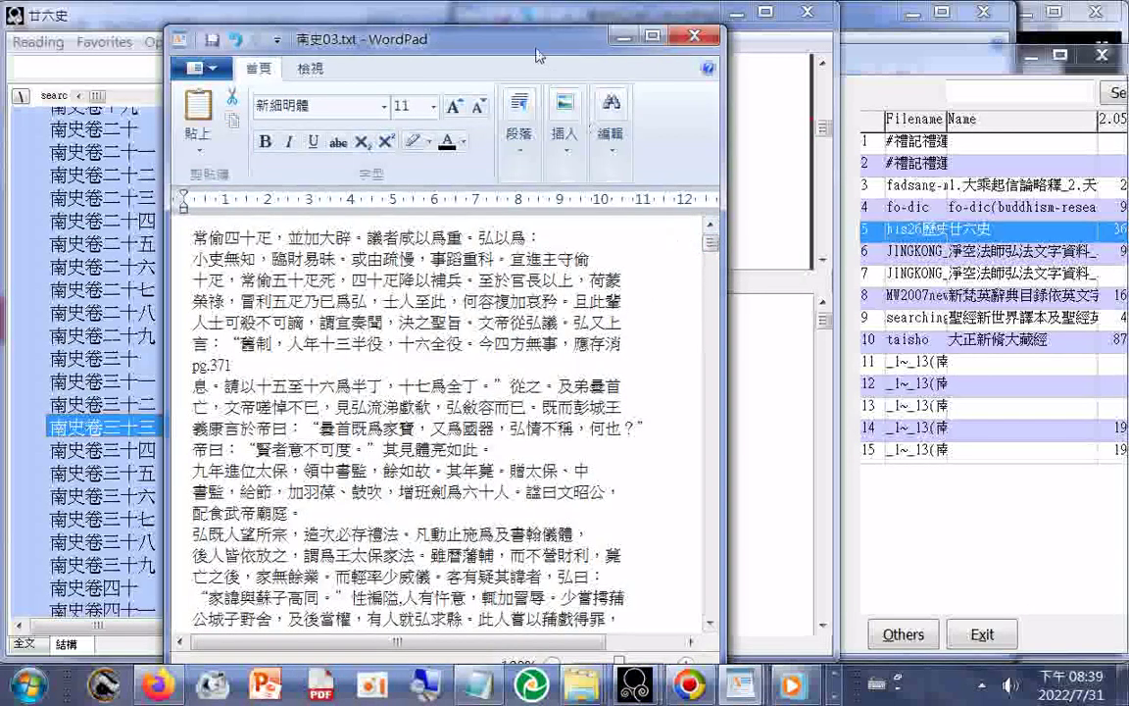
pyautogui.moveTo(531, 44); pyautogui.dragTo(882, 199)
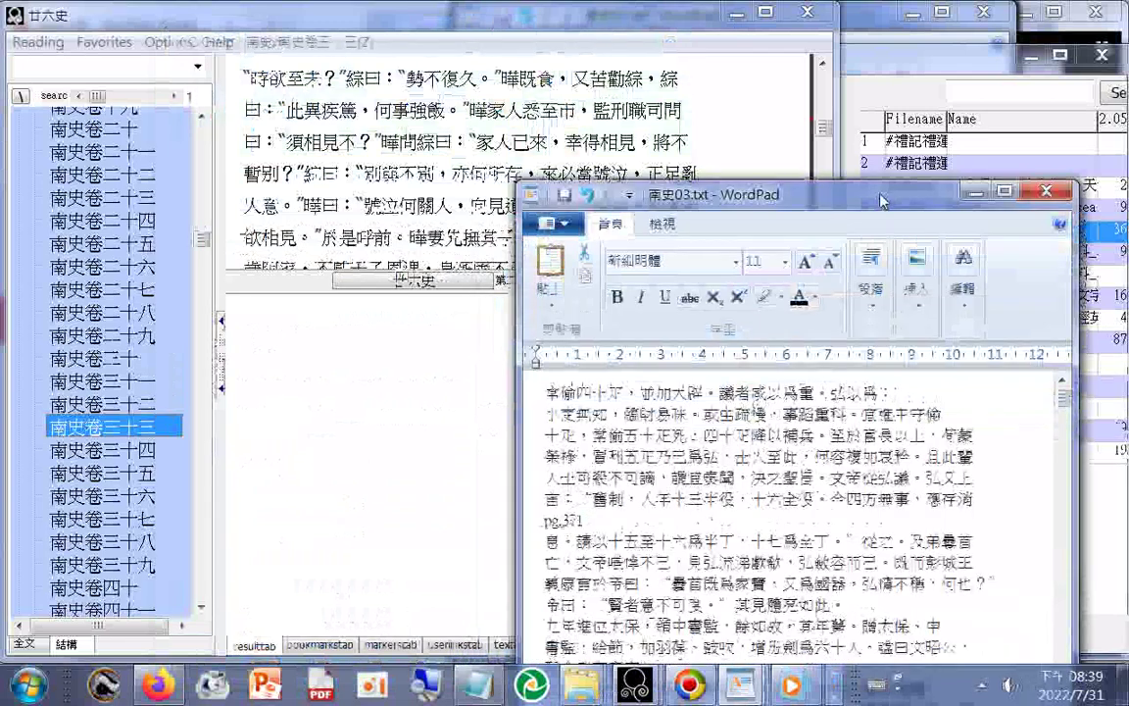
# Step: Match the opening line of 南史03.txt with the end of 南史01.txt, and replace that closing 常偷四十疋 line and dotted row with the copied text
pyautogui.moveTo(740, 684)
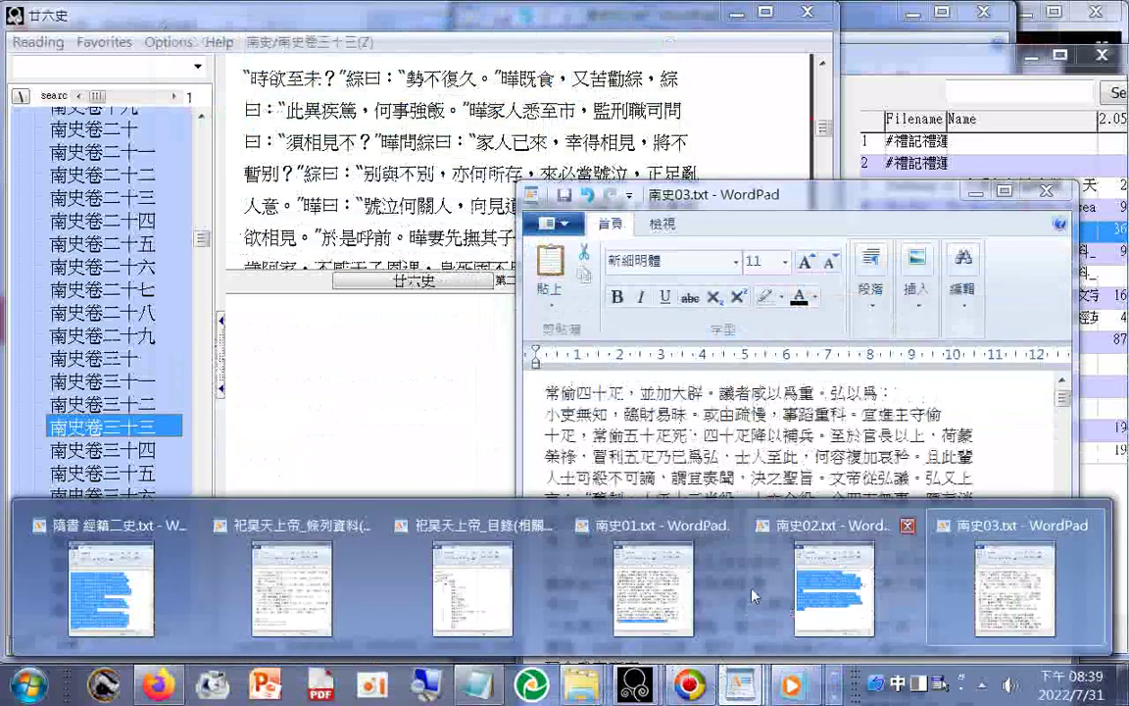
pyautogui.click(701, 578)
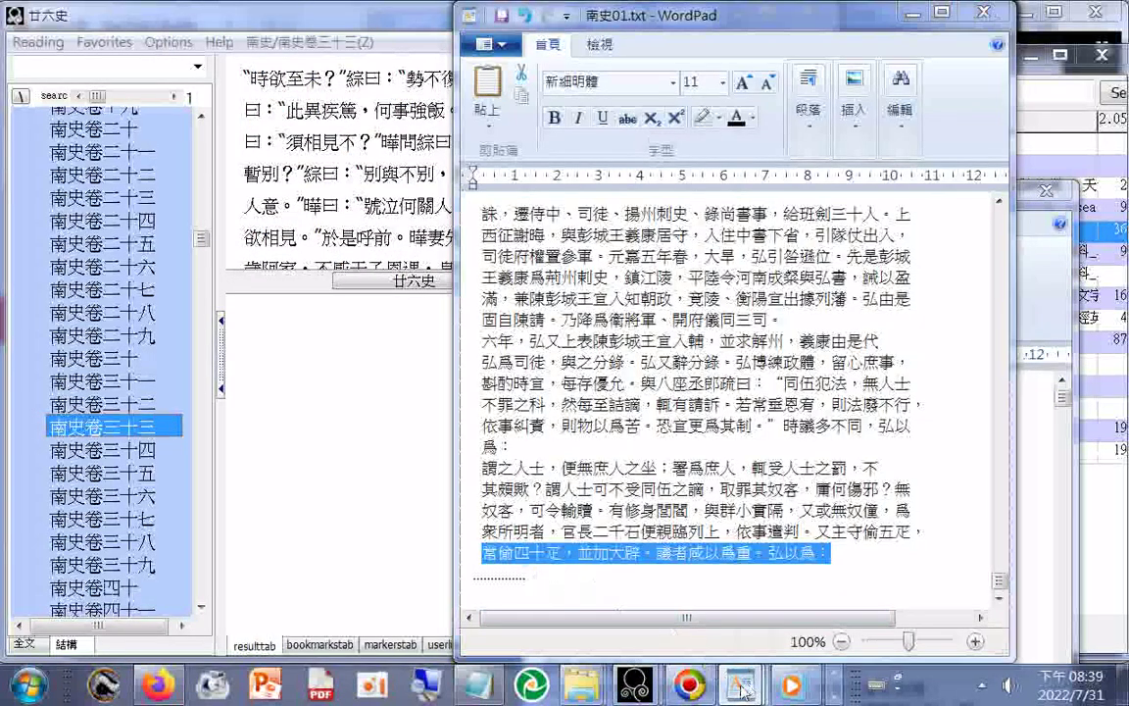
pyautogui.moveTo(740, 685)
pyautogui.click(988, 526)
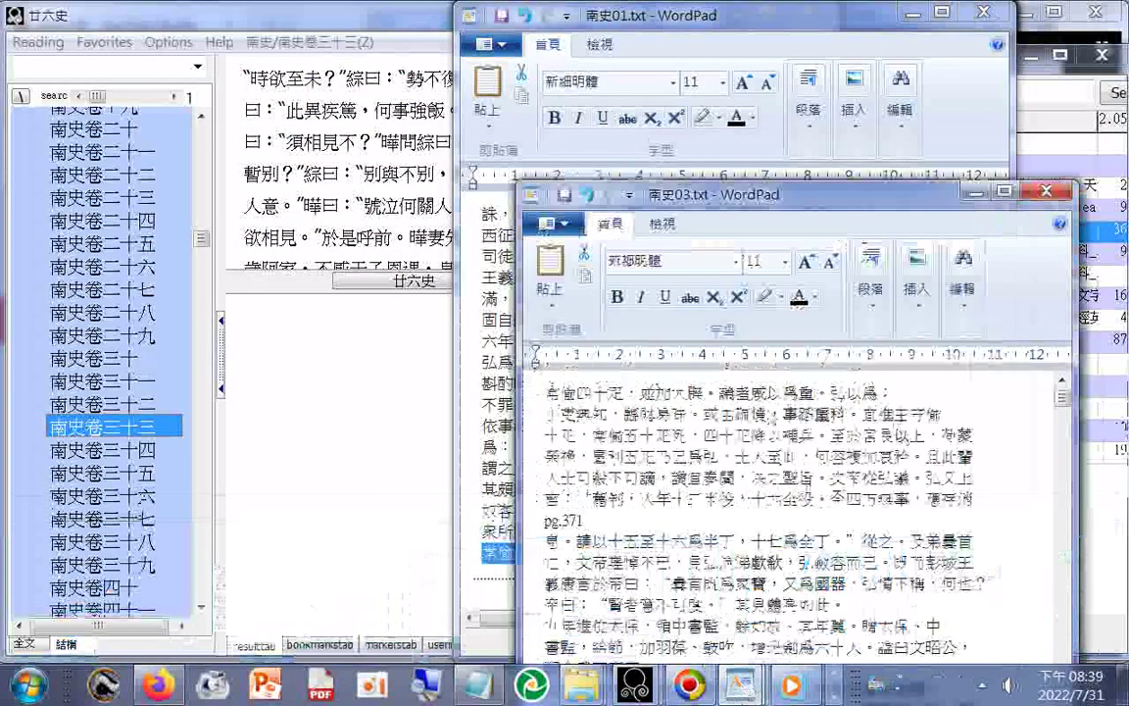
pyautogui.moveTo(546, 392); pyautogui.dragTo(676, 394)
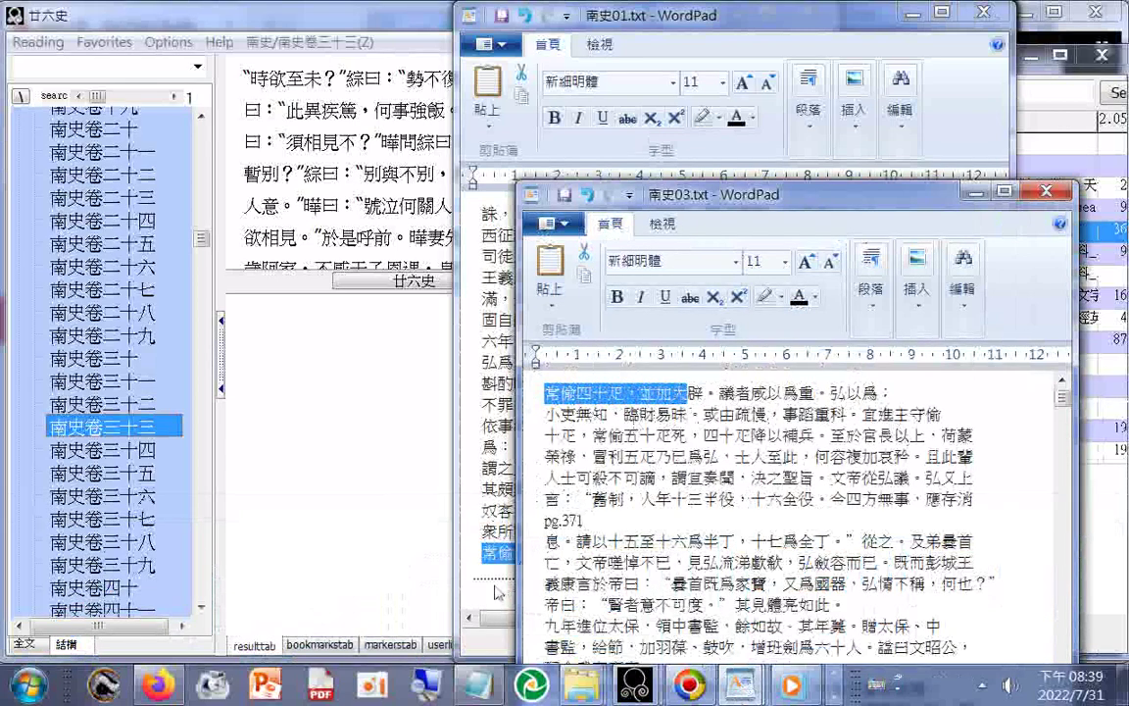
pyautogui.click(477, 558)
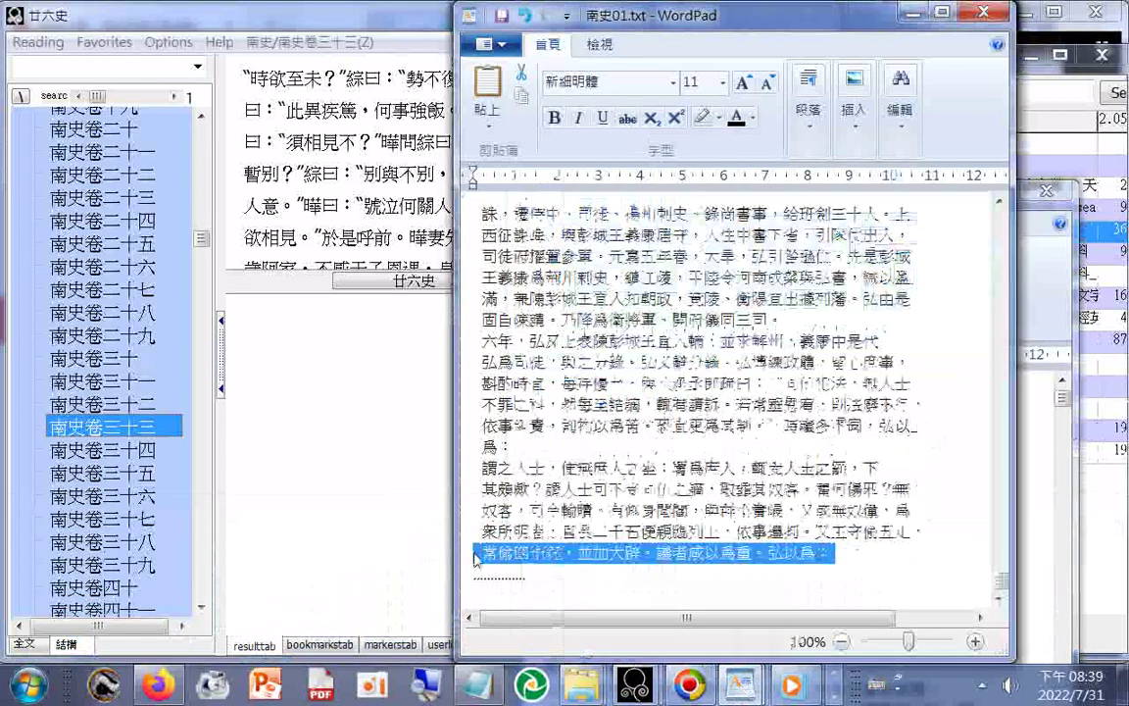
pyautogui.rightClick(565, 565)
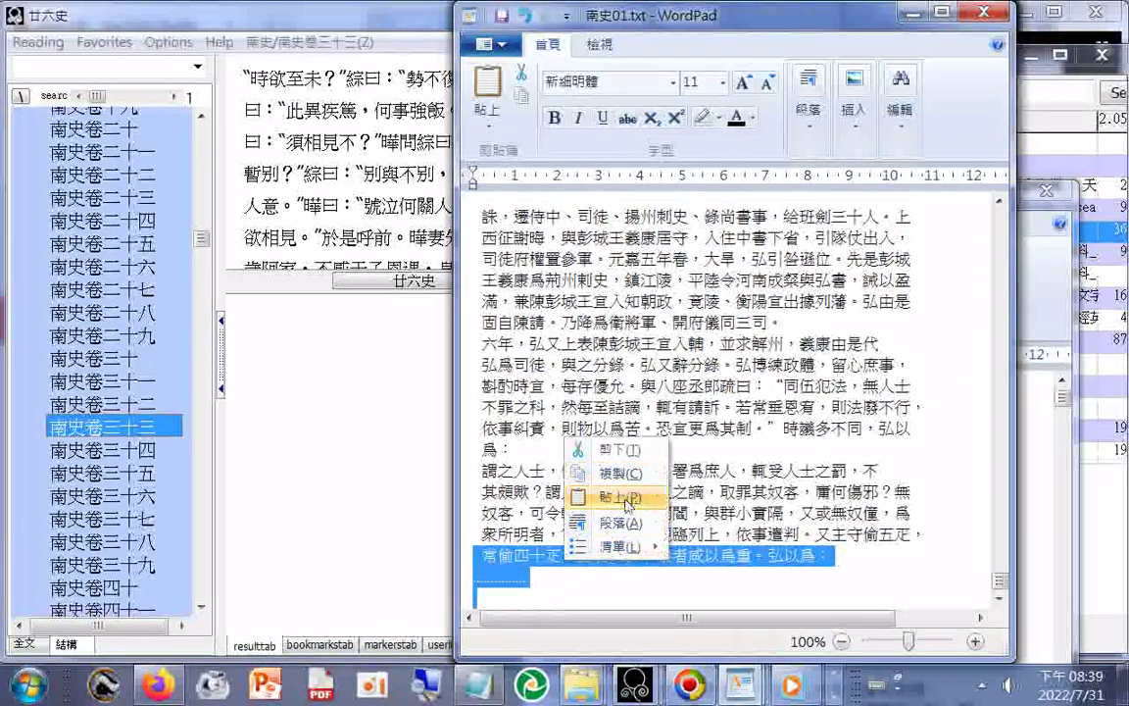
pyautogui.click(565, 457)
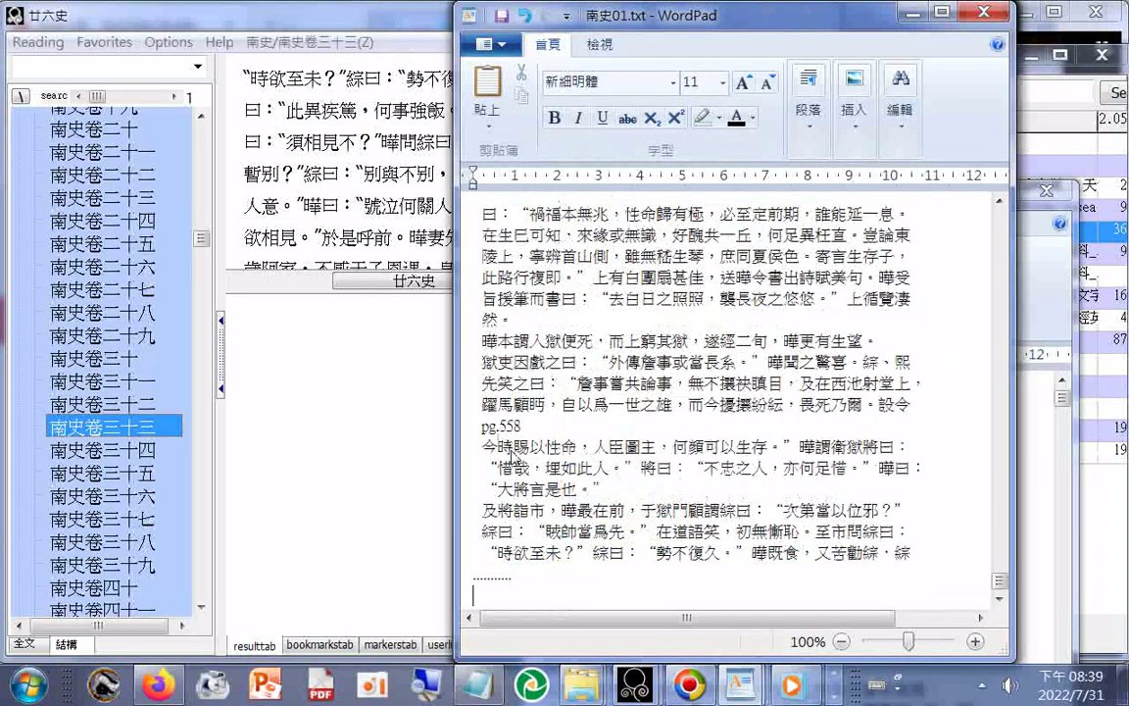
pyautogui.click(910, 10)
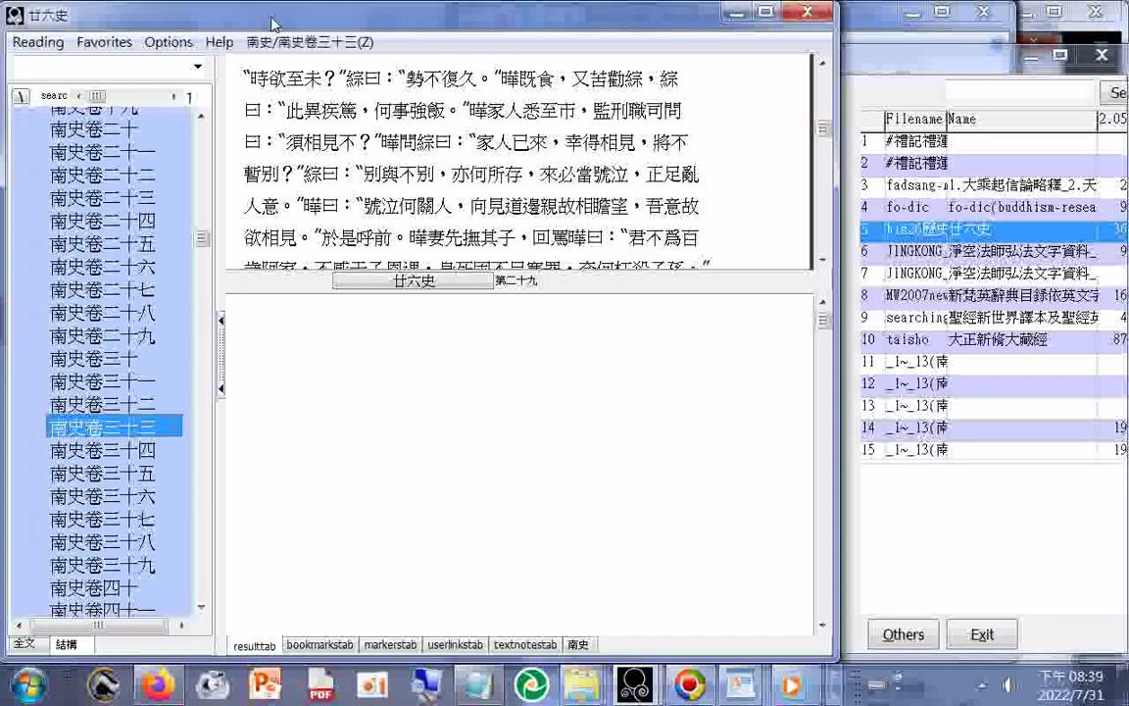
# Step: Check the page marks in the 南史卷三十三 reading text against the page marks near the end of 南史03.txt
pyautogui.click(818, 175)
pyautogui.click(820, 173)
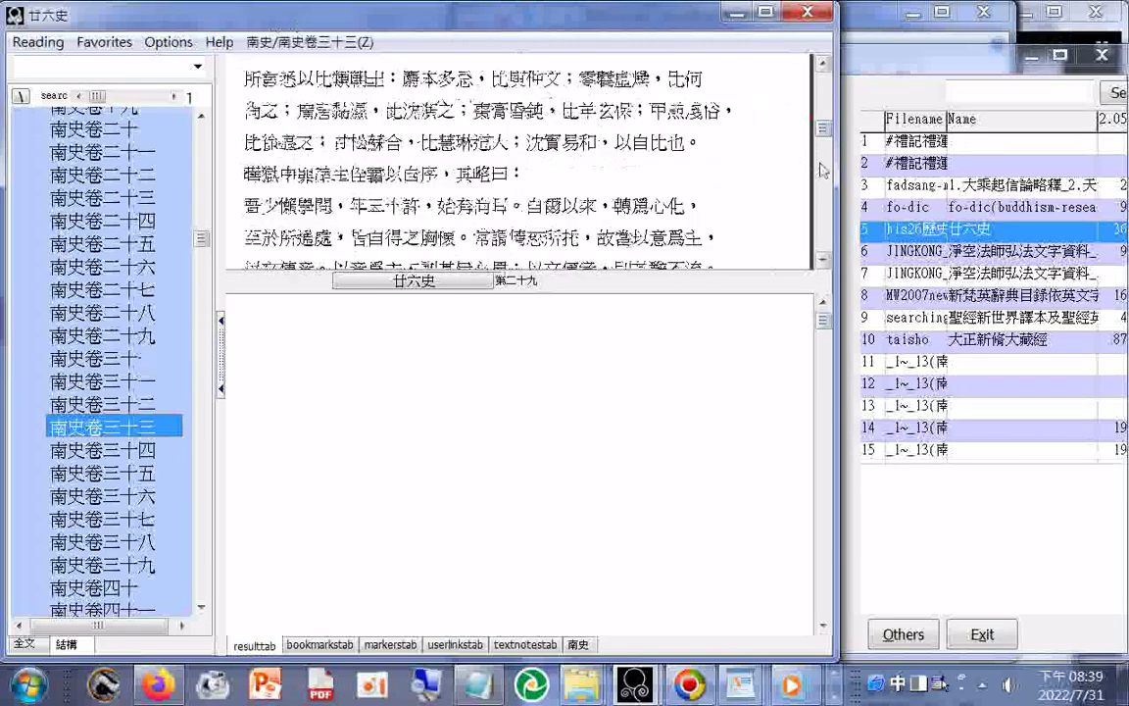
pyautogui.click(821, 171)
pyautogui.click(824, 166)
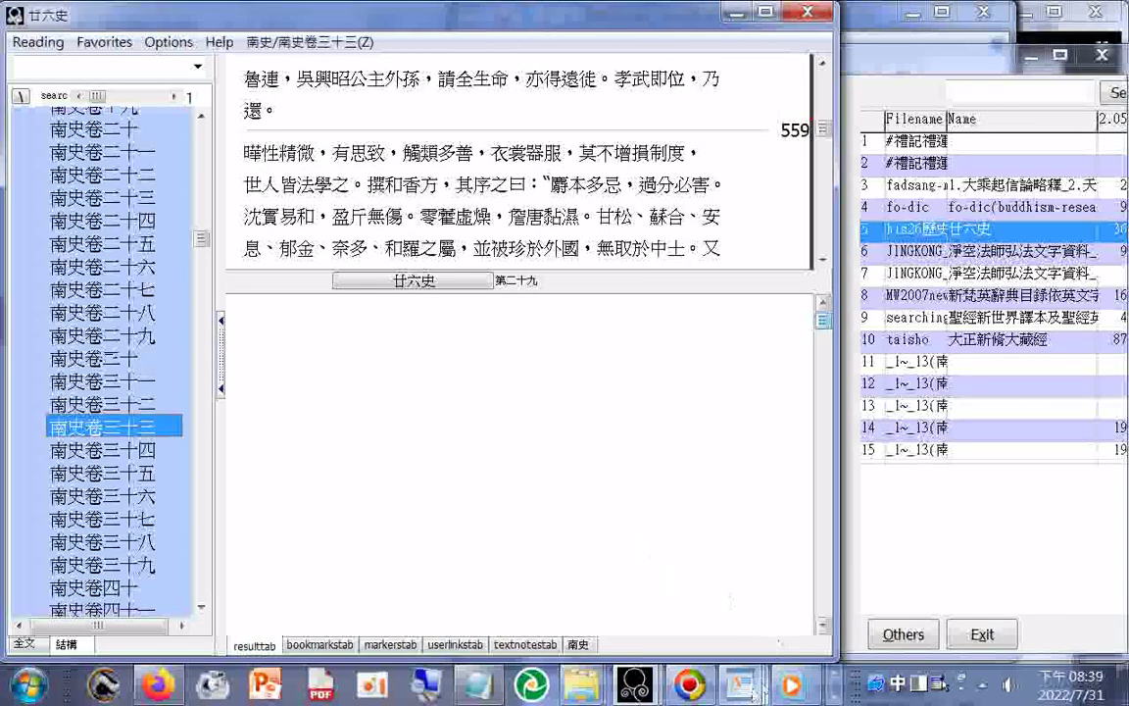
pyautogui.moveTo(741, 684)
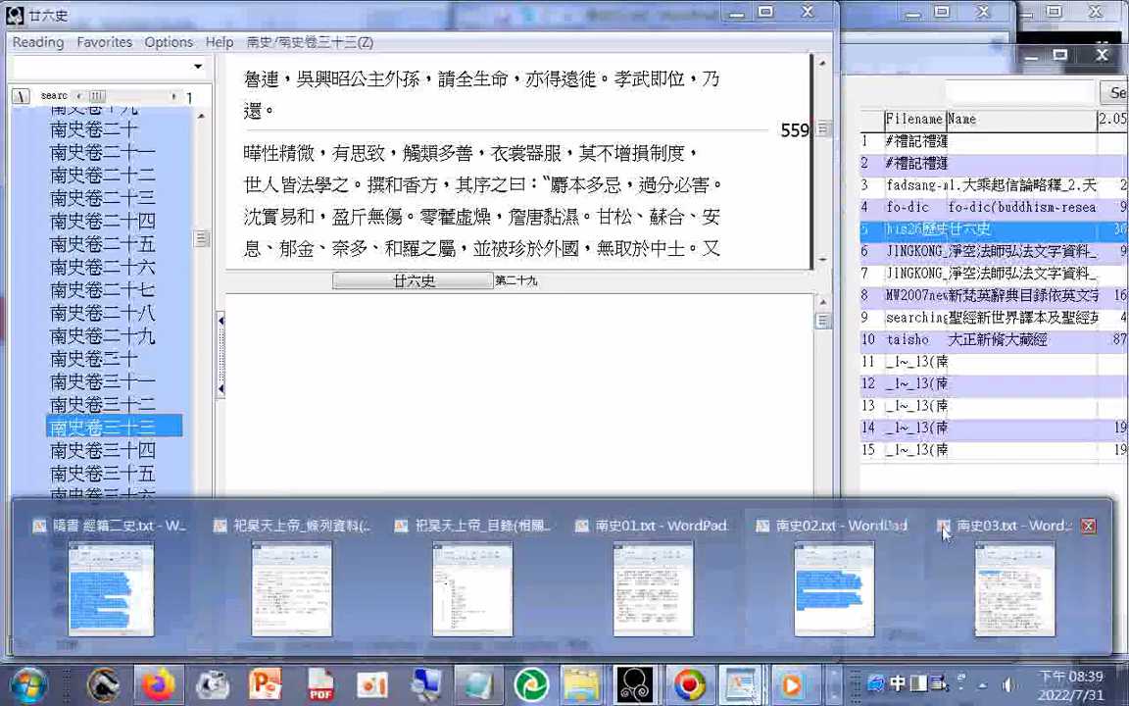
pyautogui.click(1012, 522)
pyautogui.moveTo(726, 194); pyautogui.dragTo(674, 18)
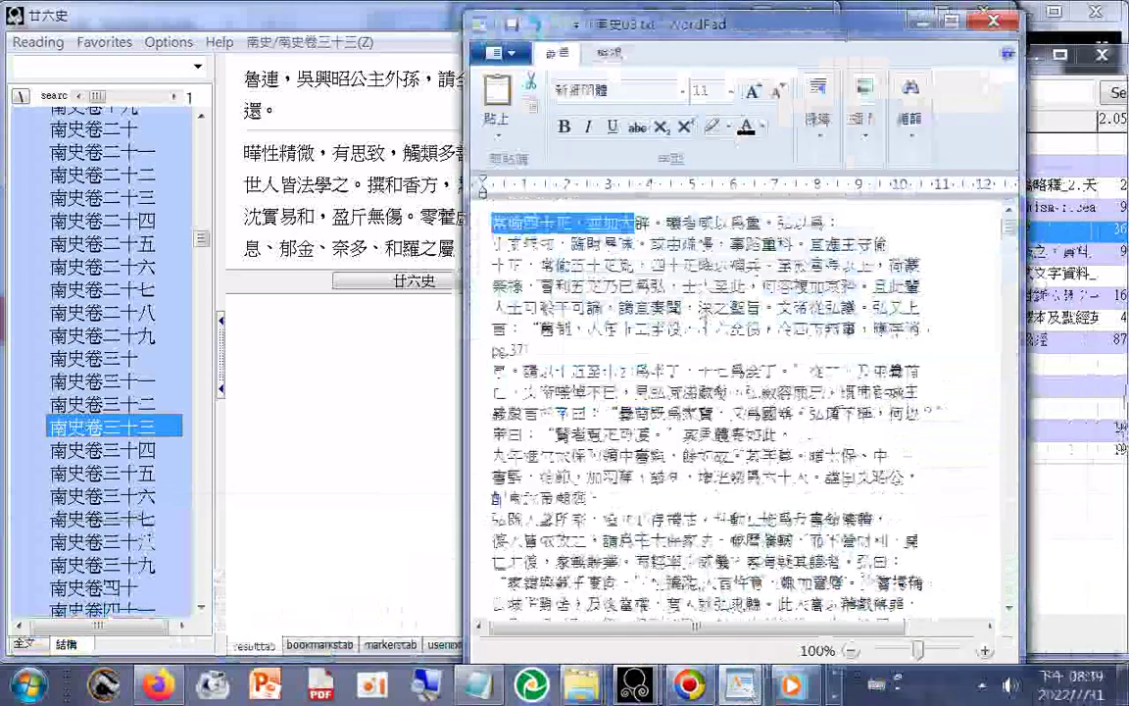
pyautogui.scroll(-5, 1014, 235)
pyautogui.moveTo(1015, 236); pyautogui.dragTo(1011, 588)
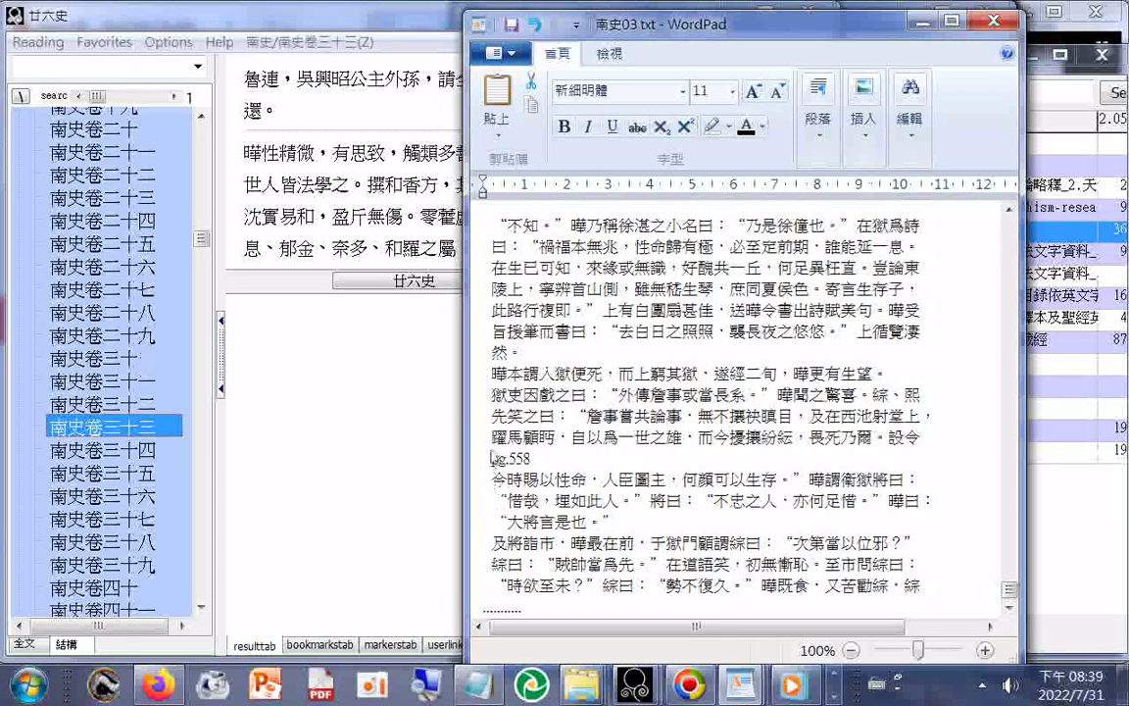
pyautogui.moveTo(493, 459); pyautogui.dragTo(541, 460)
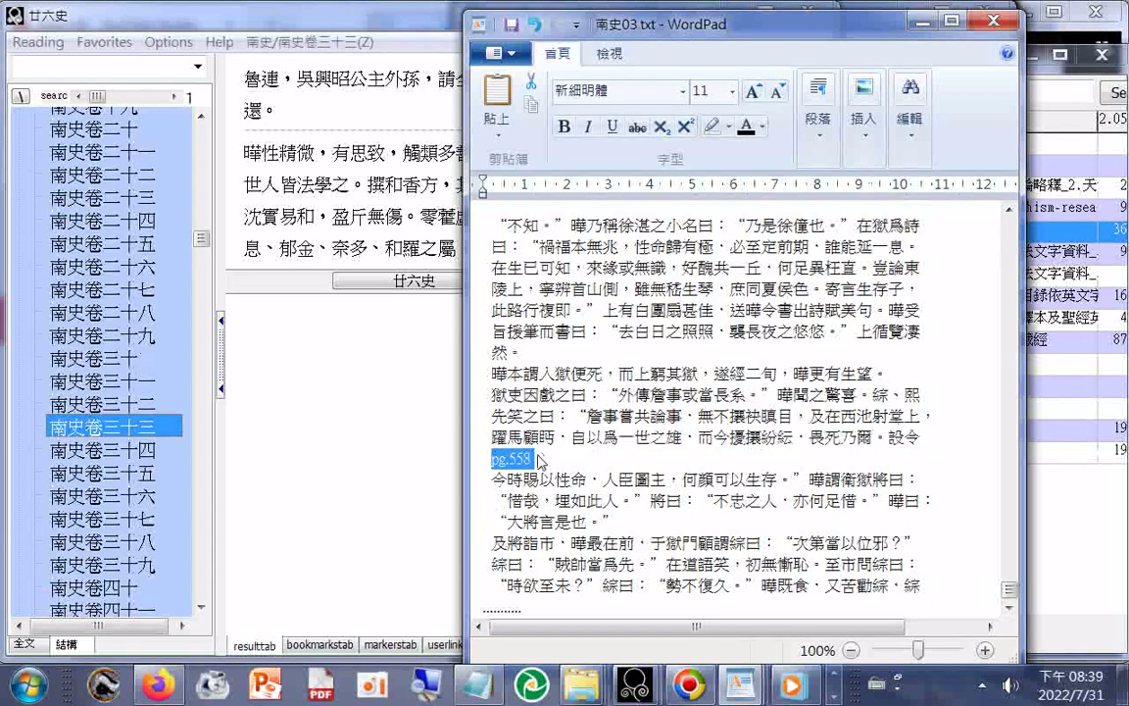
pyautogui.click(694, 522)
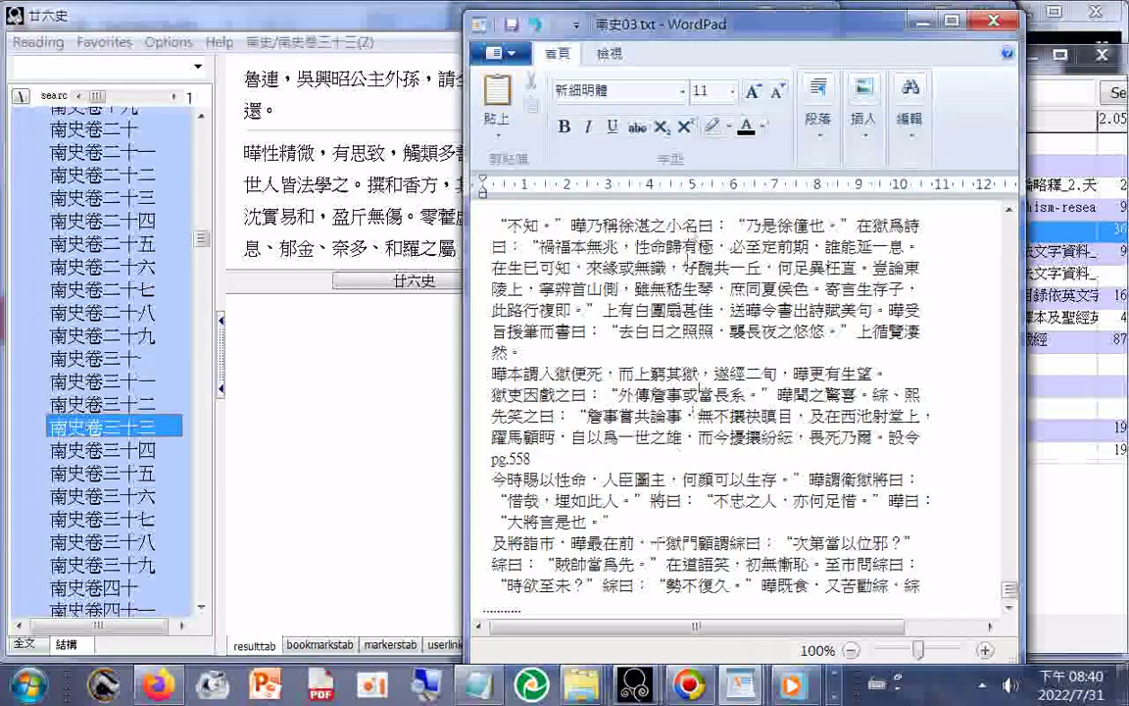
pyautogui.moveTo(755, 34)
pyautogui.mouseDown()
pyautogui.moveTo(797, 428)
pyautogui.moveTo(755, 28)
pyautogui.moveTo(745, 52)
pyautogui.mouseUp()
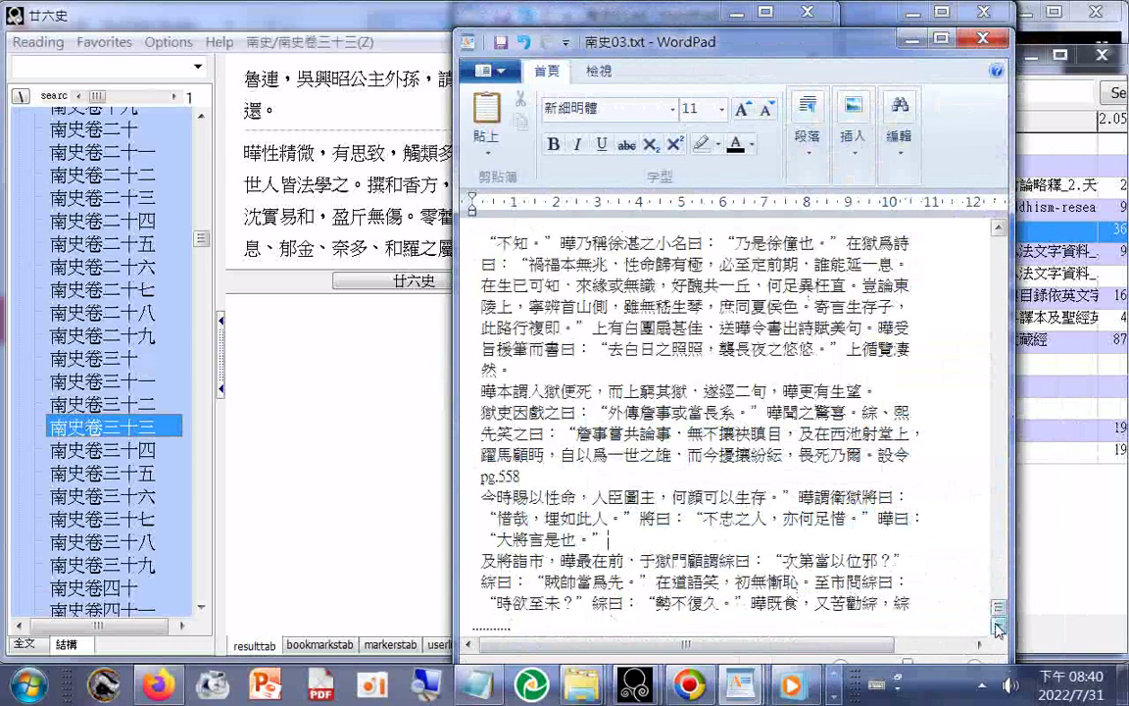
# Step: Reopen the 廿六史 export file dialog and open 南史04.txt from drive H: in WordPad
pyautogui.click(38, 42)
pyautogui.click(71, 206)
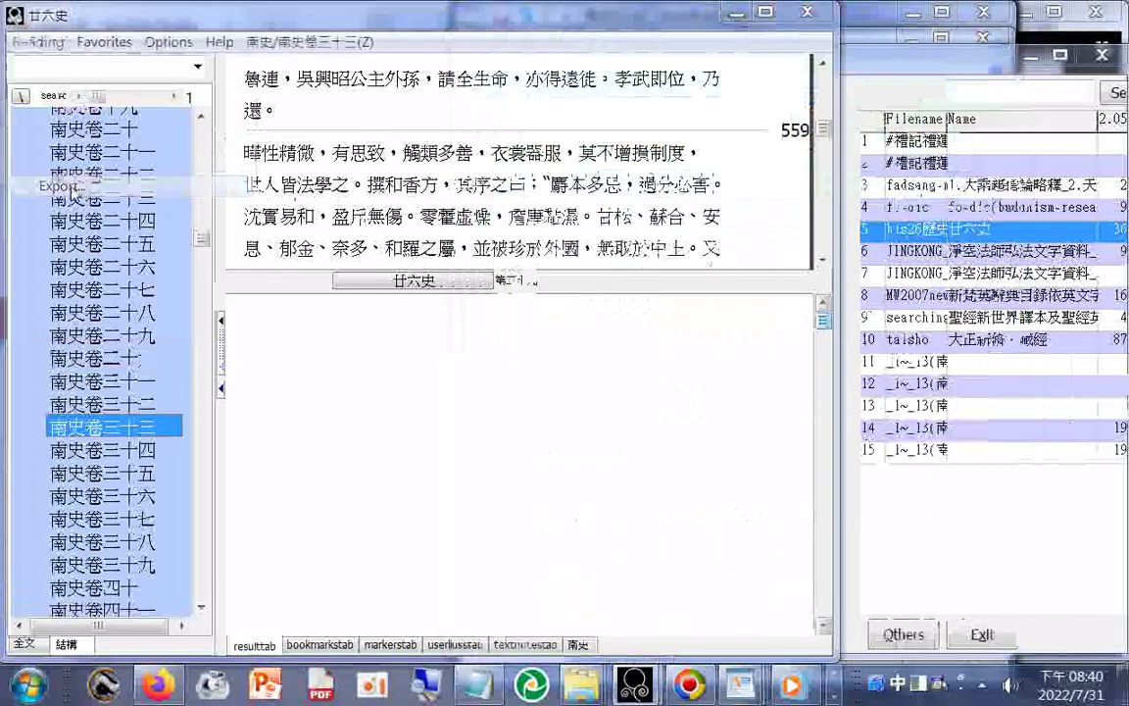
pyautogui.rightClick(406, 208)
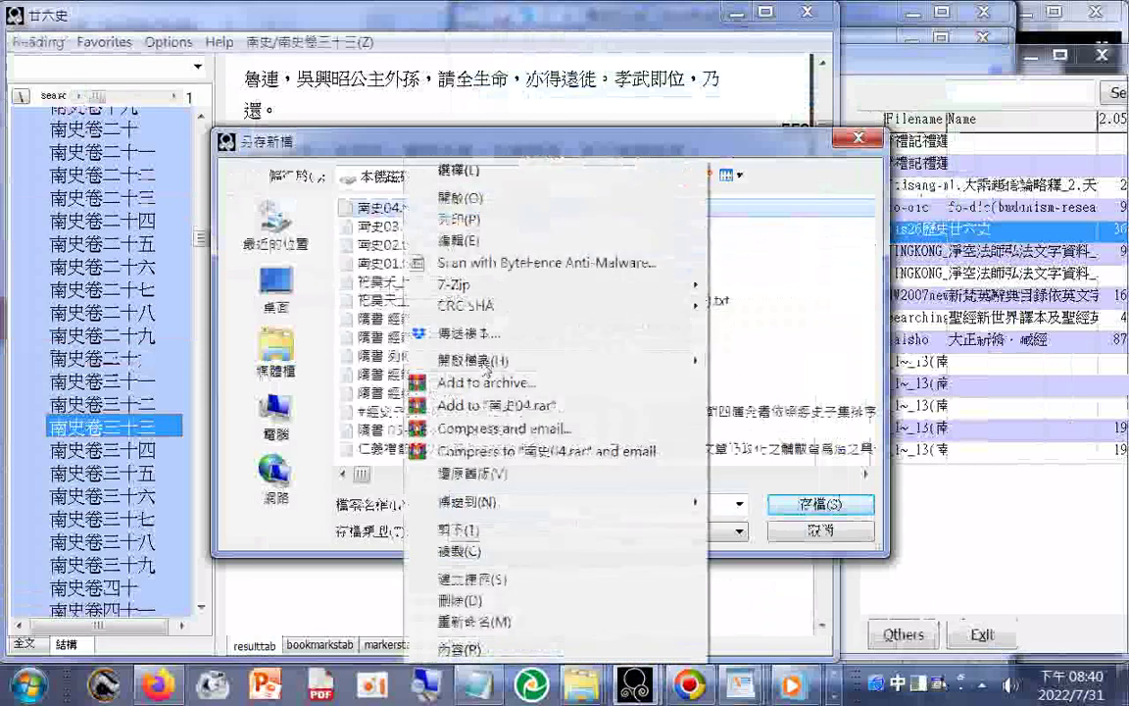
pyautogui.moveTo(588, 361)
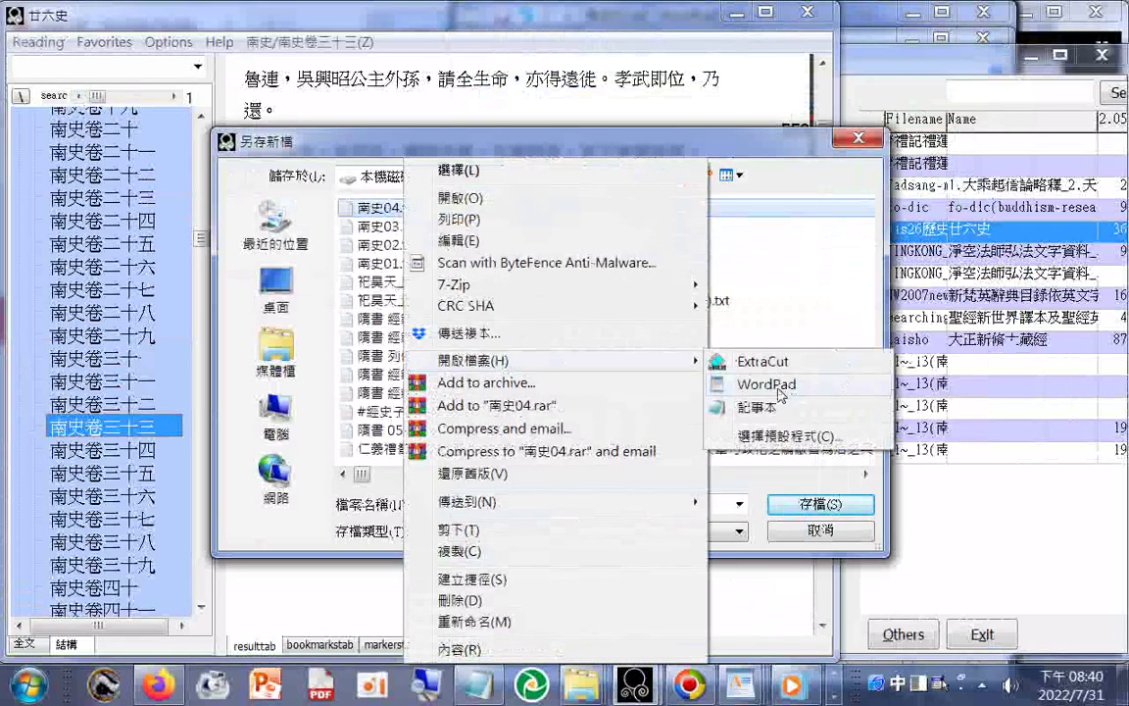
pyautogui.click(779, 392)
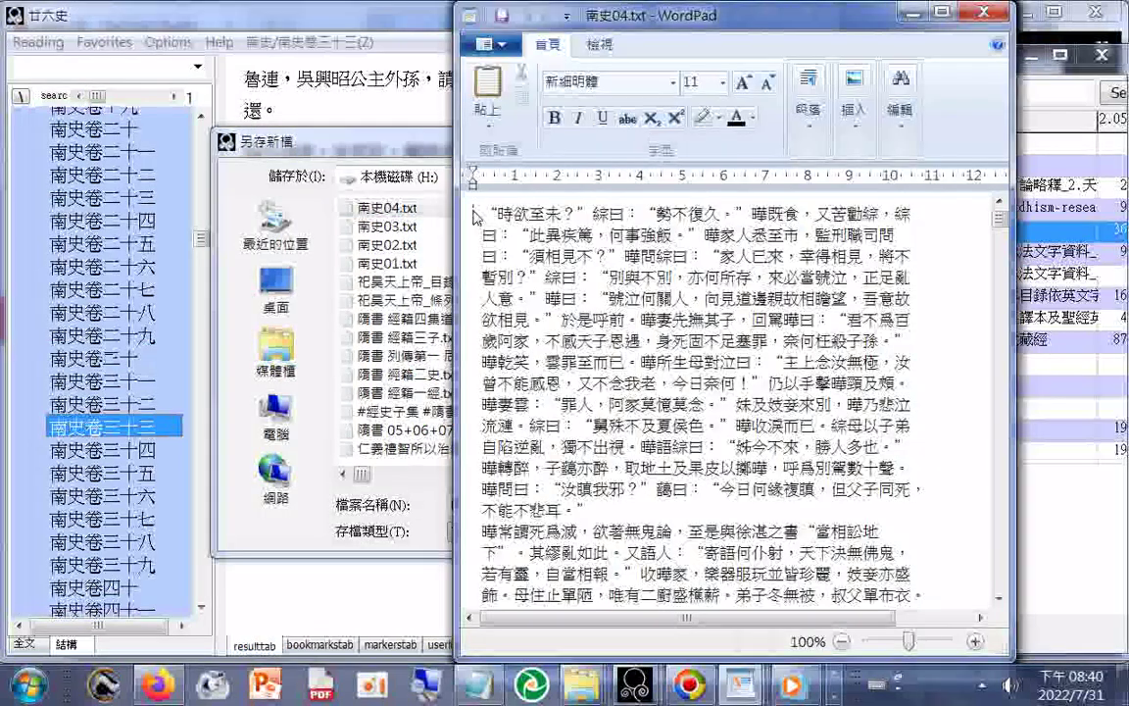
# Step: Look through 南史04.txt from its opening “時欲至未 line to its end, and copy the whole text
pyautogui.moveTo(475, 214); pyautogui.dragTo(574, 212)
pyautogui.scroll(-1, 481, 505)
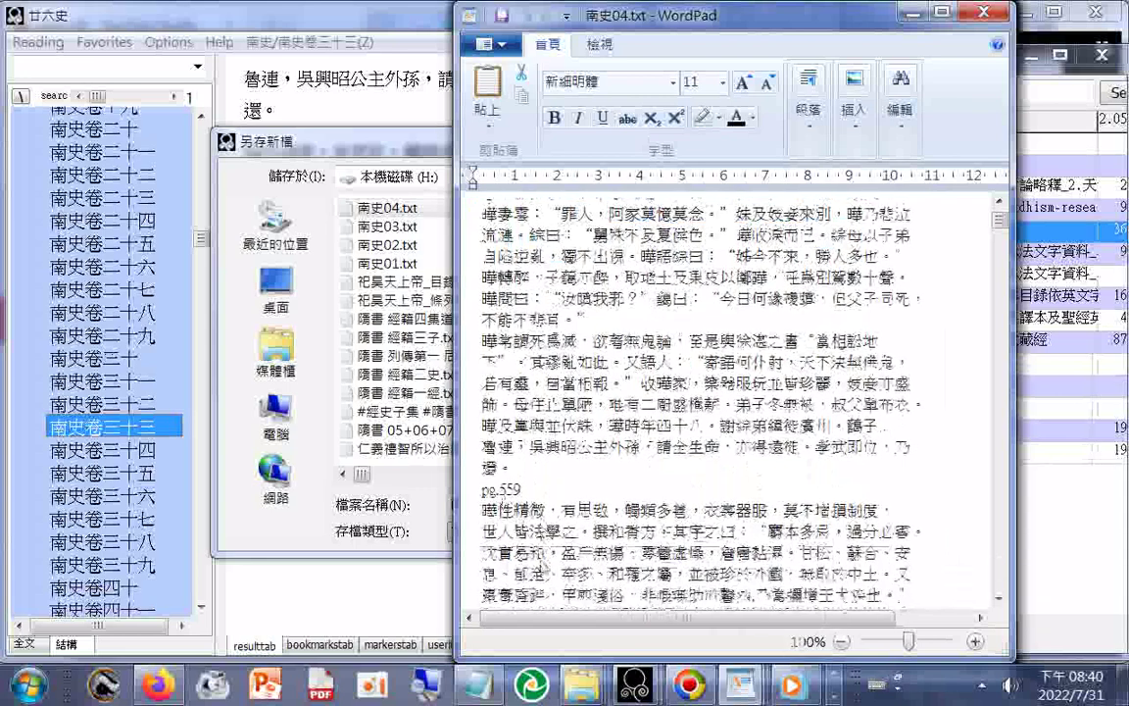
pyautogui.scroll(-4, 745, 468)
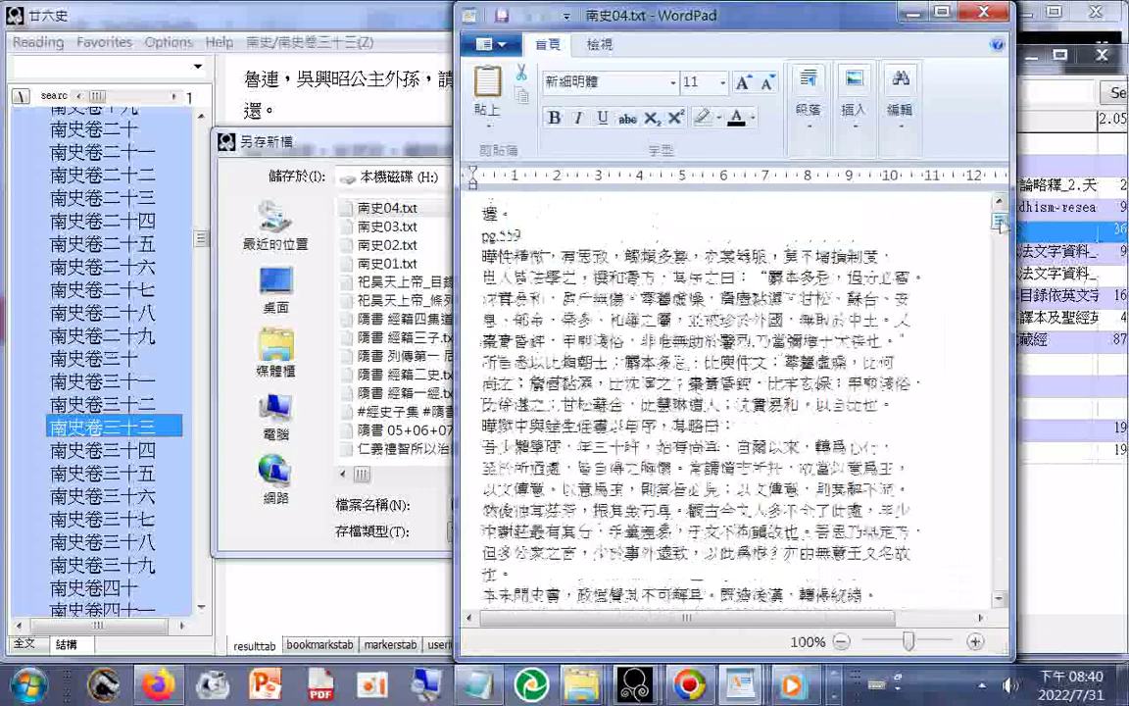
pyautogui.click(1000, 238)
pyautogui.moveTo(1001, 238); pyautogui.dragTo(1021, 580)
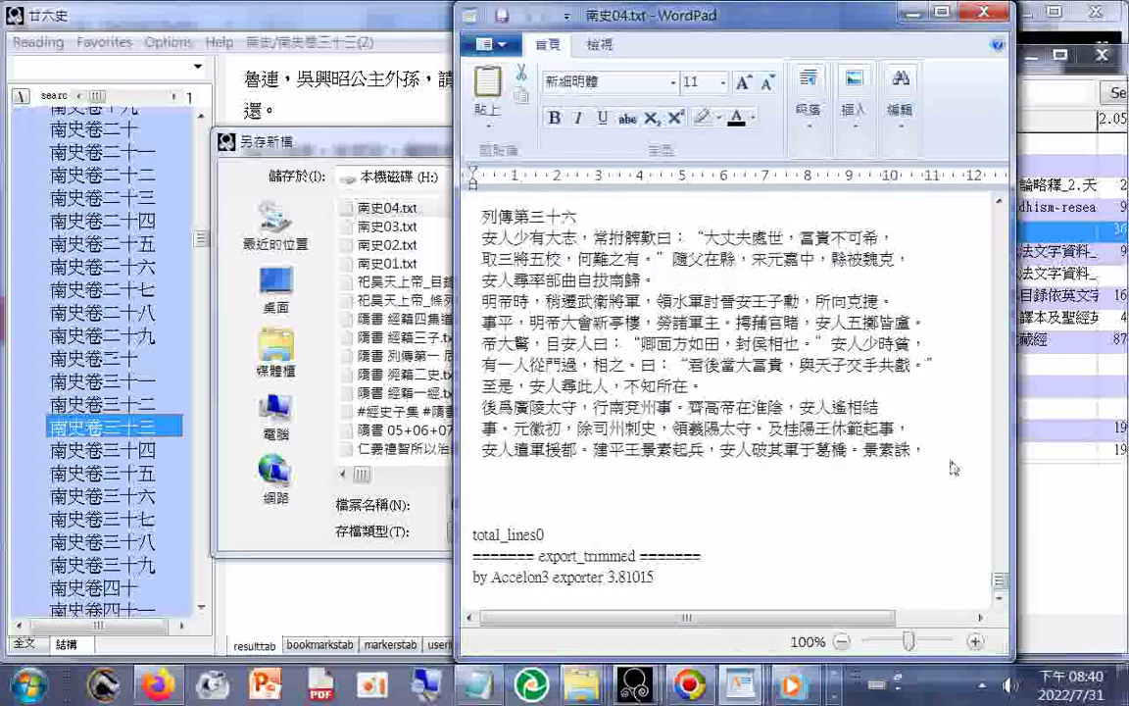
pyautogui.tripleClick(858, 422)
pyautogui.rightClick(652, 387)
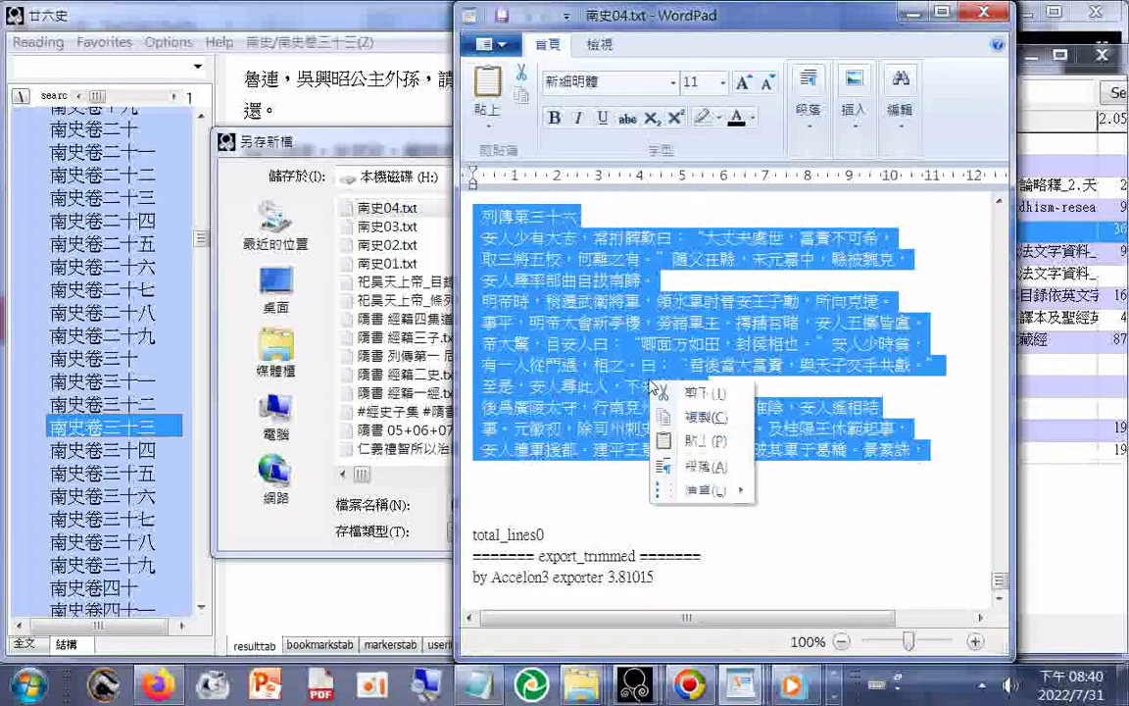
pyautogui.click(707, 417)
pyautogui.scroll(3, 673, 322)
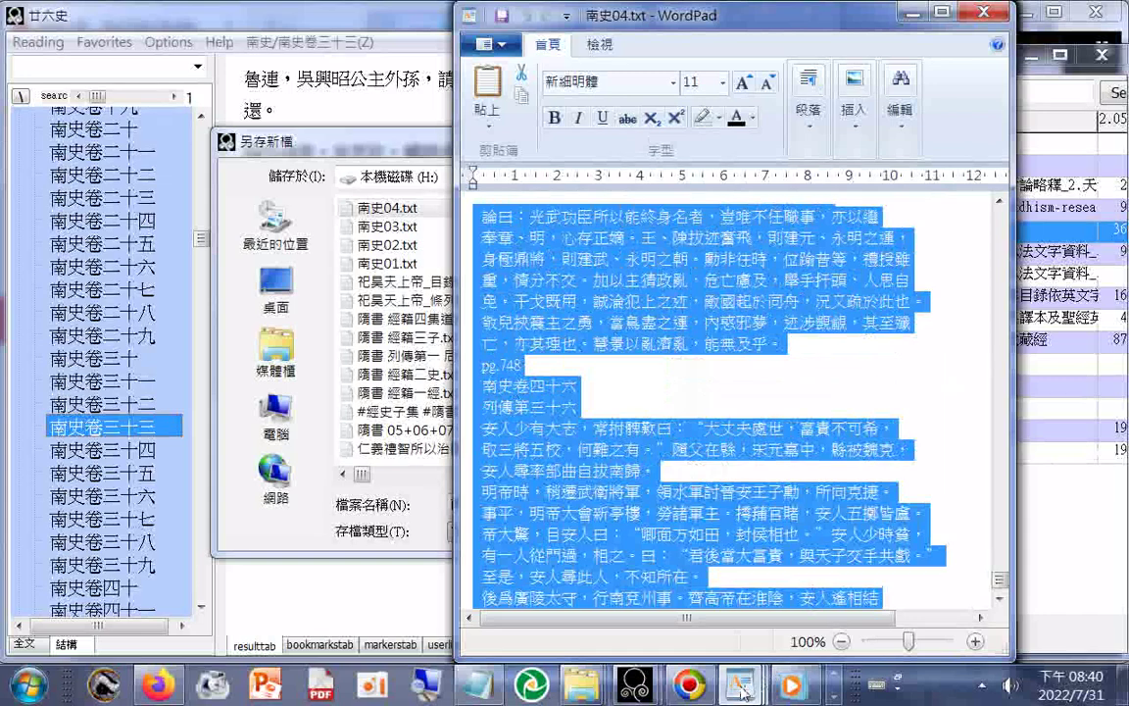
# Step: Switch to 南史01.txt and replace its closing “時欲至未 line and dotted row with the copied 南史04.txt text
pyautogui.moveTo(740, 684)
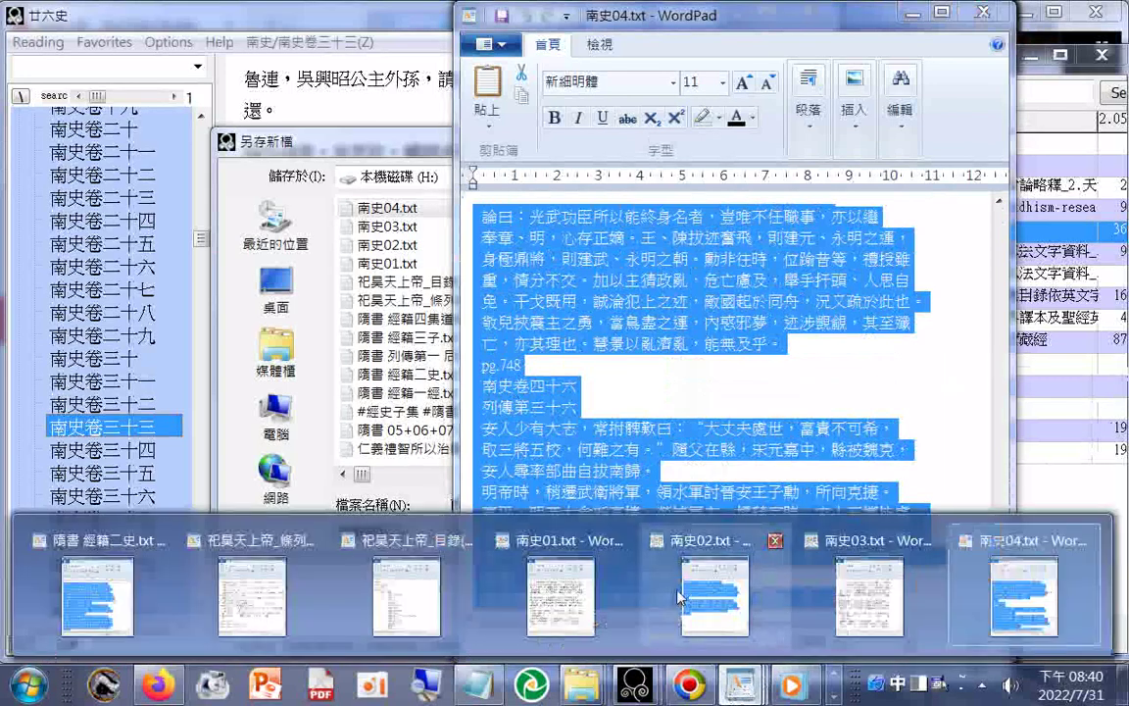
pyautogui.click(610, 551)
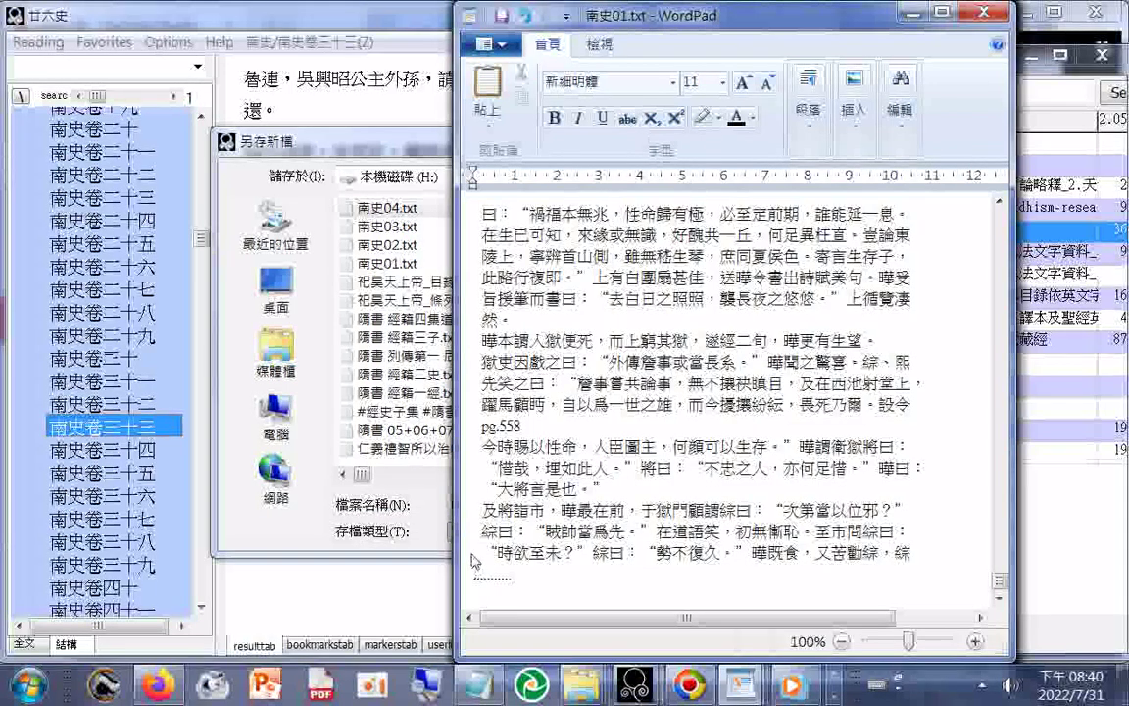
pyautogui.moveTo(477, 551); pyautogui.dragTo(551, 613)
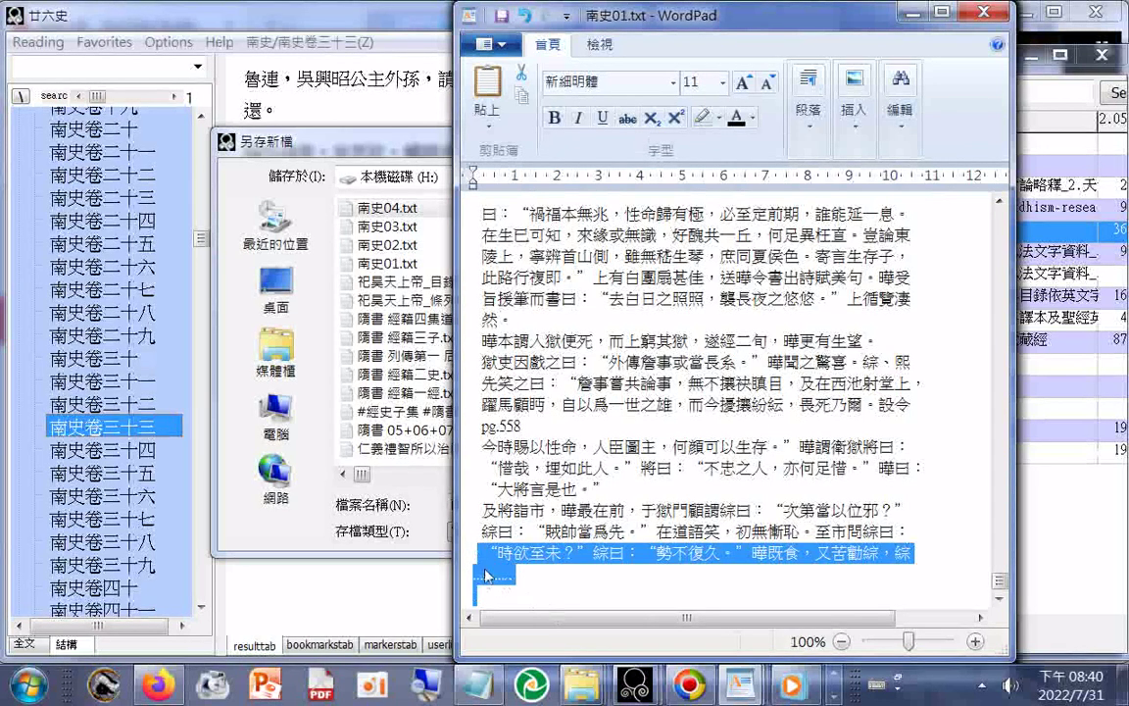
pyautogui.rightClick(573, 555)
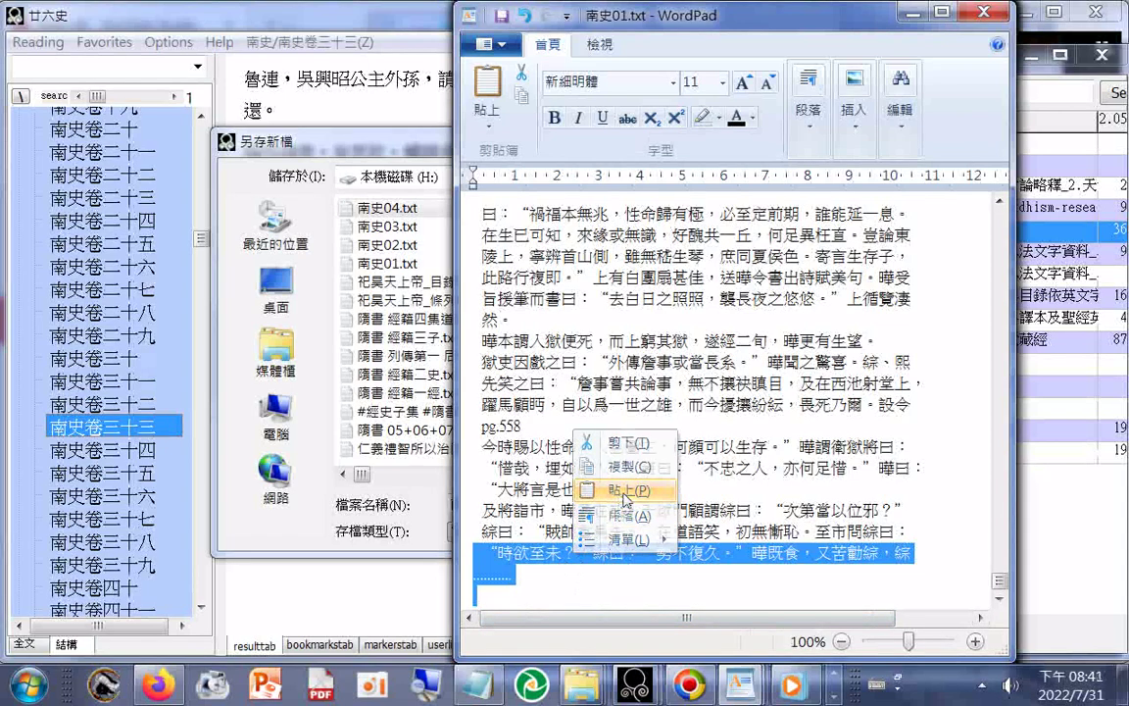
pyautogui.click(625, 499)
# Step: Copy the last line of 南史01.txt, beginning 安人遣軍援都, dismiss the 廿六史 export dialog, and search the database for that line
pyautogui.moveTo(482, 512); pyautogui.dragTo(904, 584)
pyautogui.rightClick(904, 584)
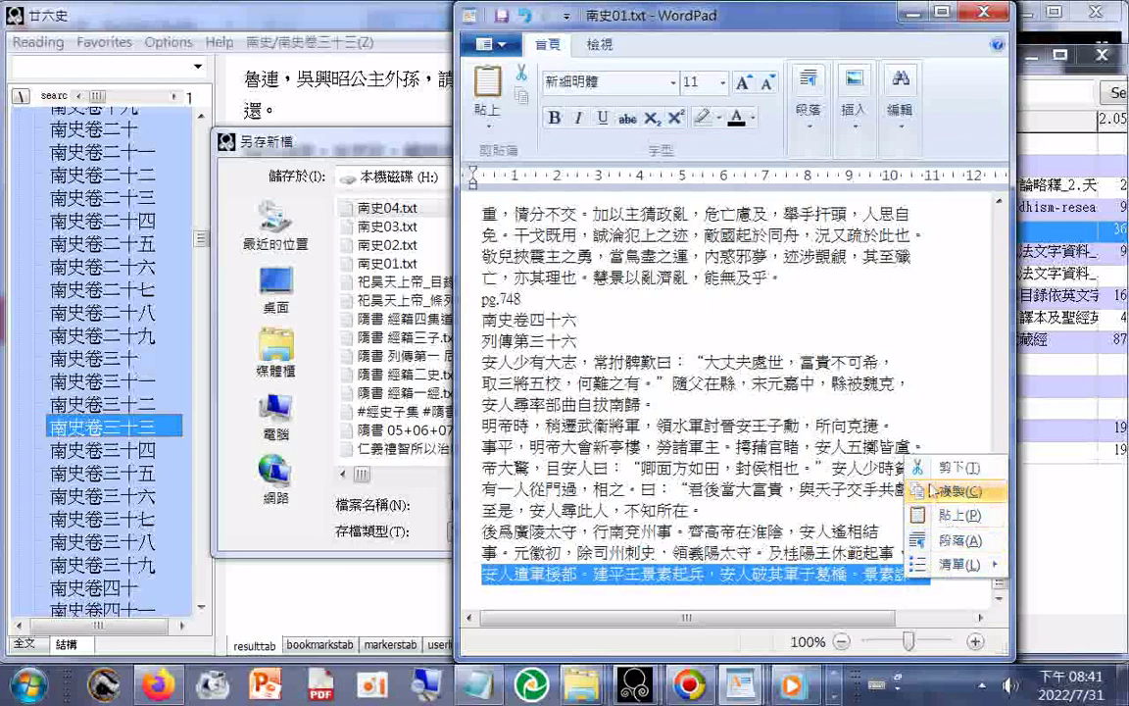
pyautogui.click(939, 498)
pyautogui.click(299, 526)
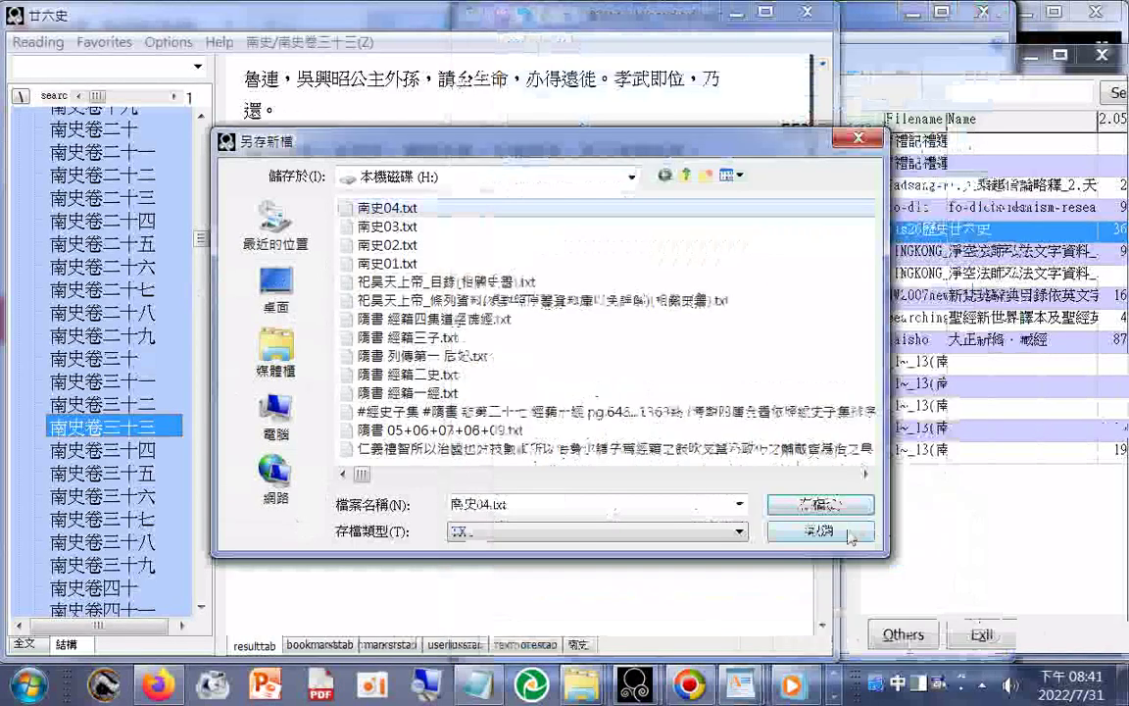
pyautogui.click(833, 535)
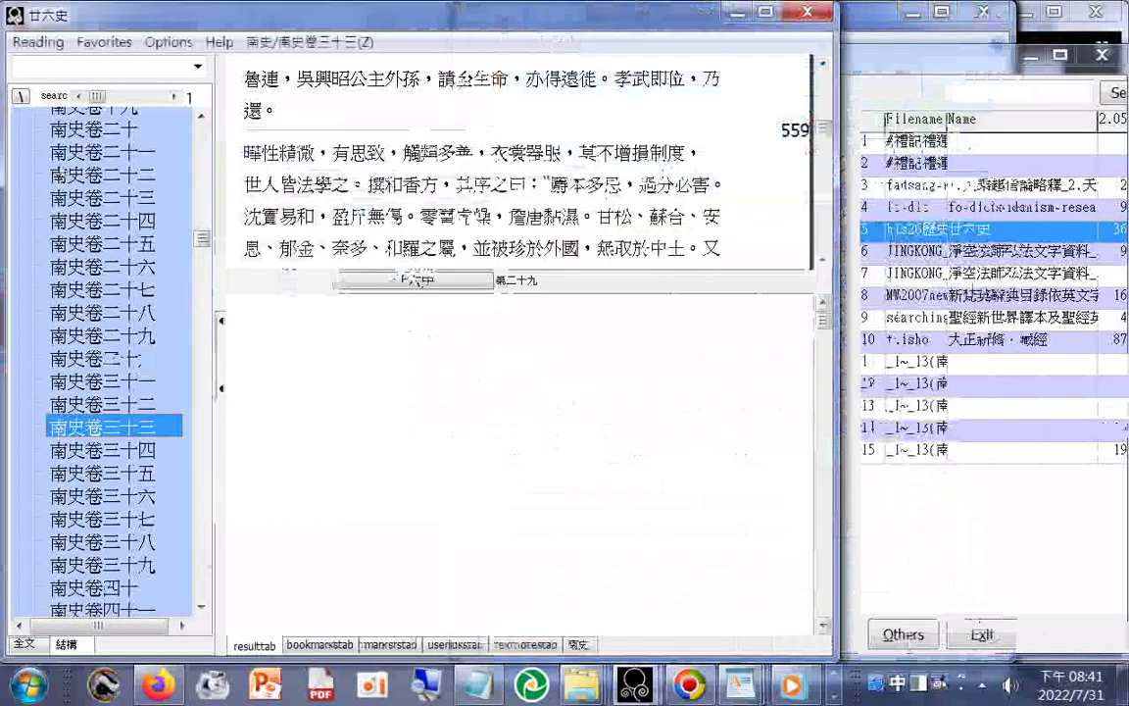
pyautogui.rightClick(79, 63)
pyautogui.click(140, 150)
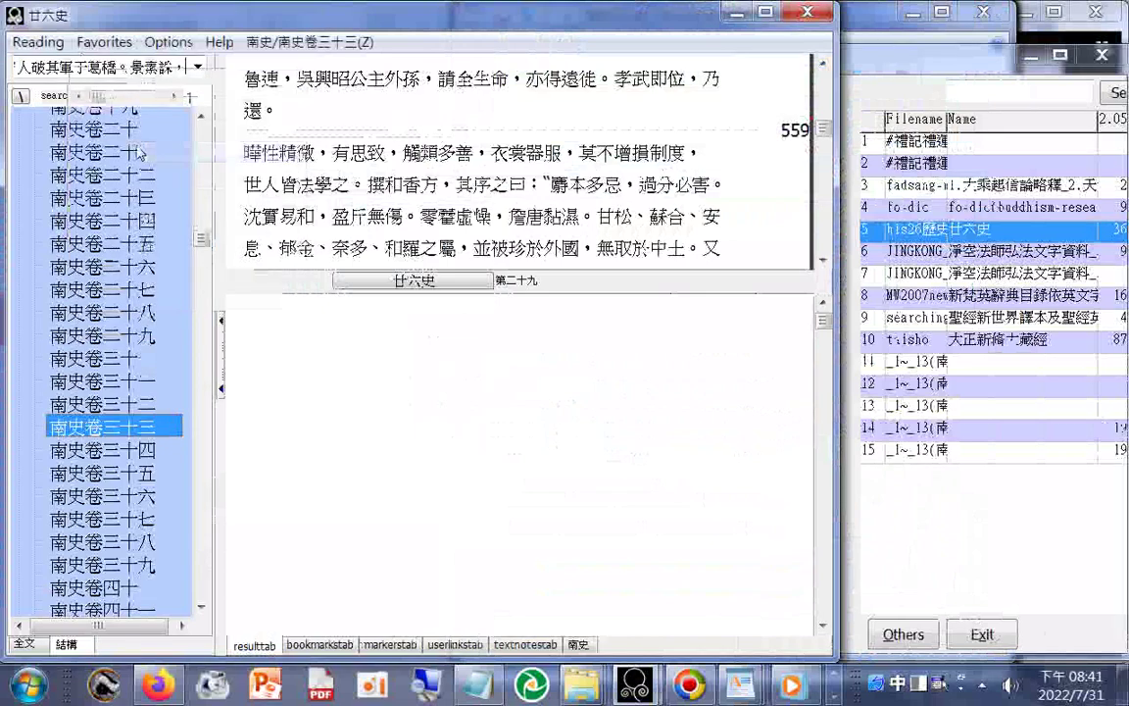
pyautogui.press('Return')
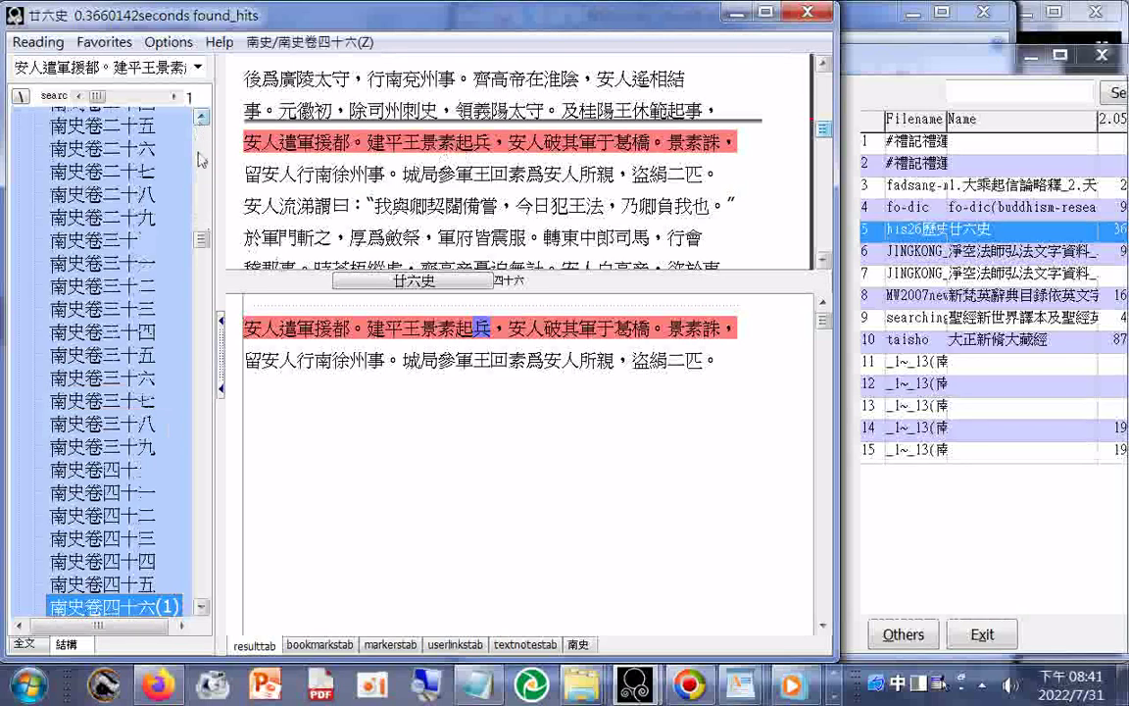
# Step: Check in the contents tree which 南史 volumes follow 南史卷四十六, up to the start of 北史
pyautogui.moveTo(199, 610); pyautogui.dragTo(199, 610)
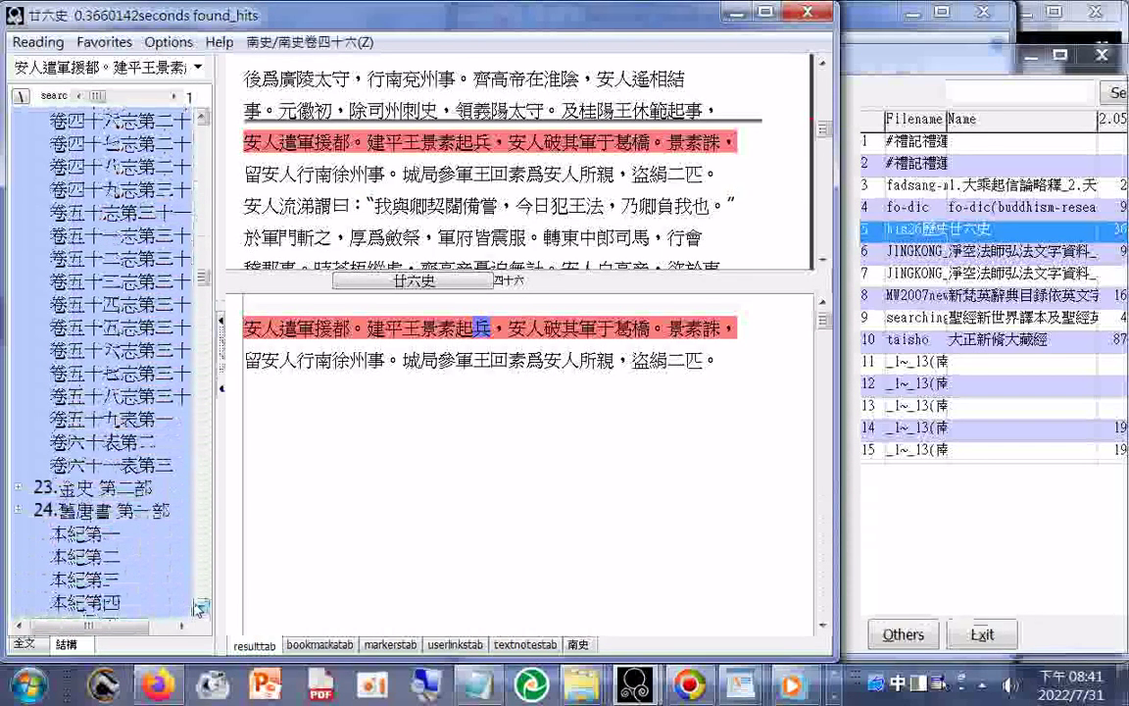
pyautogui.scroll(-15, 162, 404)
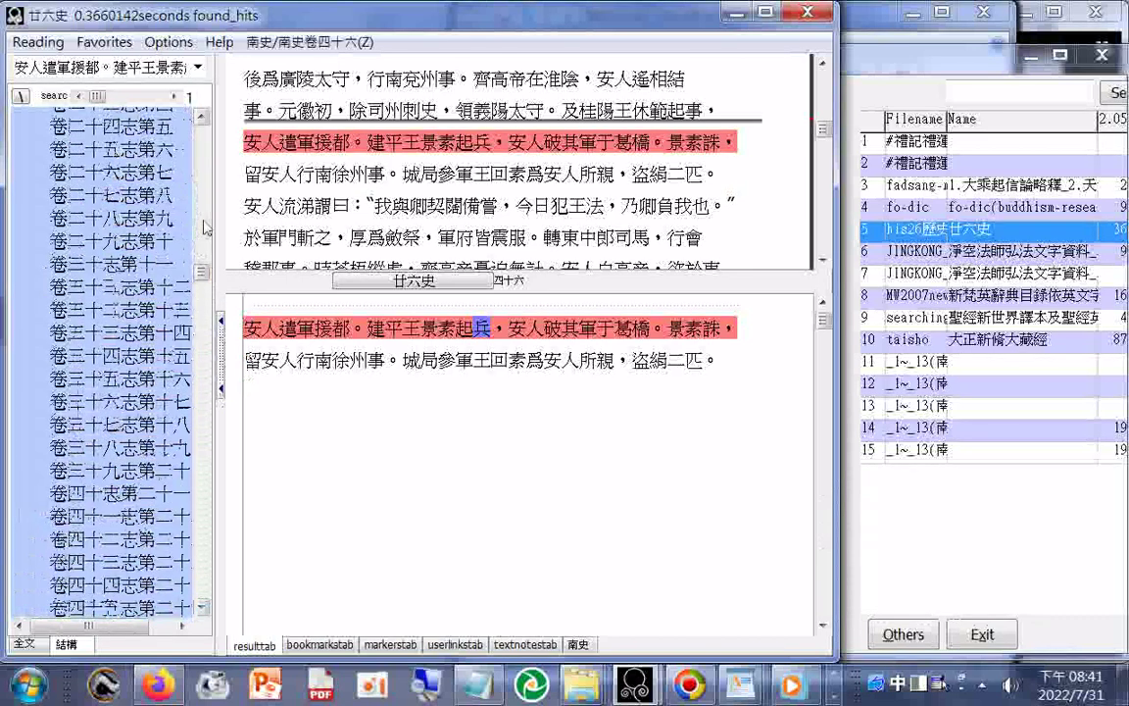
pyautogui.scroll(15, 206, 221)
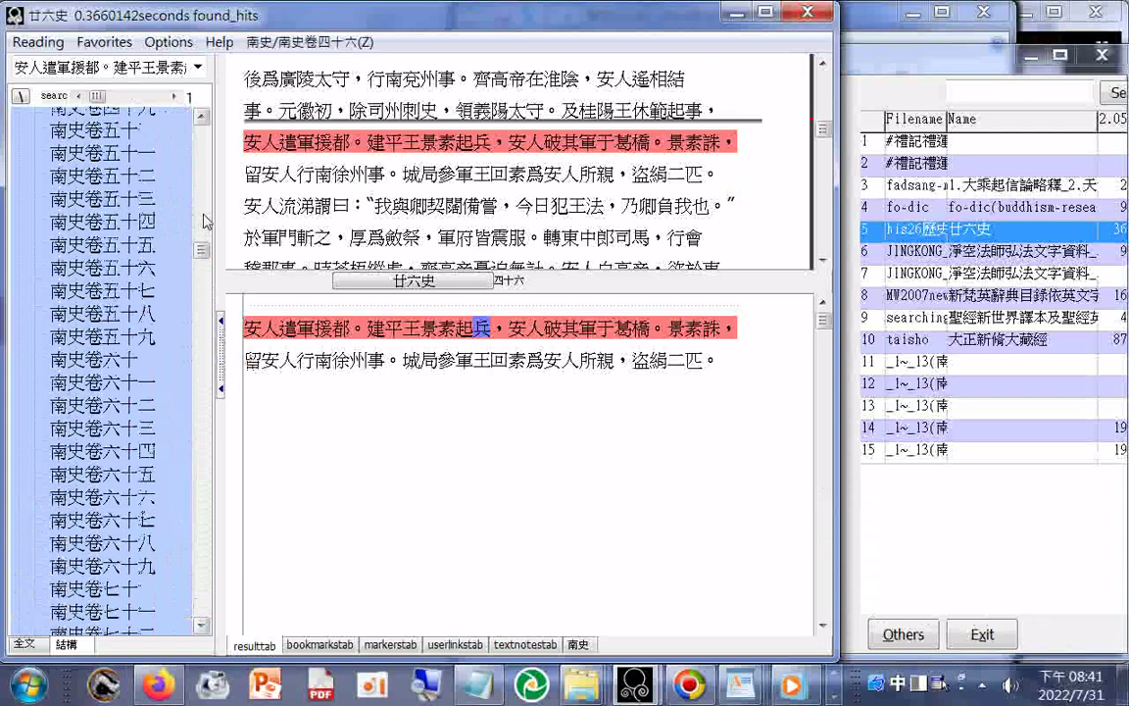
pyautogui.scroll(-5, 206, 221)
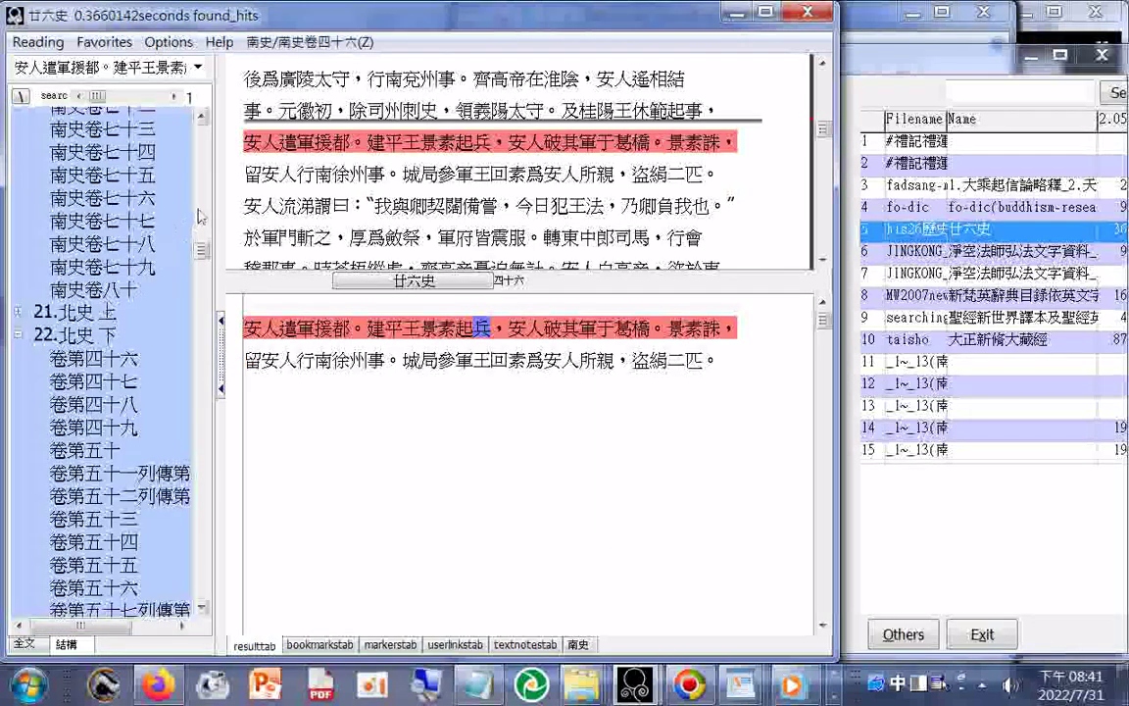
pyautogui.scroll(10, 202, 216)
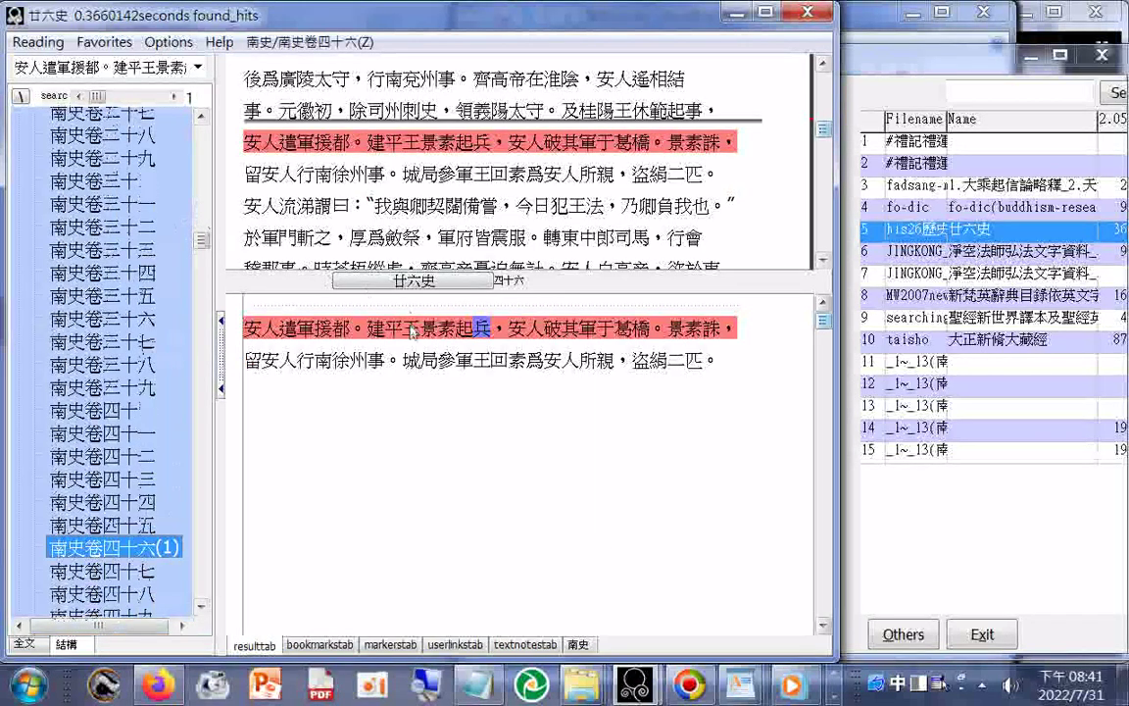
# Step: Place the found 安人遣軍援都 line first in the reading text, clear the search, and export from there to drive H: as 南史05
pyautogui.click(825, 263)
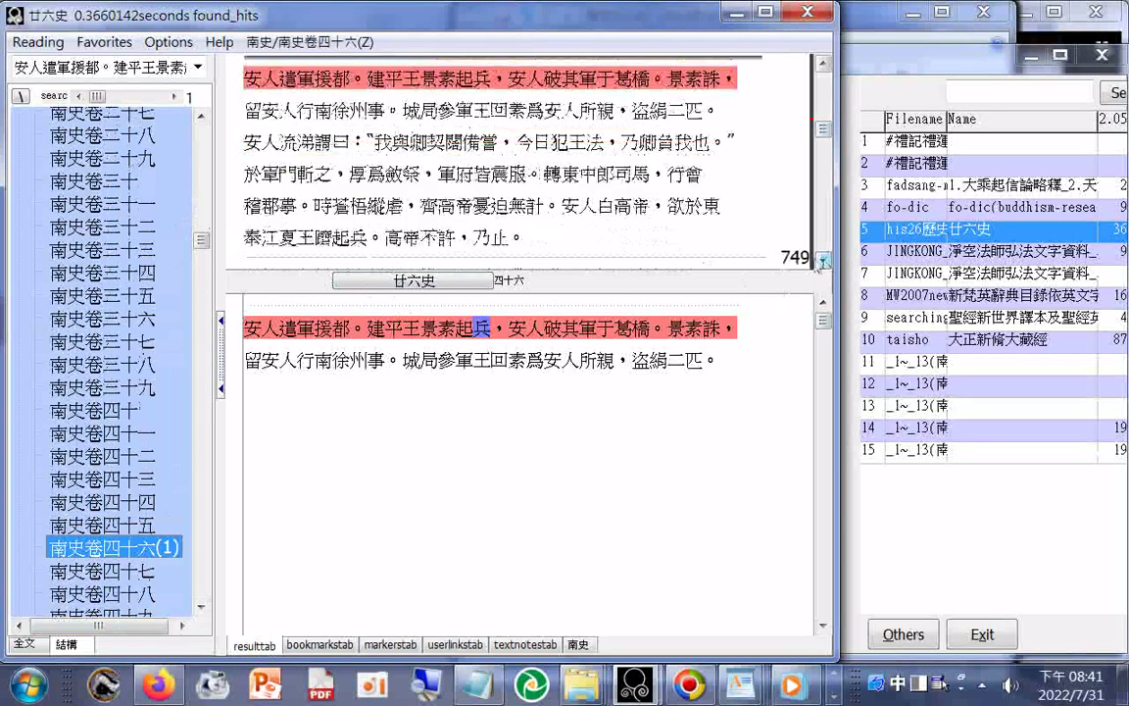
pyautogui.click(110, 68)
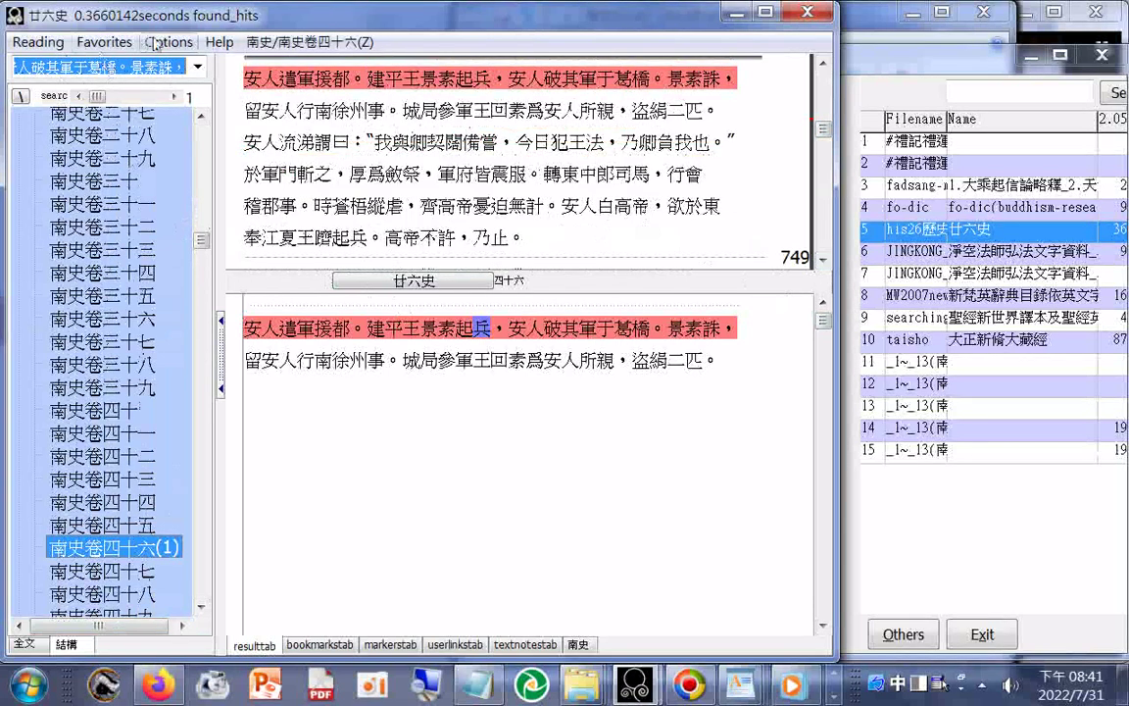
pyautogui.click(37, 42)
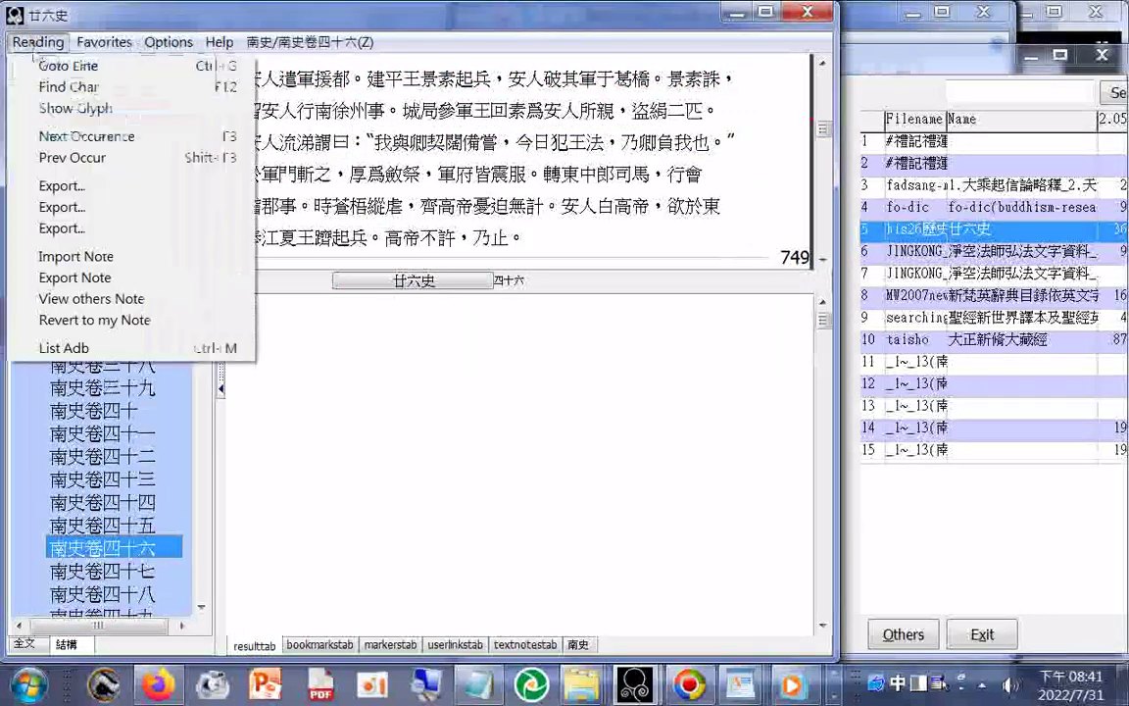
pyautogui.click(71, 189)
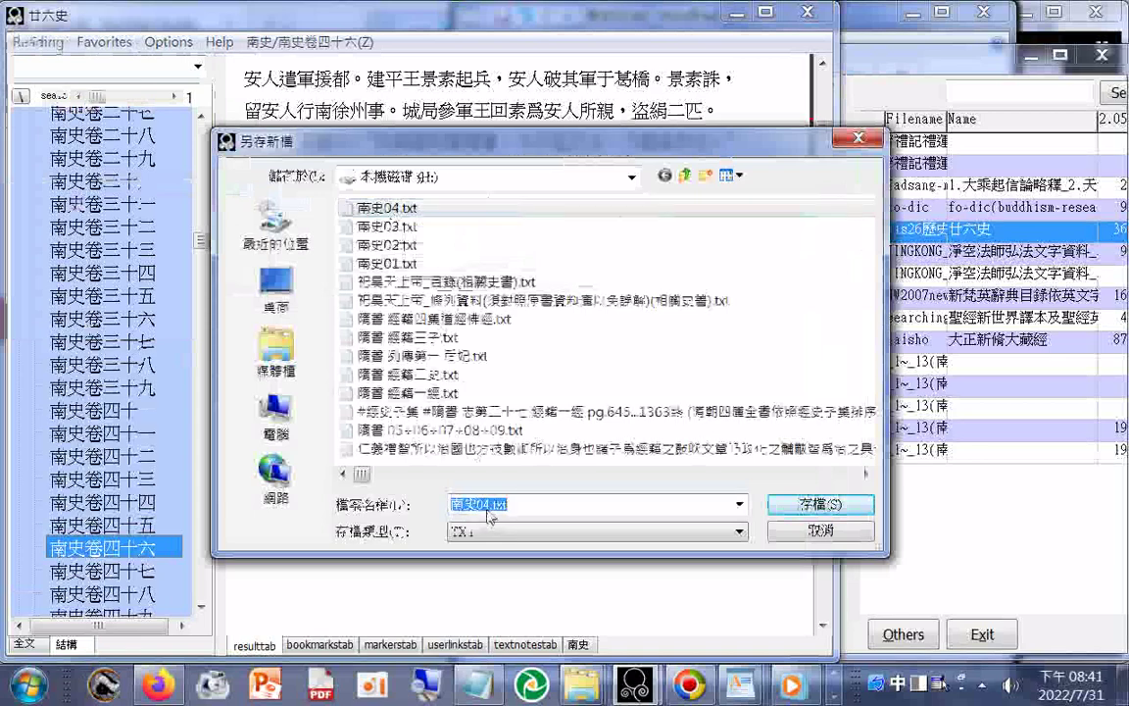
pyautogui.moveTo(479, 504); pyautogui.dragTo(554, 505)
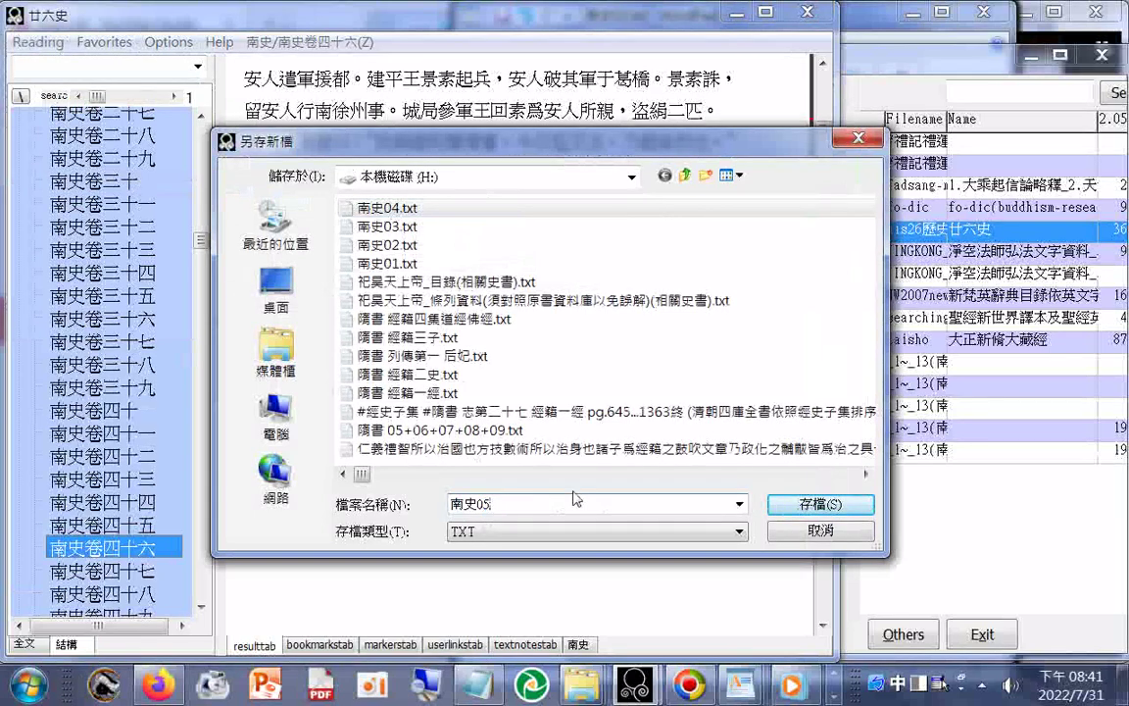
pyautogui.write('5')
pyautogui.press('Return')
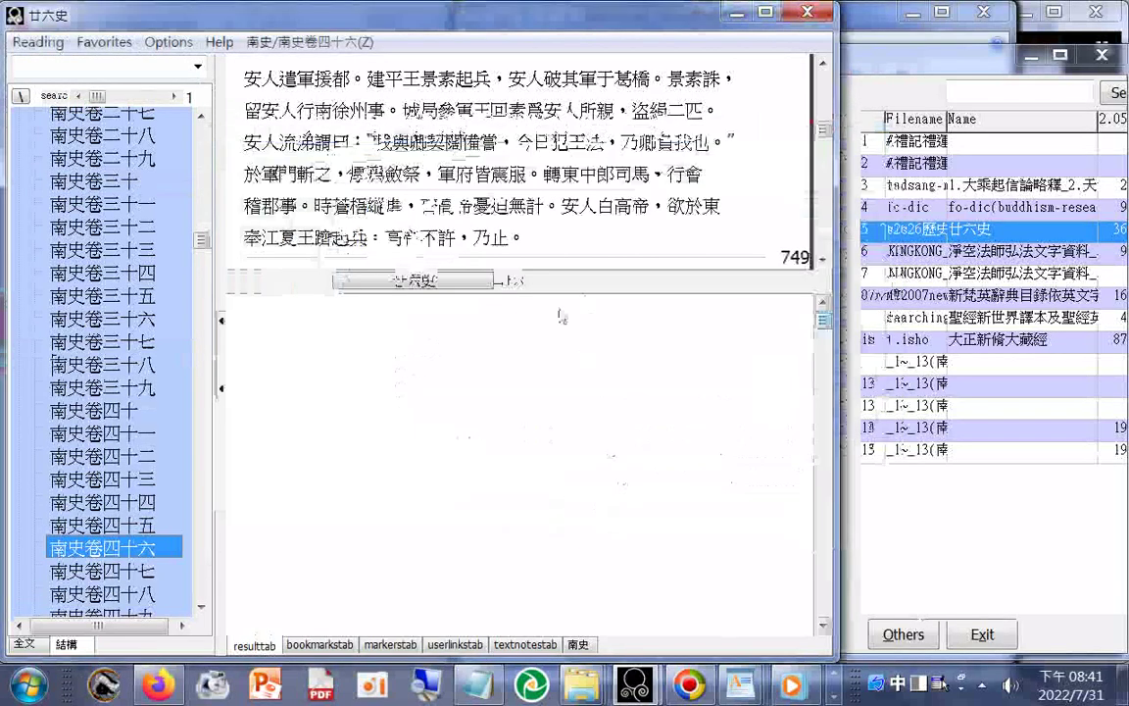
# Step: Reopen the 廿六史 export file dialog and open 南史05.txt from drive H: in WordPad
pyautogui.click(37, 42)
pyautogui.click(69, 183)
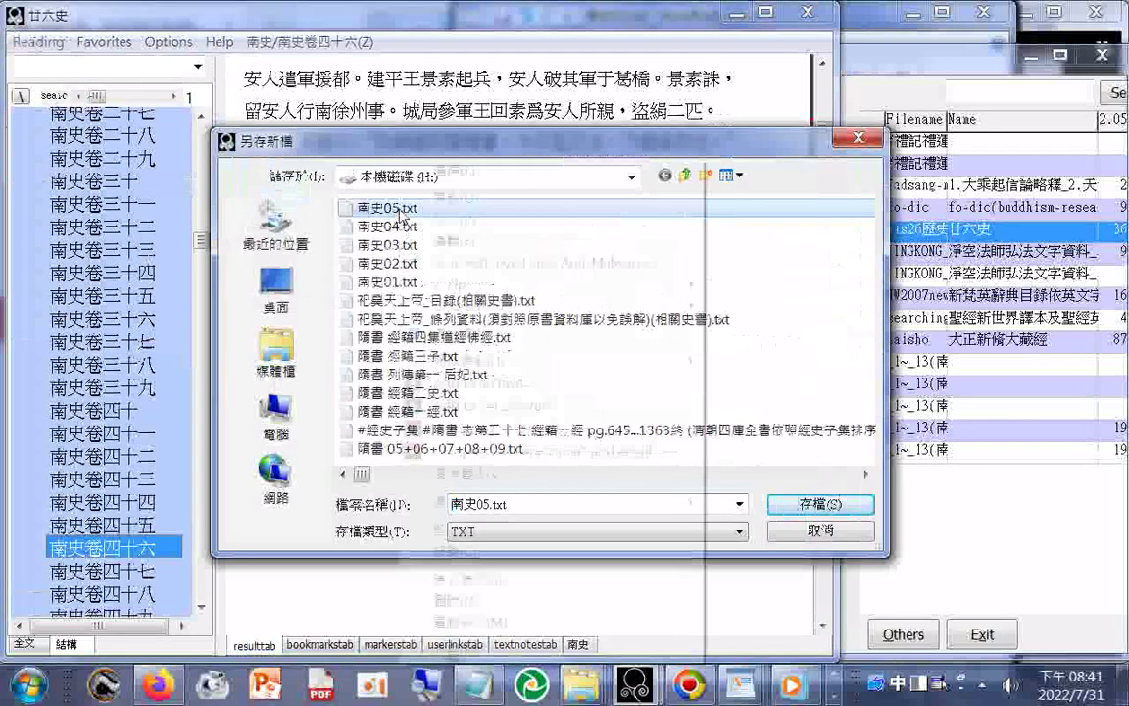
pyautogui.rightClick(402, 211)
pyautogui.moveTo(638, 361)
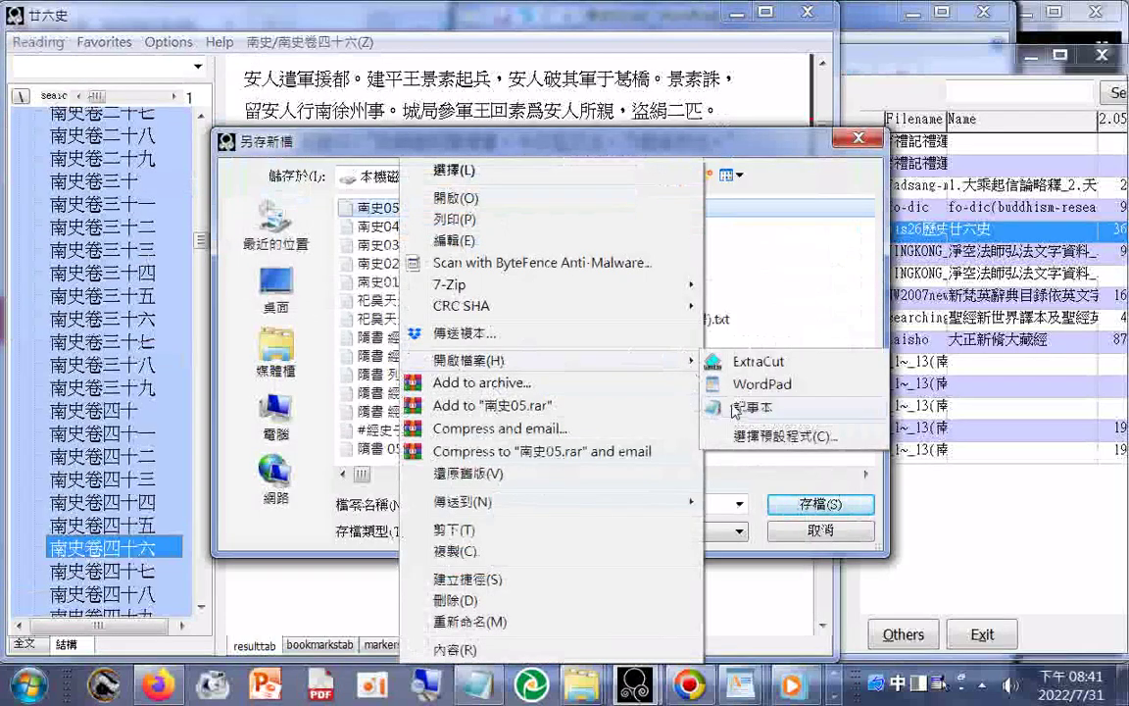
pyautogui.click(729, 385)
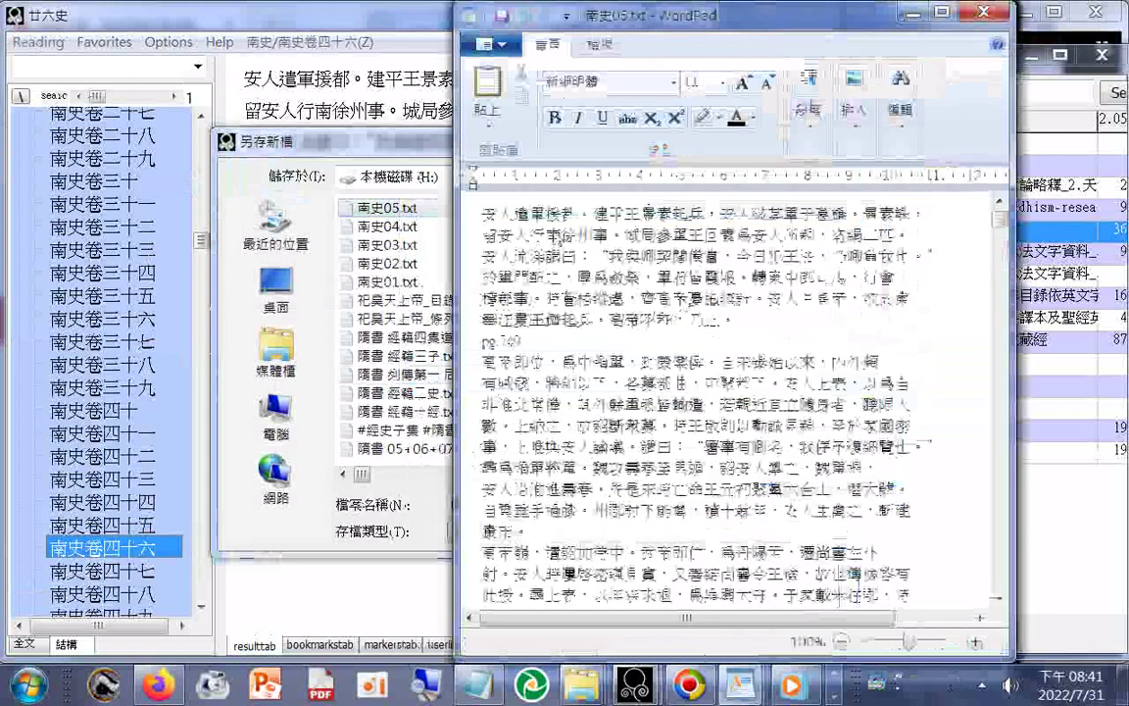
# Step: Replace the exporter footer at the end of 南史05.txt with a row of dots below the last text line
pyautogui.scroll(-15, 980, 473)
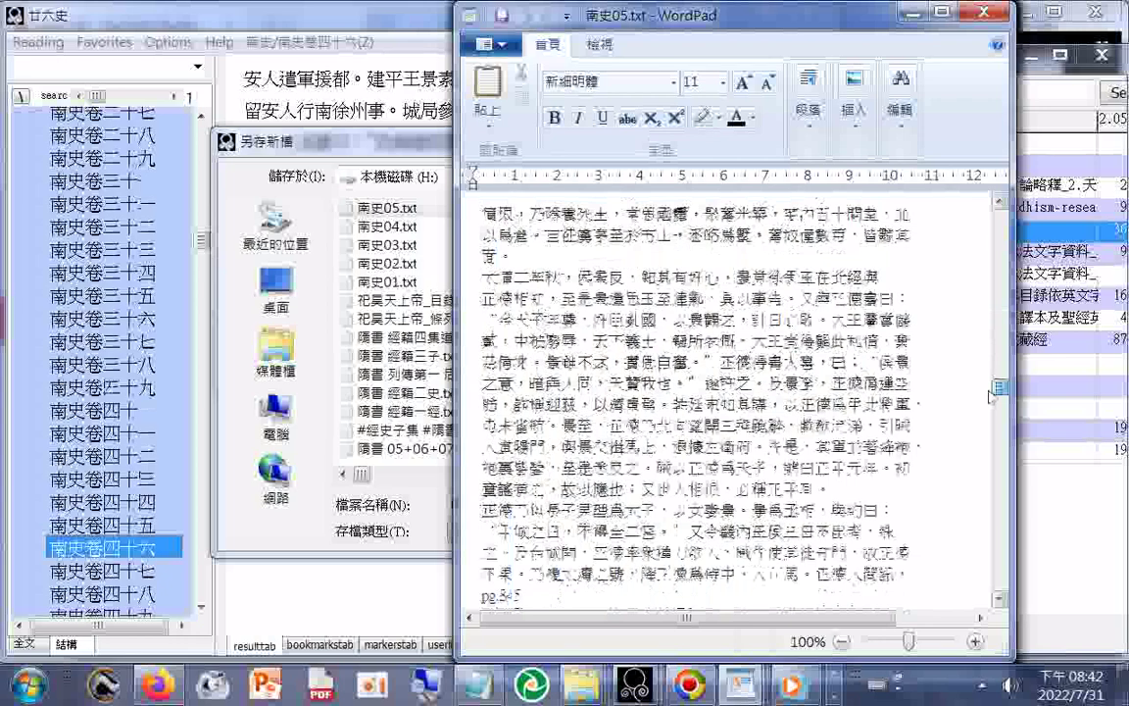
pyautogui.scroll(-10, 980, 472)
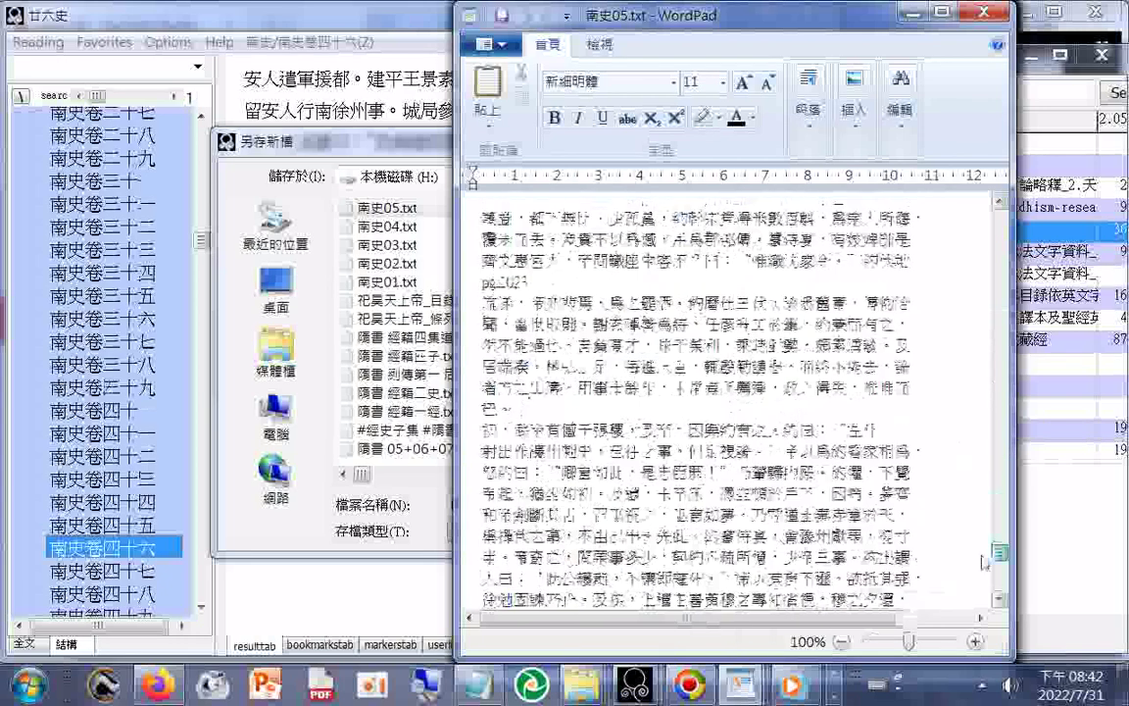
pyautogui.scroll(-6, 986, 561)
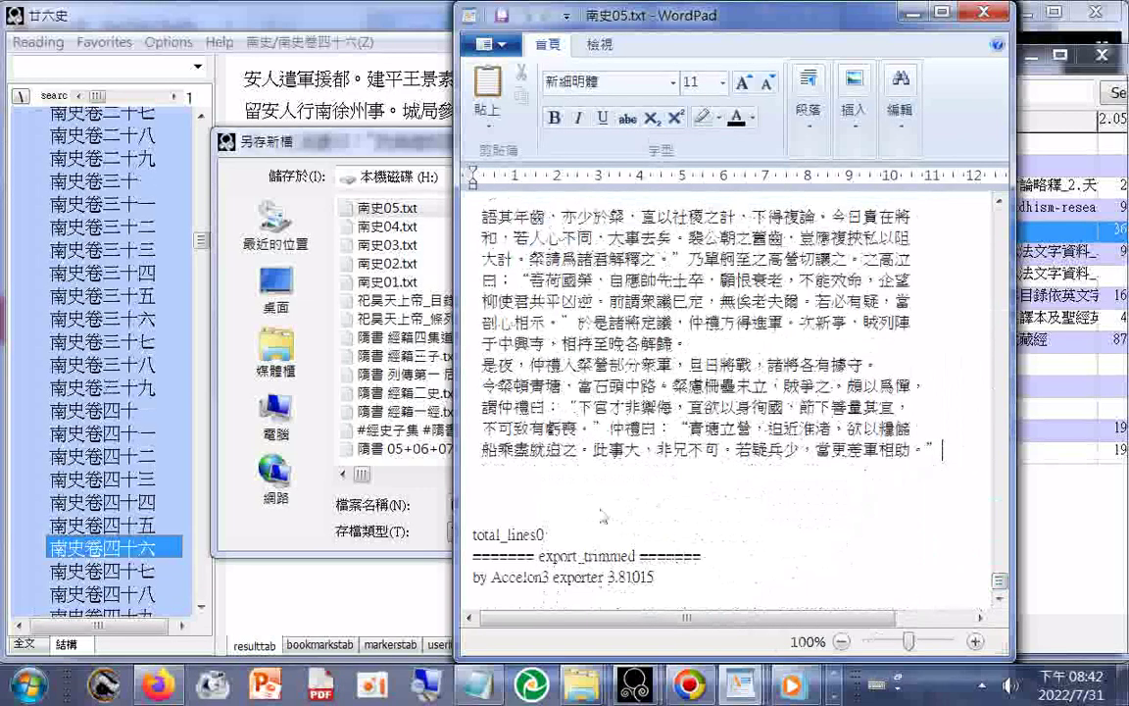
pyautogui.hotkey('ctrl', 'shift', 'End')
pyautogui.press('Return')
pyautogui.write('............')
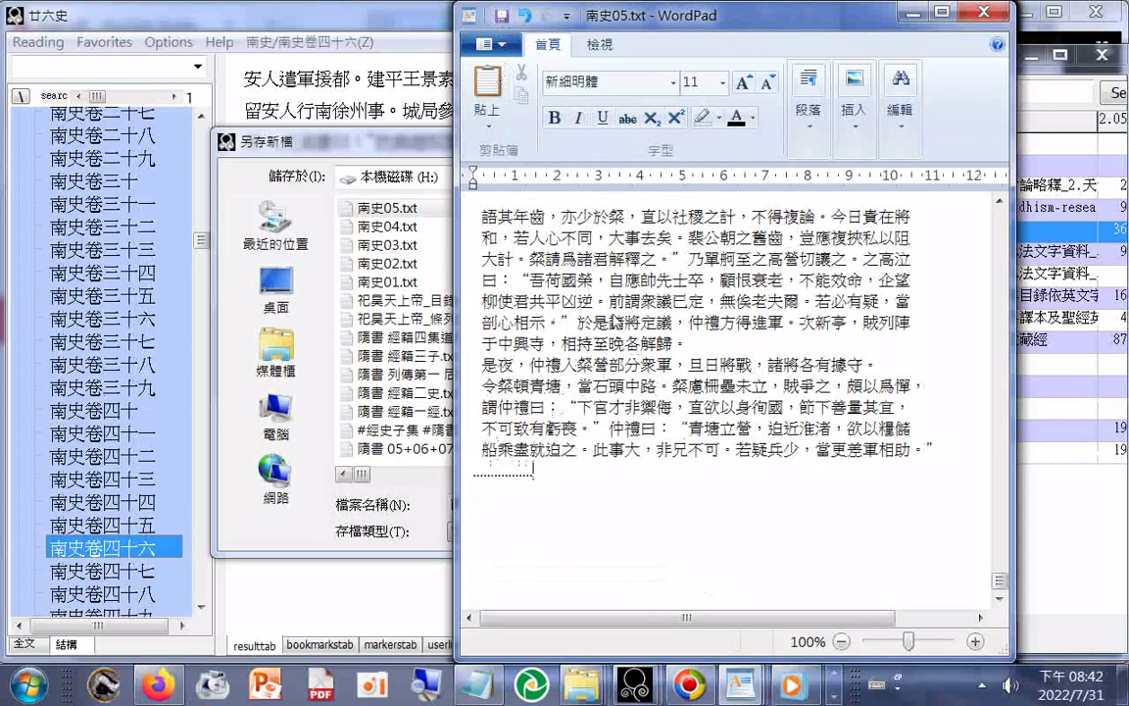
# Step: Copy the whole text of 南史05.txt, moving its WordPad window slightly down
pyautogui.hotkey('ctrl', 'a')
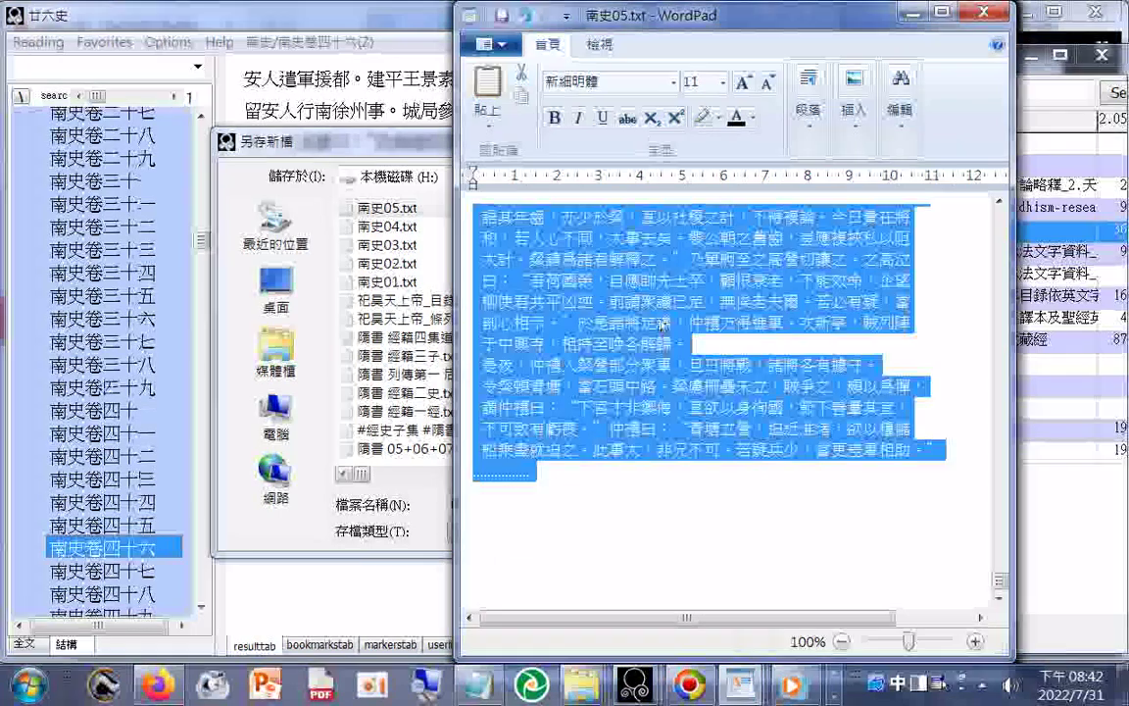
pyautogui.moveTo(618, 30); pyautogui.dragTo(603, 80)
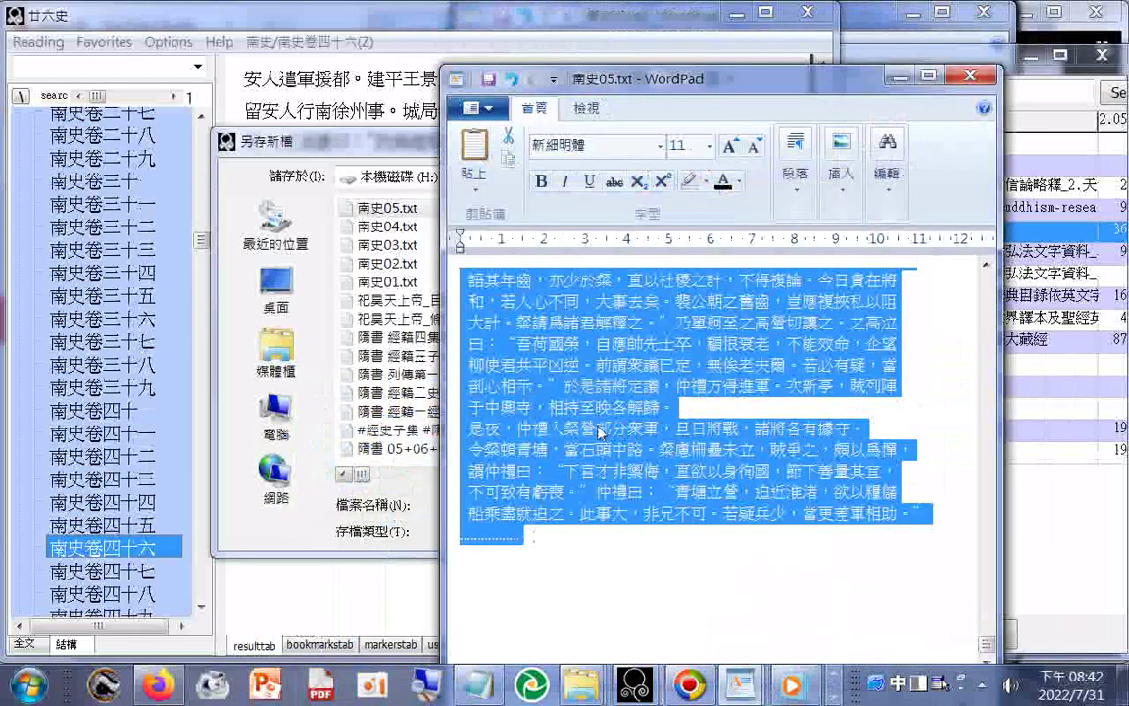
pyautogui.rightClick(579, 428)
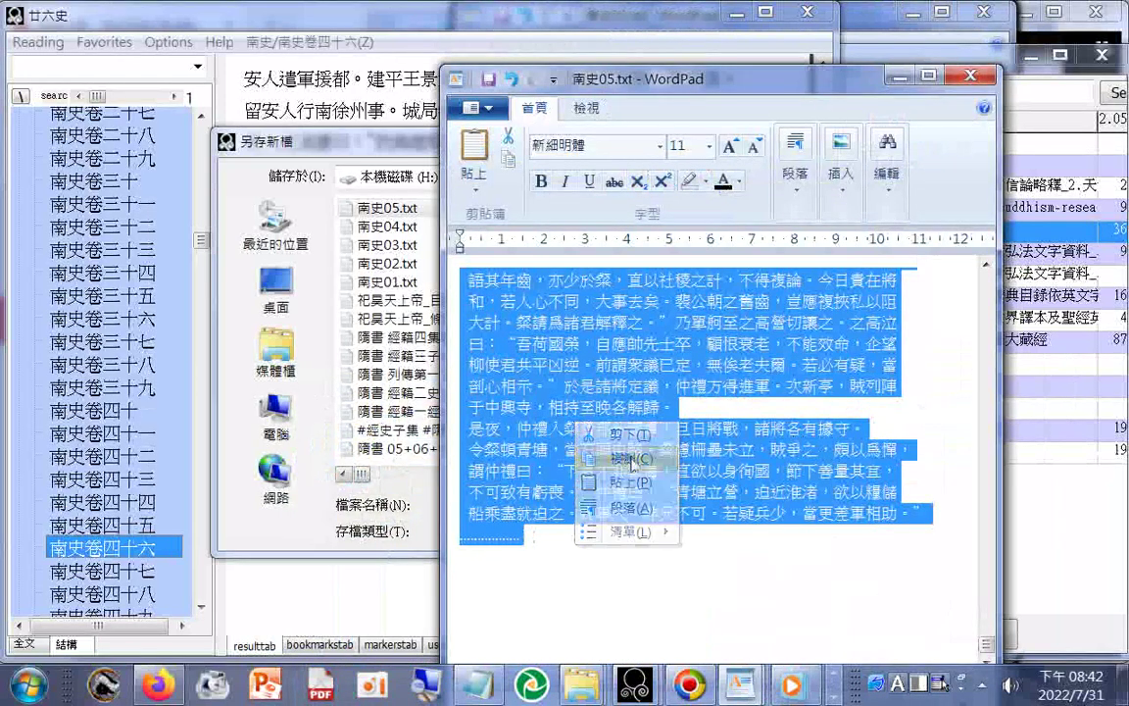
pyautogui.click(632, 459)
# Step: Check the opening line of 南史05.txt, and replace the closing 安人遣軍援都 line of 南史01.txt with the copied text
pyautogui.moveTo(986, 652); pyautogui.dragTo(997, 250)
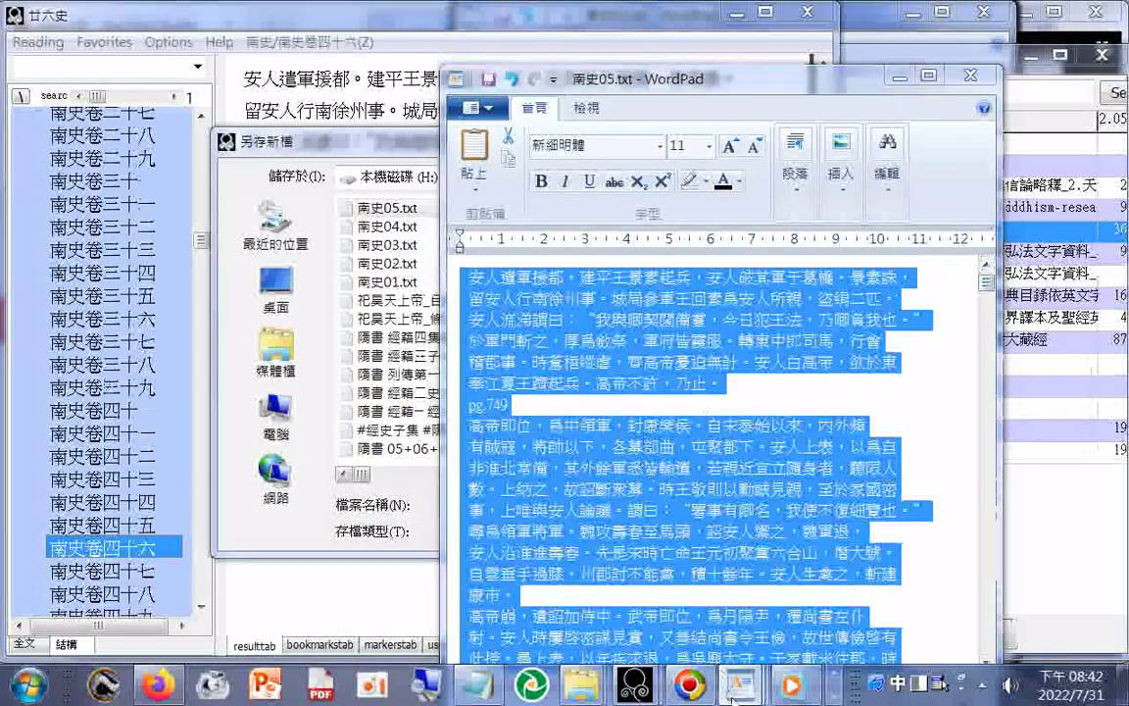
pyautogui.moveTo(741, 683)
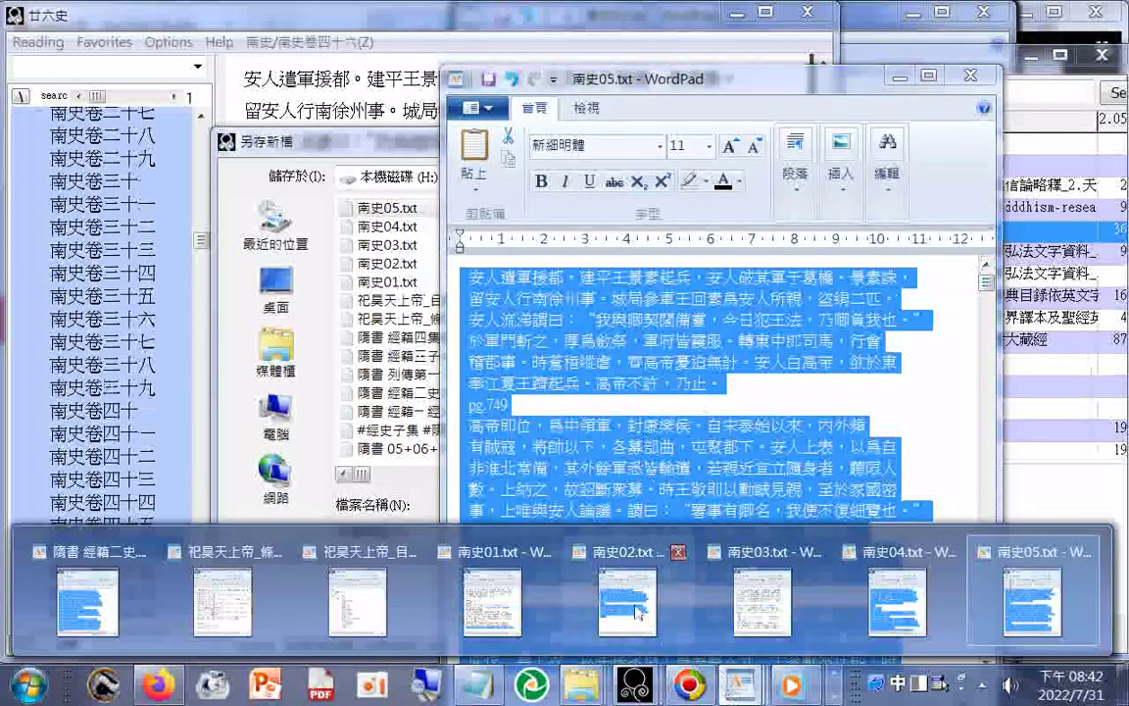
pyautogui.click(509, 555)
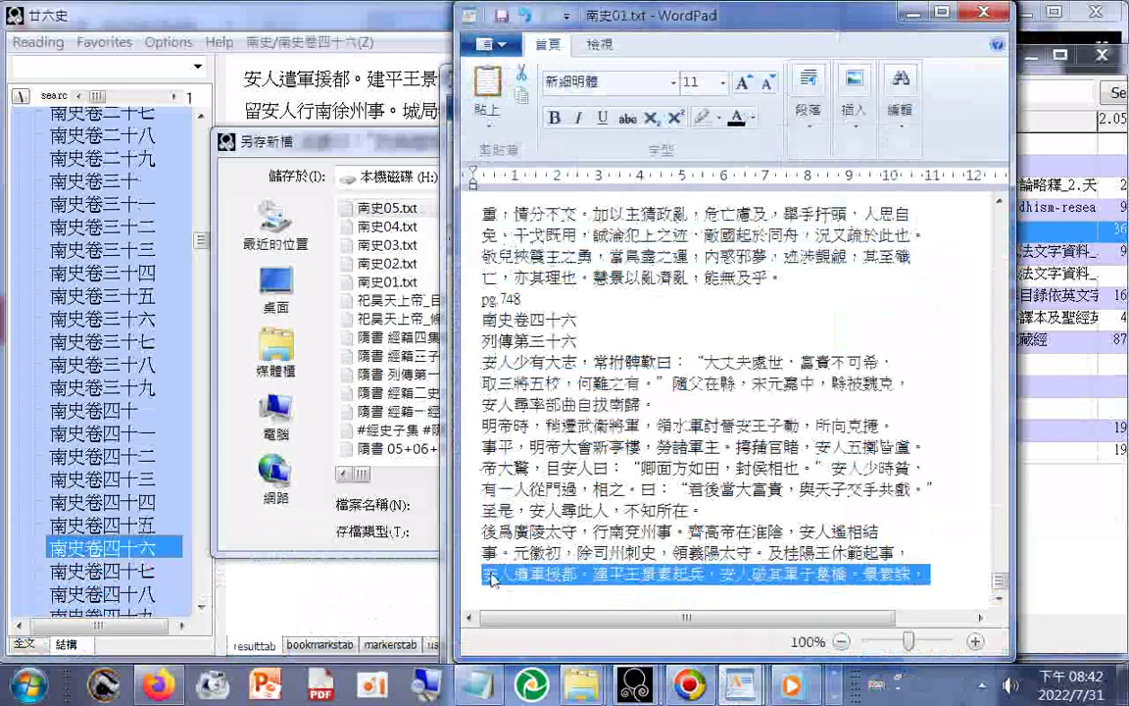
pyautogui.rightClick(494, 581)
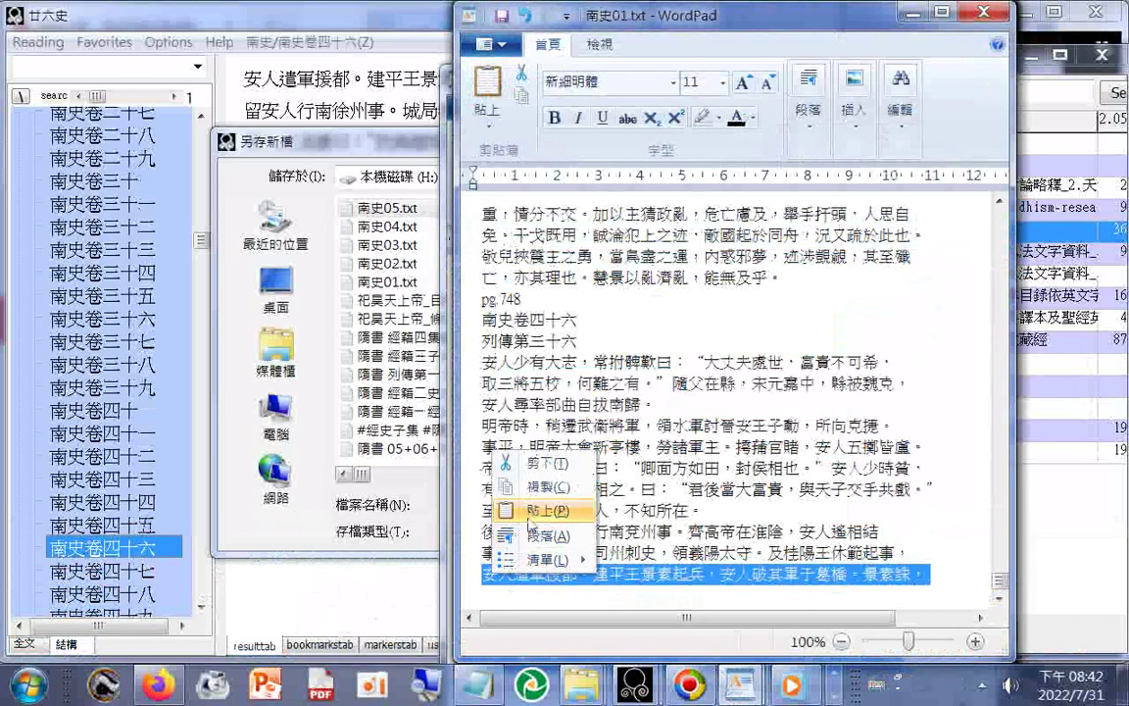
pyautogui.click(529, 511)
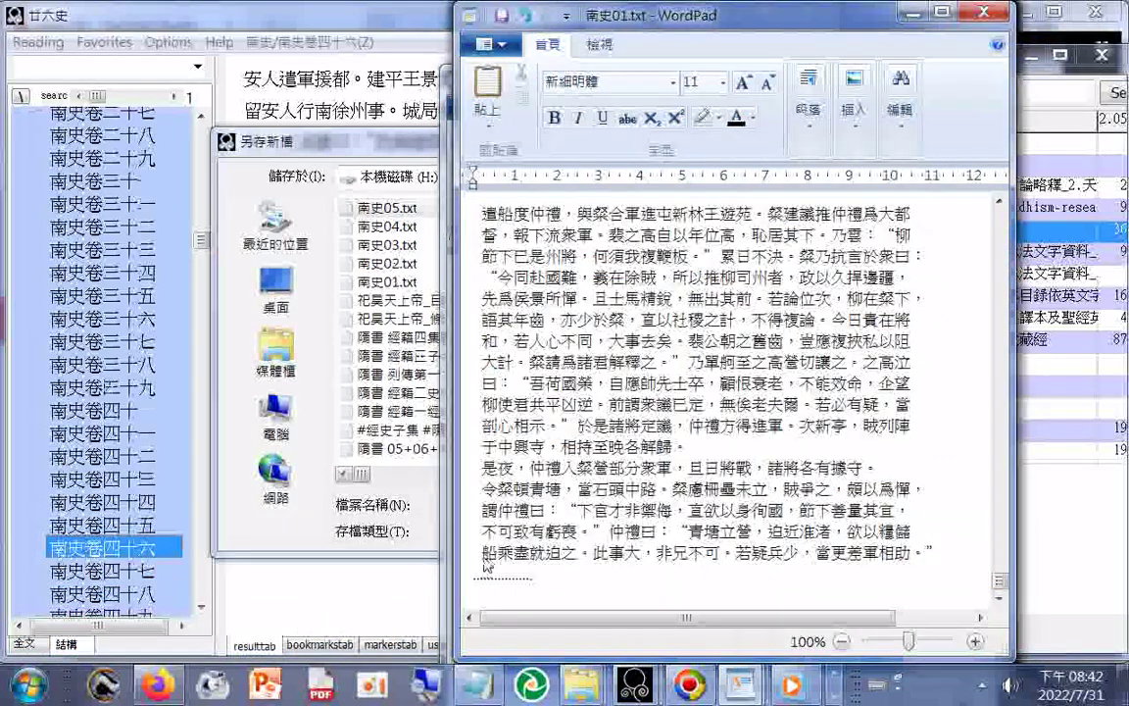
# Step: Copy the closing text line of 南史01.txt, beginning 船乘盡就迫之, then switch to 廿六史 and dismiss its open file dialog
pyautogui.moveTo(480, 552); pyautogui.dragTo(927, 568)
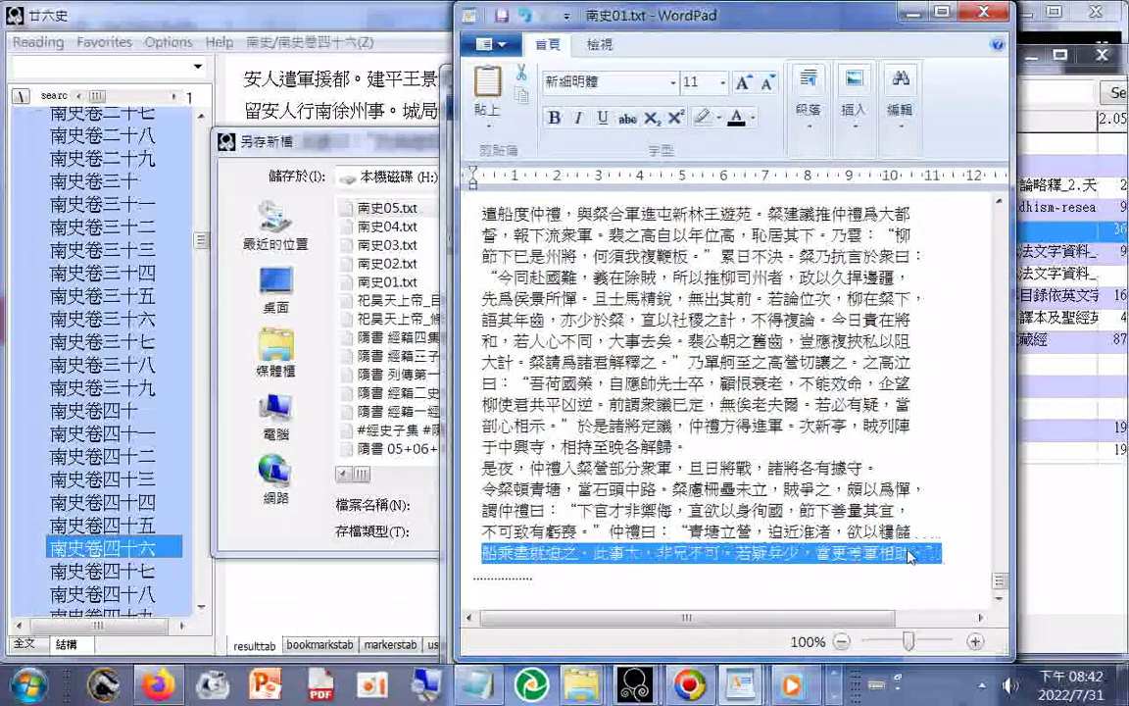
pyautogui.rightClick(912, 555)
pyautogui.click(877, 463)
pyautogui.click(69, 69)
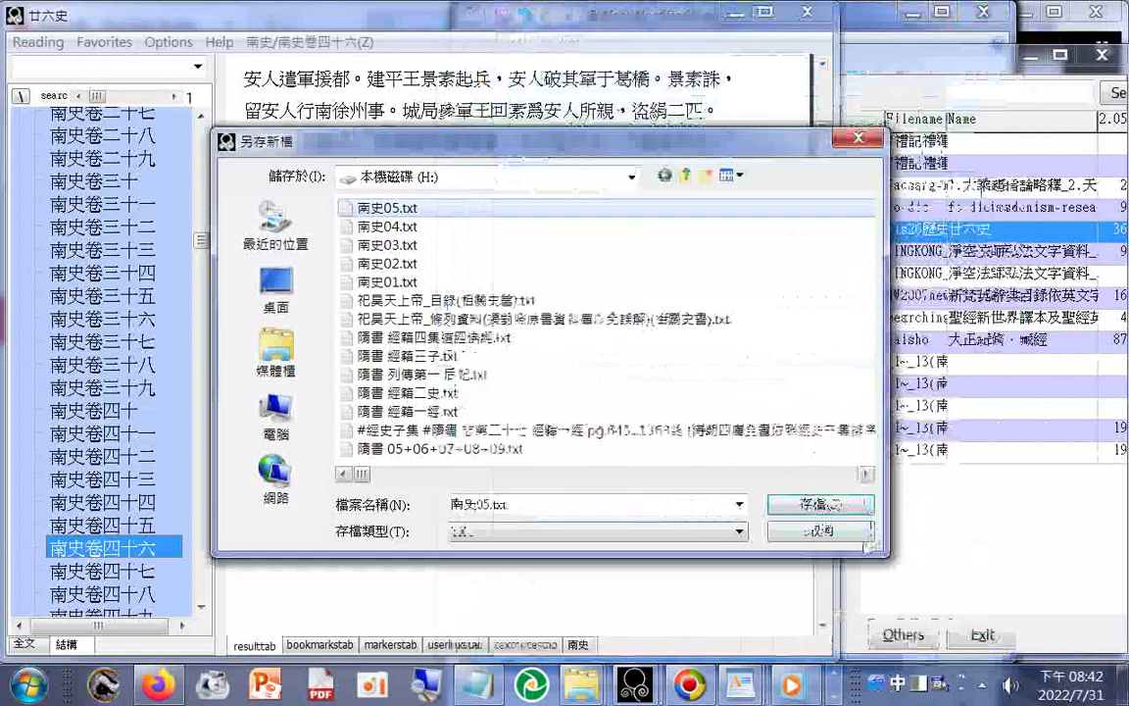
pyautogui.press('Return')
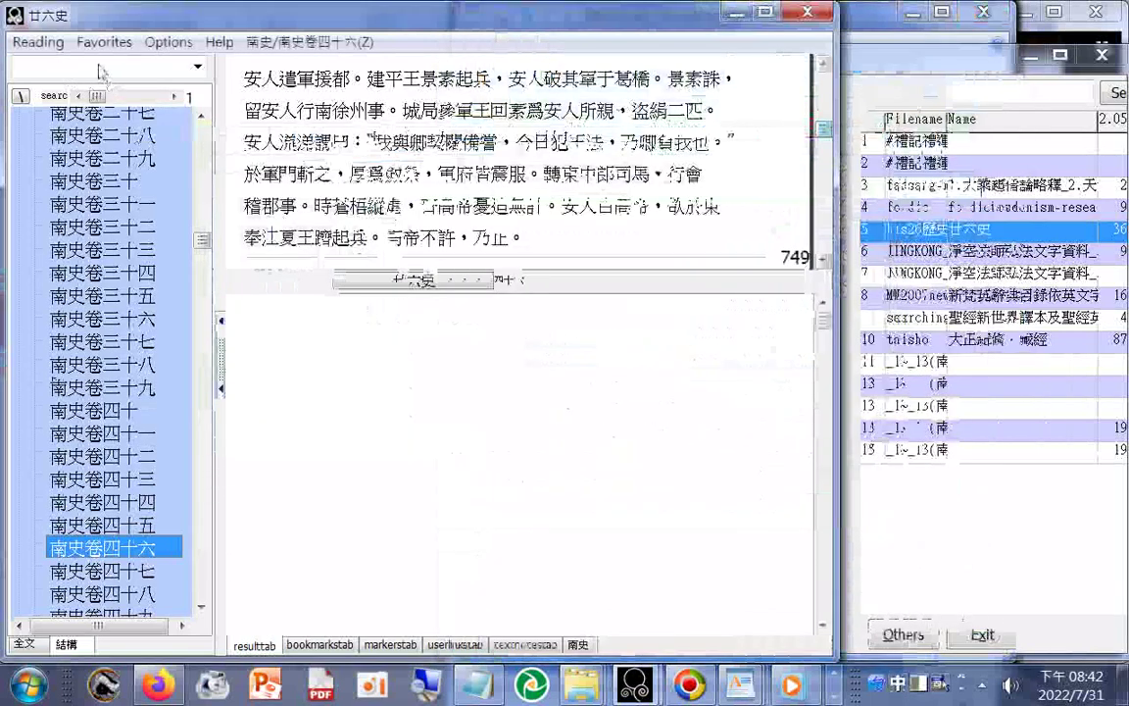
# Step: Search 廿六史 for the copied 船乘盡就迫之 line, open the match and bring that line to the top of the reading pane
pyautogui.rightClick(102, 71)
pyautogui.click(147, 144)
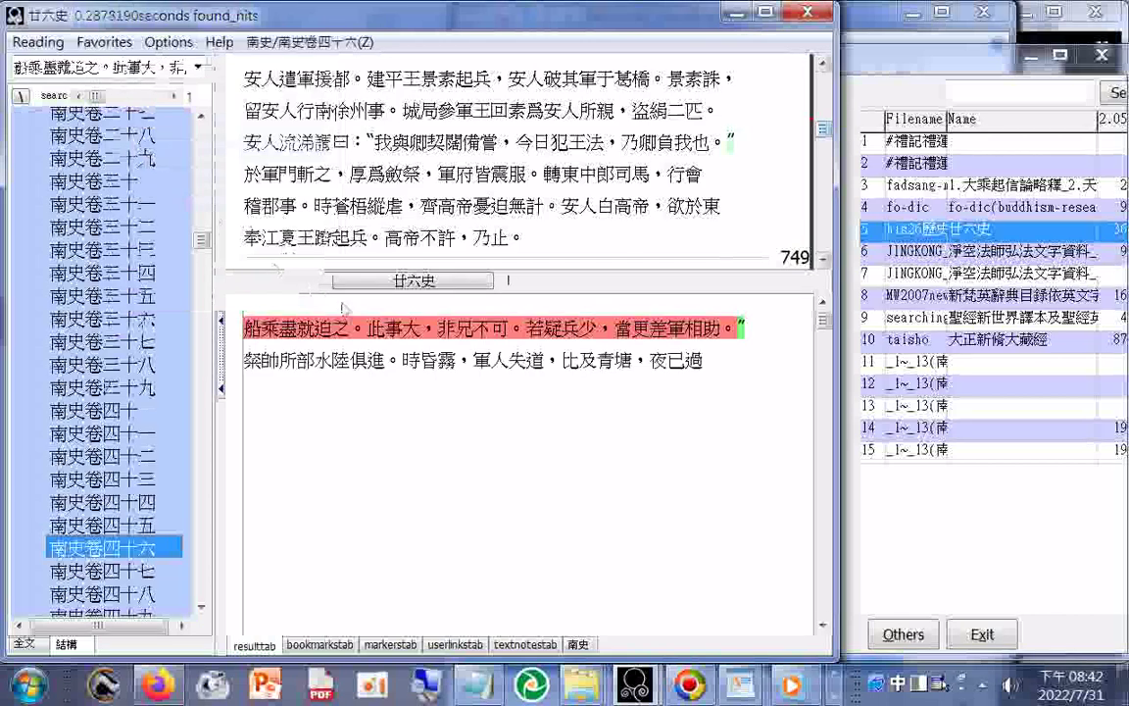
pyautogui.click(361, 328)
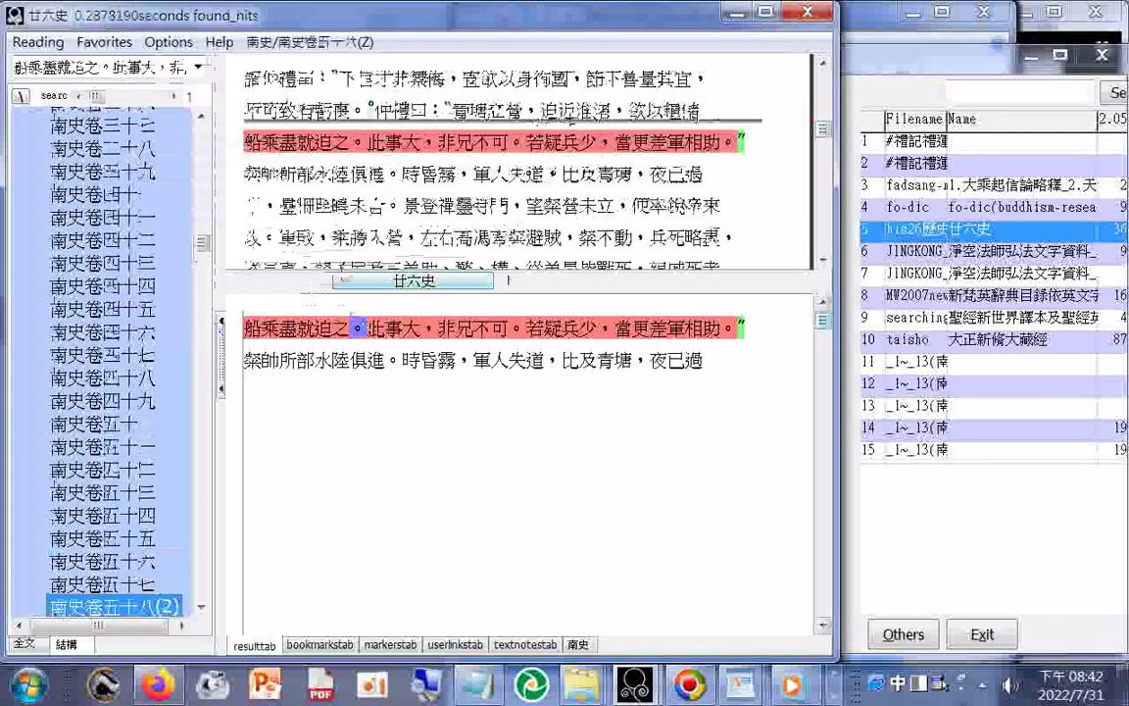
pyautogui.click(824, 262)
pyautogui.click(823, 262)
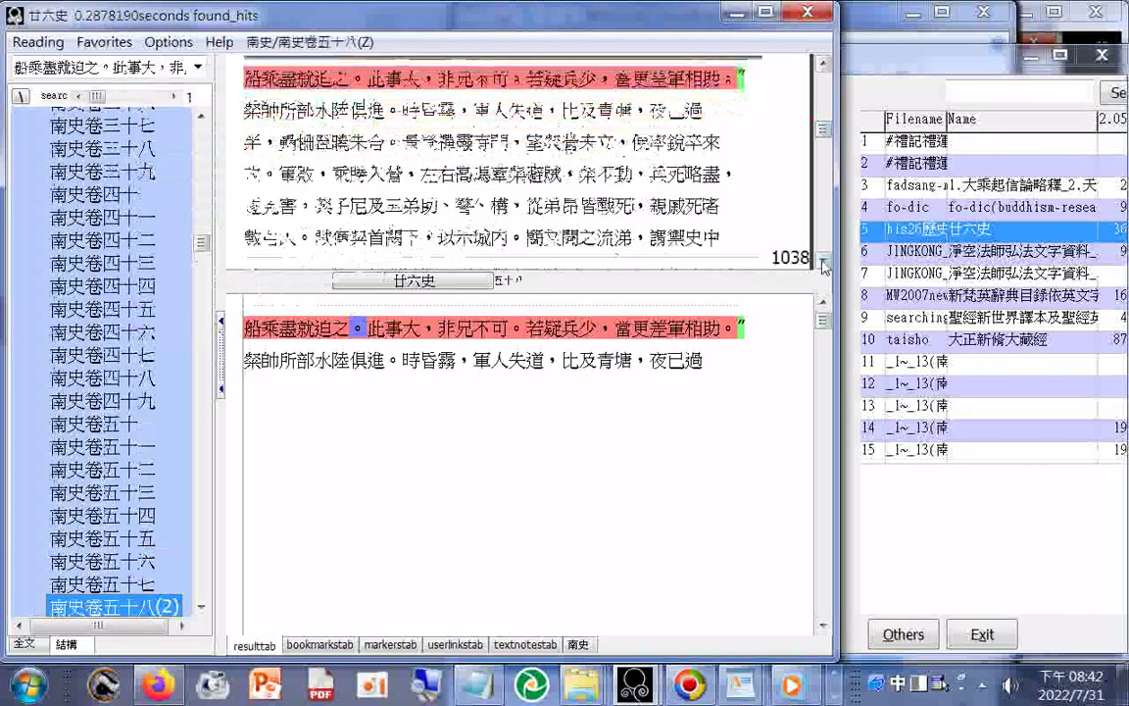
# Step: Look through the volume list as far as 南史卷八十, and clear the search text
pyautogui.click(98, 66)
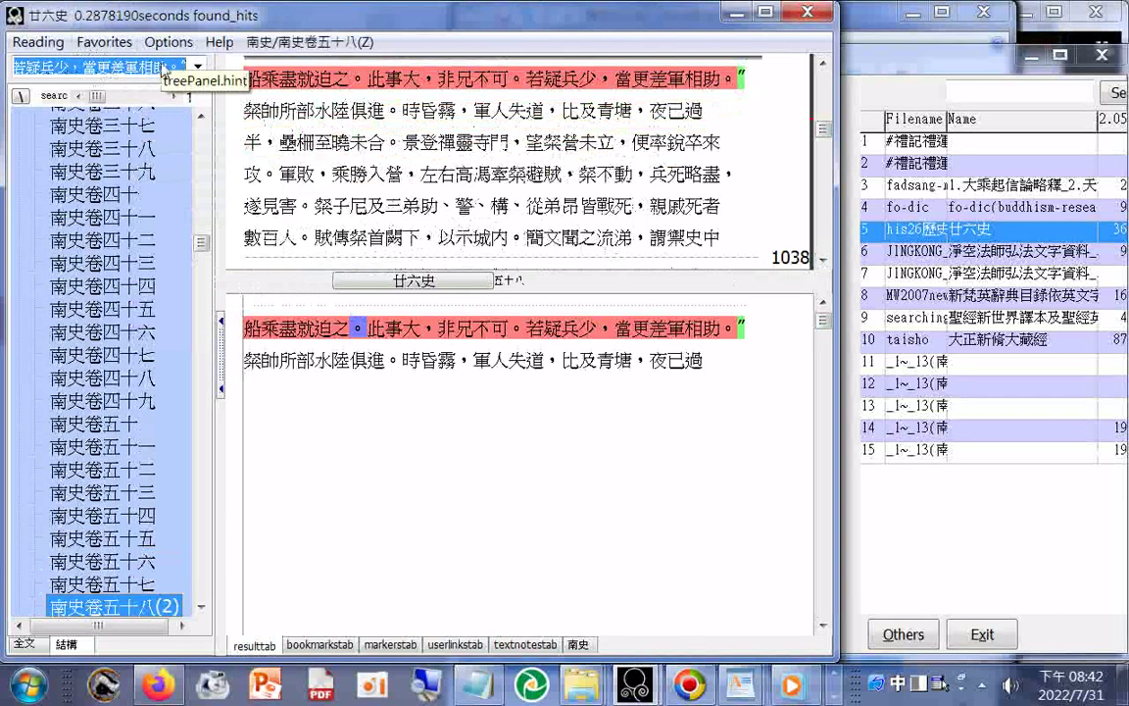
pyautogui.click(201, 608)
pyautogui.moveTo(201, 609); pyautogui.dragTo(200, 609)
pyautogui.click(66, 74)
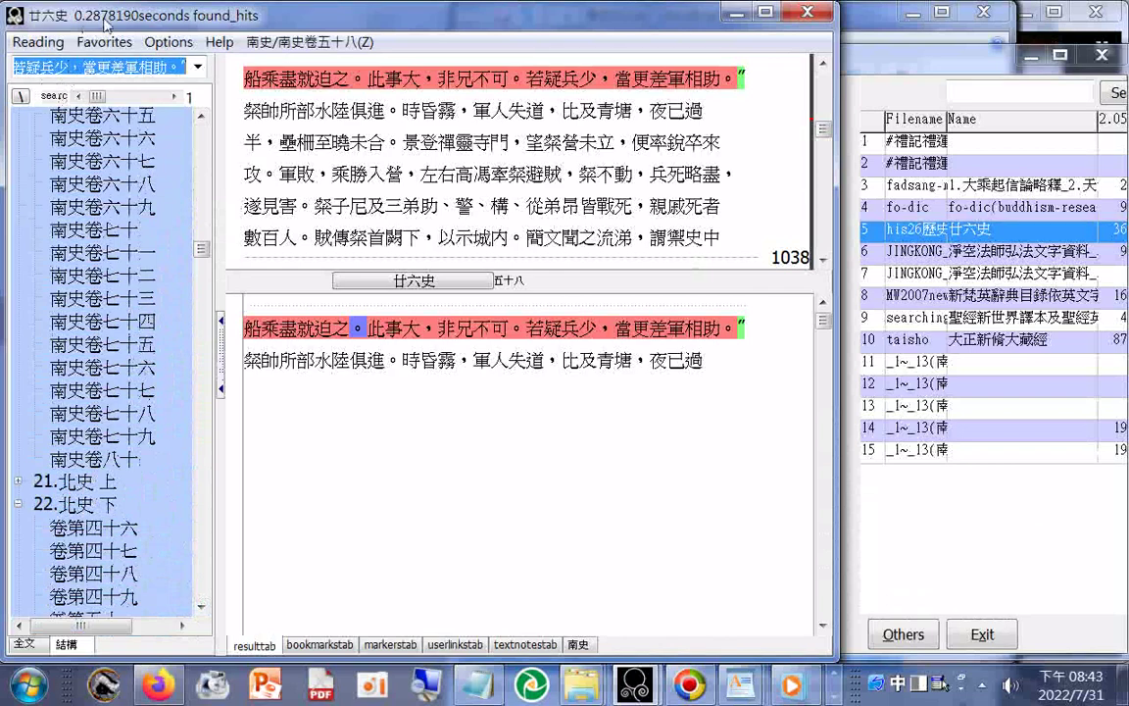
pyautogui.press('BackSpace')
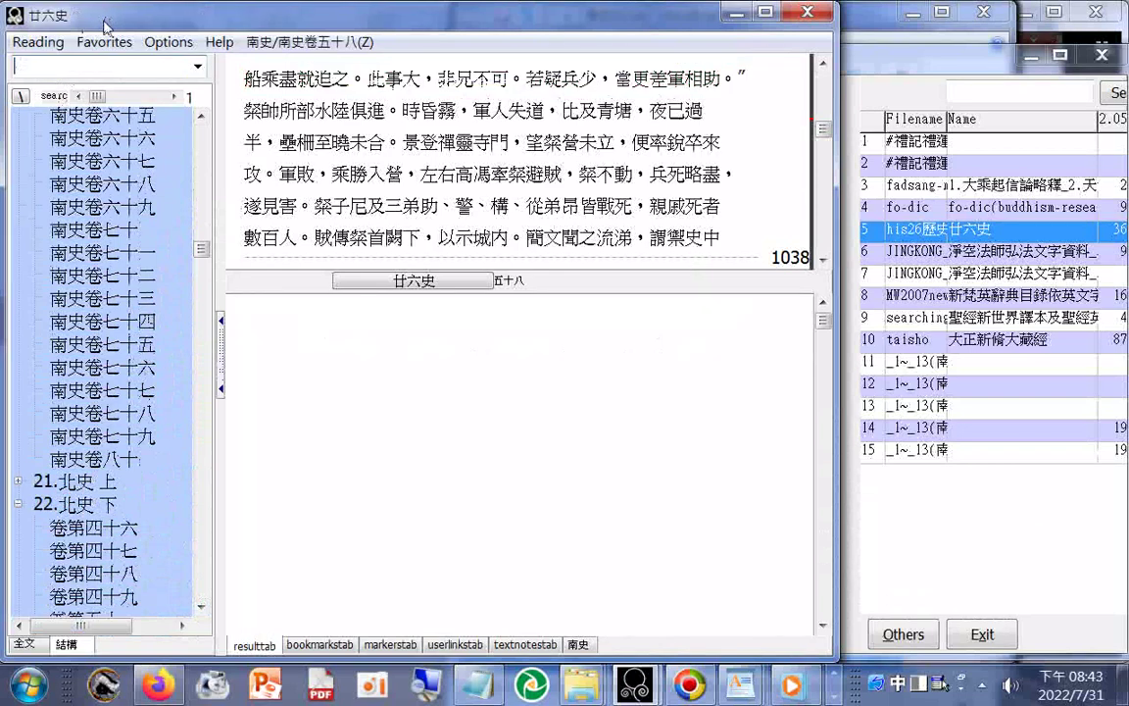
# Step: Export the text starting at the 船乘盡就迫之 line to drive H: as the TXT file 南史06
pyautogui.click(37, 43)
pyautogui.click(61, 185)
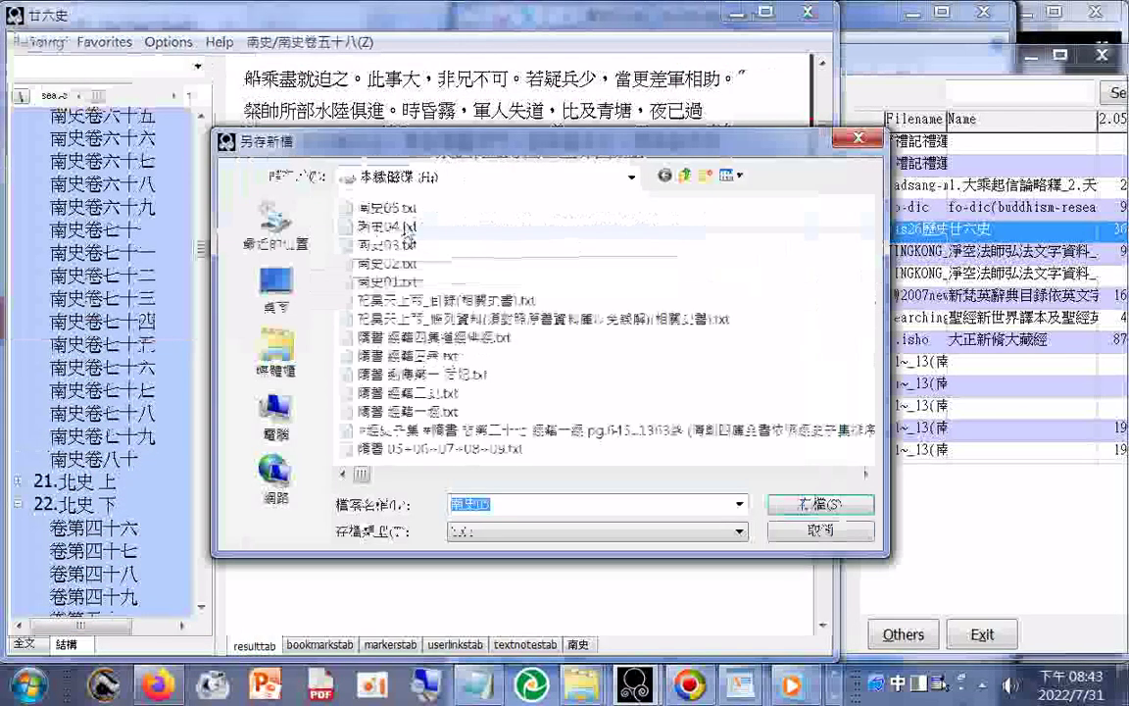
pyautogui.moveTo(477, 503); pyautogui.dragTo(515, 504)
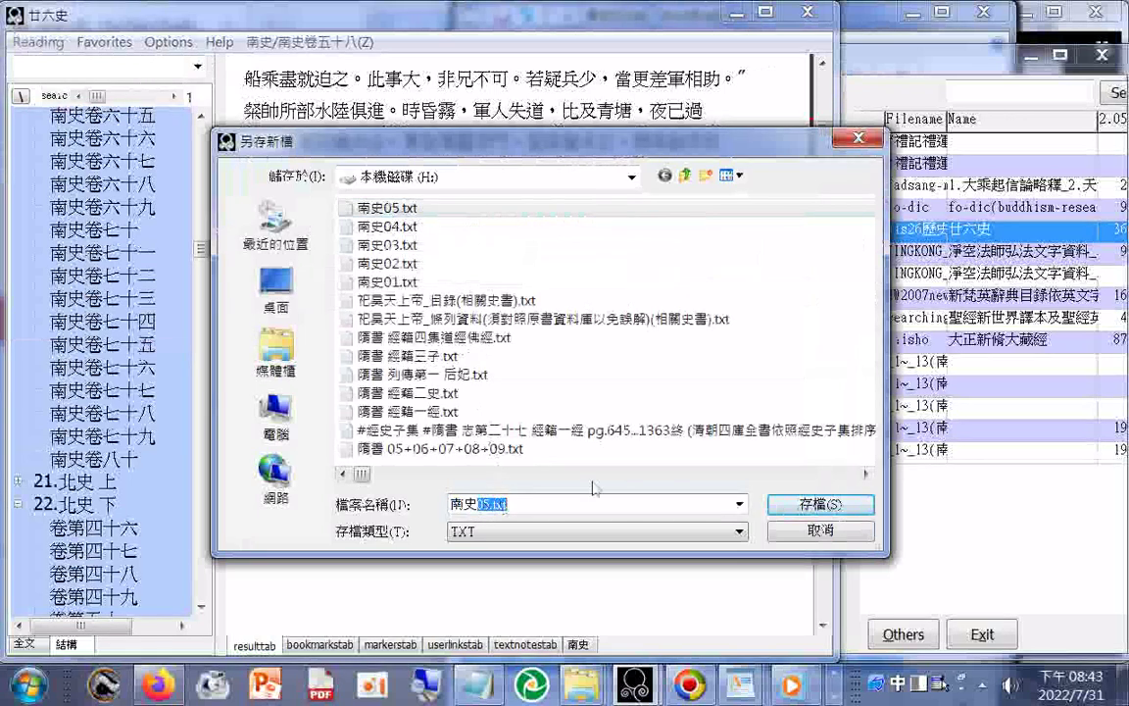
pyautogui.write('06')
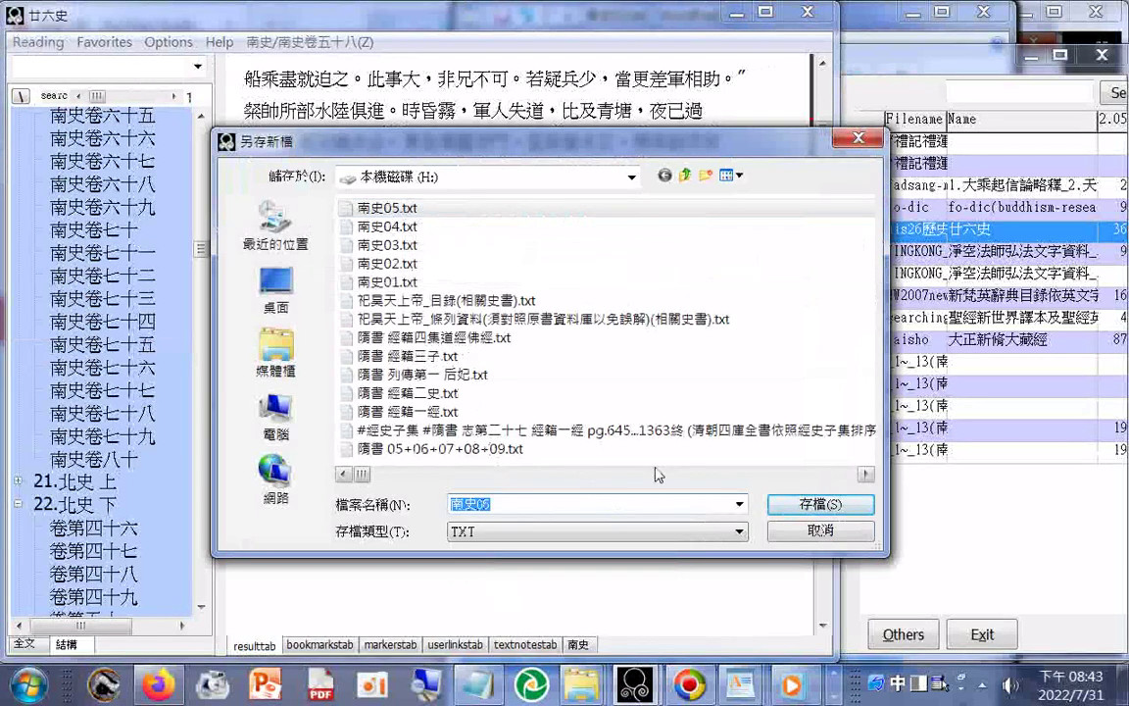
pyautogui.press('Return')
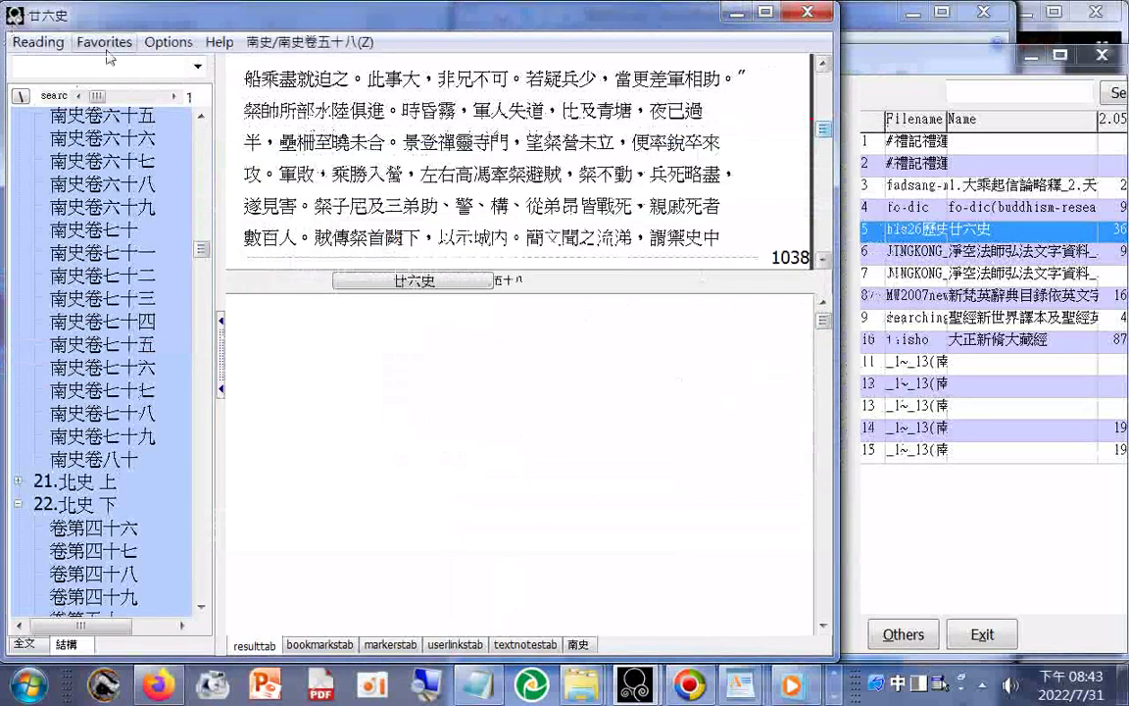
# Step: Reopen the export file dialog and open 南史06.txt from drive H: in WordPad
pyautogui.click(40, 43)
pyautogui.click(68, 63)
pyautogui.rightClick(417, 207)
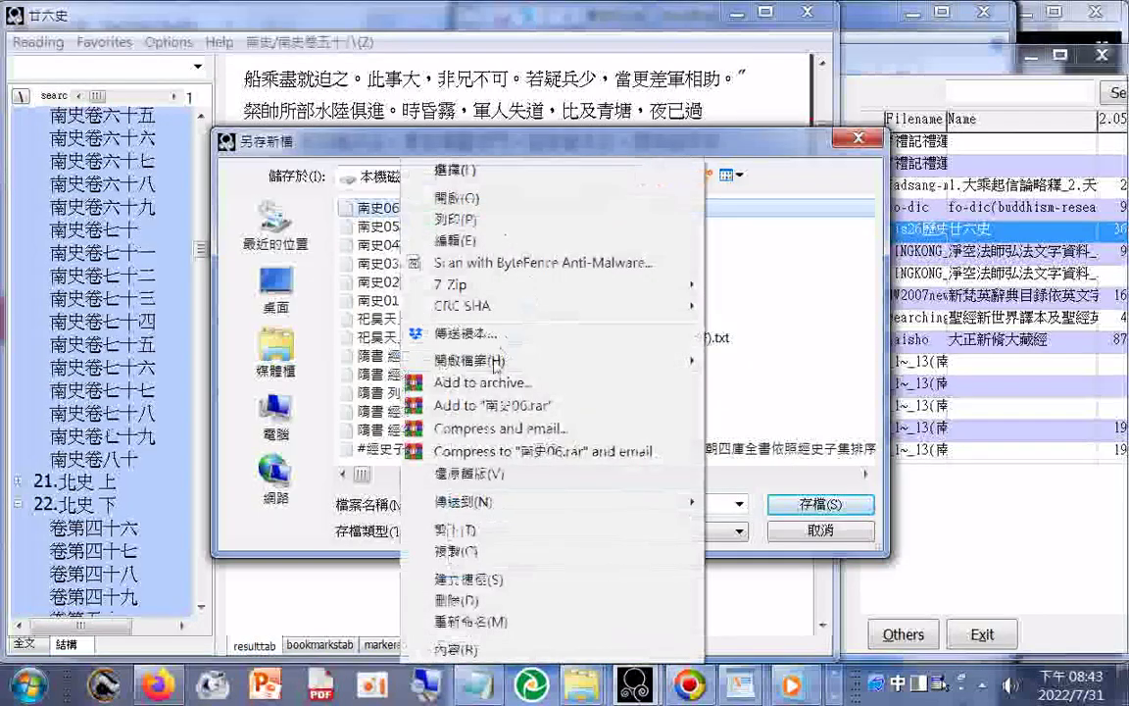
pyautogui.moveTo(495, 361)
pyautogui.click(731, 456)
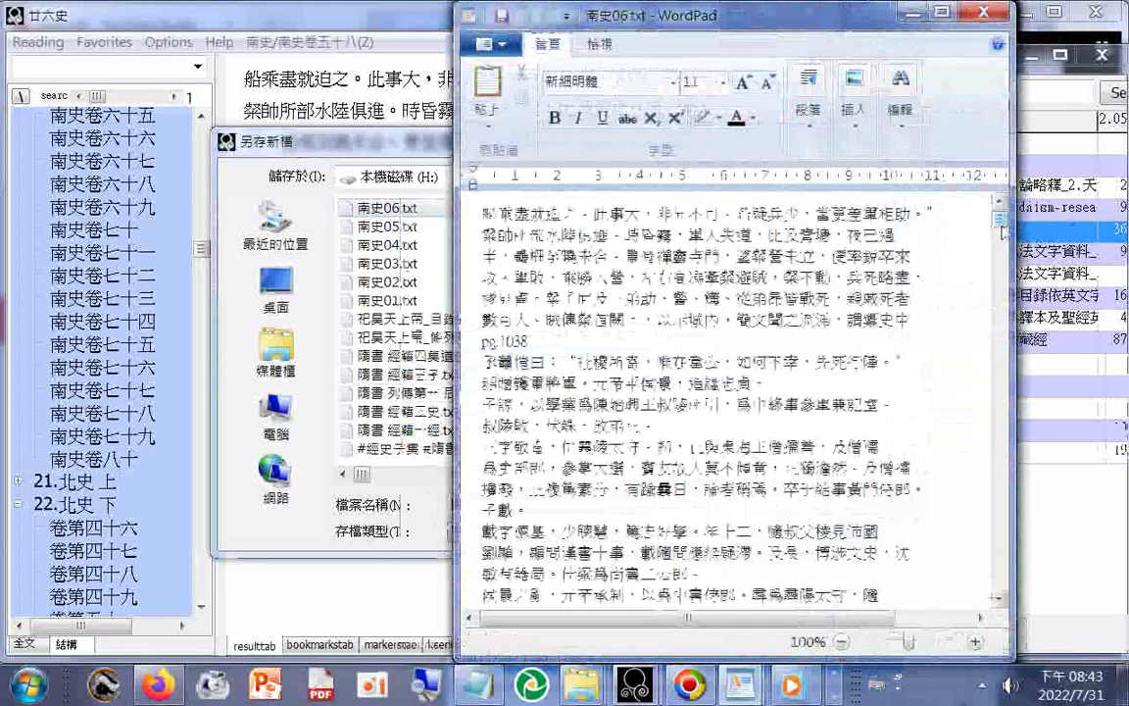
# Step: Replace the exporter footer at the end of 南史06.txt with a row of dots below the last text line
pyautogui.moveTo(998, 296); pyautogui.dragTo(997, 581)
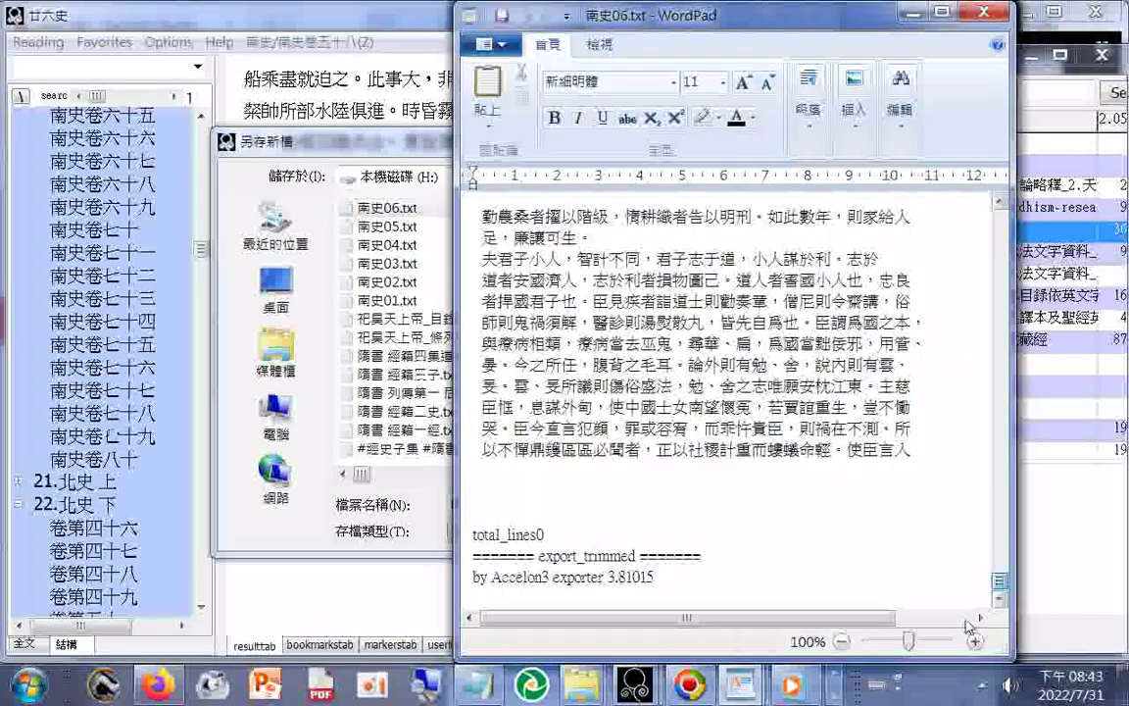
pyautogui.click(922, 481)
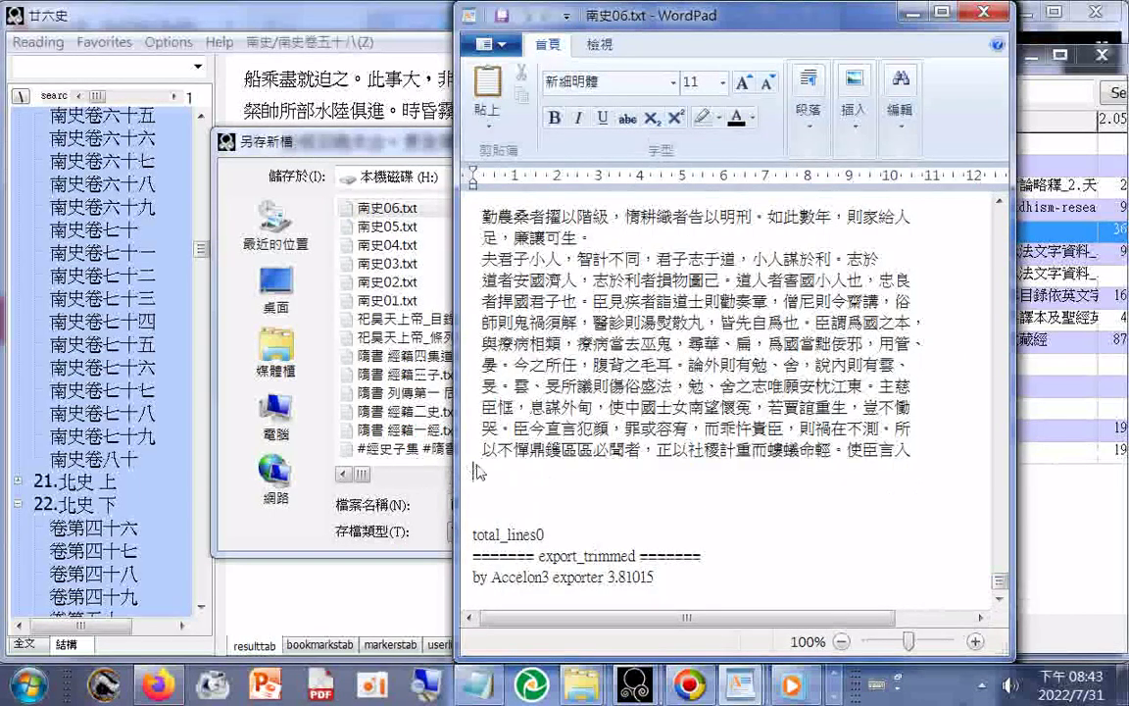
pyautogui.moveTo(476, 472); pyautogui.dragTo(686, 578)
pyautogui.press('Delete')
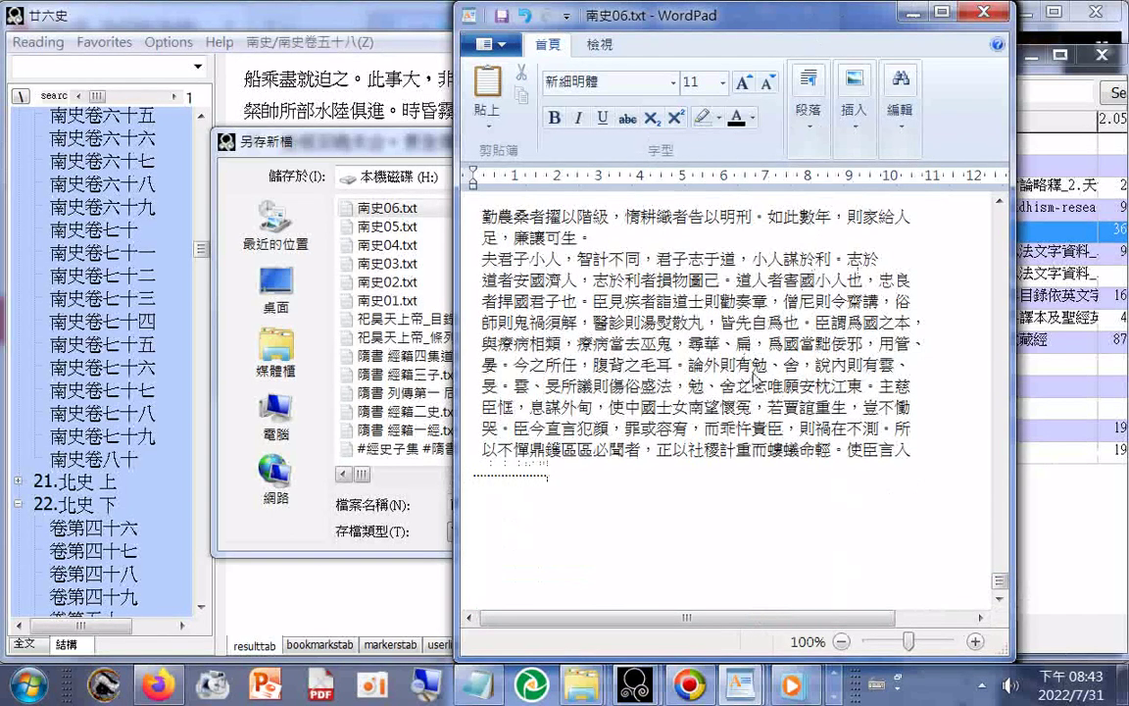
# Step: Copy the whole text of 南史06.txt and paste it over the closing 船乘盡就迫之 line and dots of 南史01.txt
pyautogui.hotkey('ctrl', 'a')
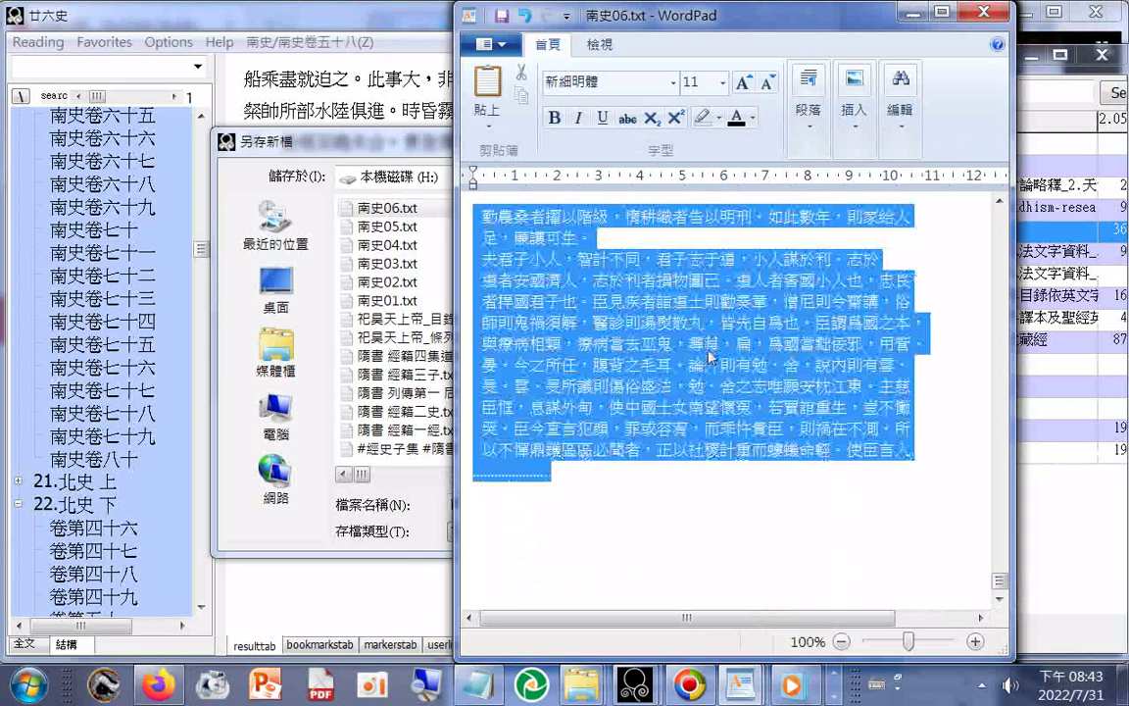
pyautogui.click(742, 683)
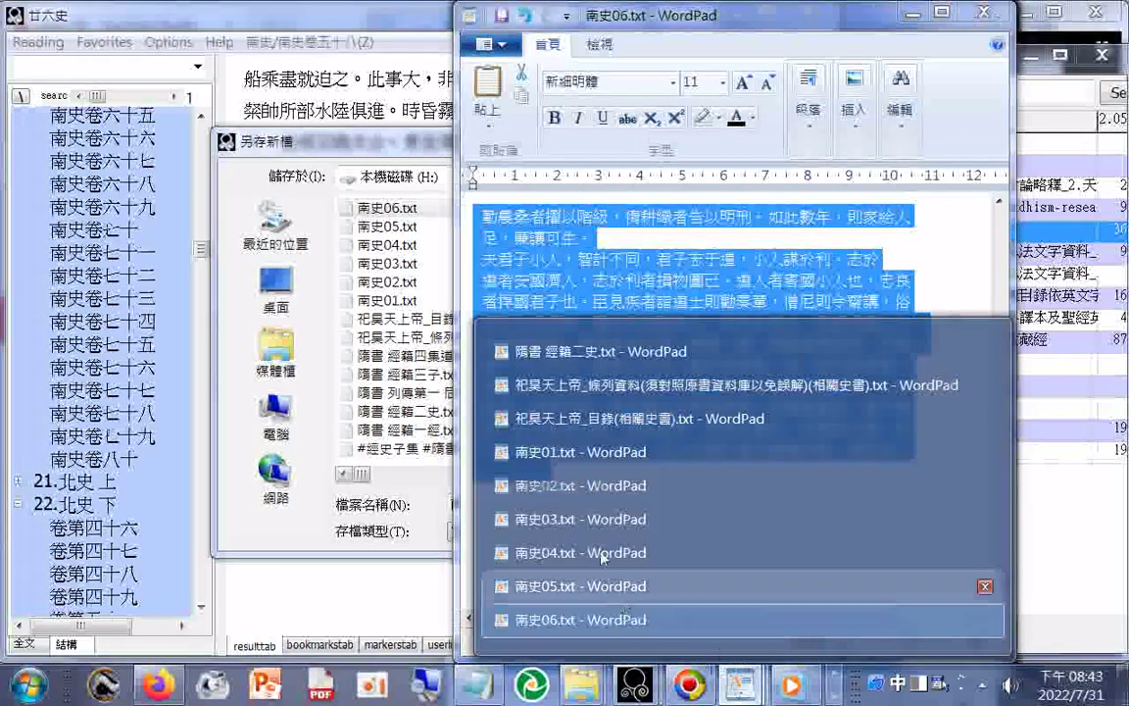
pyautogui.moveTo(567, 482)
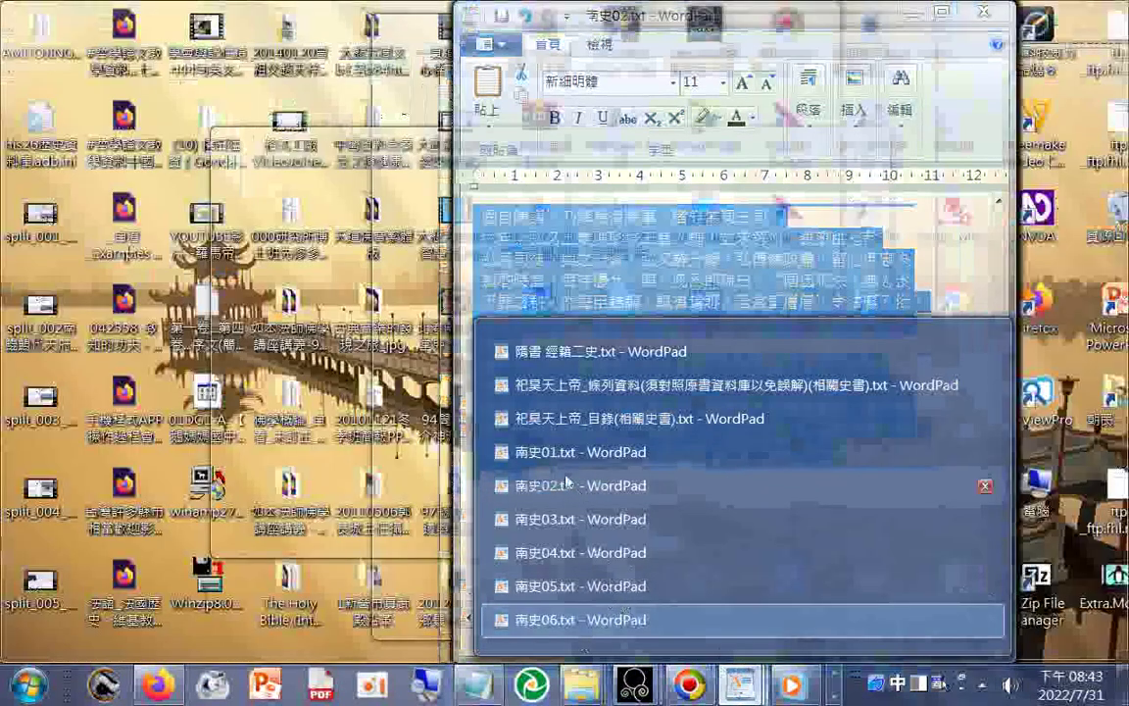
pyautogui.click(566, 453)
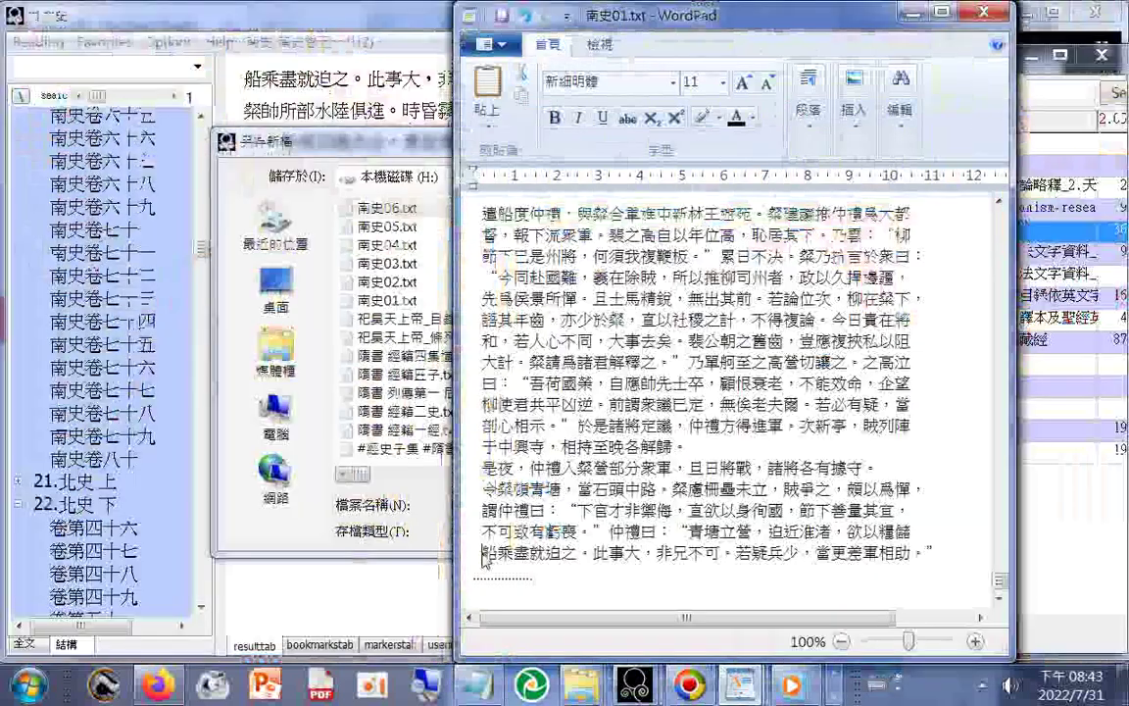
pyautogui.moveTo(481, 554); pyautogui.dragTo(549, 592)
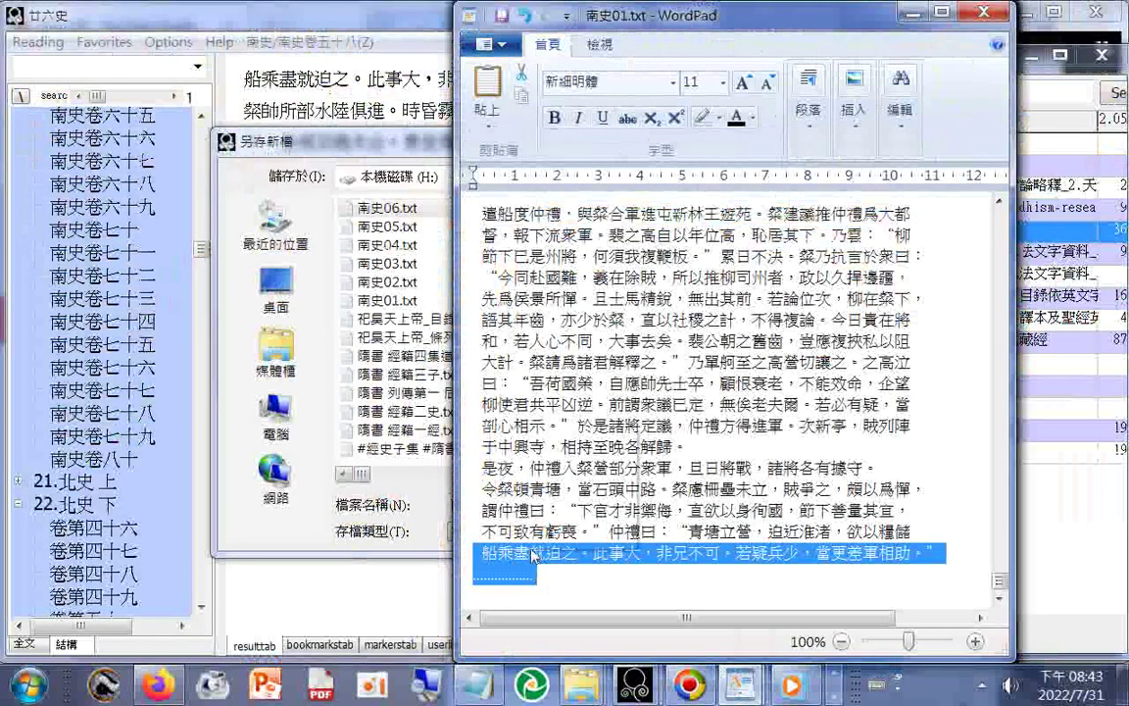
pyautogui.hotkey('ctrl', 'v')
# Step: Copy the new closing text line of 南史01.txt, beginning 以不憚鼎鑊區區必聞者, and close the file dialog in 廿六史
pyautogui.moveTo(480, 556); pyautogui.dragTo(904, 559)
pyautogui.rightClick(903, 559)
pyautogui.click(941, 464)
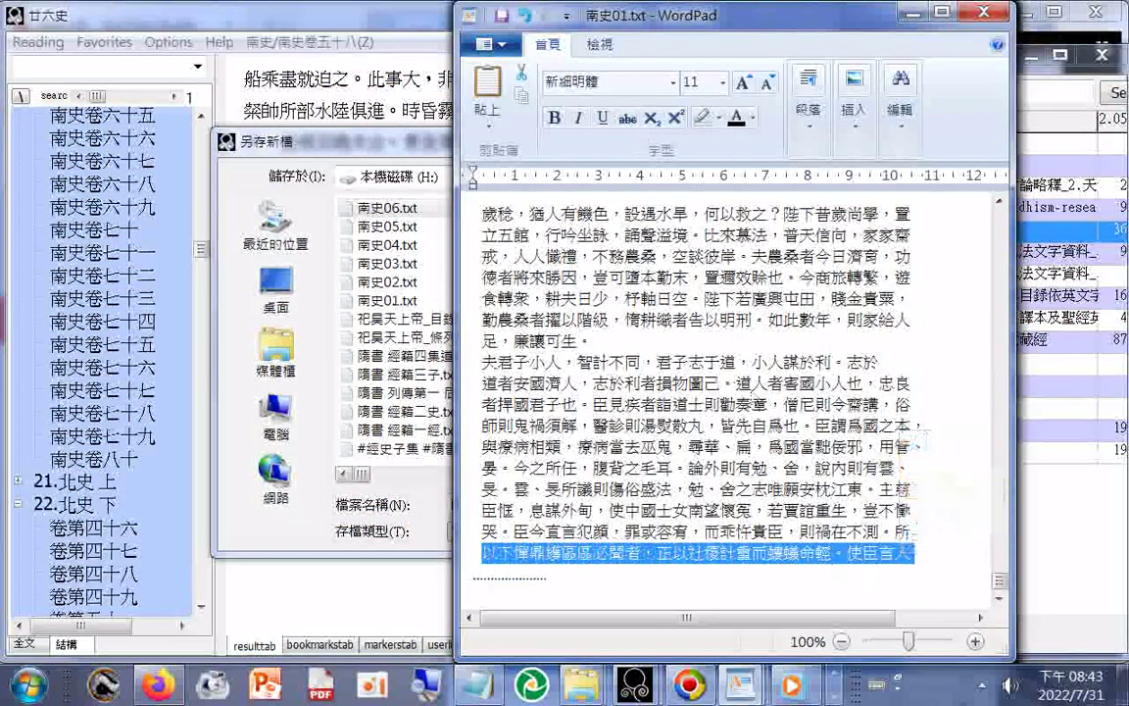
pyautogui.click(46, 79)
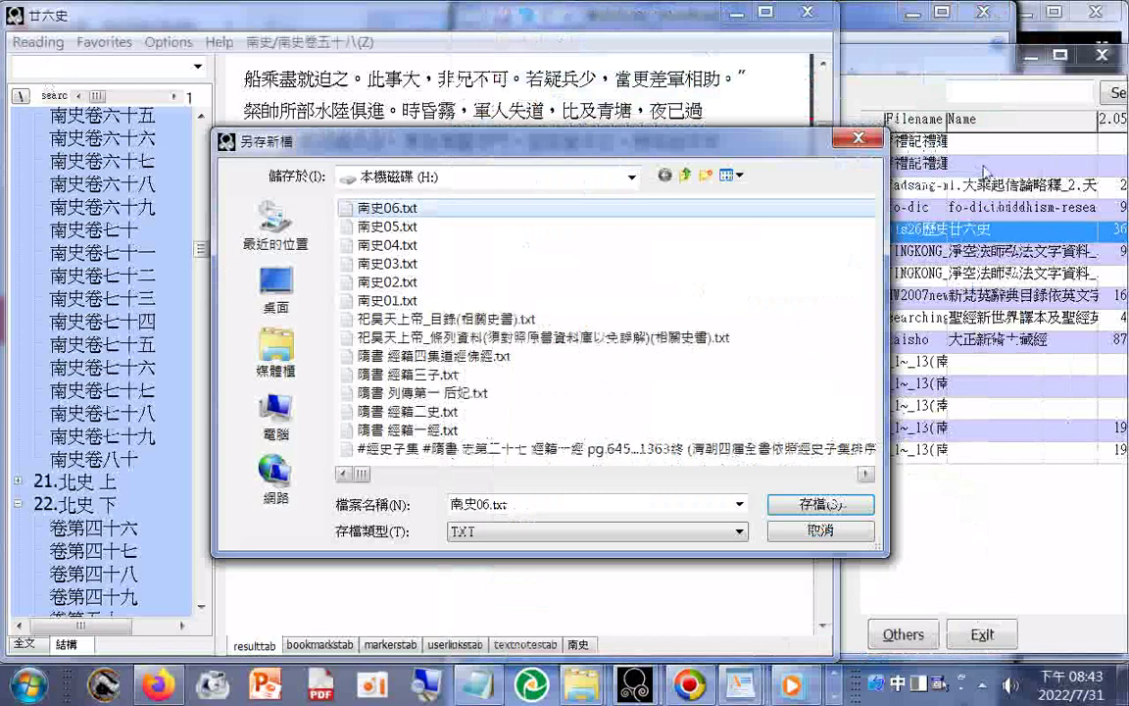
pyautogui.click(859, 139)
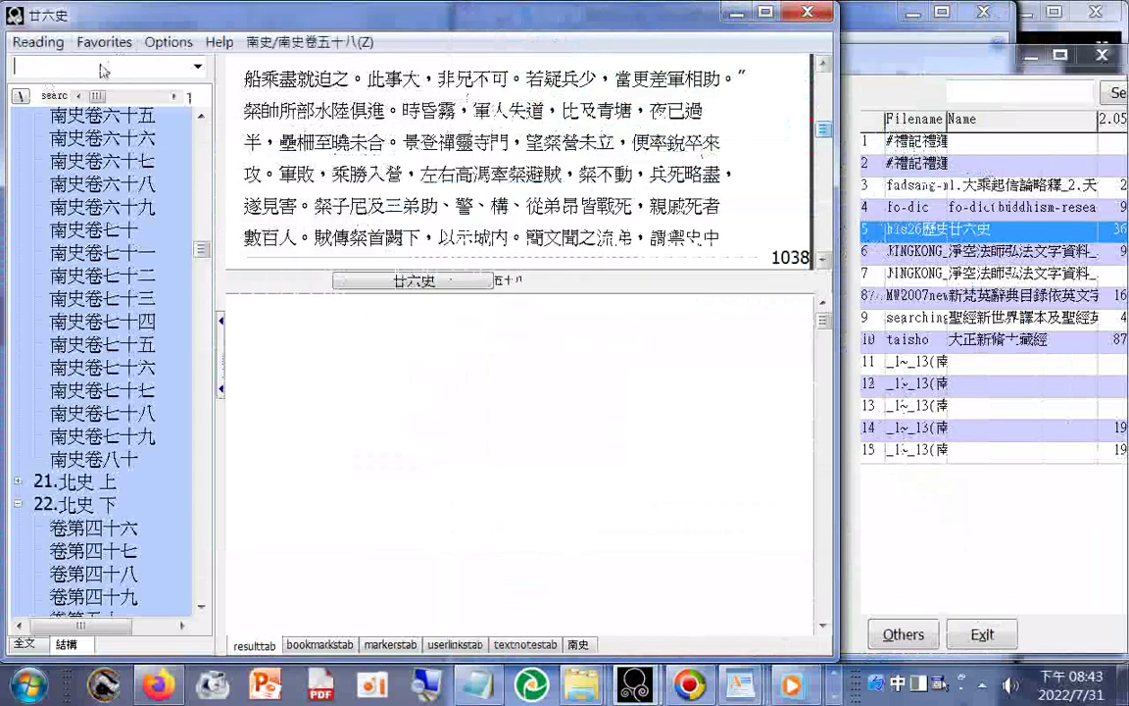
# Step: Search 廿六史 for the copied 以不憚鼎鑊 line, open the match and bring that line to the top of the reading pane
pyautogui.hotkey('ctrl', 'v')
pyautogui.press('Return')
pyautogui.click(428, 328)
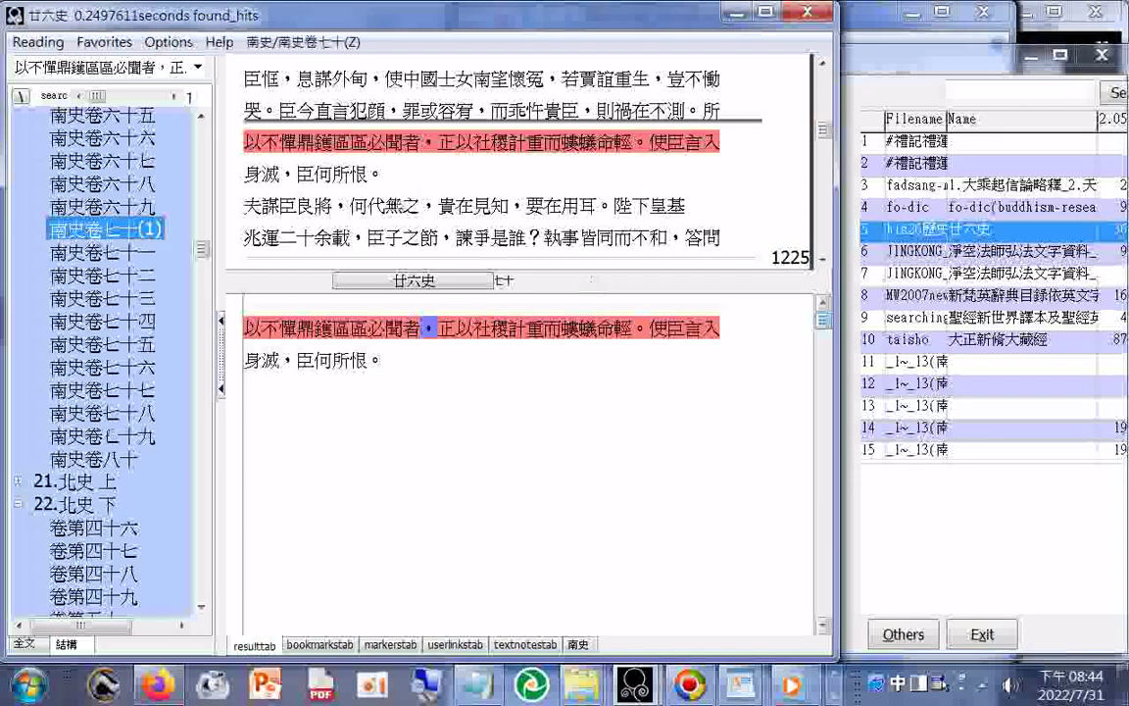
pyautogui.click(822, 259)
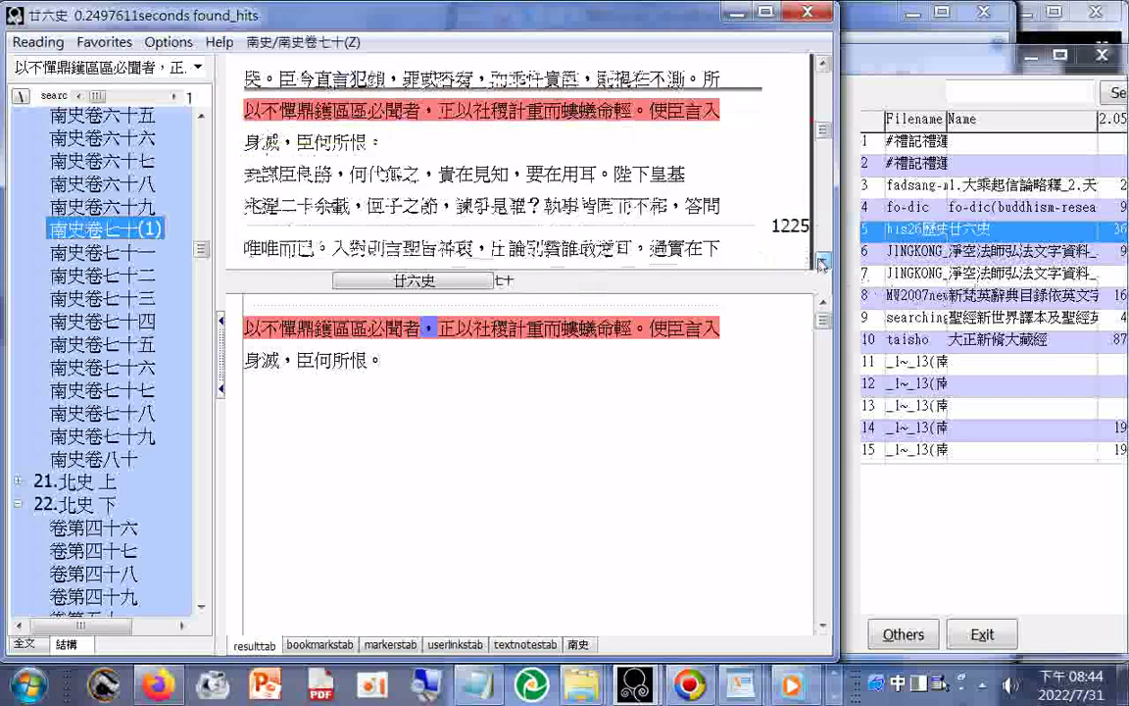
pyautogui.click(822, 260)
# Step: Clear the search text and export the text starting at the 以不憚鼎鑊 line to drive H: as the TXT file 南史07
pyautogui.click(110, 69)
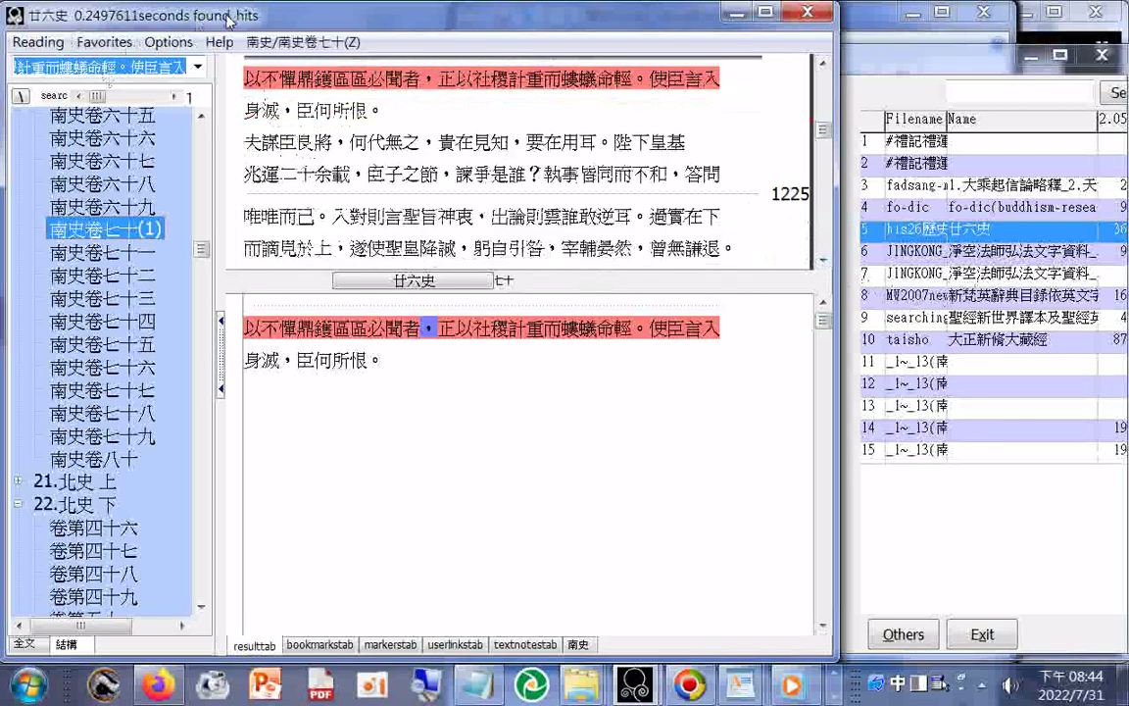
pyautogui.press('BackSpace')
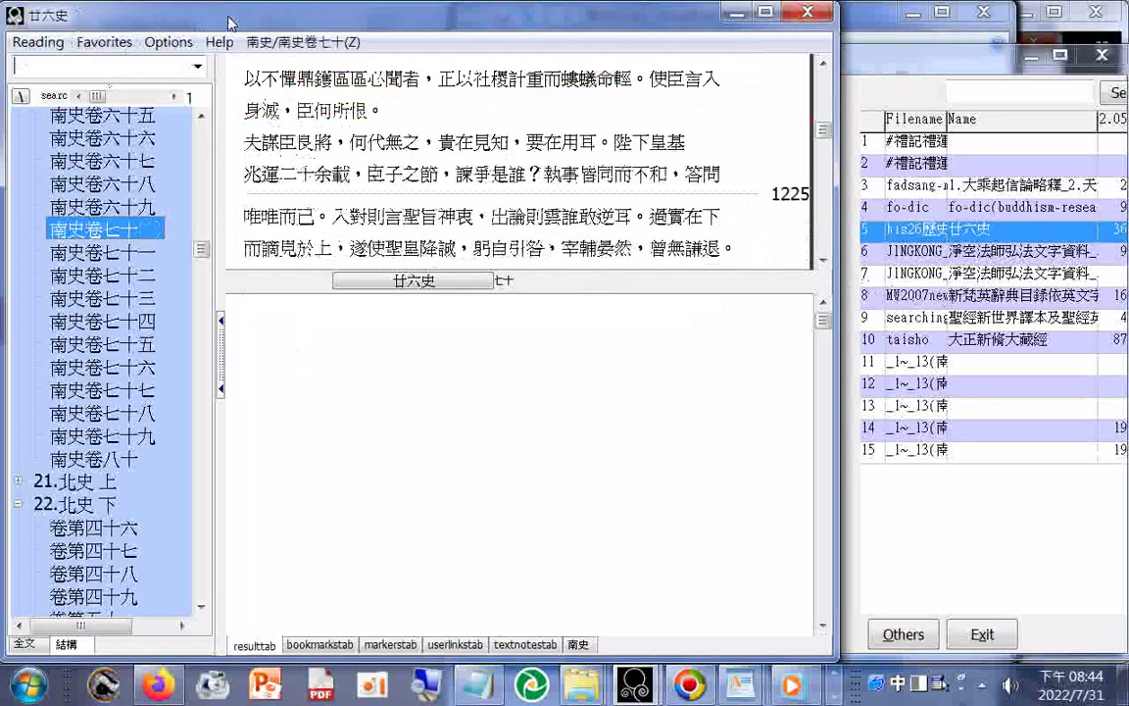
pyautogui.click(36, 44)
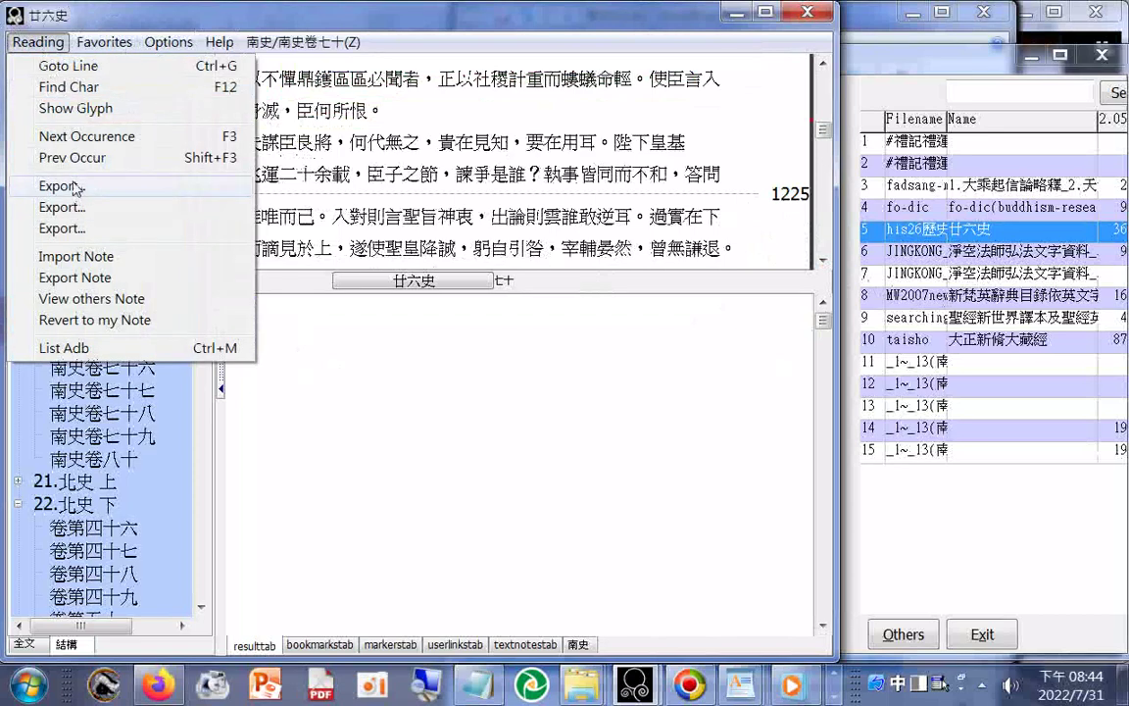
pyautogui.click(77, 187)
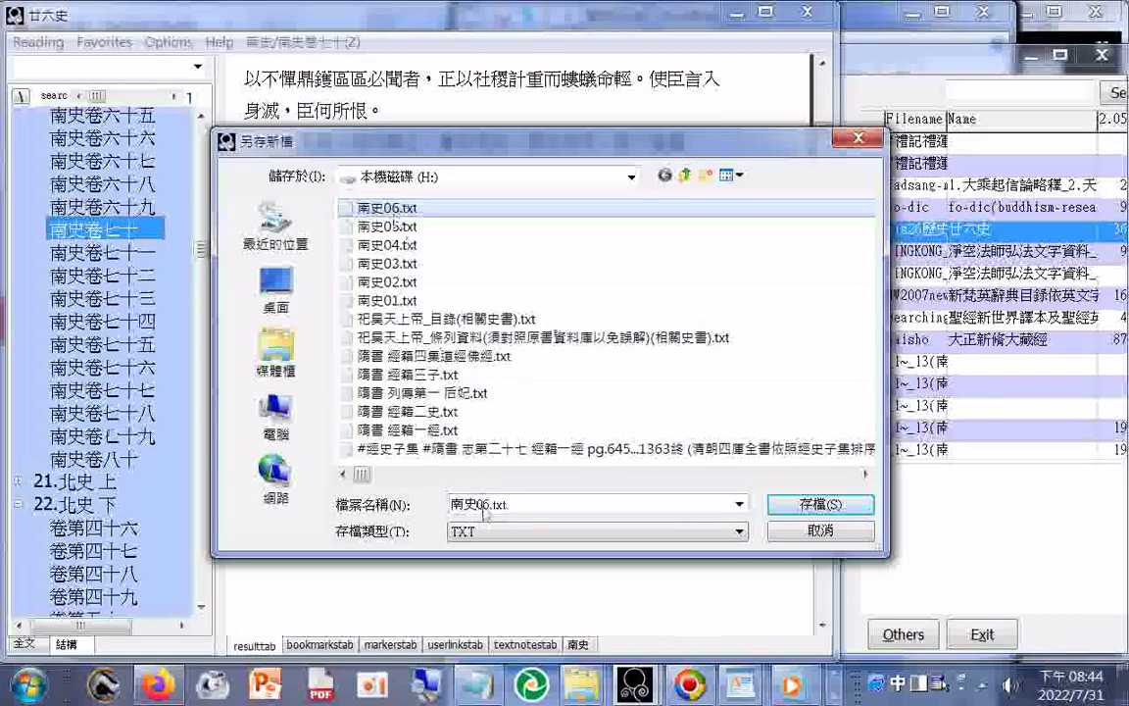
pyautogui.doubleClick(483, 506)
pyautogui.moveTo(479, 506); pyautogui.dragTo(689, 453)
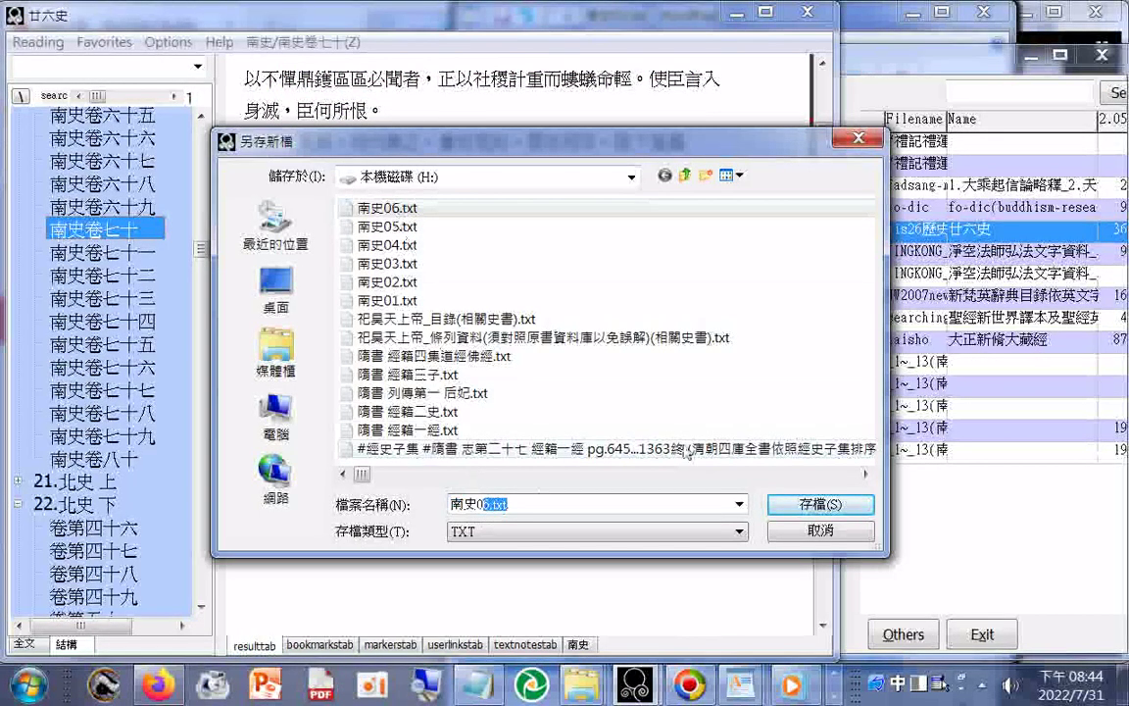
pyautogui.write('07.')
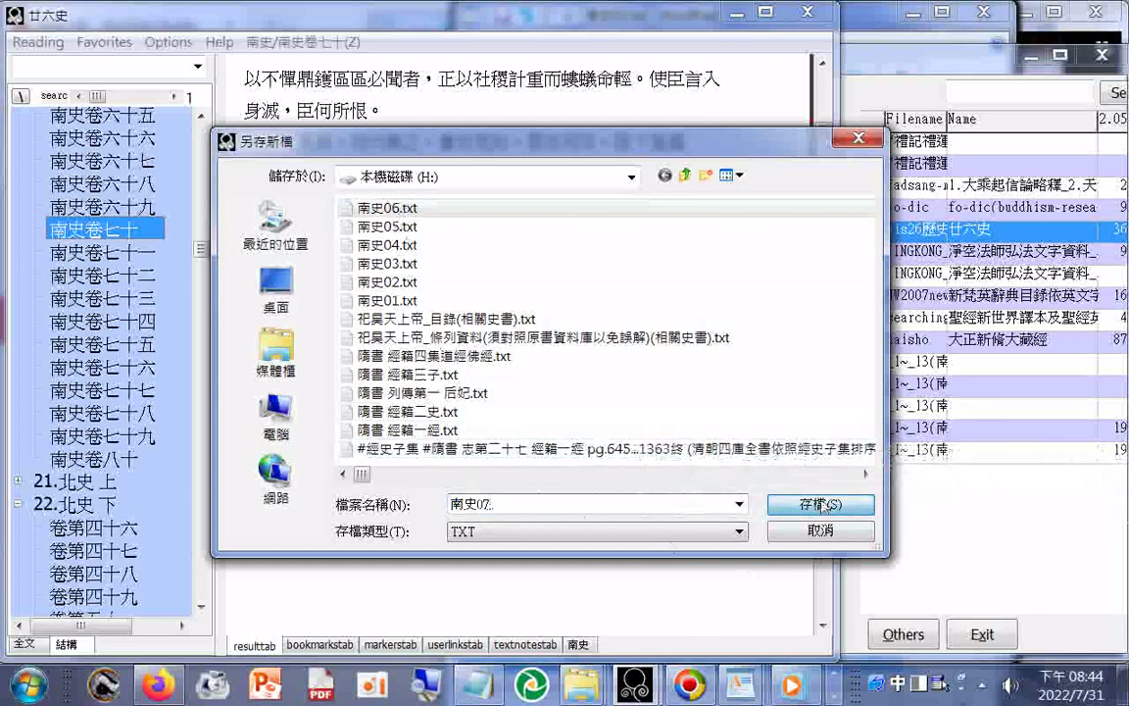
pyautogui.click(822, 505)
# Step: Bring up the export file dialog in 廿六史 again and open the exported 南史07.txt with WordPad
pyautogui.click(51, 45)
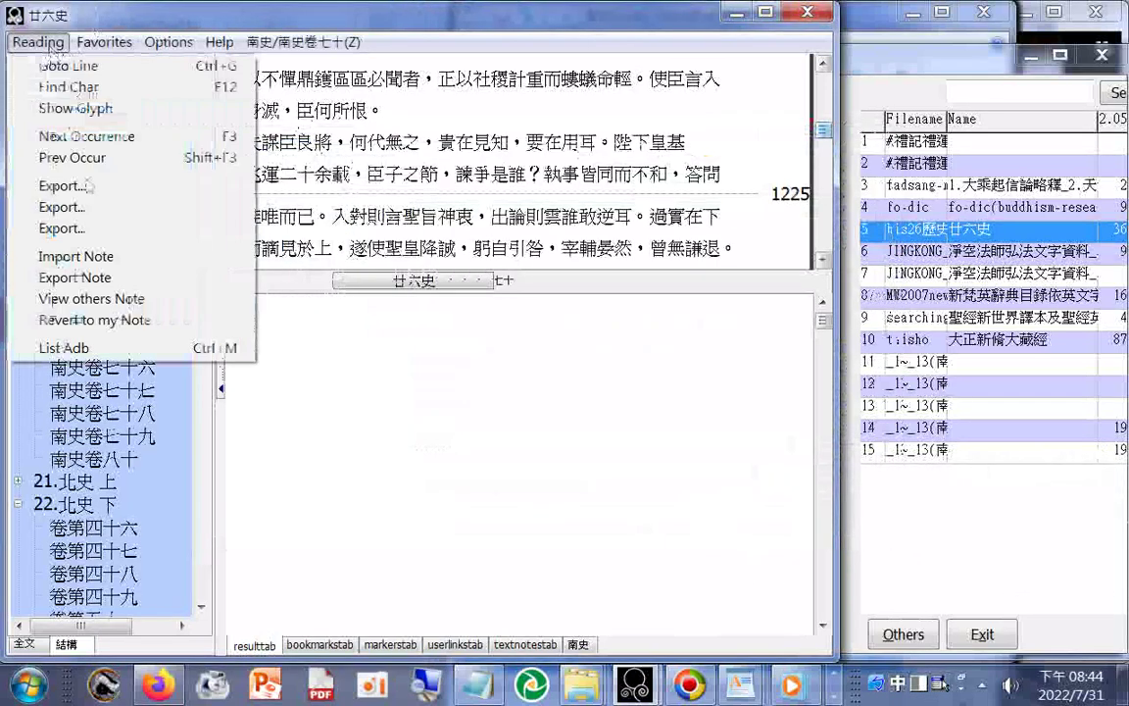
pyautogui.click(86, 185)
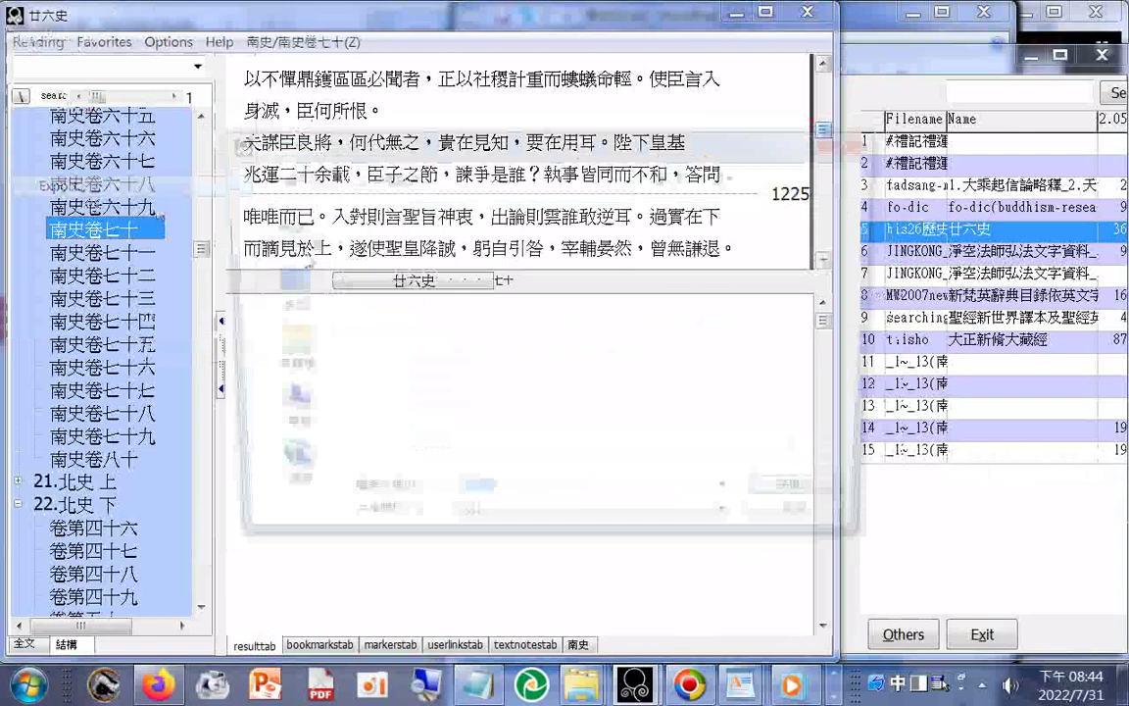
pyautogui.rightClick(401, 208)
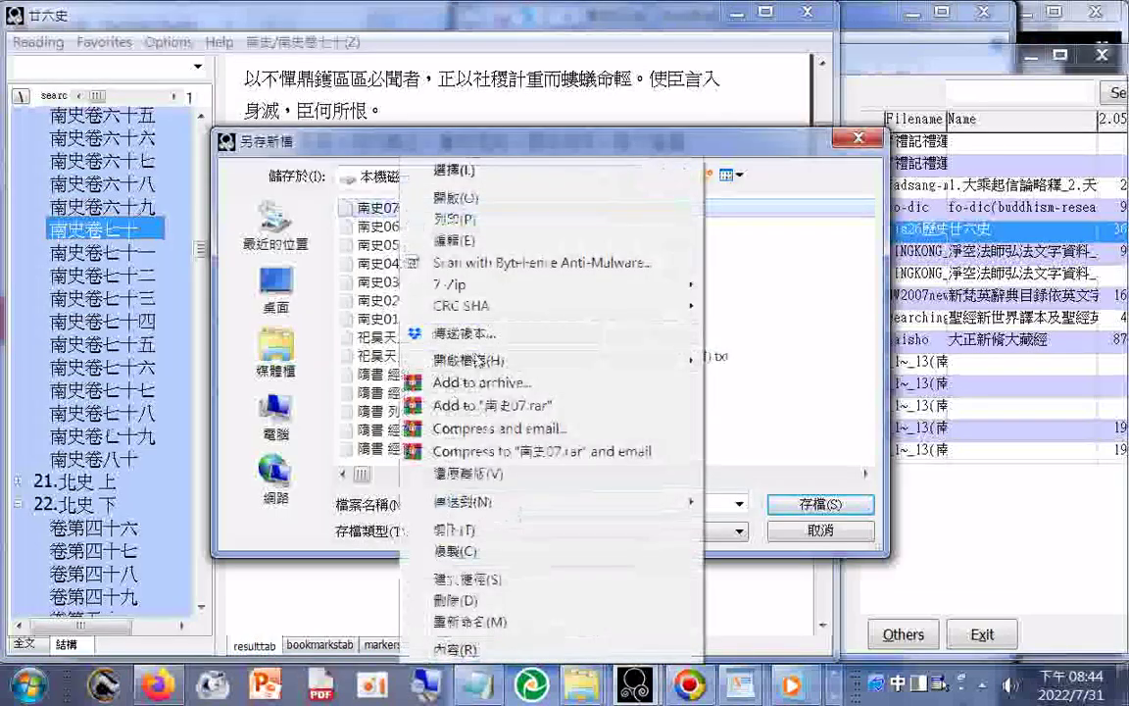
pyautogui.moveTo(686, 361)
pyautogui.click(754, 384)
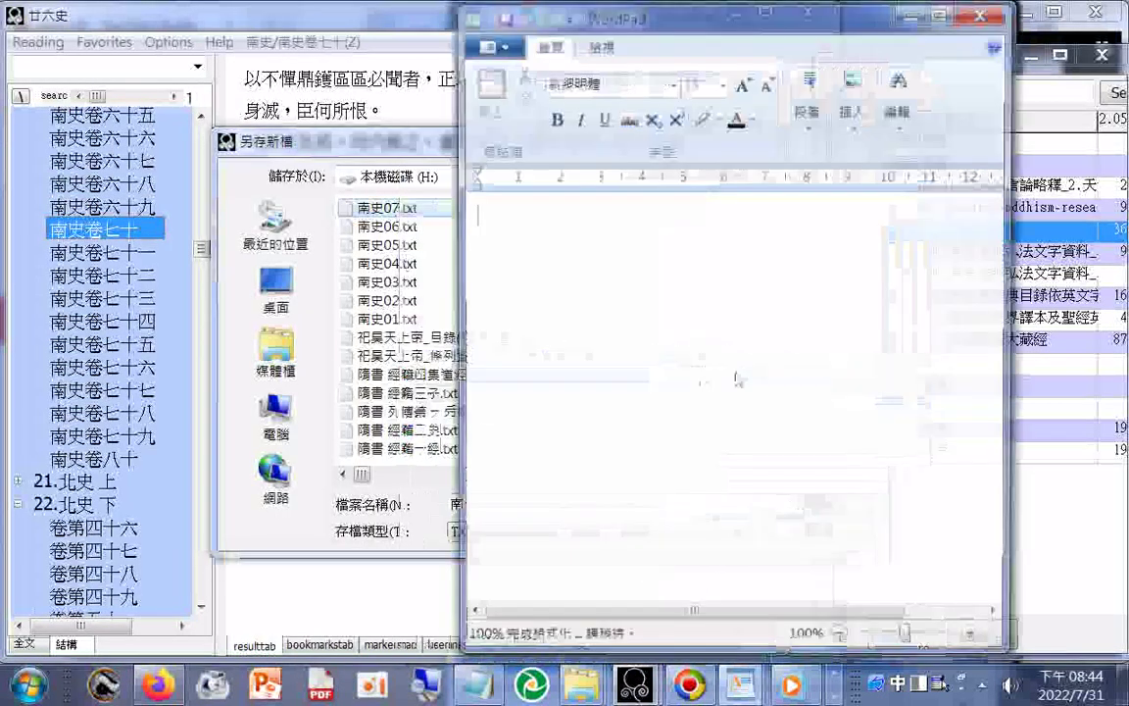
# Step: Delete everything in 南史07.txt from the 北史 上 heading through the exporter lines at the end of the file
pyautogui.moveTo(1000, 213); pyautogui.dragTo(1009, 593)
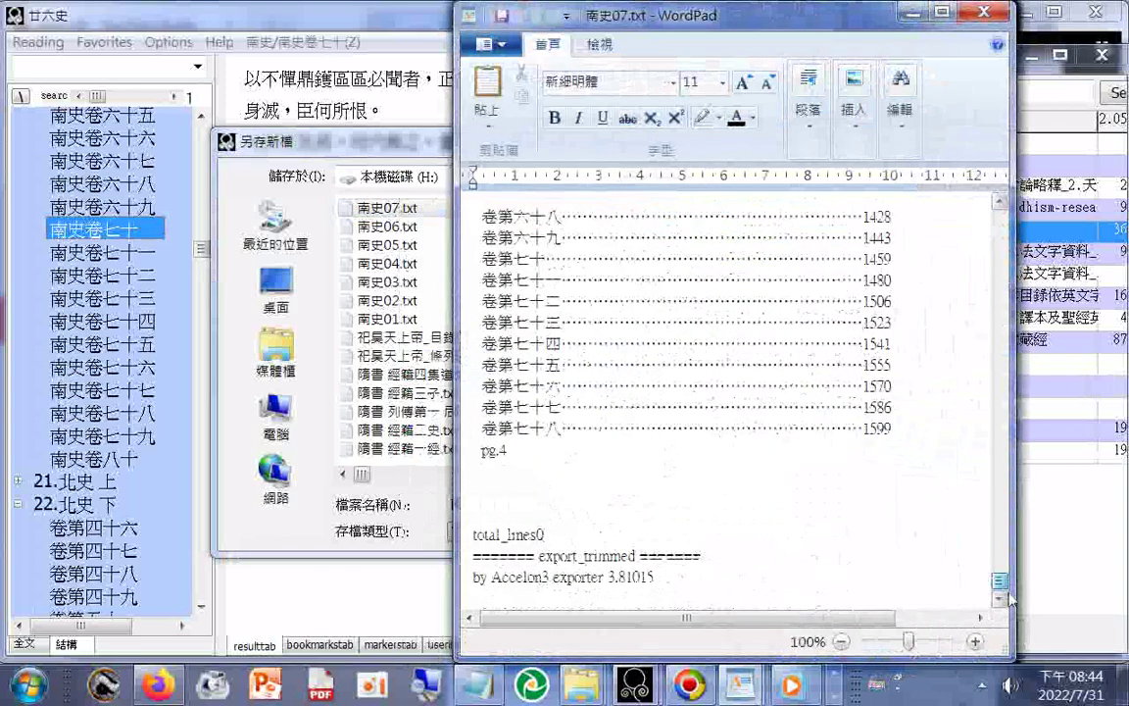
pyautogui.scroll(15, 967, 472)
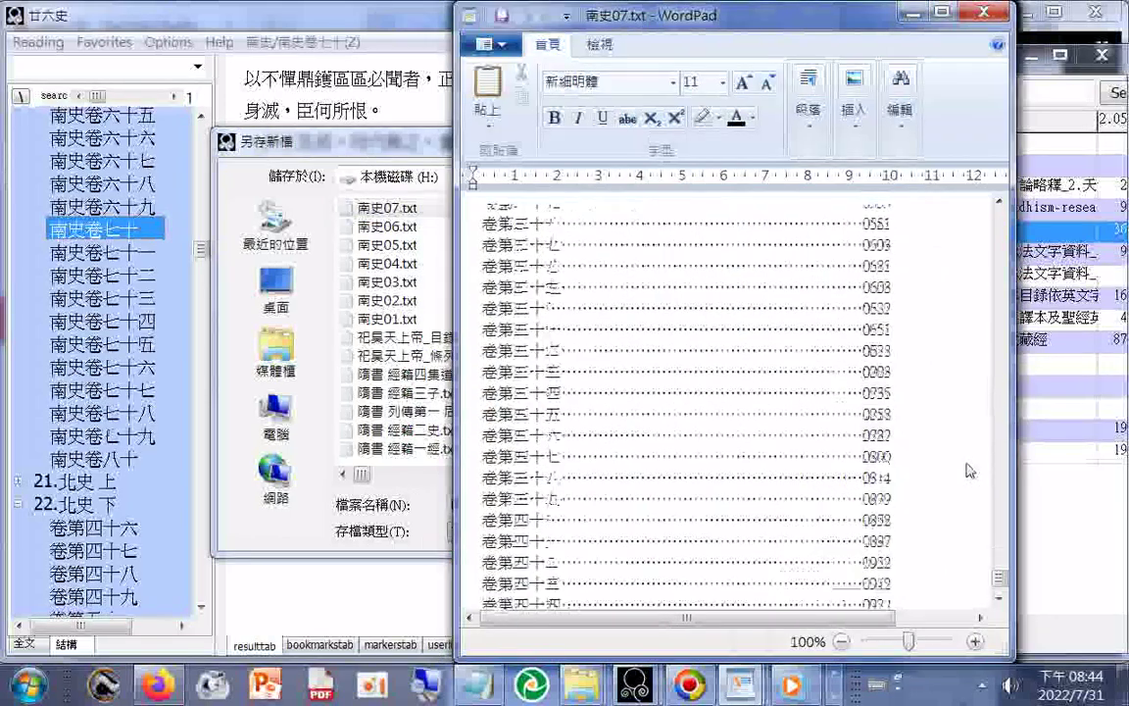
pyautogui.scroll(13, 968, 472)
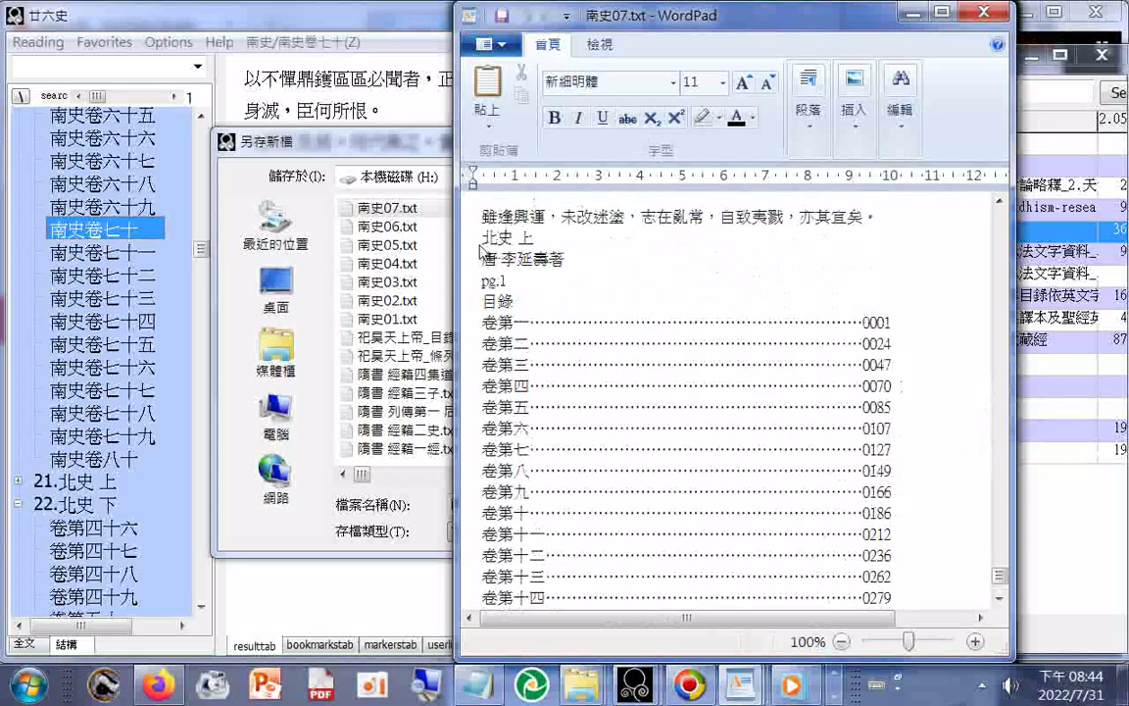
pyautogui.moveTo(473, 244); pyautogui.dragTo(745, 505)
pyautogui.hotkey('ctrl', 'a')
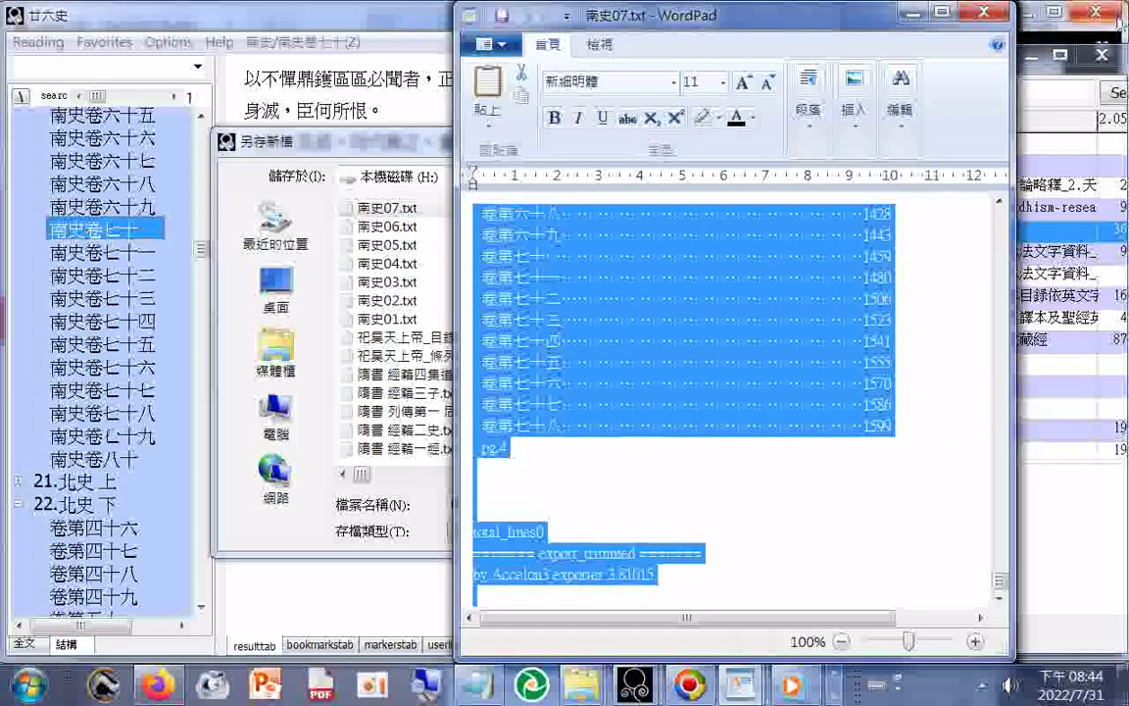
pyautogui.press('Delete')
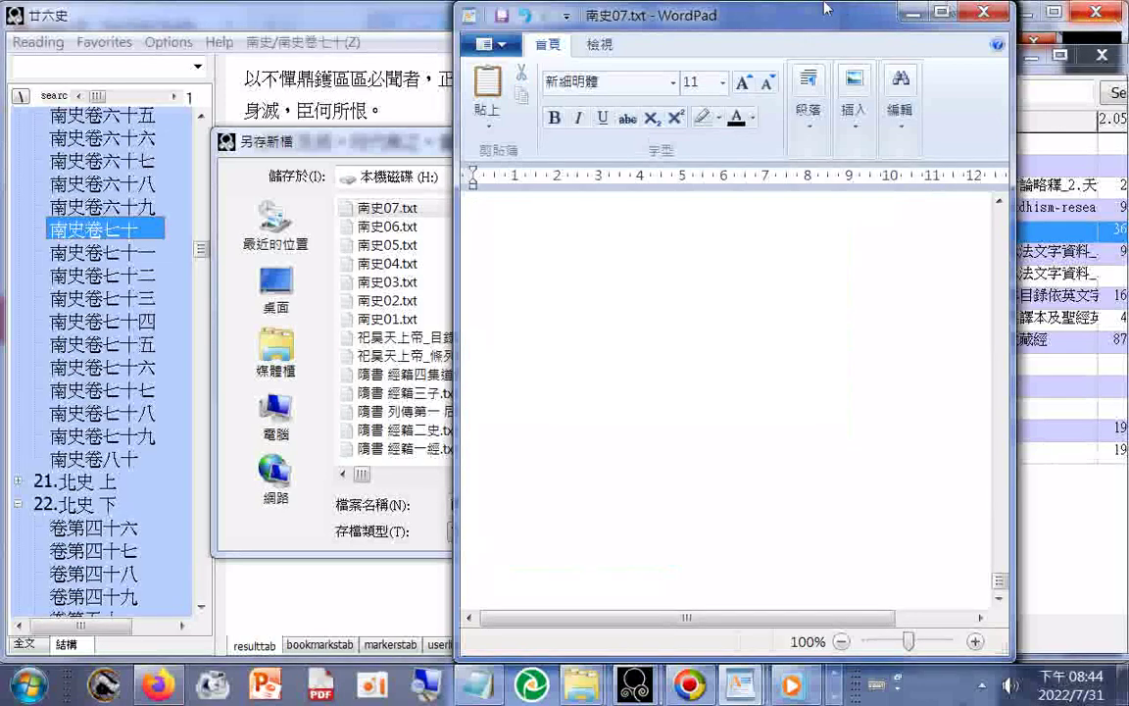
pyautogui.hotkey('ctrl', 'v')
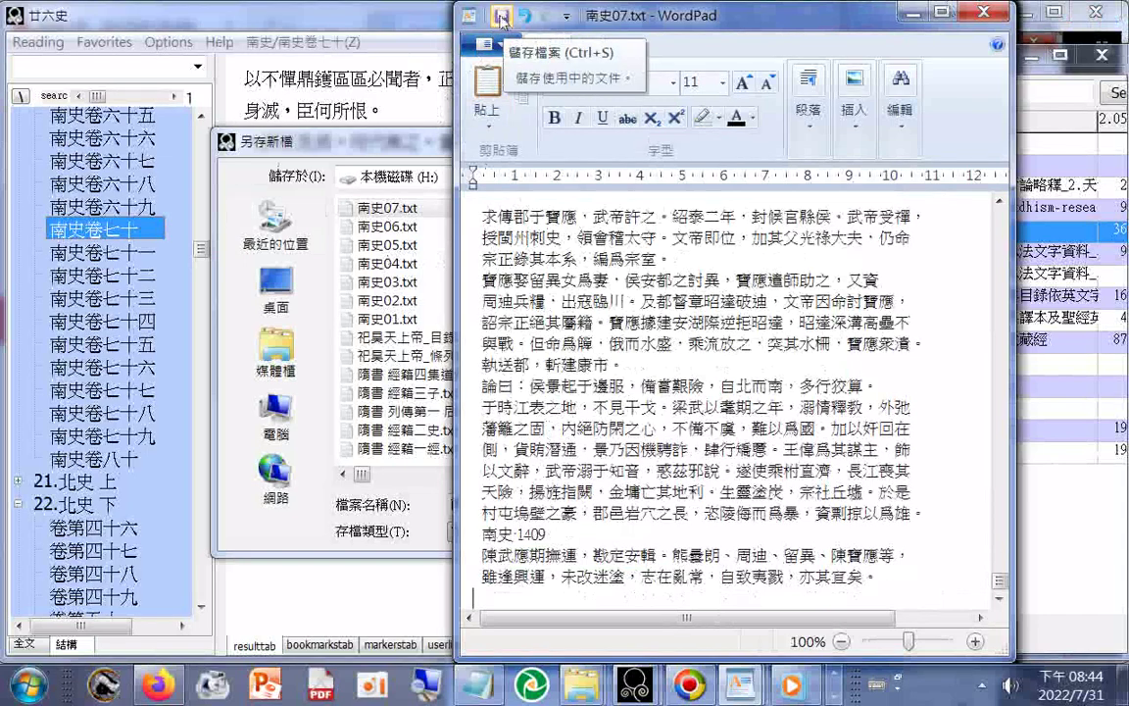
# Step: Copy the whole remaining text of 南史07.txt
pyautogui.moveTo(565, 16); pyautogui.dragTo(480, 305)
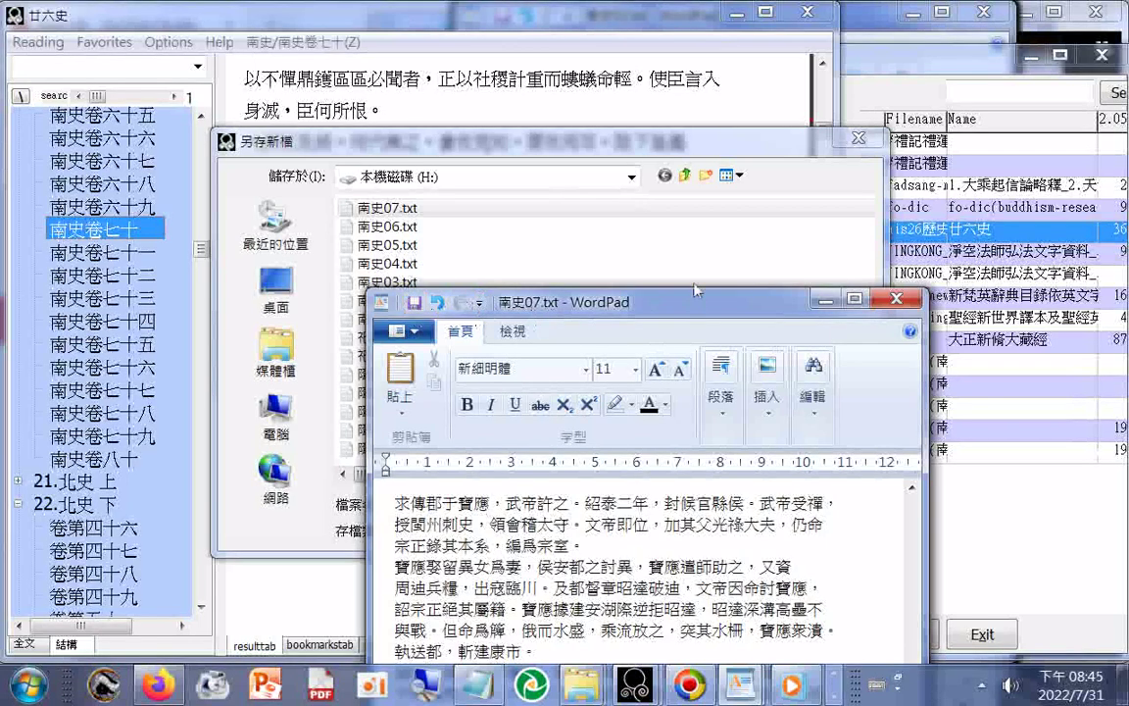
pyautogui.moveTo(694, 291); pyautogui.dragTo(714, 39)
pyautogui.hotkey('ctrl', 'a')
pyautogui.rightClick(482, 392)
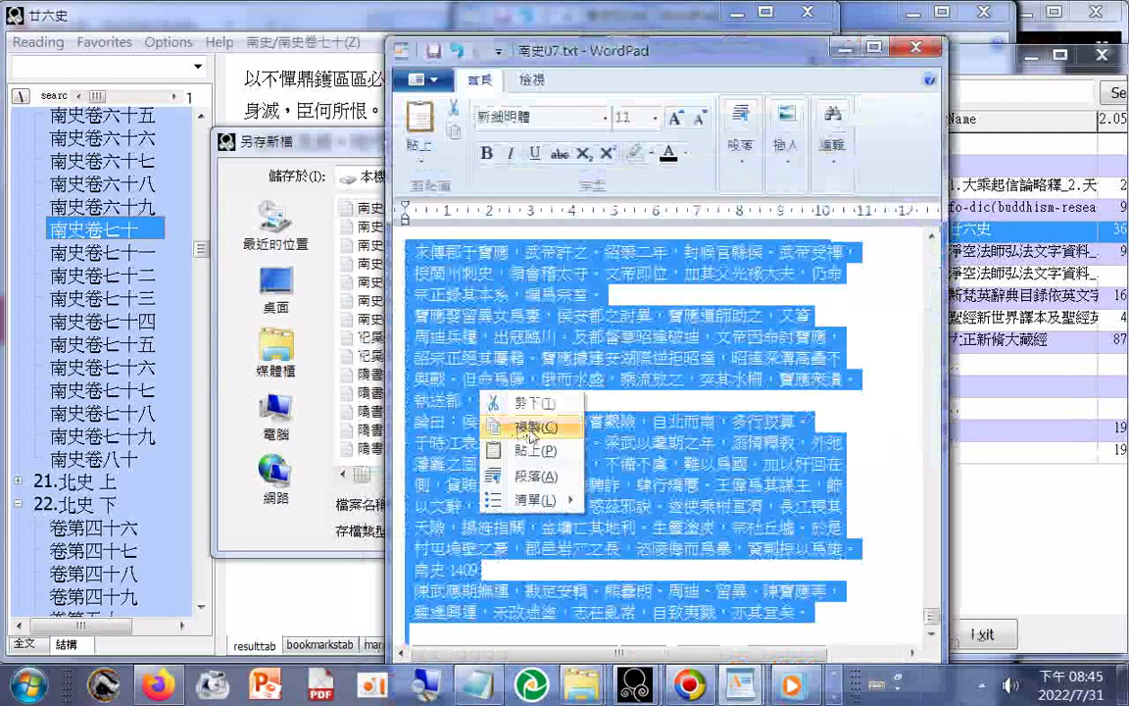
pyautogui.click(530, 427)
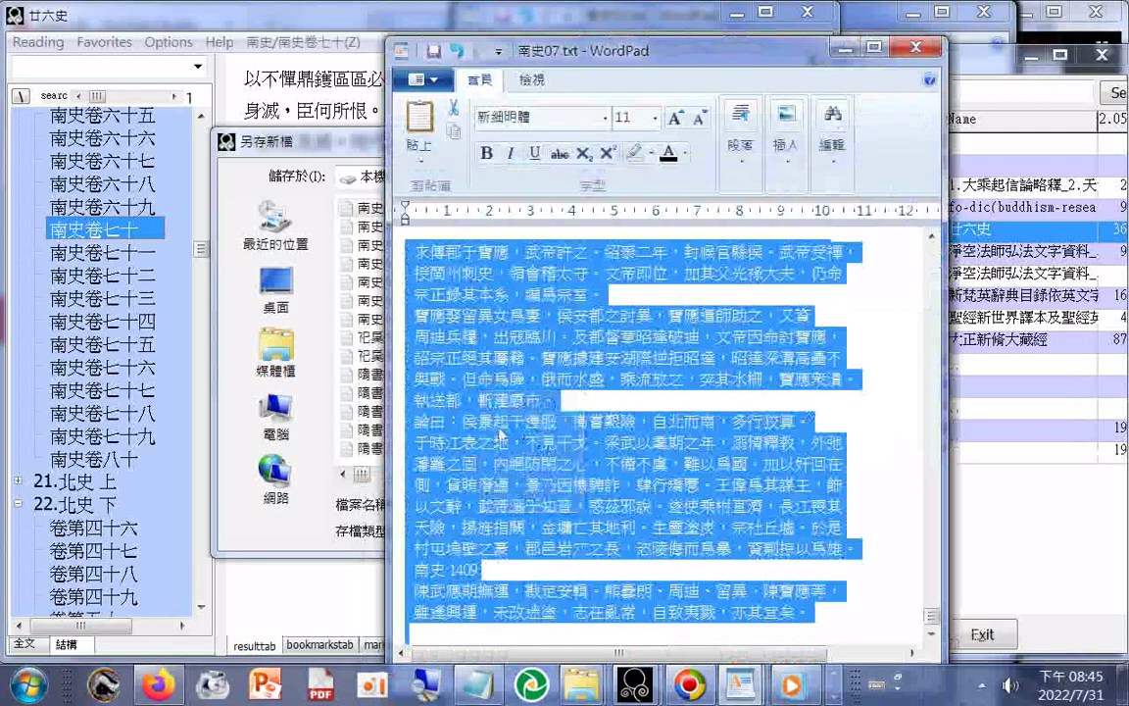
# Step: Match the start of 南史07.txt with the end of 南史01.txt and paste the copied text over the closing 以不憚鼎鑊 line and dots
pyautogui.click(755, 689)
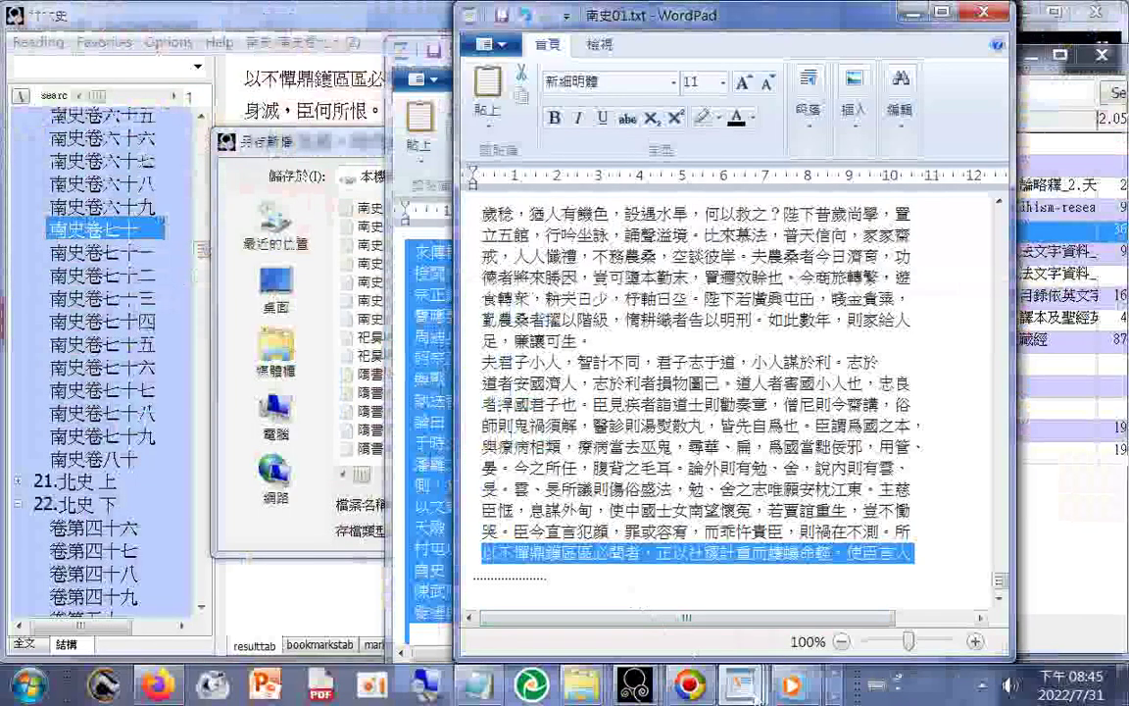
pyautogui.moveTo(742, 686)
pyautogui.click(598, 617)
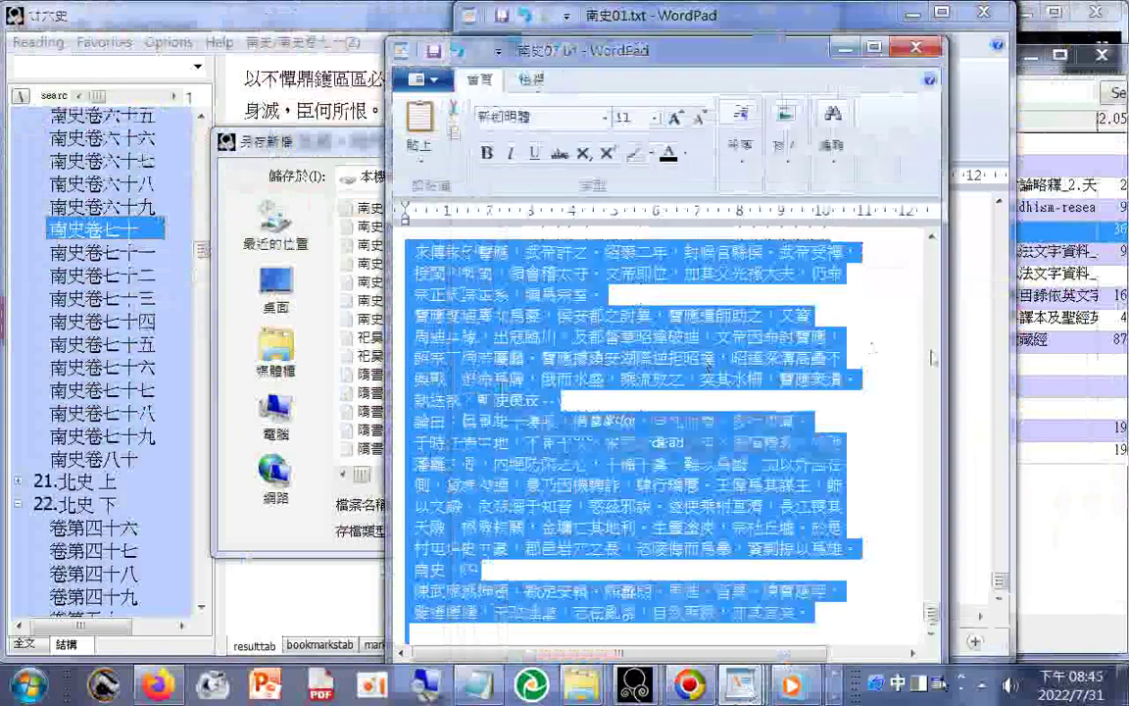
pyautogui.moveTo(932, 618); pyautogui.dragTo(932, 245)
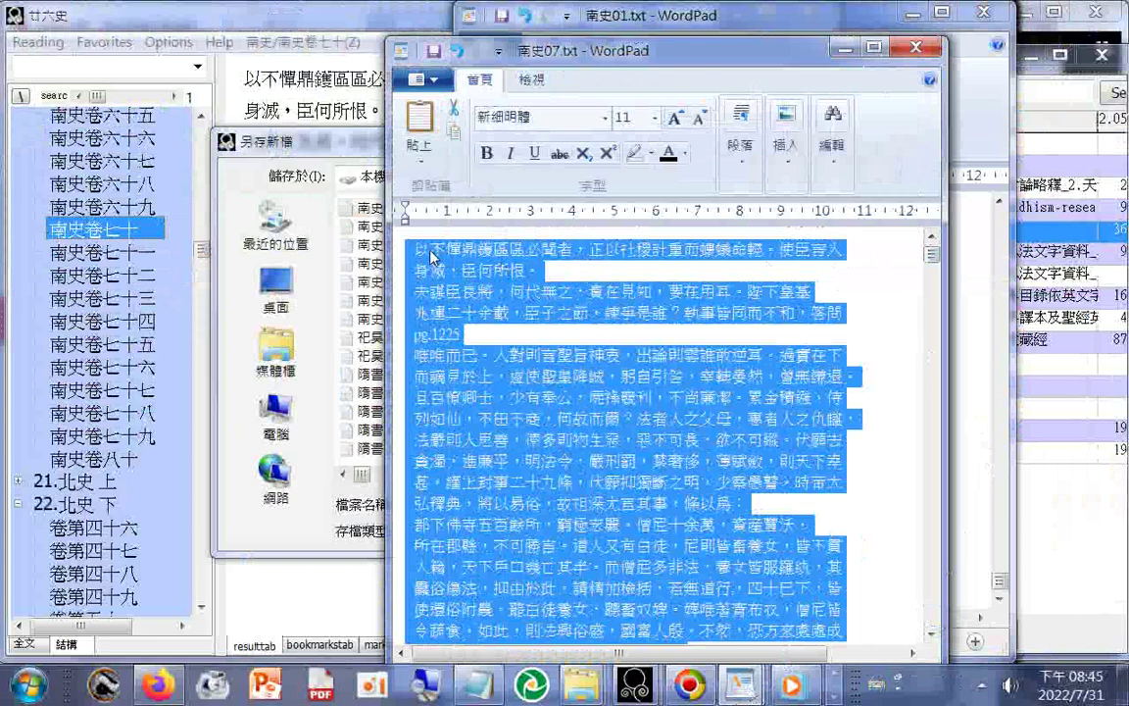
pyautogui.moveTo(566, 52); pyautogui.dragTo(757, 358)
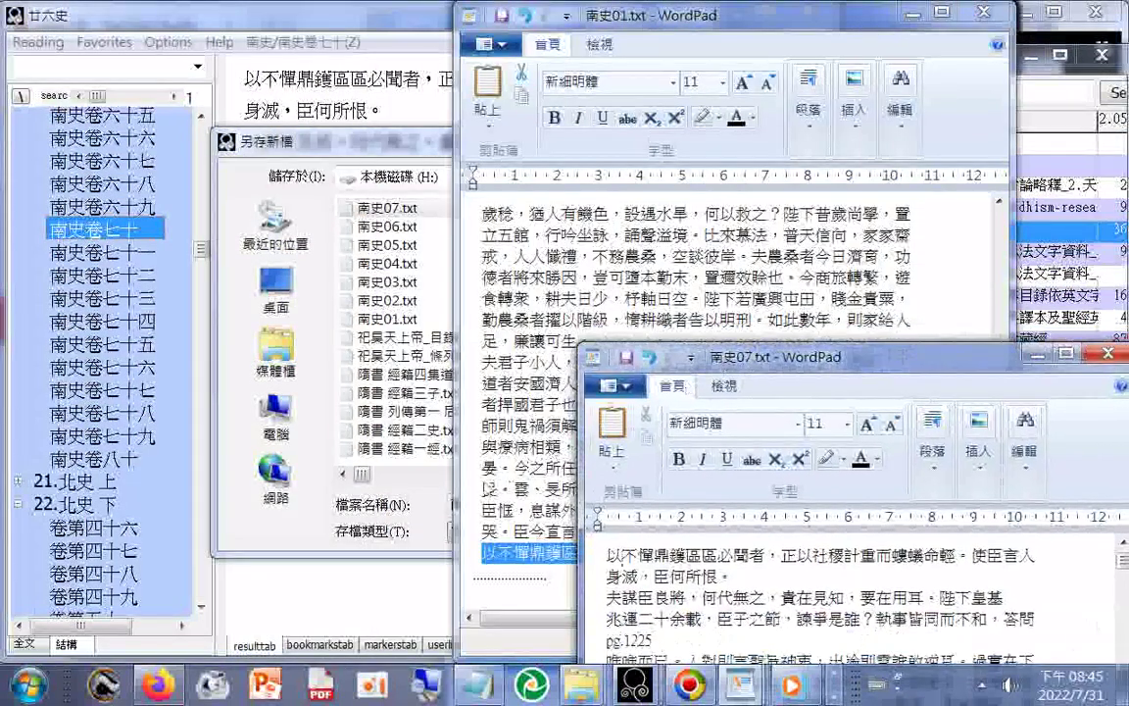
pyautogui.moveTo(478, 556); pyautogui.dragTo(568, 593)
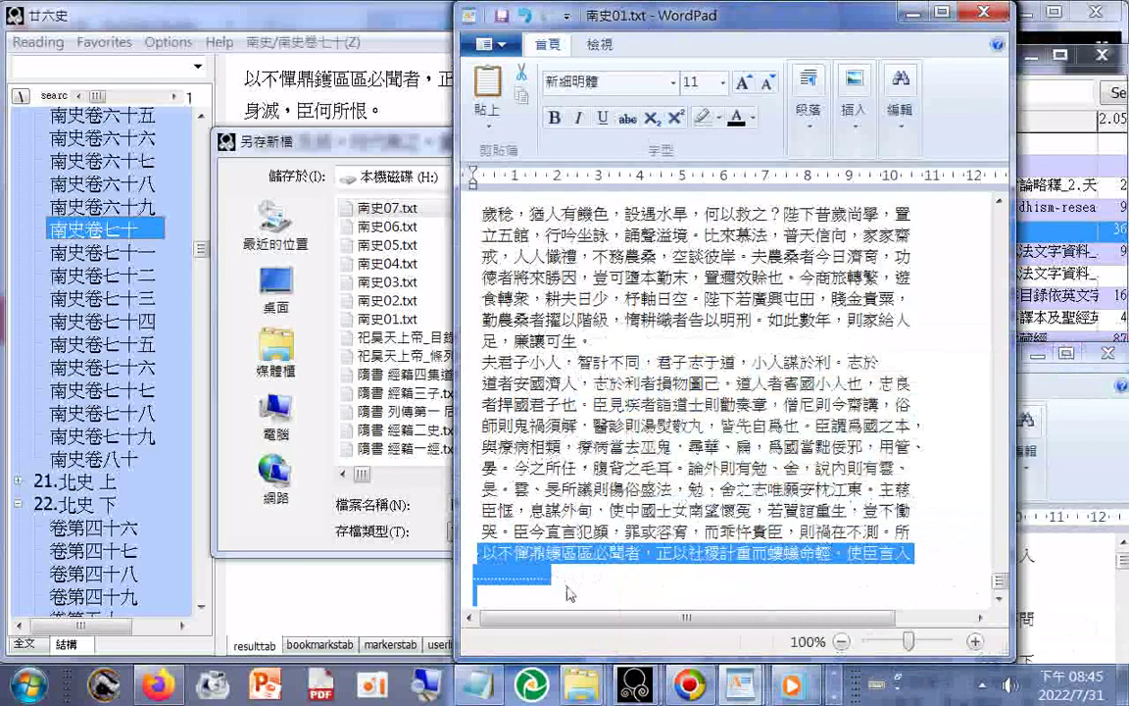
pyautogui.click(478, 558)
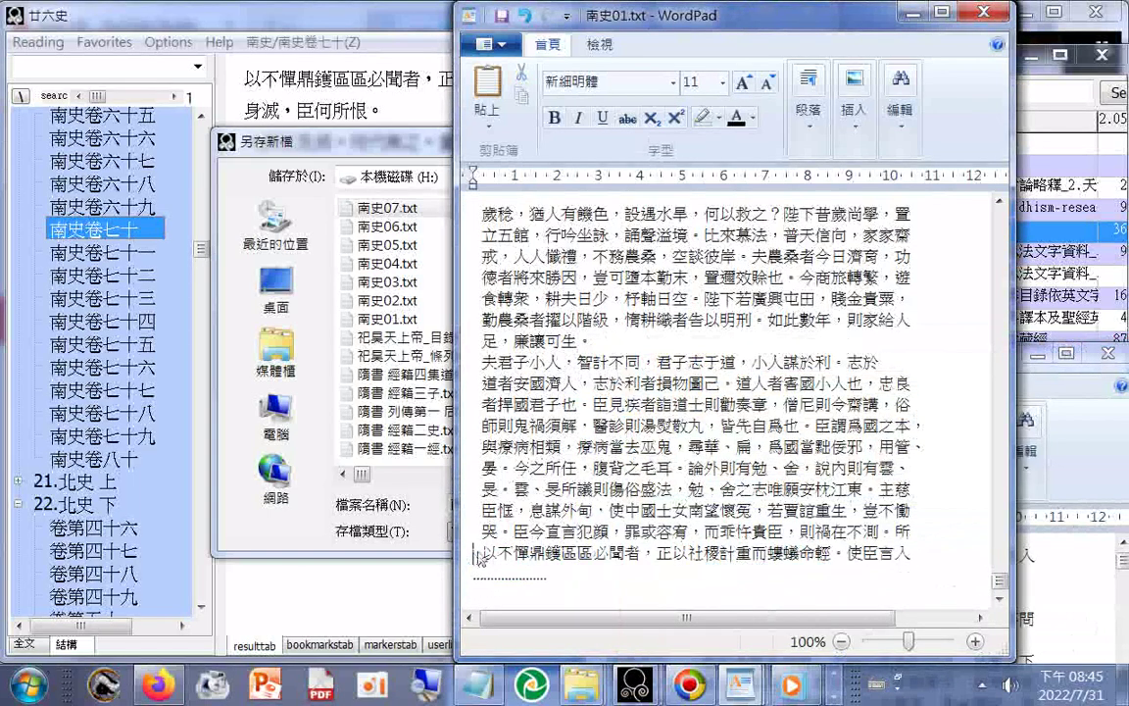
pyautogui.moveTo(478, 558); pyautogui.dragTo(569, 598)
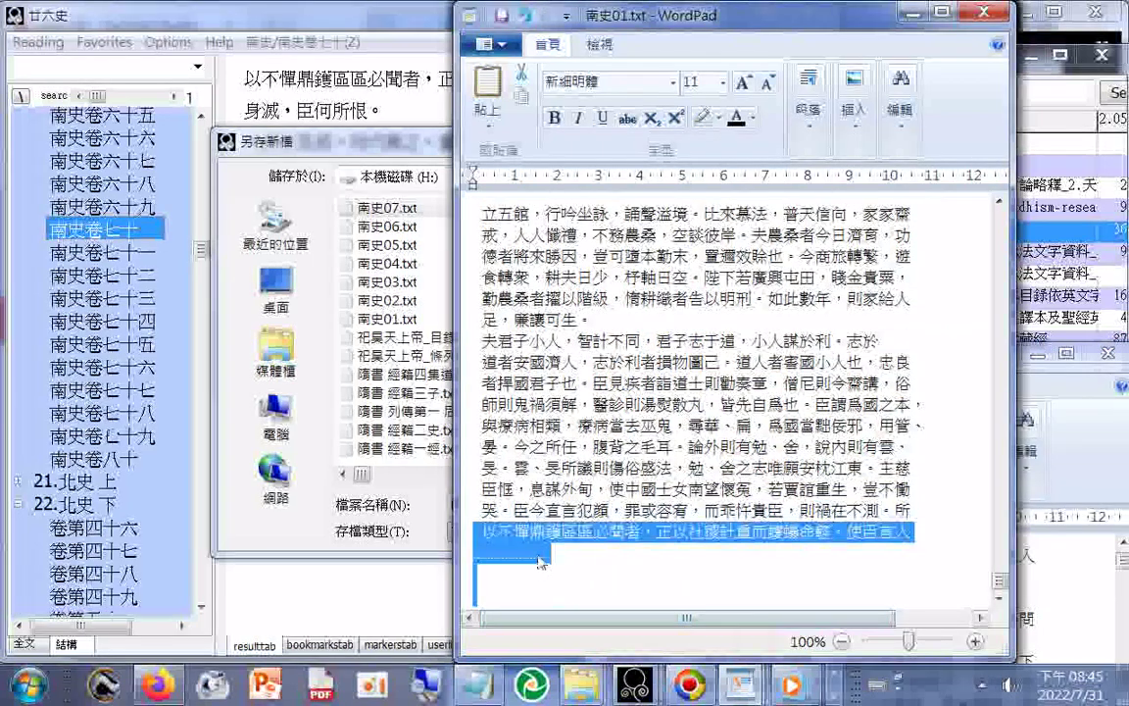
pyautogui.rightClick(539, 462)
pyautogui.click(555, 497)
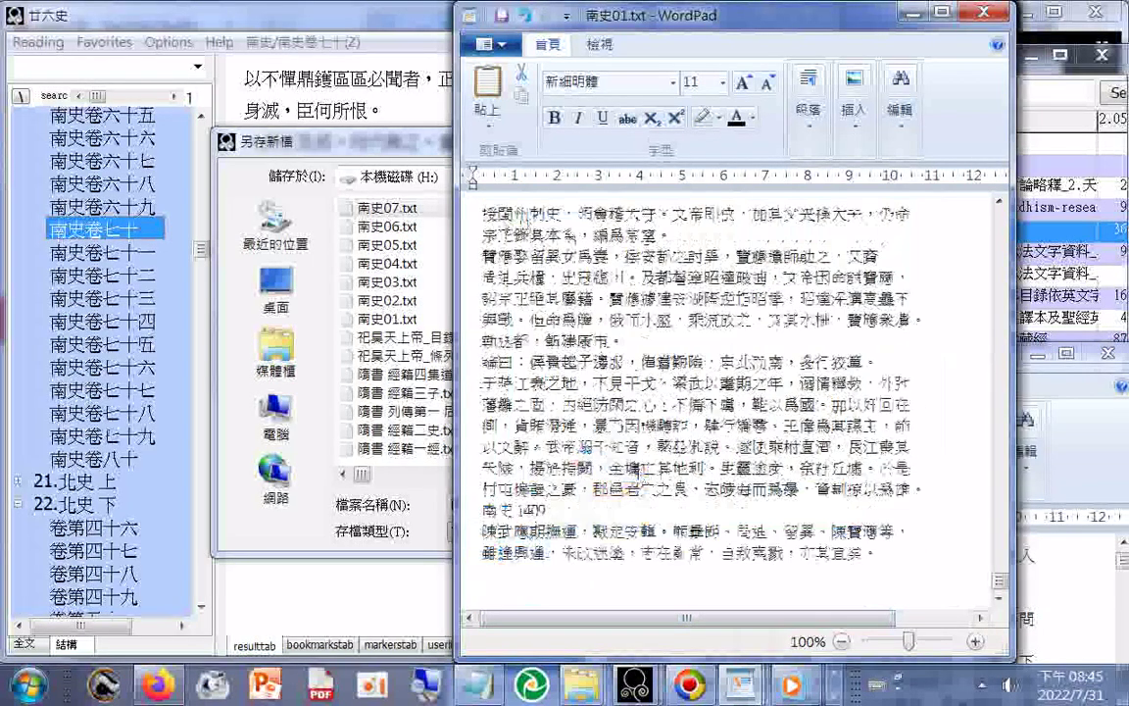
pyautogui.click(490, 44)
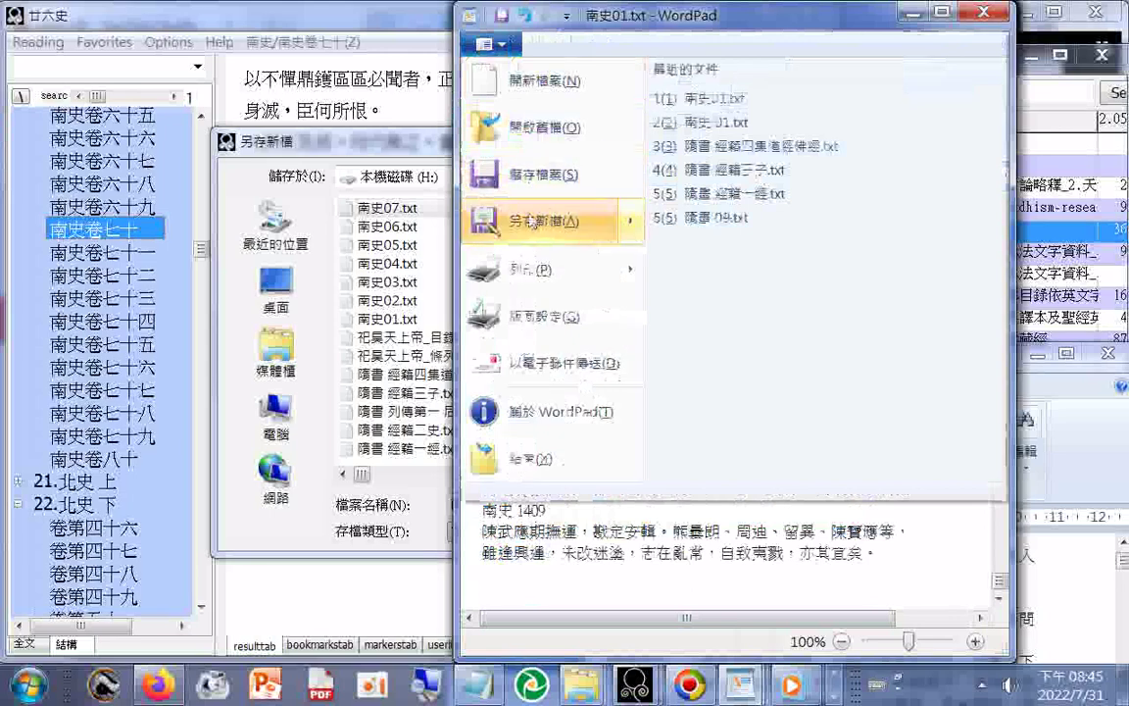
pyautogui.click(539, 216)
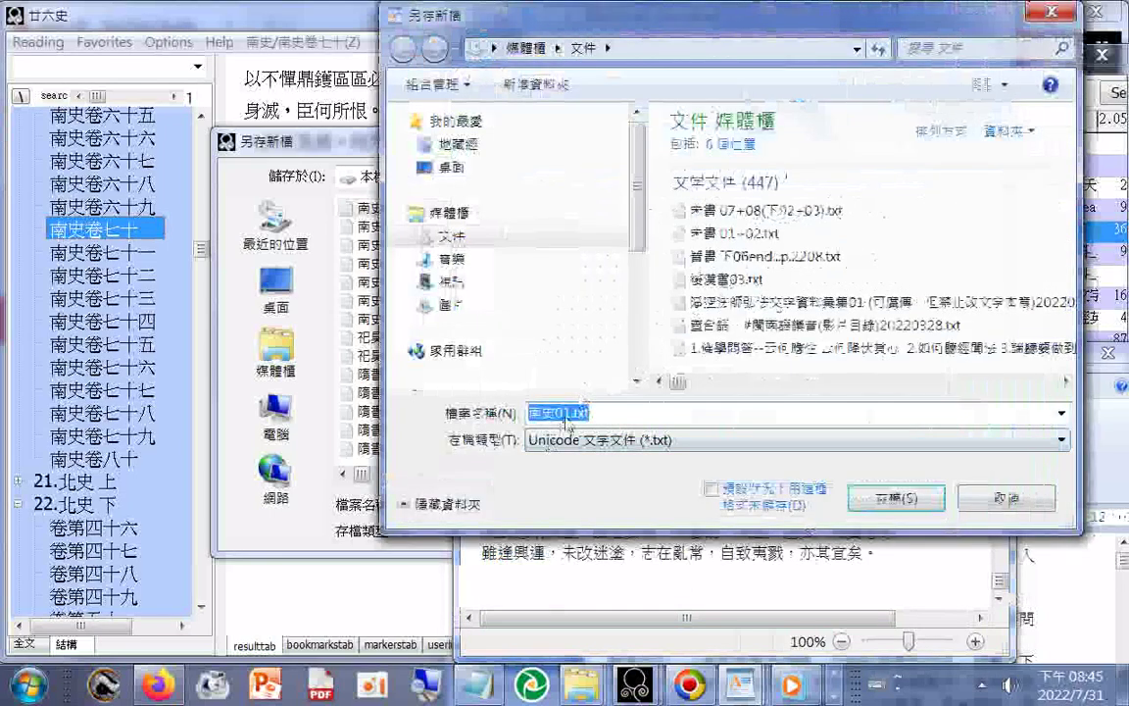
pyautogui.doubleClick(573, 415)
pyautogui.write('020304050607')
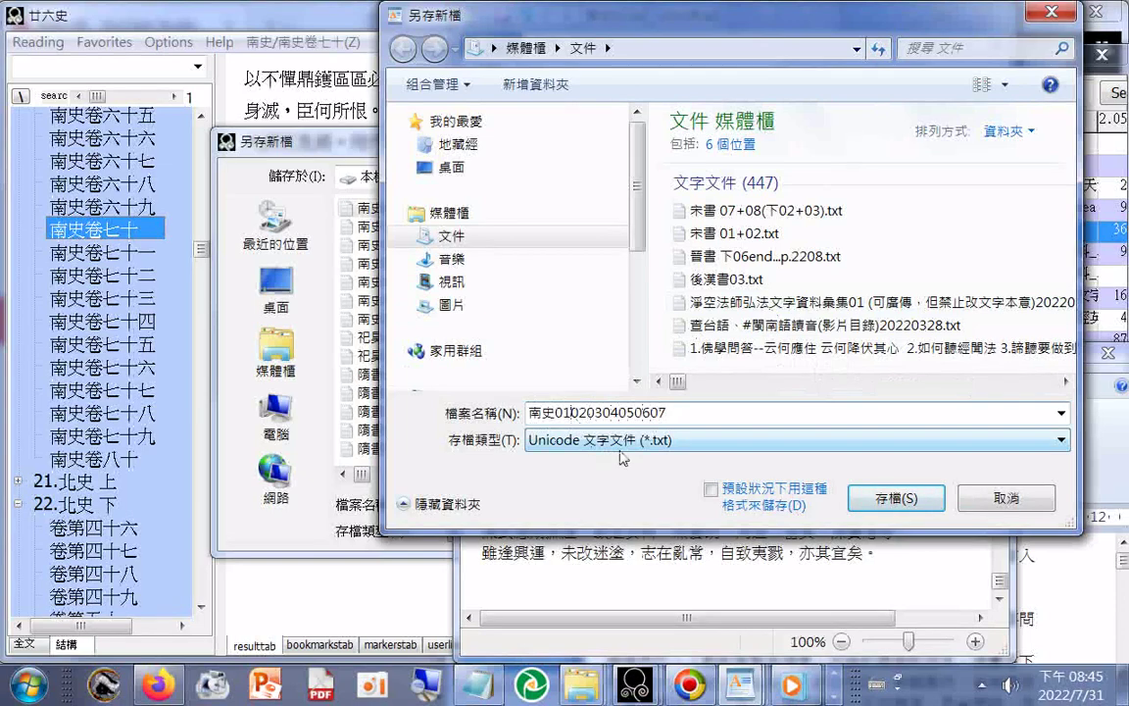
pyautogui.write('_')
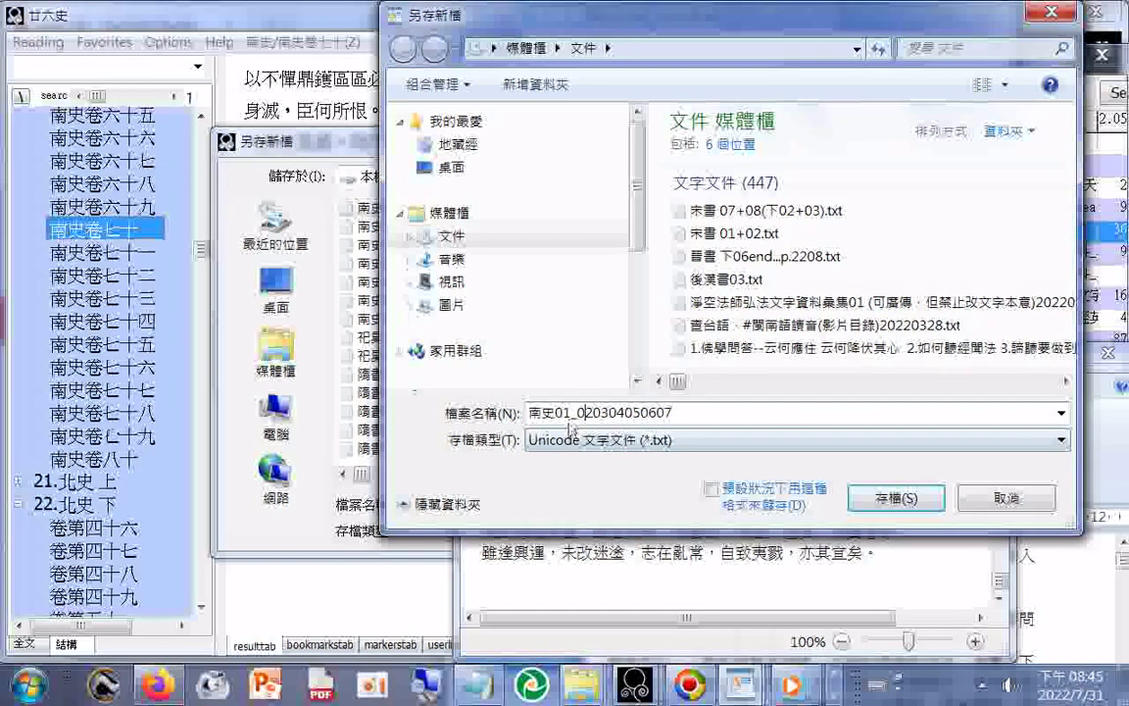
pyautogui.press('BackSpace')
pyautogui.write('.')
pyautogui.write('+')
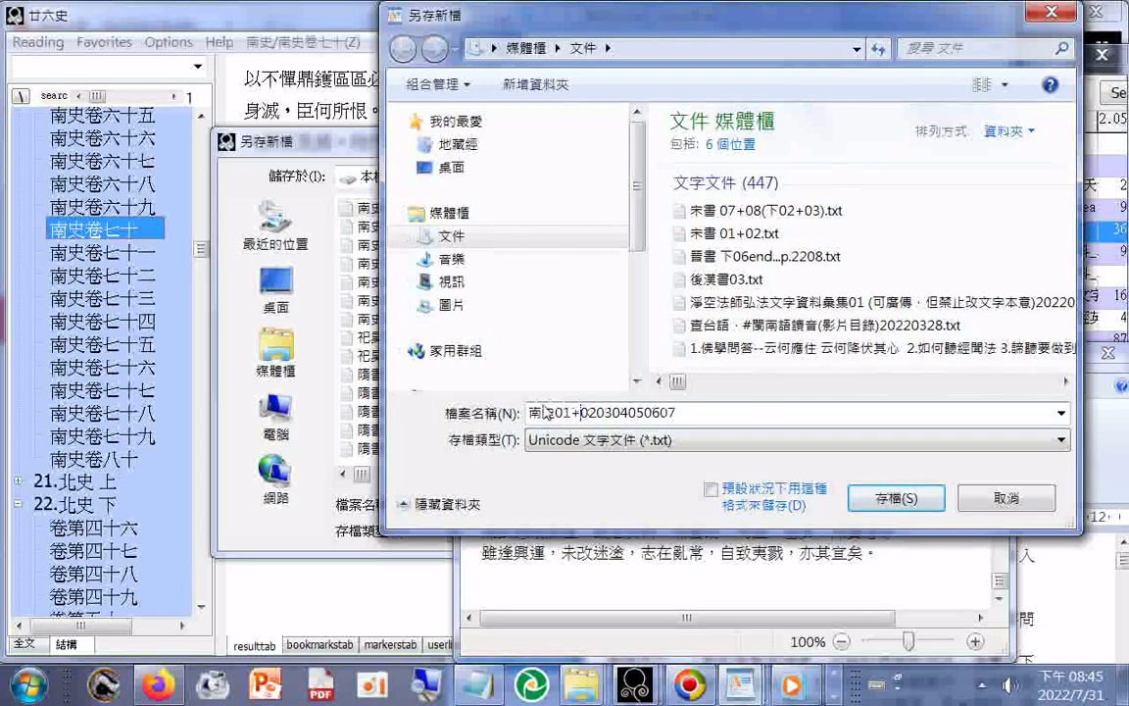
# Step: Copy the plus sign in the file name and paste it between the remaining part numbers, giving 南史01+02+03+04+05+06+07
pyautogui.doubleClick(577, 412)
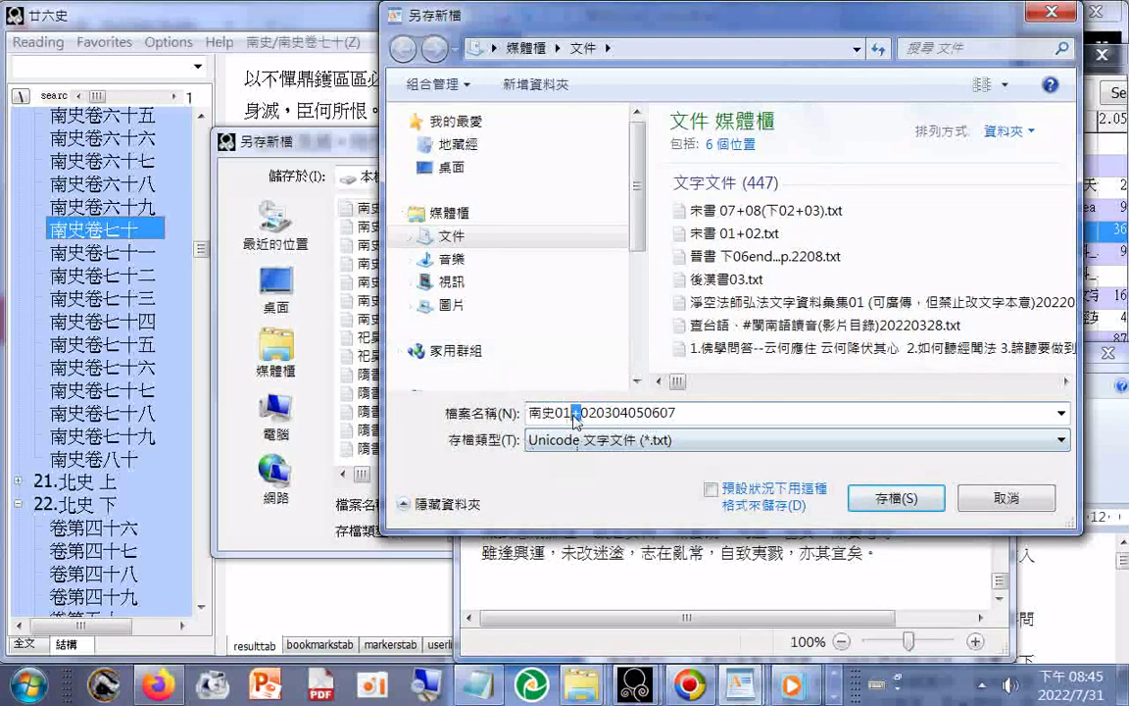
pyautogui.rightClick(578, 416)
pyautogui.click(608, 208)
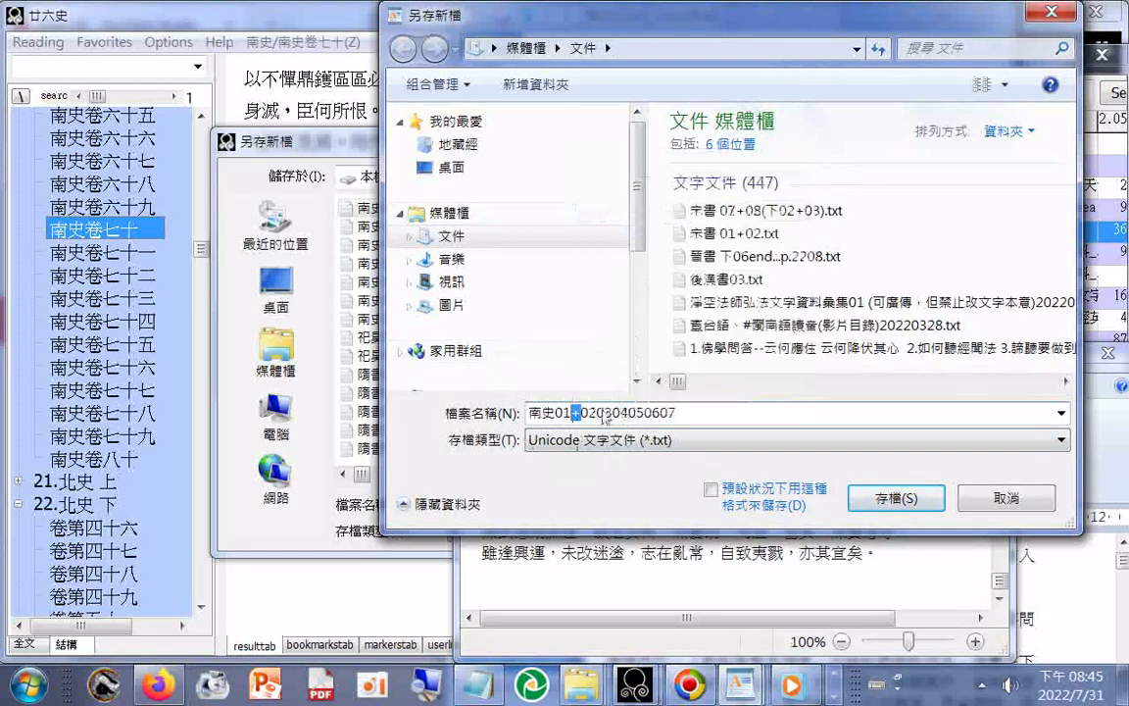
pyautogui.click(592, 416)
pyautogui.rightClick(595, 416)
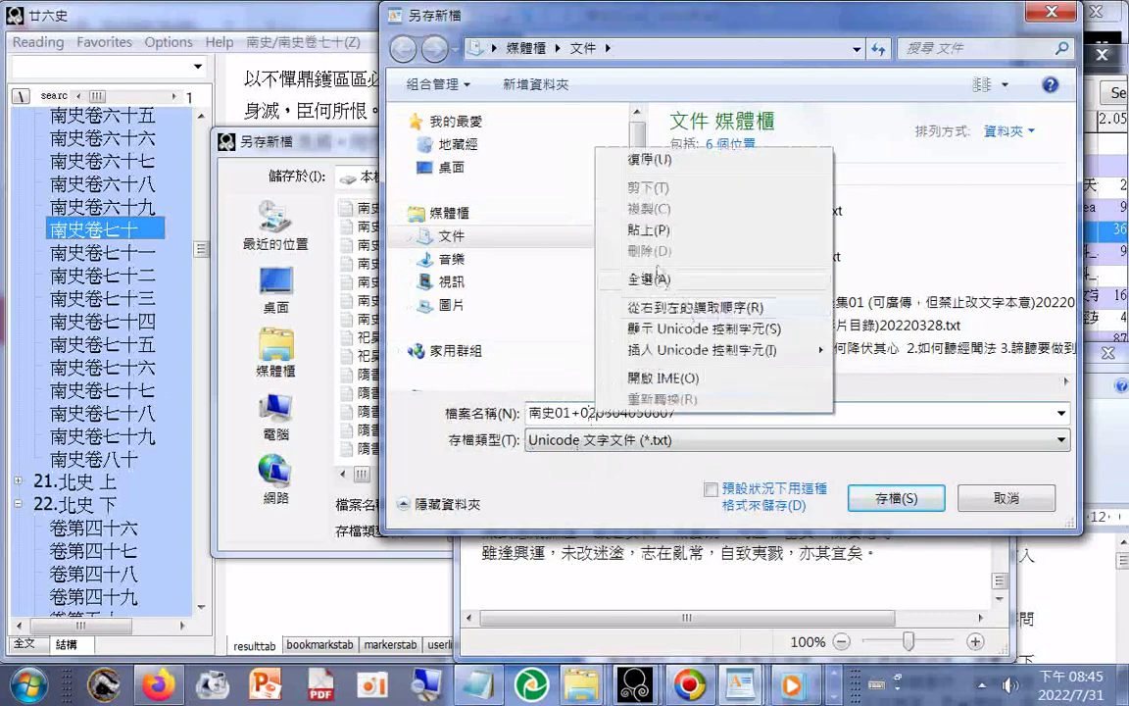
pyautogui.click(649, 229)
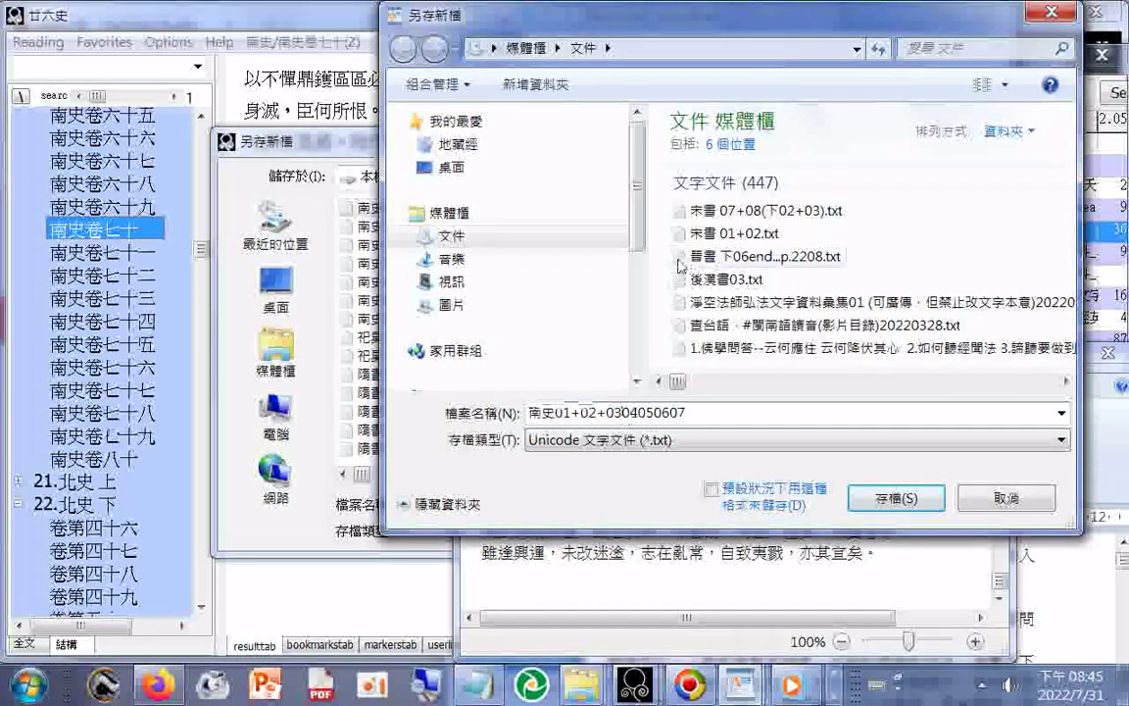
pyautogui.click(624, 412)
pyautogui.rightClick(624, 413)
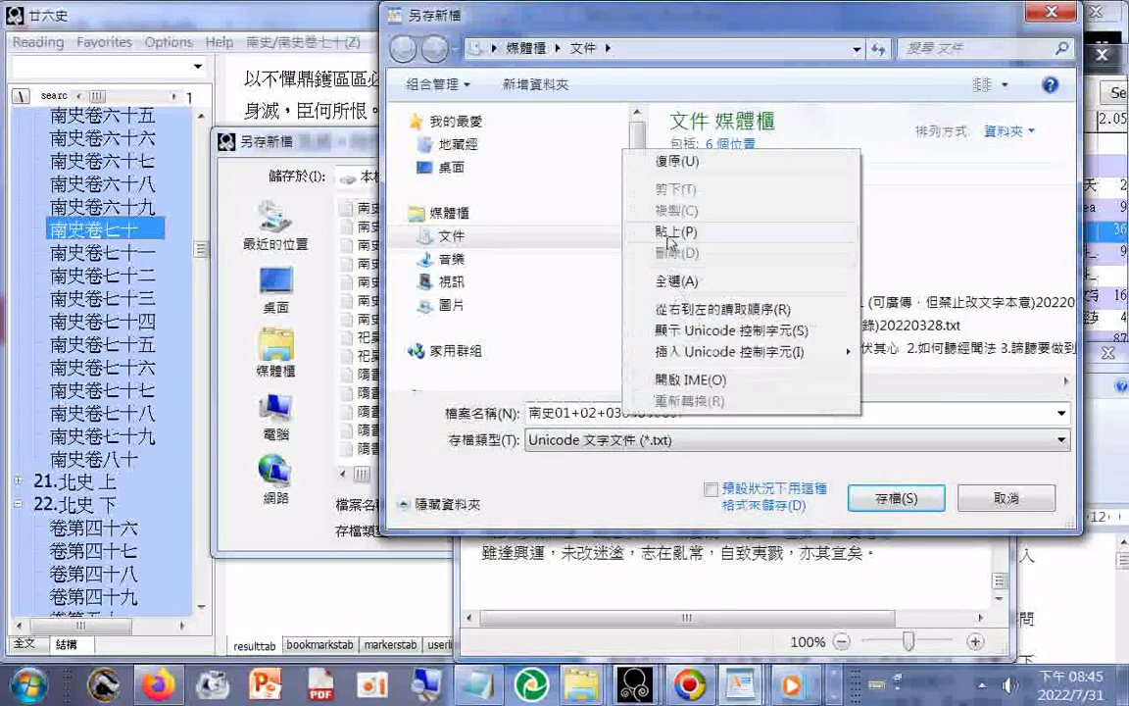
pyautogui.click(606, 227)
pyautogui.click(649, 415)
pyautogui.rightClick(649, 416)
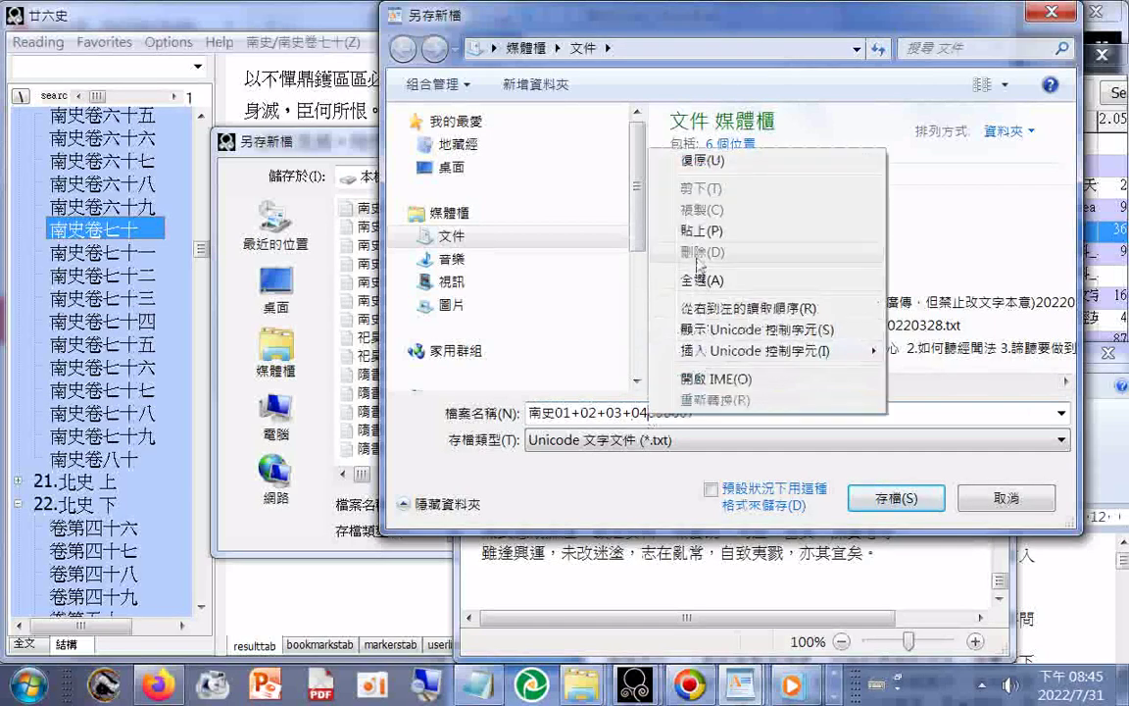
pyautogui.click(632, 231)
pyautogui.click(672, 415)
pyautogui.rightClick(673, 415)
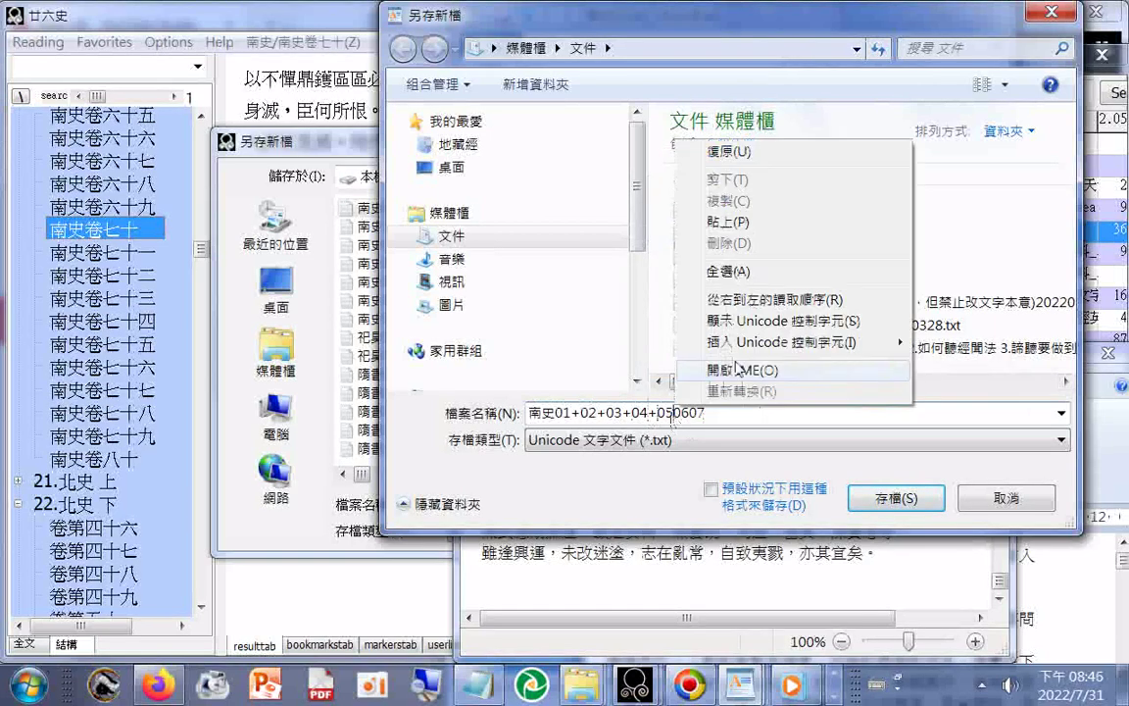
pyautogui.click(725, 221)
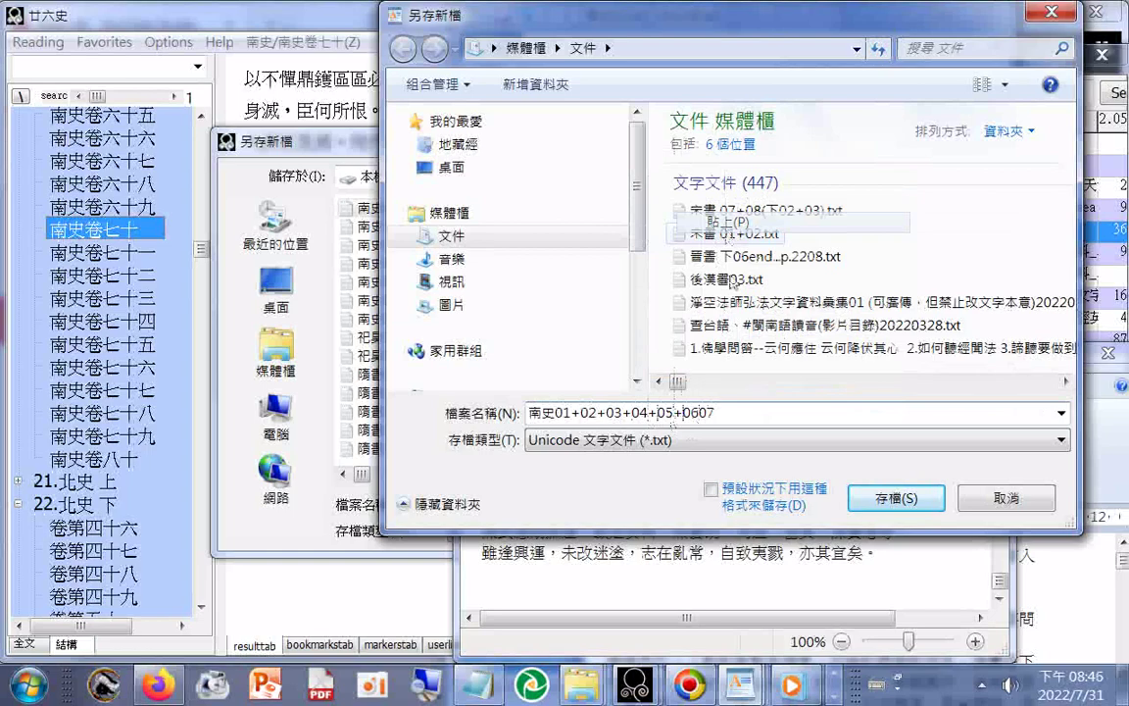
pyautogui.click(698, 413)
pyautogui.rightClick(698, 413)
pyautogui.click(768, 225)
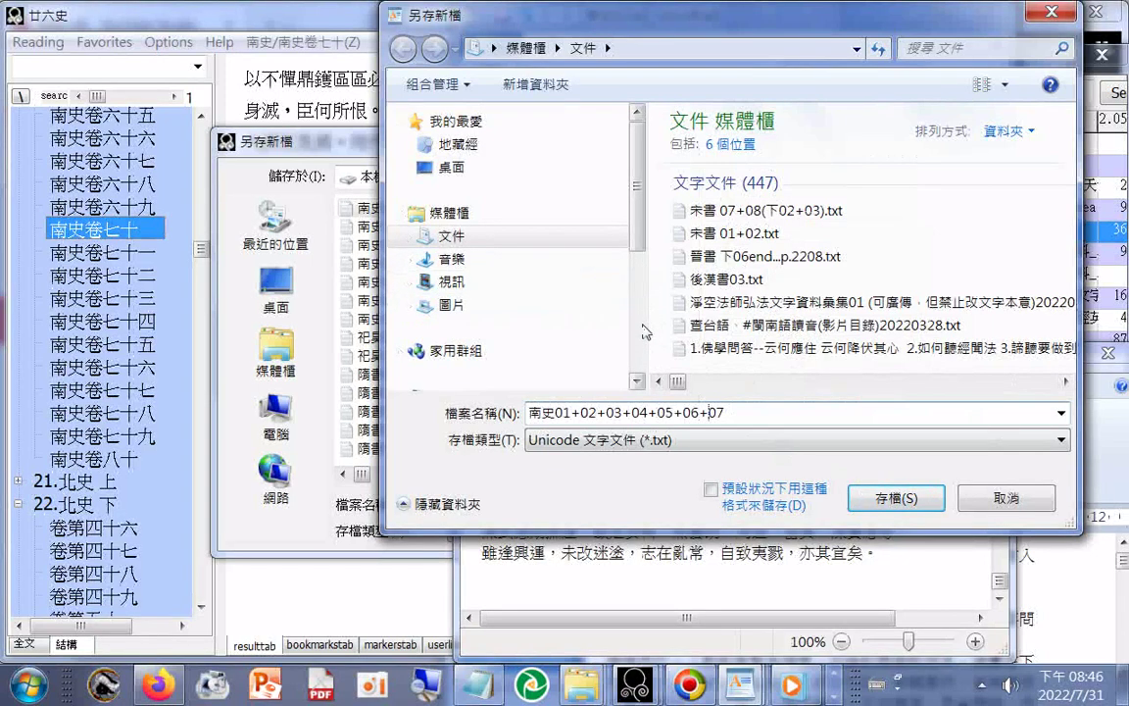
# Step: Save the joined document on 本機磁碟 (H:) as 南史01+02+03+04+05+06+07 and accept the plain-text format
pyautogui.scroll(-5, 632, 323)
pyautogui.click(477, 273)
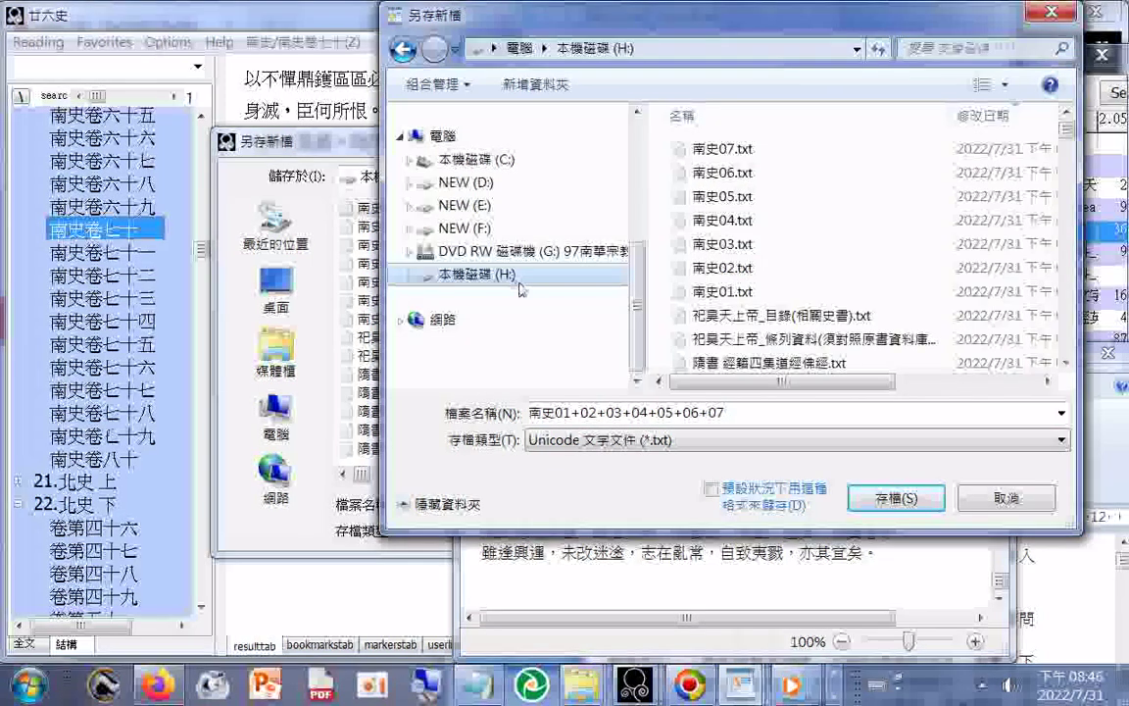
pyautogui.click(882, 499)
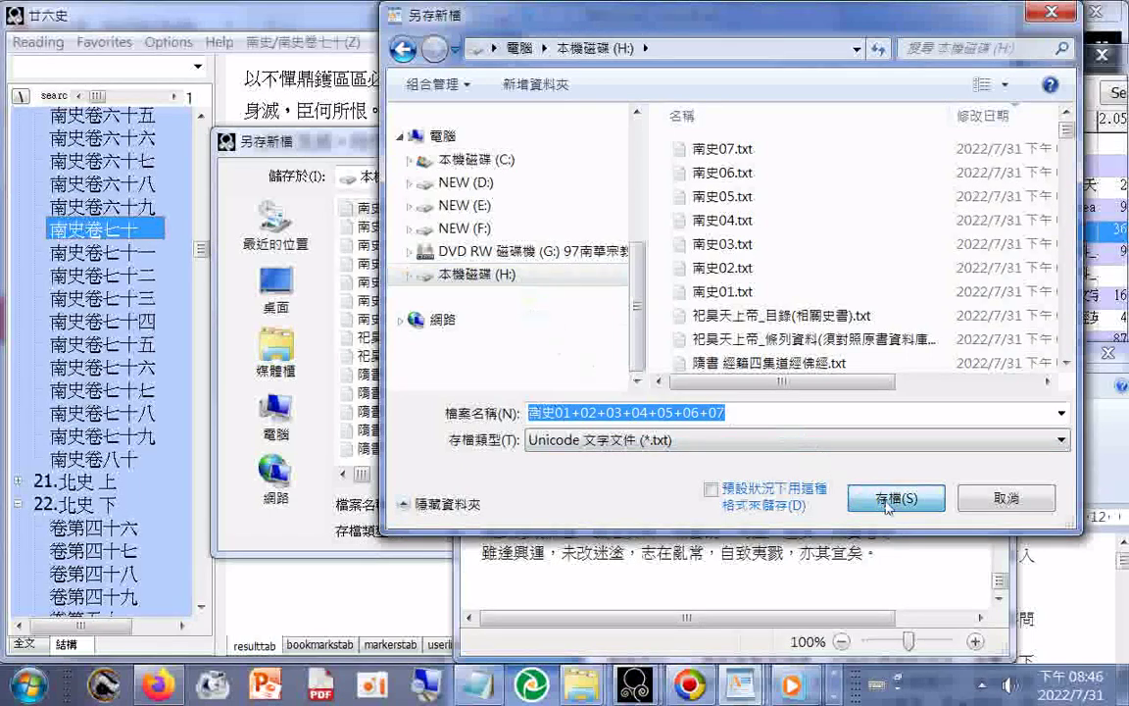
pyautogui.click(885, 500)
pyautogui.click(801, 402)
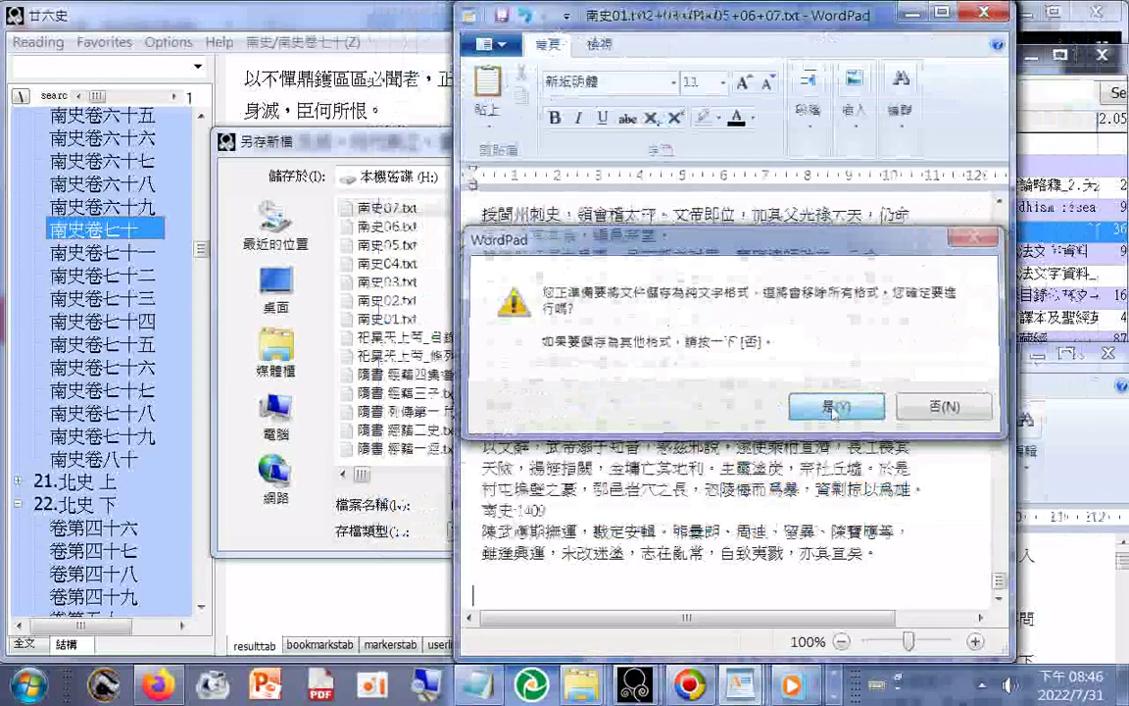
# Step: Switch to the 本機磁碟 (H:) folder in Windows Explorer and preview 南史01+02+03+04+05+06+07.txt
pyautogui.moveTo(581, 686)
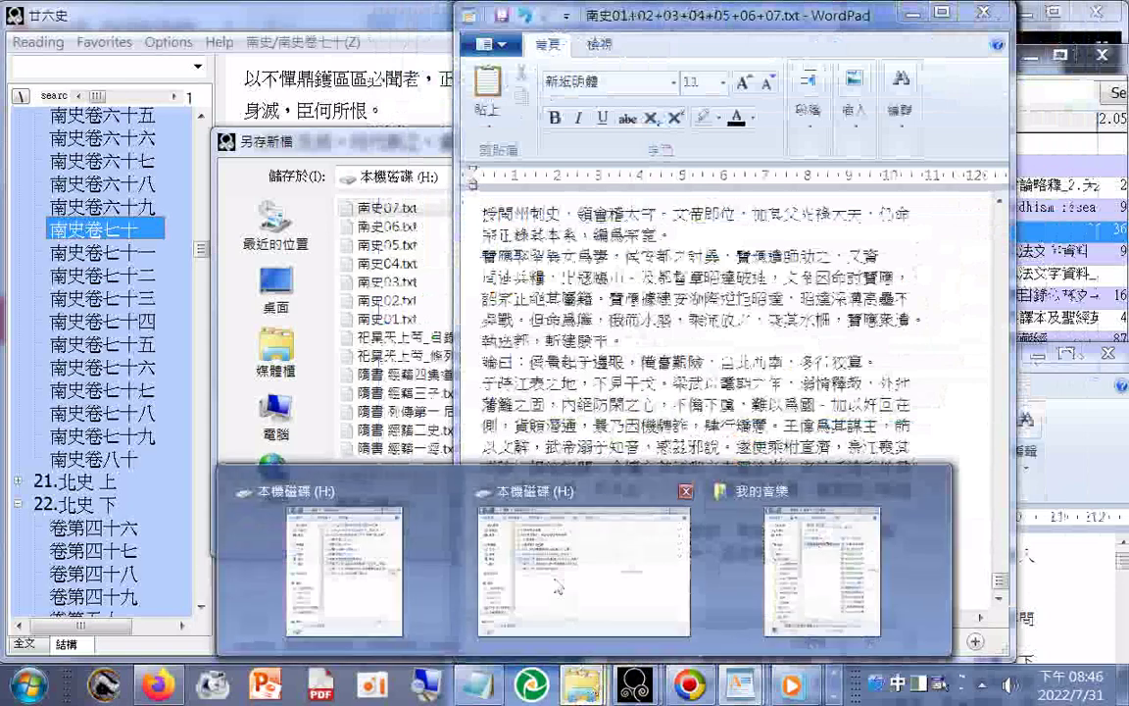
pyautogui.click(566, 504)
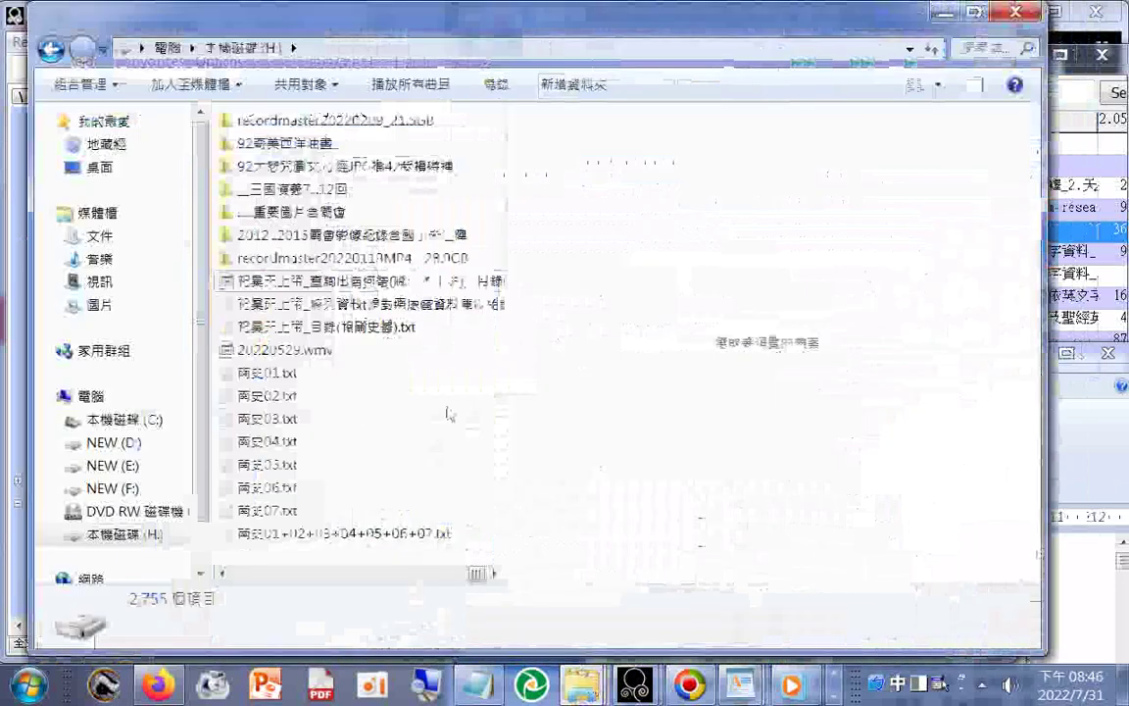
pyautogui.click(367, 533)
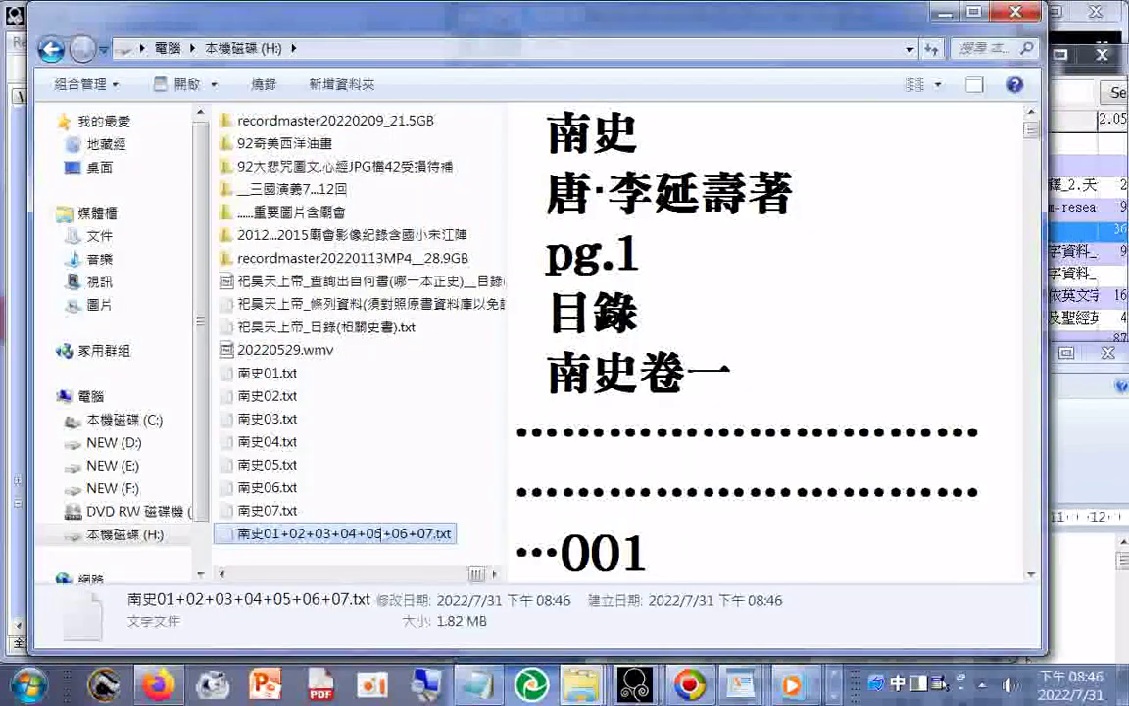